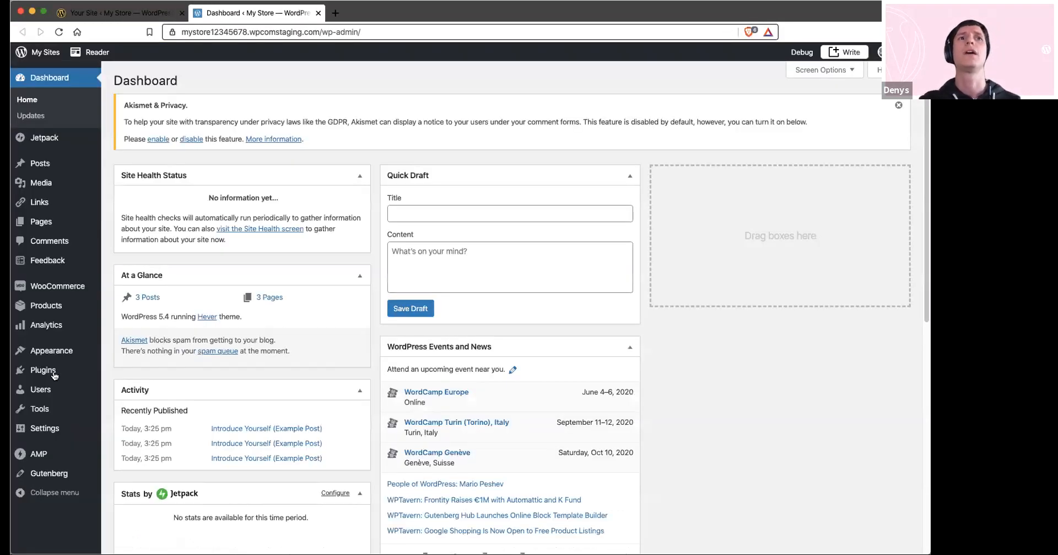
Review the site's plugins, looking through the plugin directory and the list of installed plugins for WooCommerce
{"action": "mouse_move", "coordinate": [57, 375]}
{"action": "left_click", "coordinate": [113, 389]}
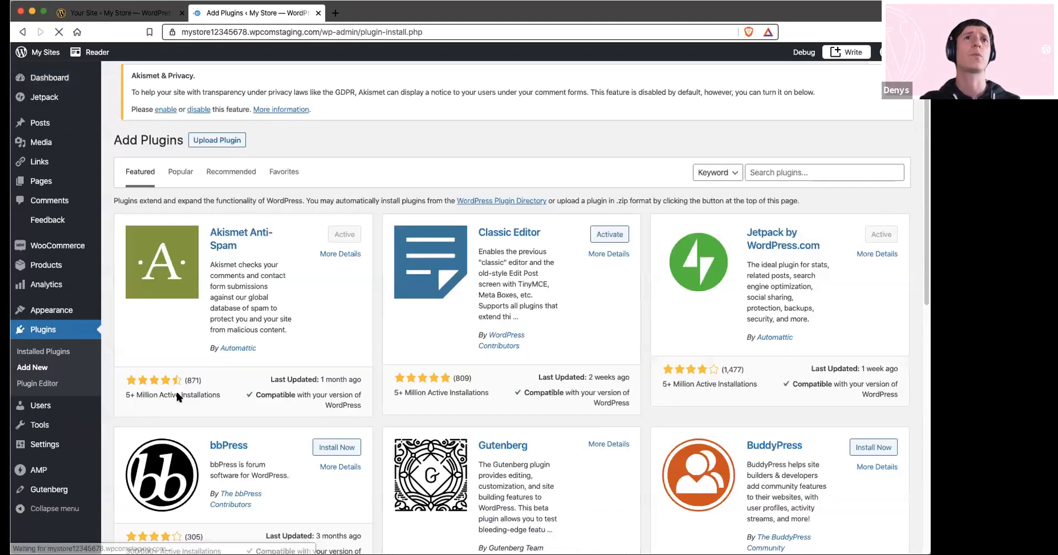
{"action": "scroll", "coordinate": [158, 390], "scroll_direction": "down", "scroll_amount": 1}
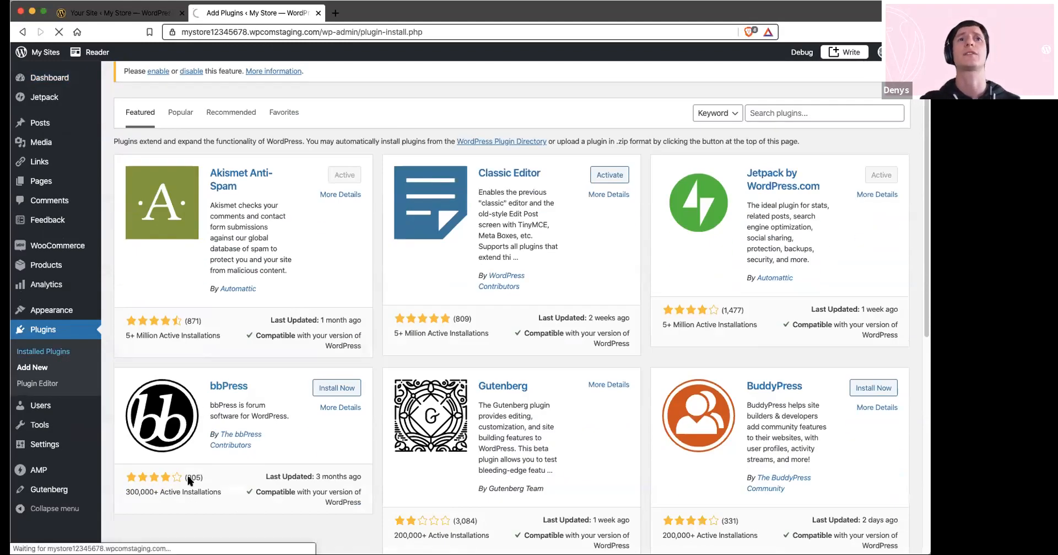
{"action": "scroll", "coordinate": [180, 475], "scroll_direction": "down", "scroll_amount": 10}
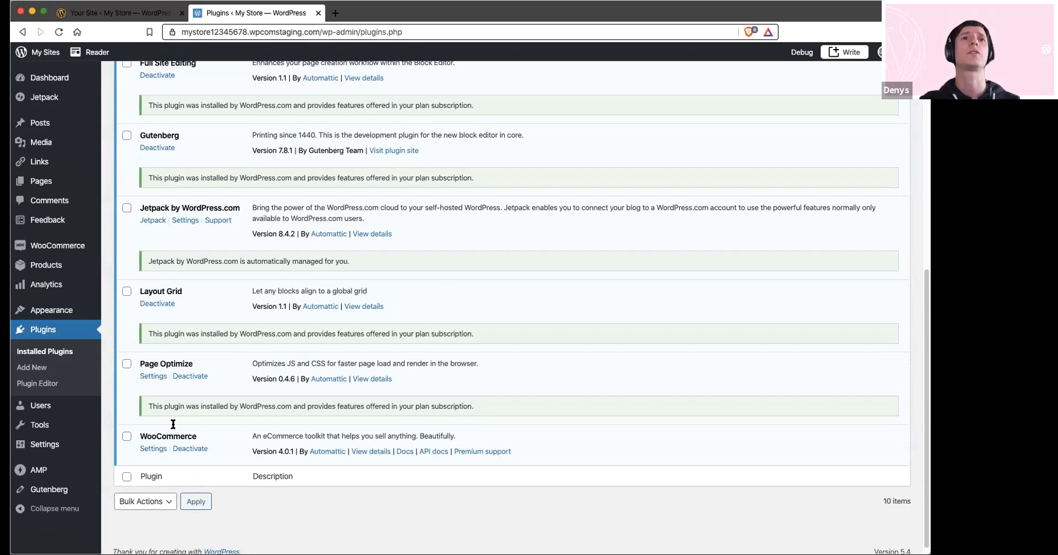
{"action": "scroll", "coordinate": [163, 433], "scroll_direction": "up", "scroll_amount": 1}
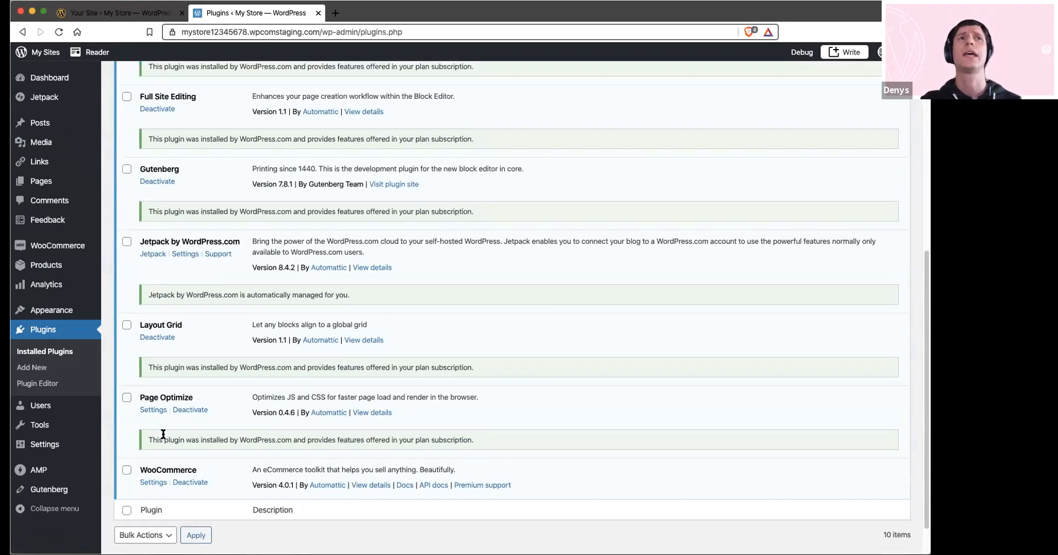
{"action": "scroll", "coordinate": [163, 434], "scroll_direction": "up", "scroll_amount": 3}
Launch the setup wizard from the WooCommerce settings help and proceed without WooCommerce Services or usage tracking
{"action": "mouse_move", "coordinate": [55, 248]}
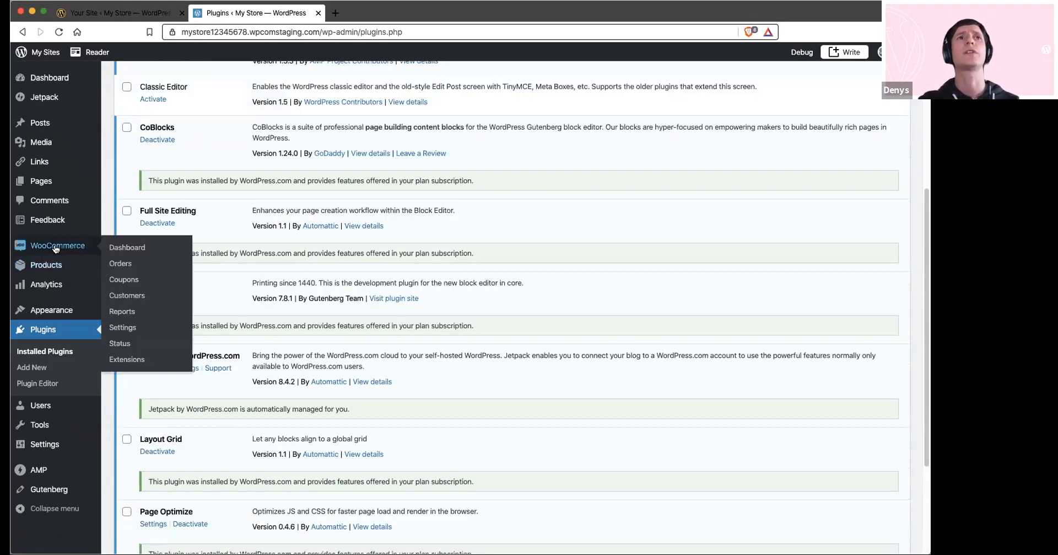
{"action": "left_click", "coordinate": [122, 327]}
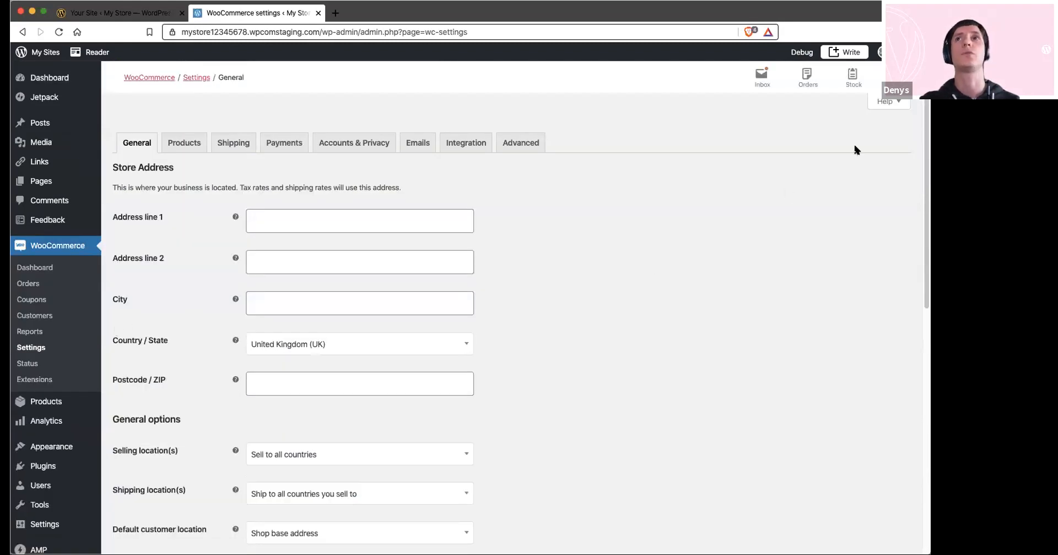
{"action": "left_click", "coordinate": [885, 102]}
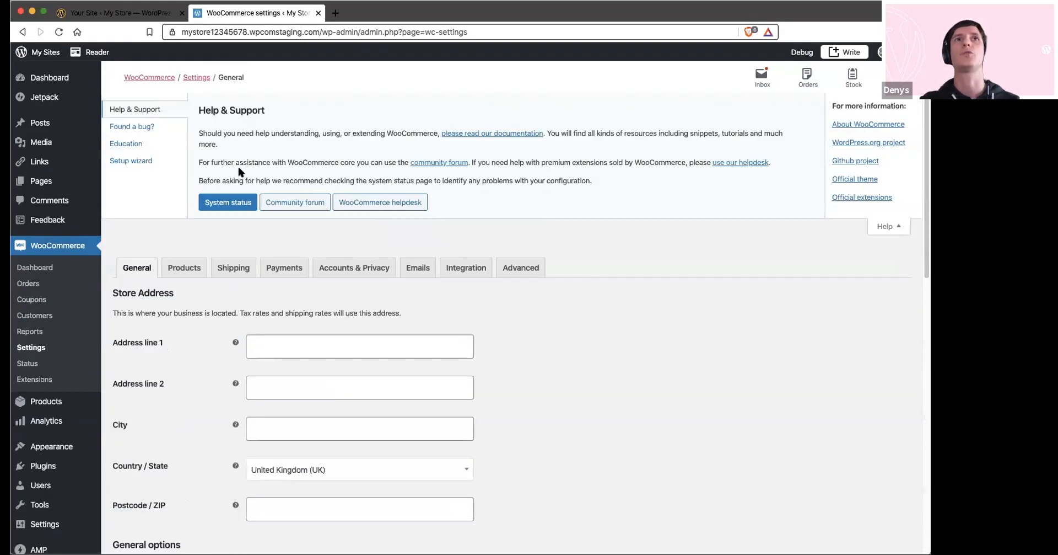
{"action": "left_click", "coordinate": [135, 159]}
{"action": "left_click", "coordinate": [210, 226]}
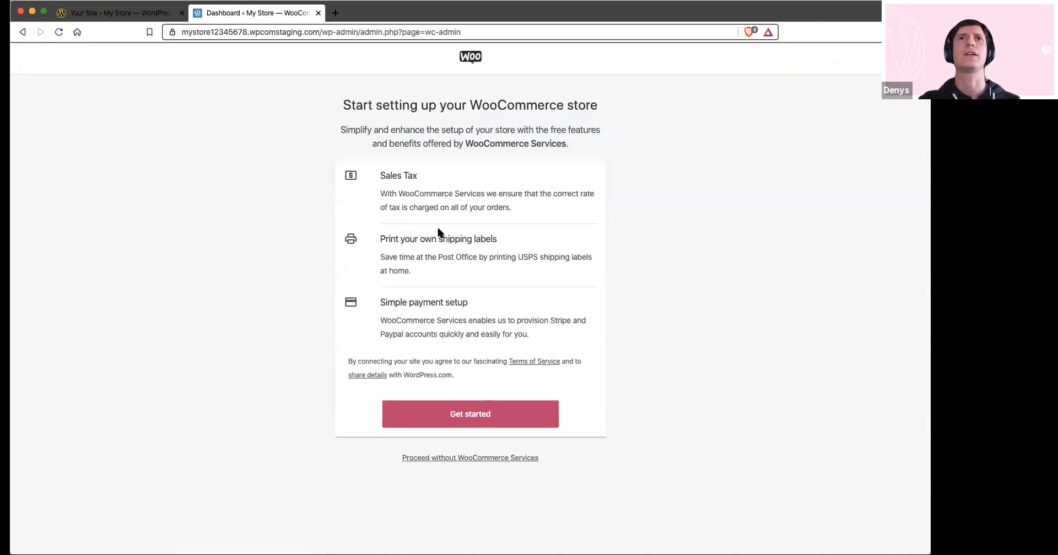
{"action": "left_click", "coordinate": [437, 458]}
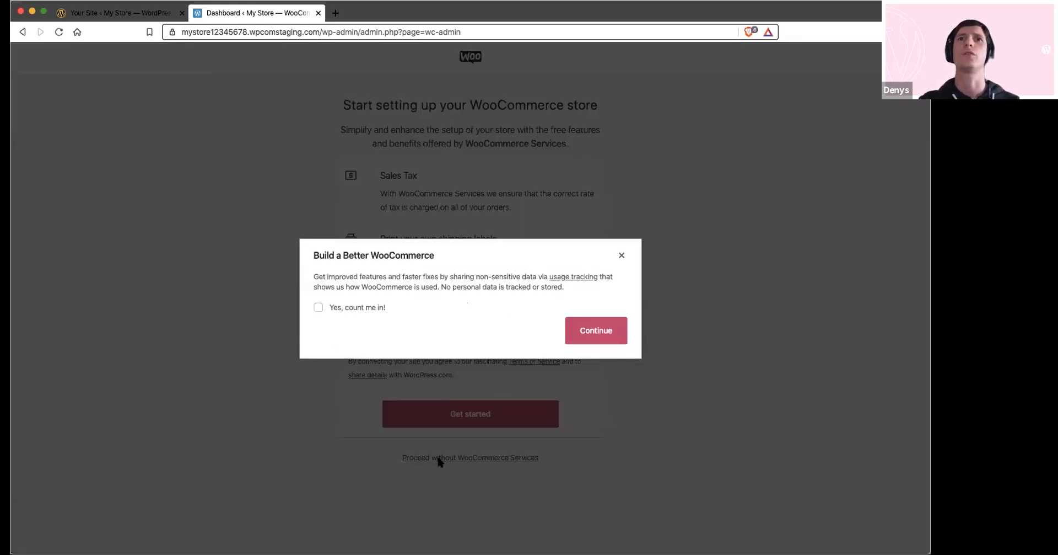
{"action": "left_click", "coordinate": [604, 325]}
Submit the store details with the street address, United States (US) -- California as the region, the city and the post code
{"action": "left_click", "coordinate": [377, 177]}
{"action": "type", "text": "Street 1"}
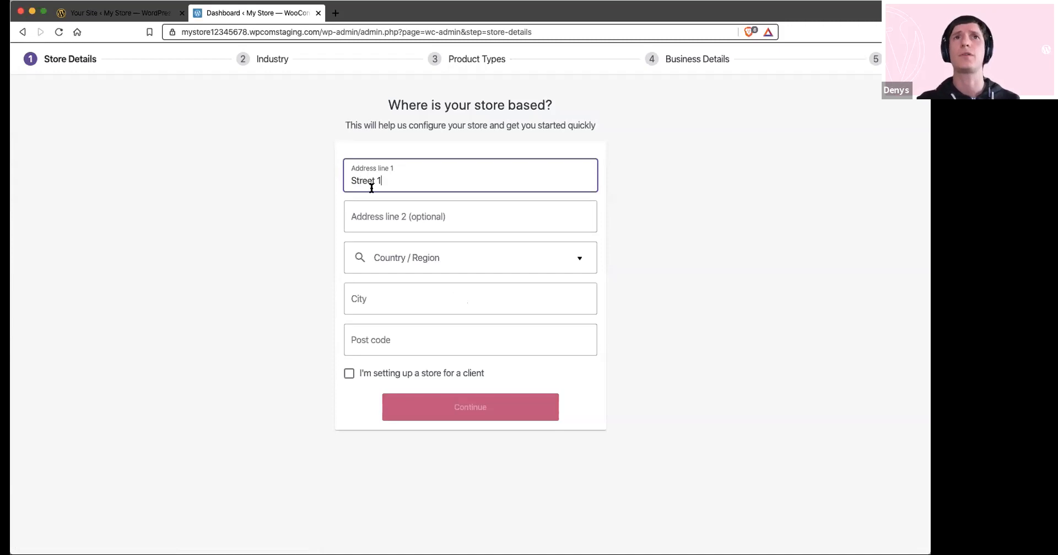
{"action": "left_click", "coordinate": [404, 263]}
{"action": "type", "text": "c"}
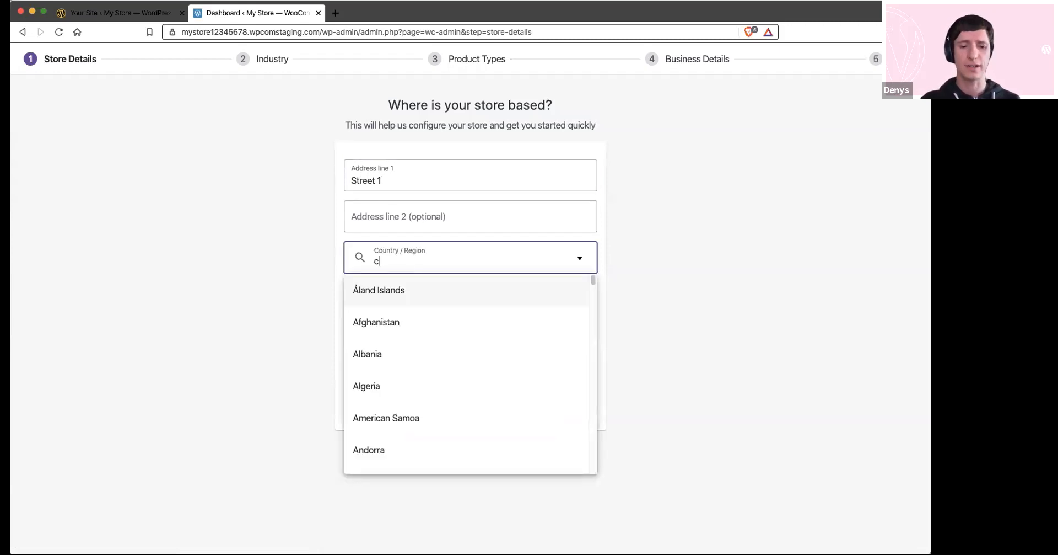
{"action": "type", "text": "alif"}
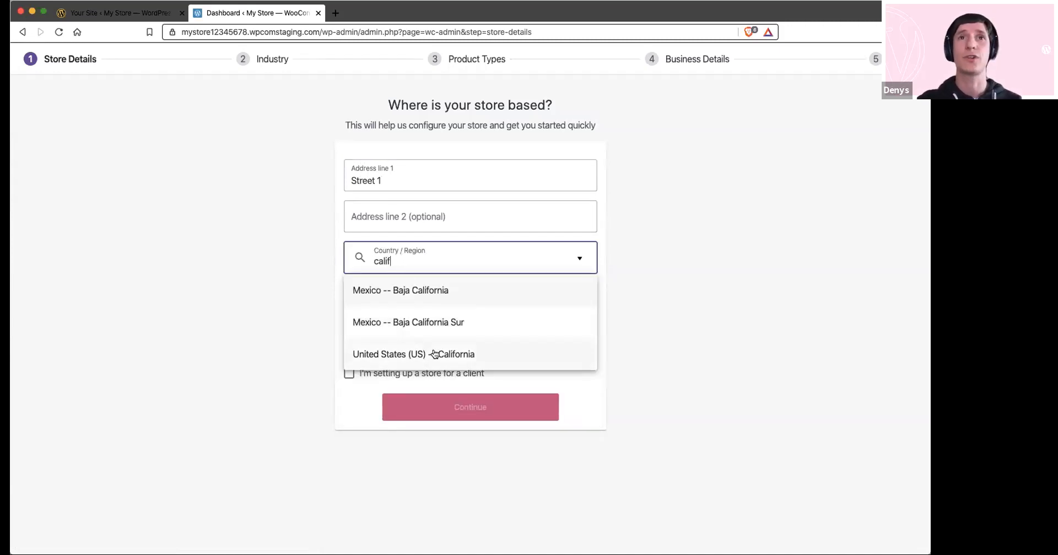
{"action": "left_click", "coordinate": [435, 354]}
{"action": "left_click", "coordinate": [397, 296]}
{"action": "type", "text": "Los Angeles"}
{"action": "left_click", "coordinate": [390, 339]}
{"action": "type", "text": "90210"}
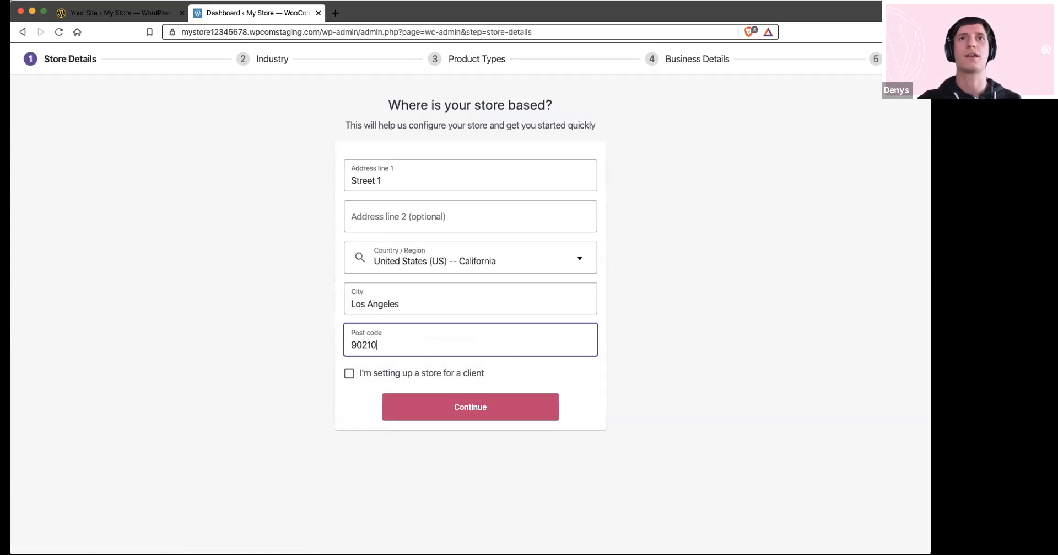
{"action": "left_click", "coordinate": [407, 413]}
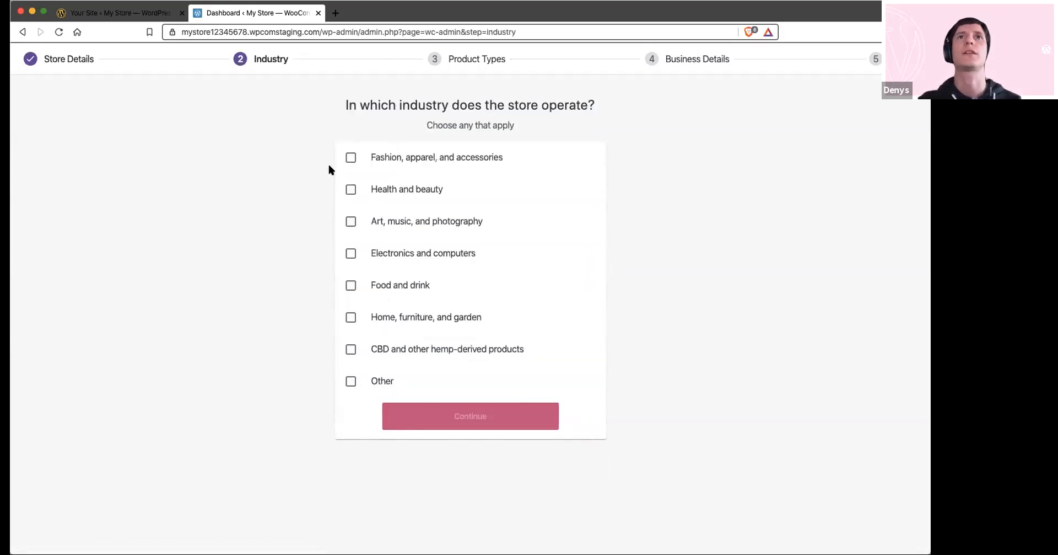
Select Fashion, apparel, and accessories plus Art, music, and photography as the store's industries and continue
{"action": "left_click", "coordinate": [351, 159]}
{"action": "left_click", "coordinate": [351, 221]}
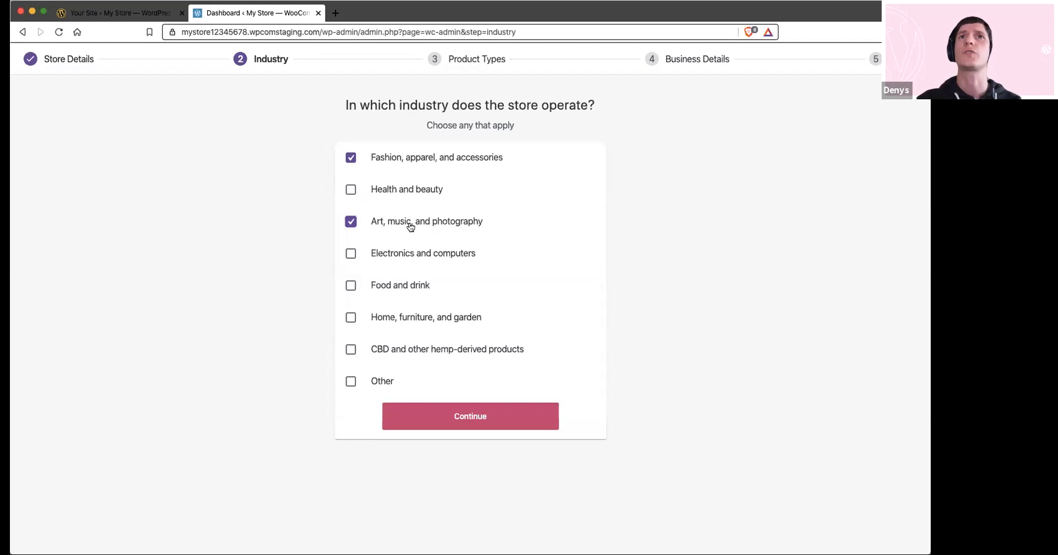
{"action": "left_click", "coordinate": [448, 423]}
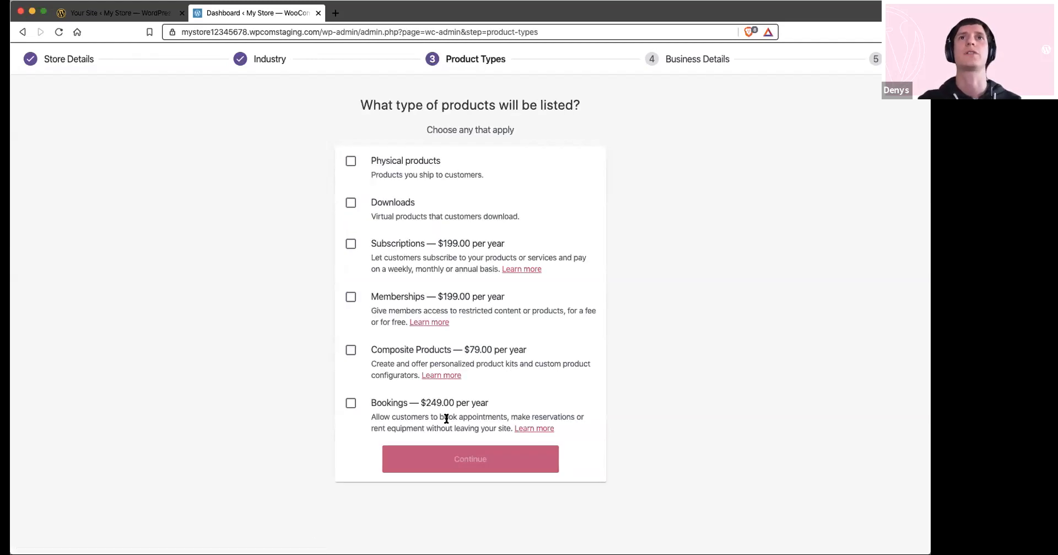
Choose Physical products and Downloads as the product types to list and continue
{"action": "left_click", "coordinate": [351, 161]}
{"action": "left_click", "coordinate": [351, 202]}
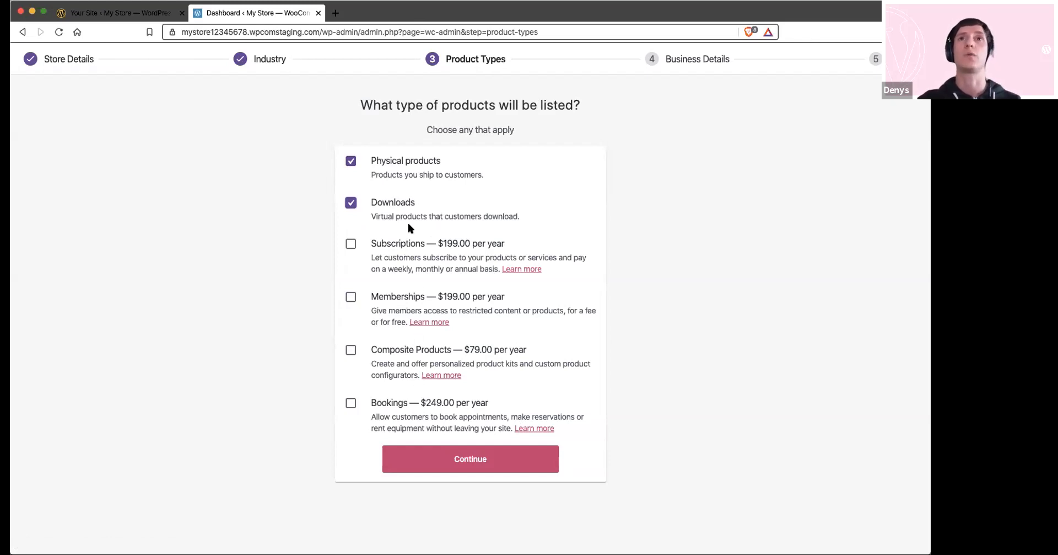
{"action": "left_click", "coordinate": [461, 456]}
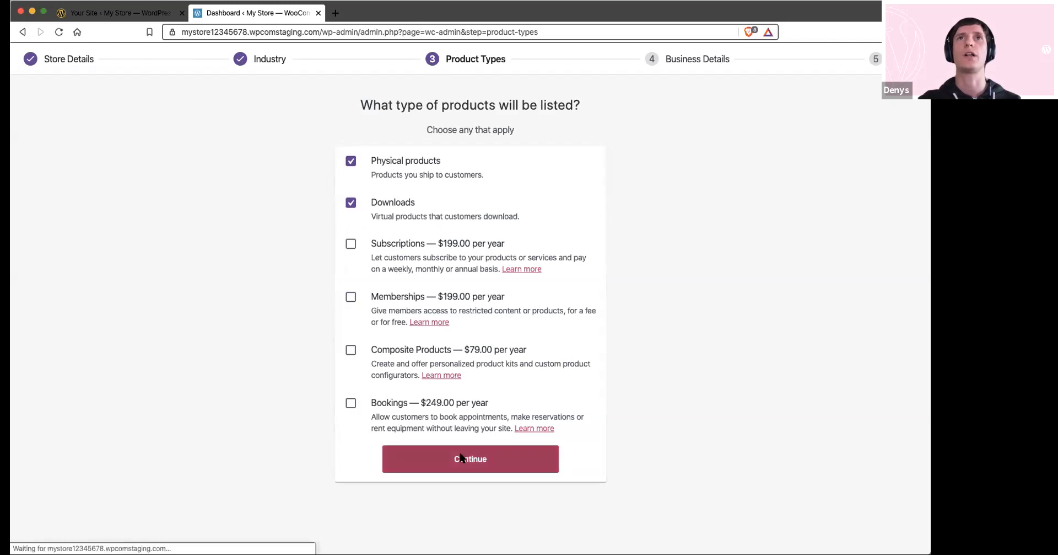
Set the number of products planned for sale to 1 - 10 and answer No to currently selling elsewhere
{"action": "left_click", "coordinate": [447, 203]}
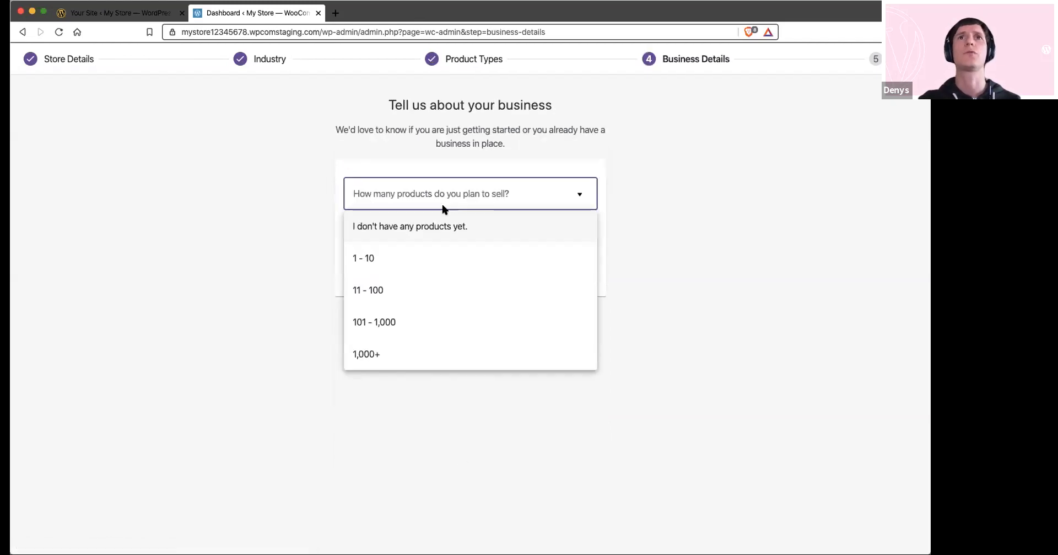
{"action": "left_click", "coordinate": [414, 256]}
{"action": "left_click", "coordinate": [479, 237]}
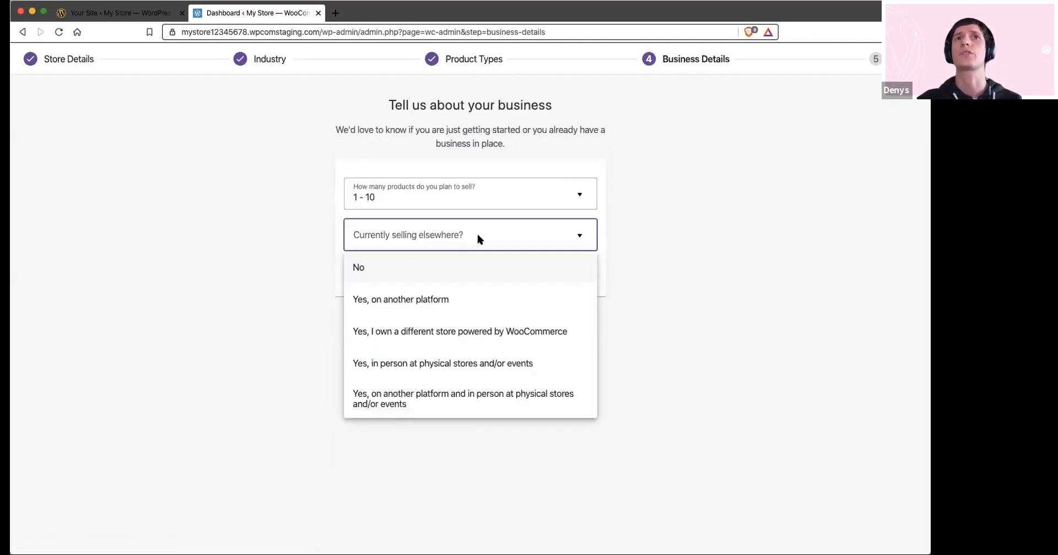
{"action": "left_click", "coordinate": [437, 269]}
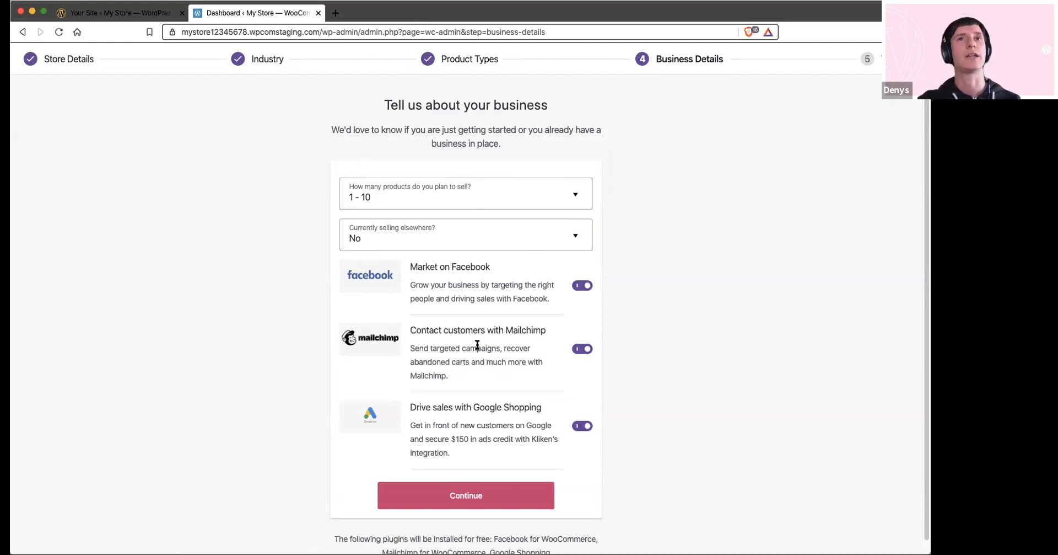
Turn off the Mailchimp and Google Shopping extensions, keep Facebook marketing on, and submit the business details
{"action": "left_click", "coordinate": [582, 348]}
{"action": "left_click", "coordinate": [582, 425]}
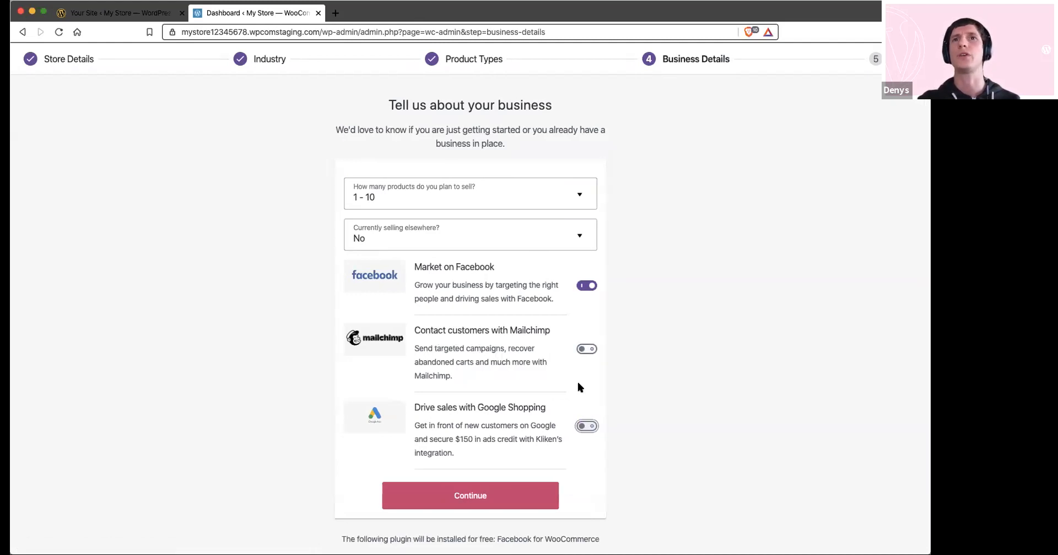
{"action": "left_click", "coordinate": [470, 494]}
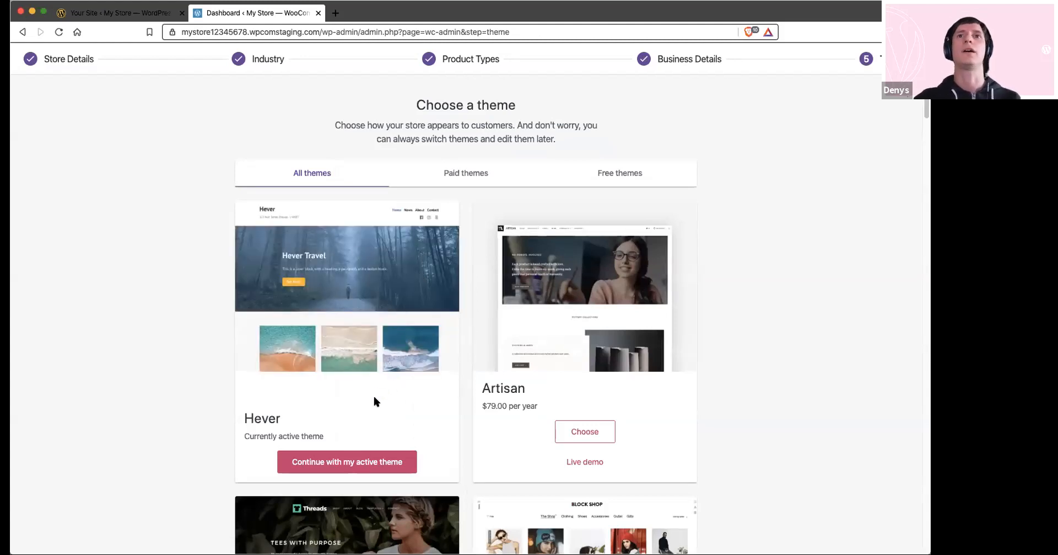
Choose Storefront from the free themes as the store's theme and continue to the setup task list
{"action": "left_click", "coordinate": [584, 172]}
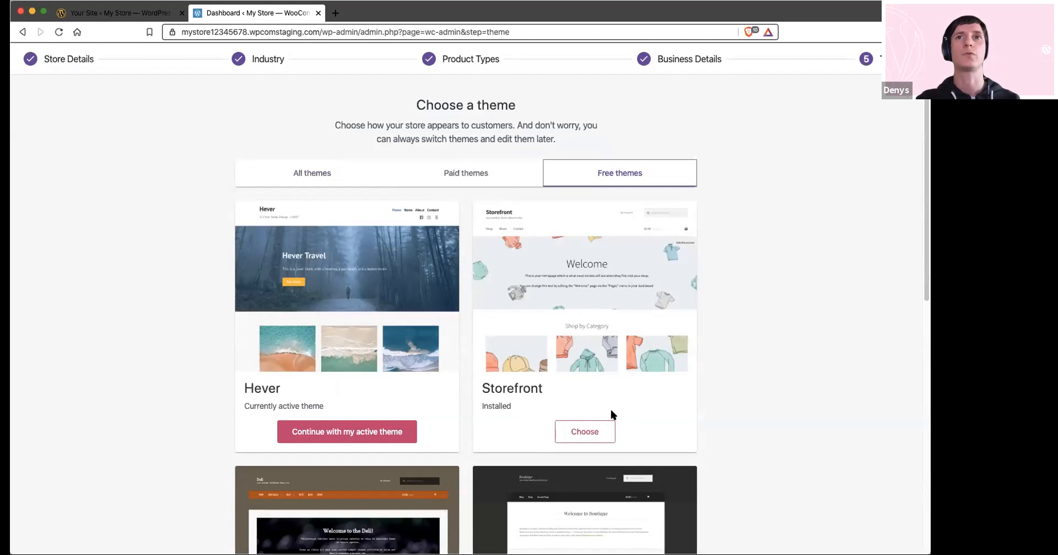
{"action": "left_click", "coordinate": [578, 433]}
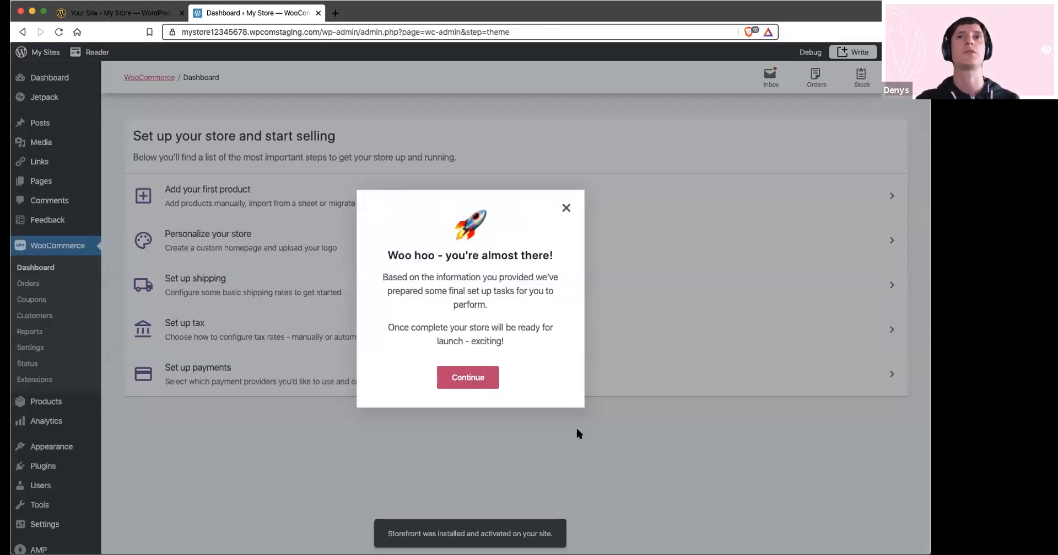
{"action": "left_click", "coordinate": [462, 382]}
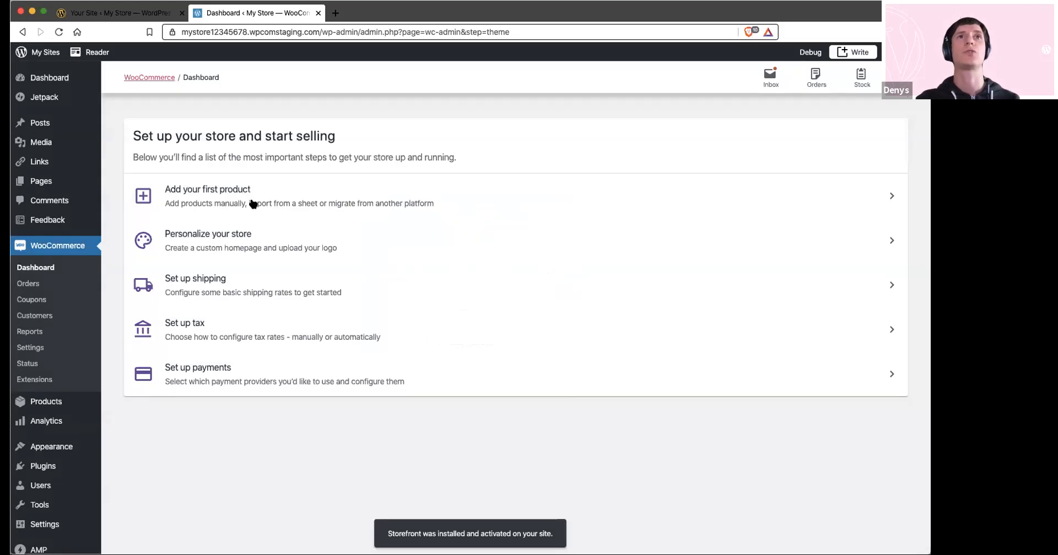
Start adding the first product manually and name it T Shirt
{"action": "left_click", "coordinate": [253, 204]}
{"action": "left_click", "coordinate": [219, 146]}
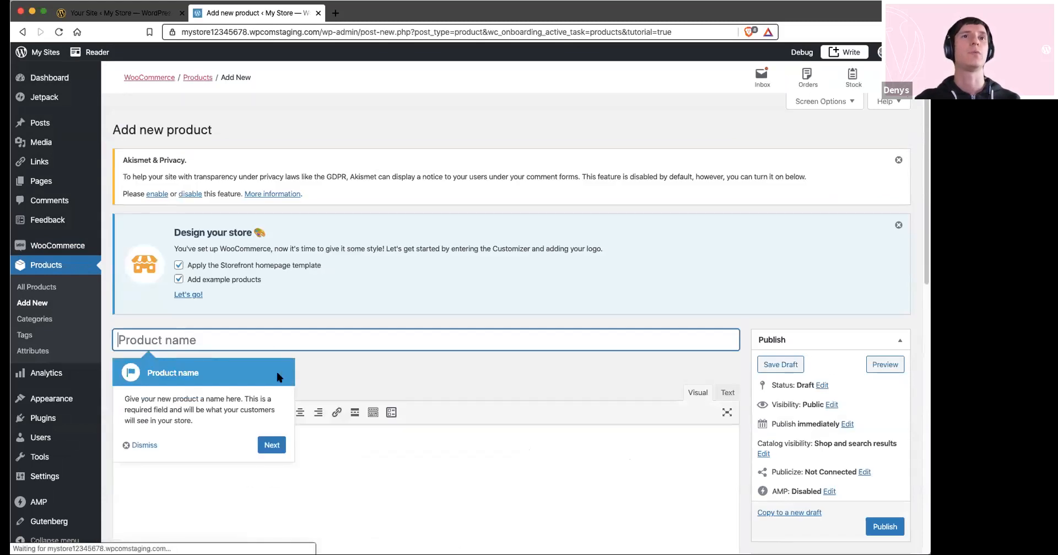
{"action": "type", "text": "T Shirt"}
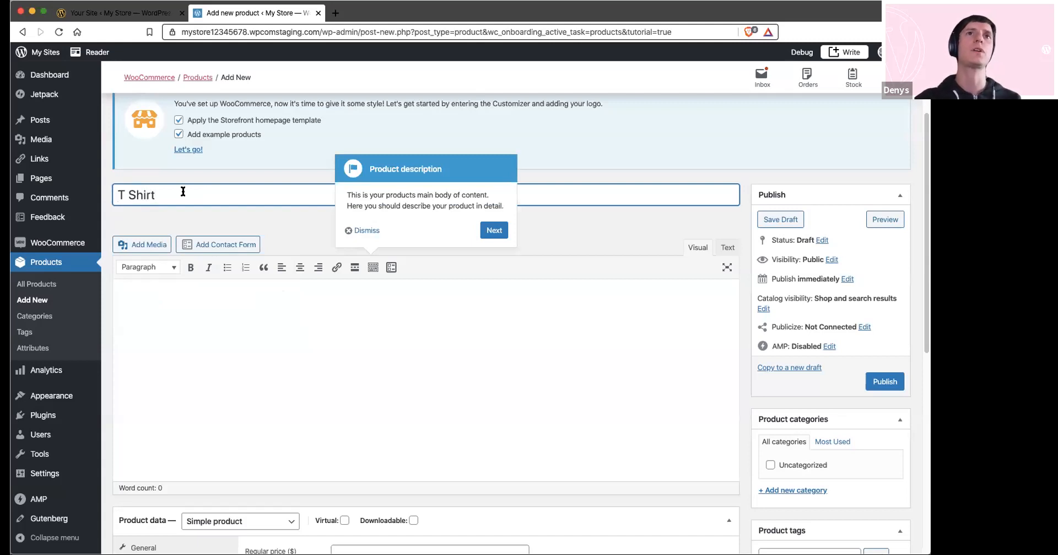
{"action": "left_click", "coordinate": [317, 293]}
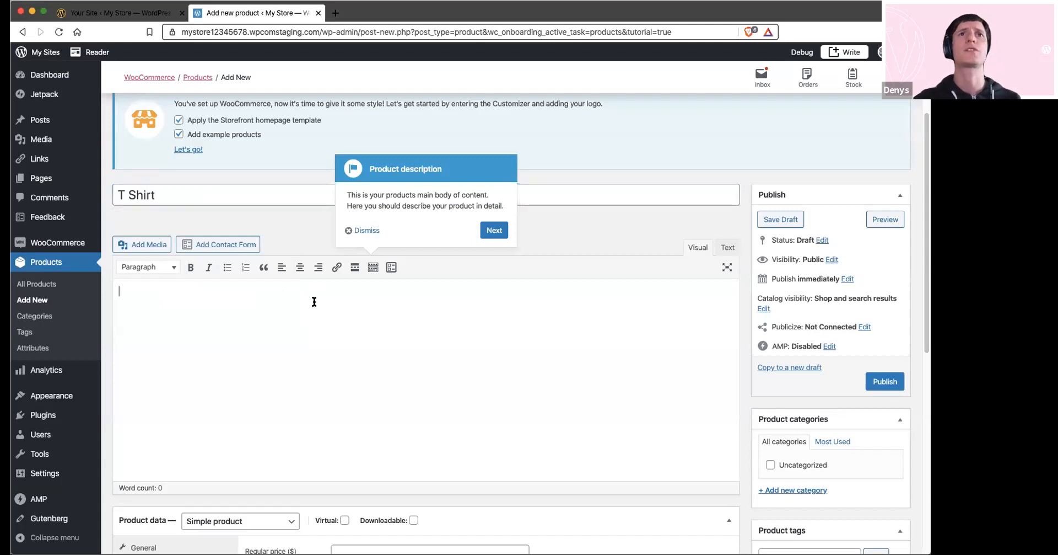
Advance through the product tutorial tips to the prices and set the regular price to 25 dollars
{"action": "scroll", "coordinate": [480, 288], "scroll_direction": "down", "scroll_amount": 4}
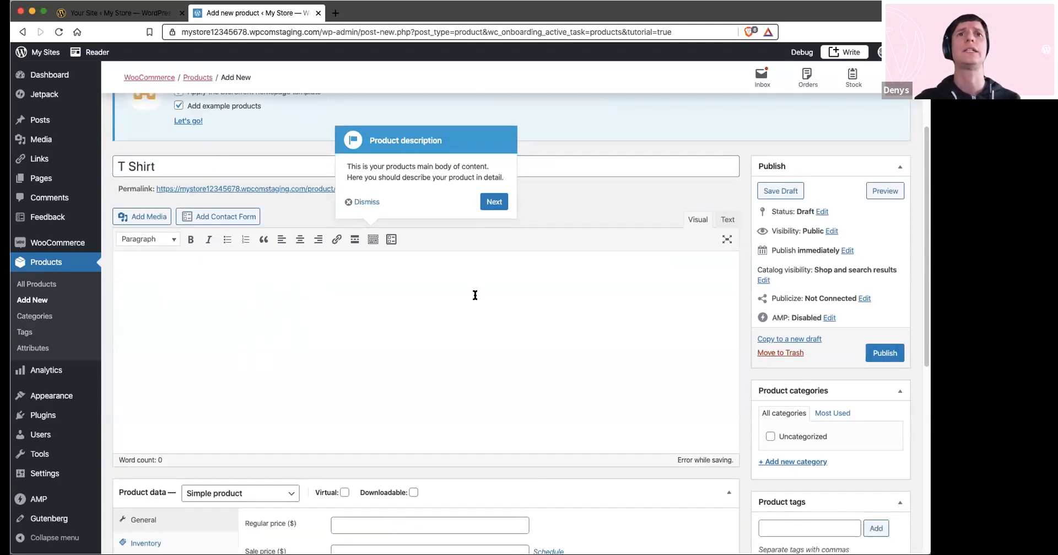
{"action": "left_click", "coordinate": [493, 102]}
{"action": "left_click", "coordinate": [307, 362]}
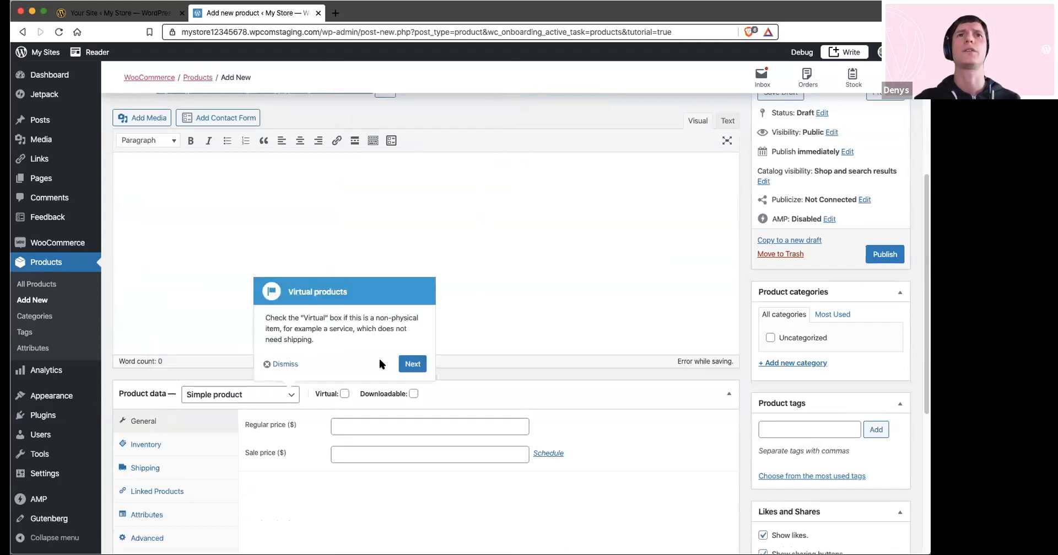
{"action": "left_click", "coordinate": [419, 363]}
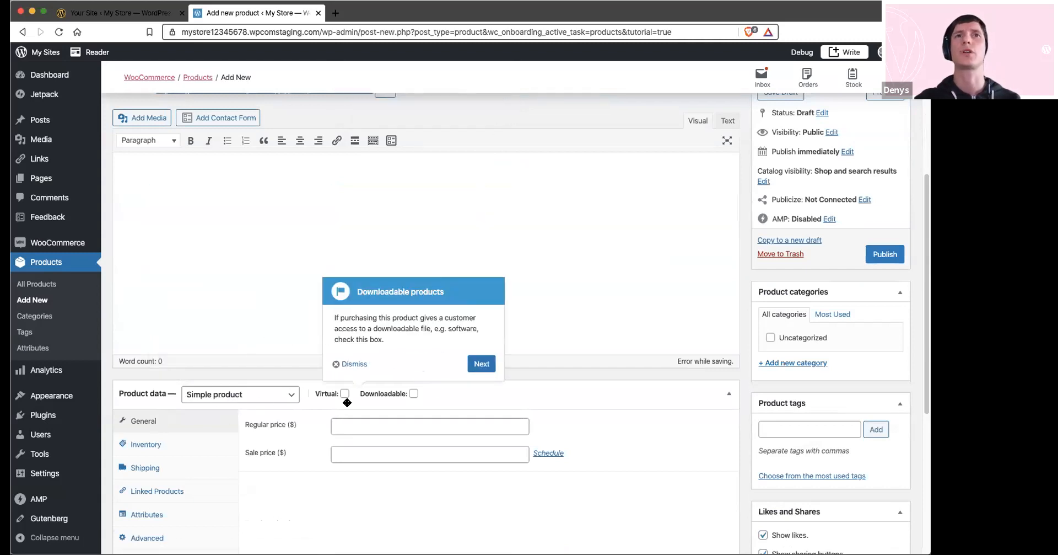
{"action": "left_click", "coordinate": [482, 363]}
{"action": "left_click", "coordinate": [365, 425]}
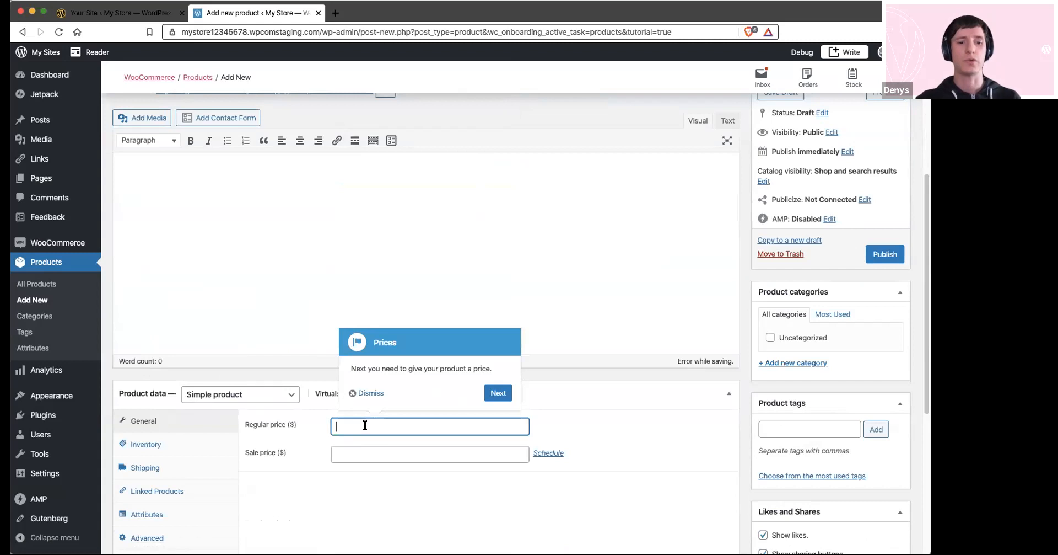
{"action": "type", "text": "25"}
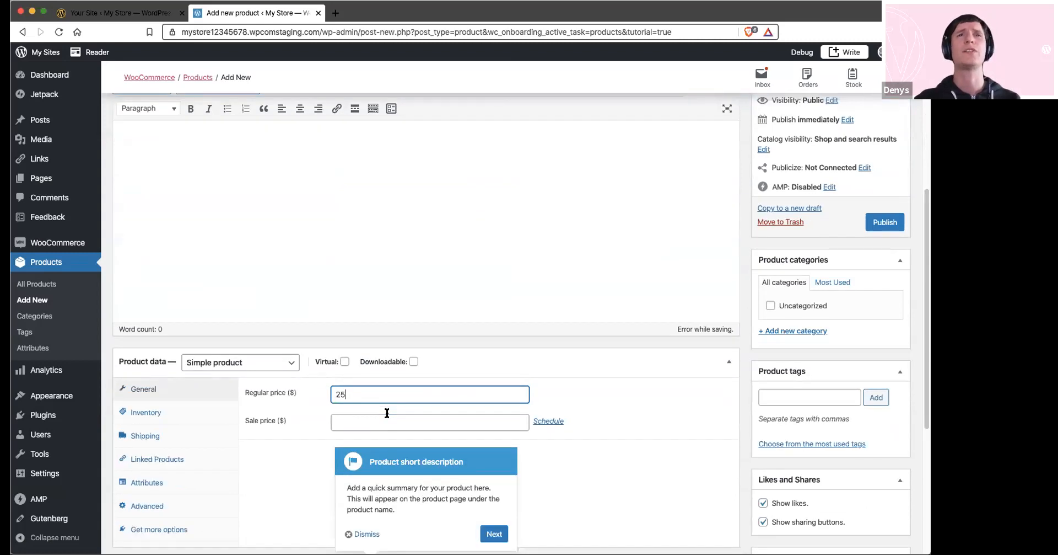
Dismiss the tutorial tip, enable stock management in the product's inventory settings, and set the stock quantity to 1
{"action": "left_click", "coordinate": [146, 418]}
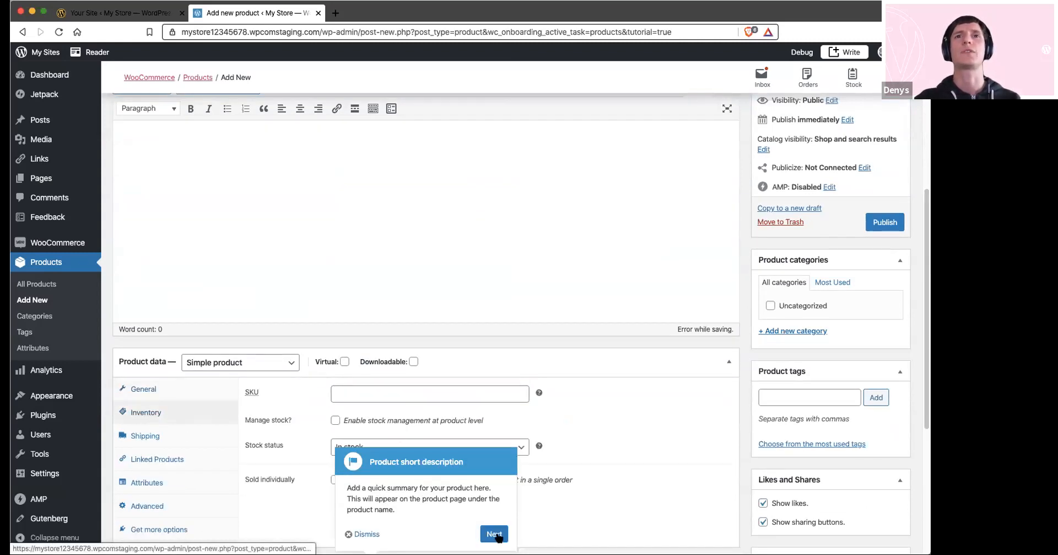
{"action": "left_click", "coordinate": [359, 535]}
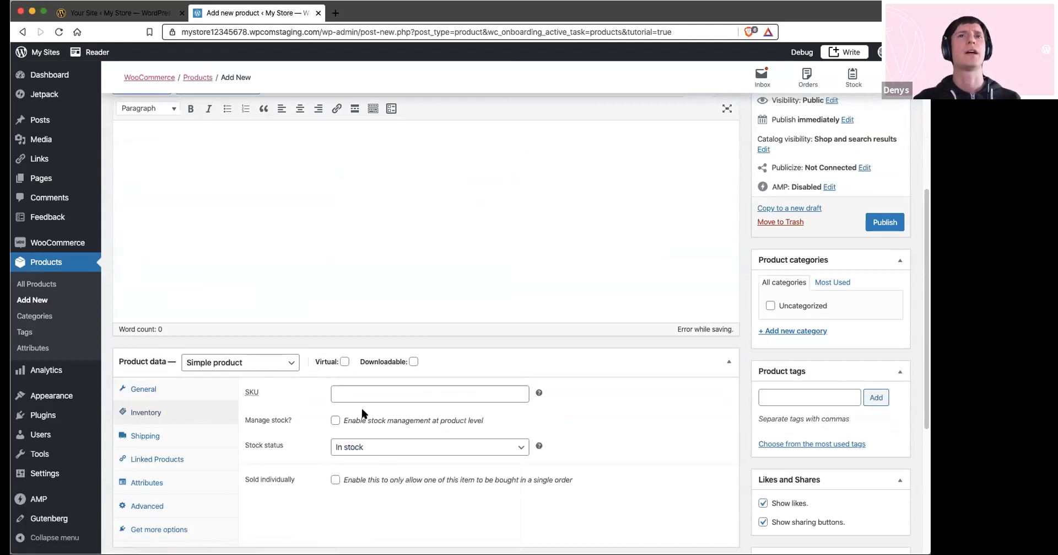
{"action": "left_click", "coordinate": [335, 420]}
{"action": "left_click", "coordinate": [345, 444]}
{"action": "left_click_drag", "start_coordinate": [345, 444], "coordinate": [332, 444]}
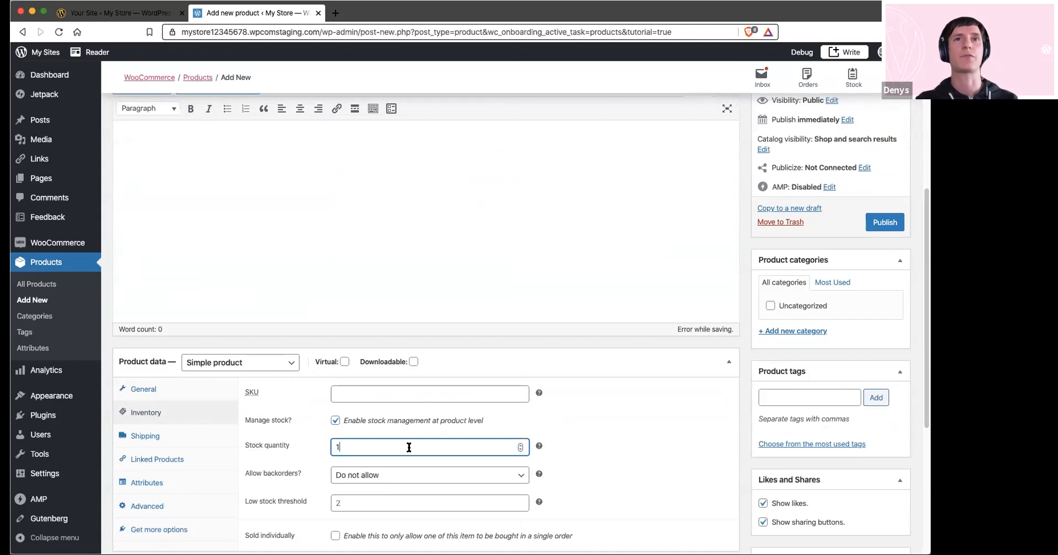
Upload T_1_front.jpg and set it as the product image
{"action": "scroll", "coordinate": [587, 444], "scroll_direction": "down", "scroll_amount": 5}
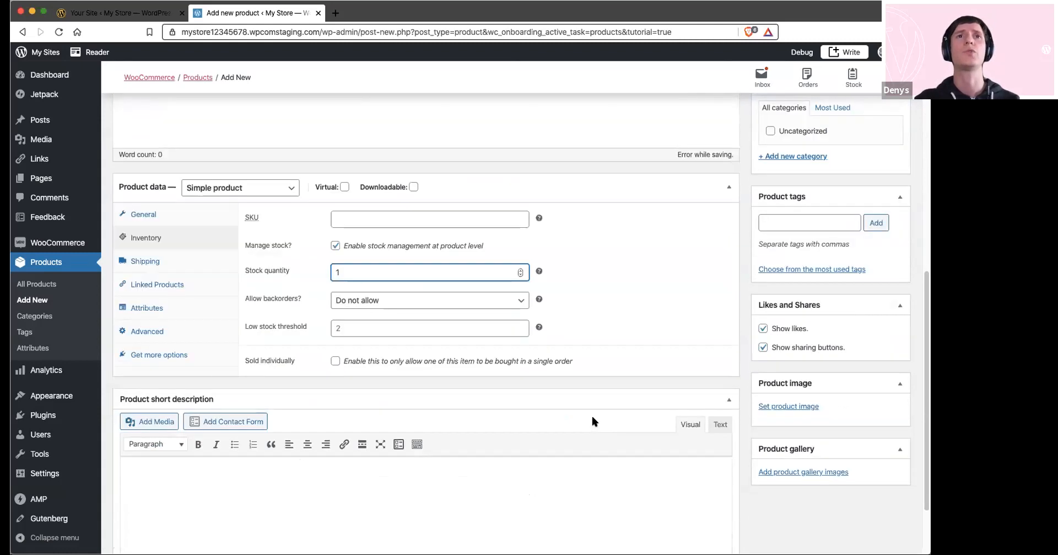
{"action": "scroll", "coordinate": [593, 418], "scroll_direction": "down", "scroll_amount": 2}
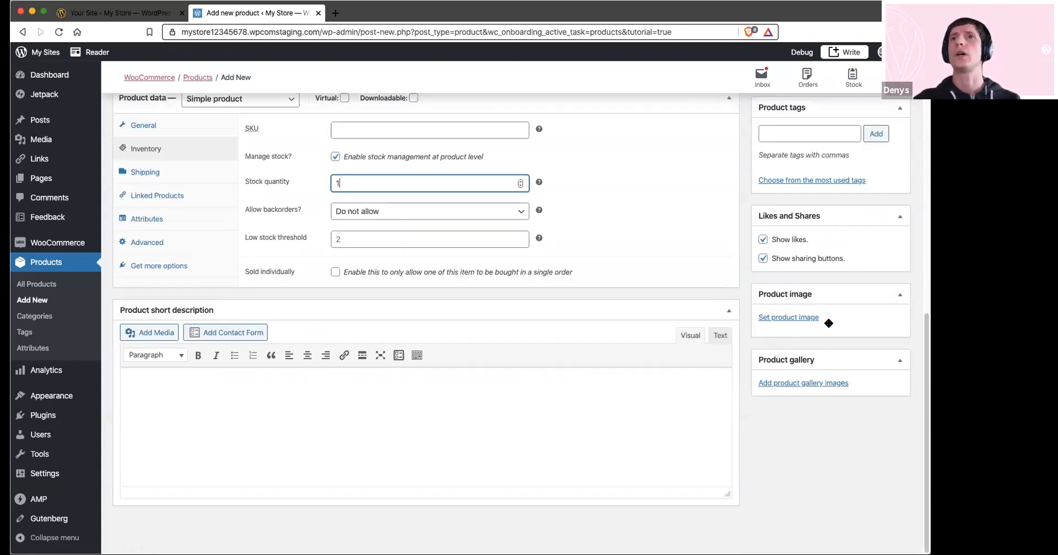
{"action": "left_click", "coordinate": [797, 317]}
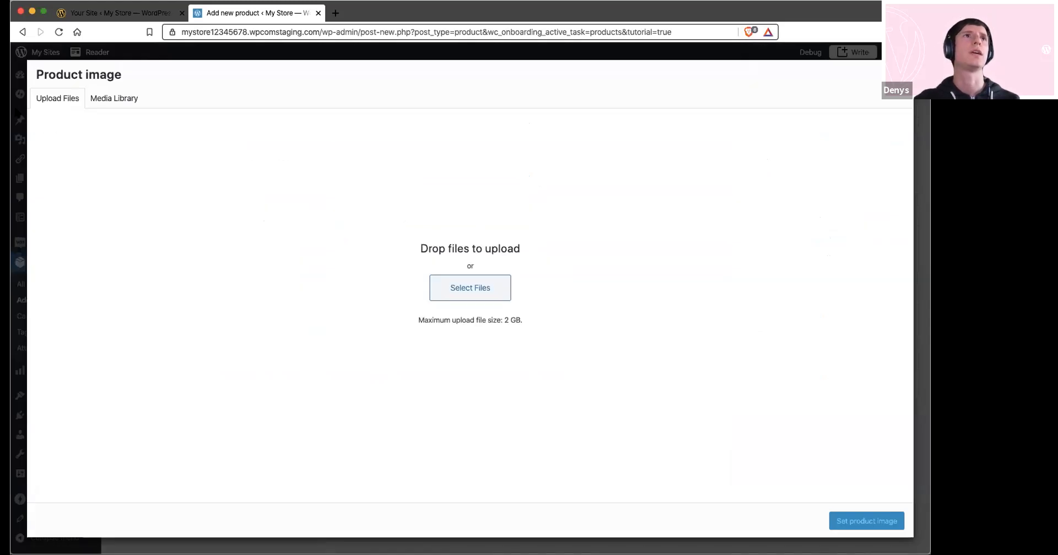
{"action": "left_click", "coordinate": [470, 288]}
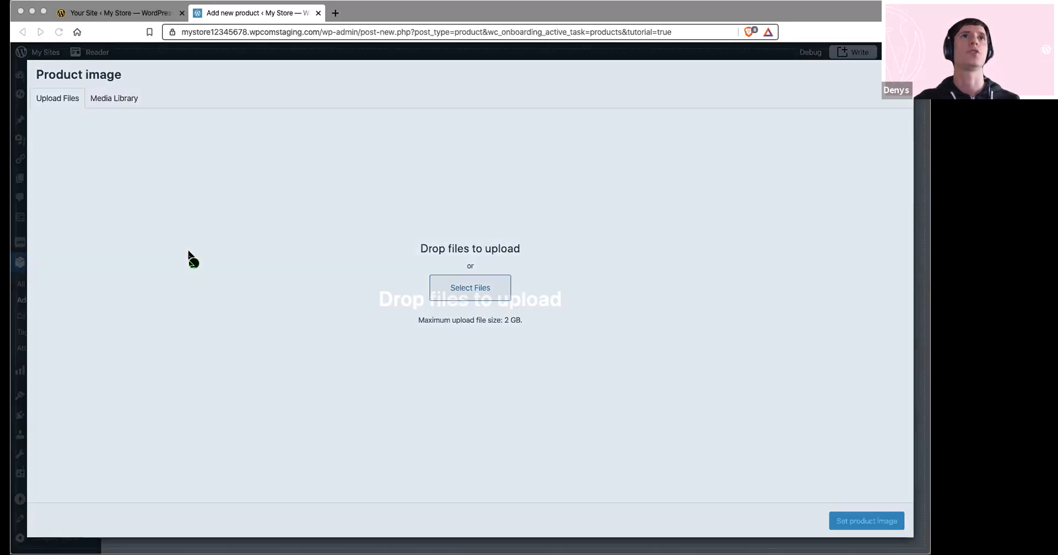
{"action": "left_click_drag", "start_coordinate": [189, 255], "coordinate": [342, 326]}
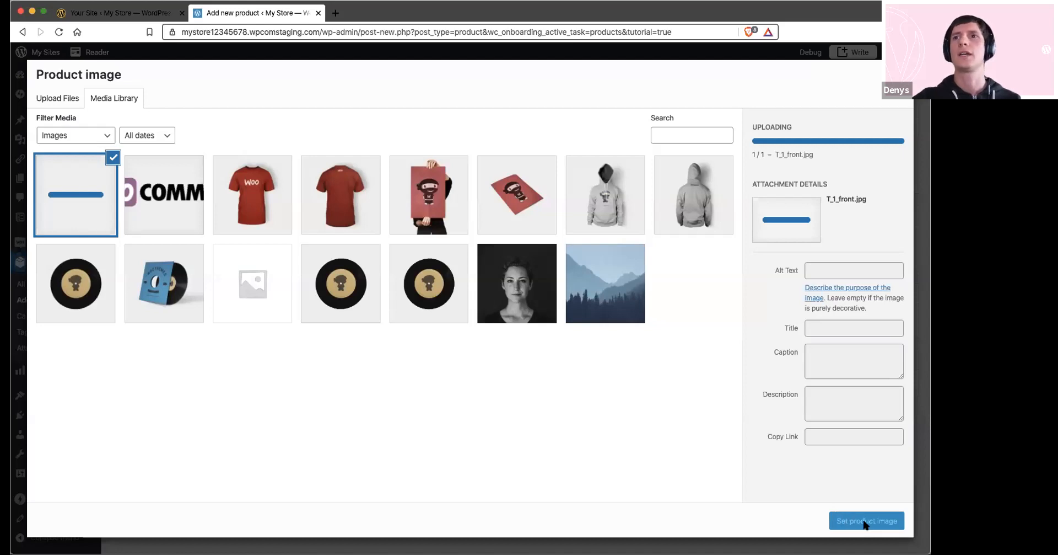
{"action": "left_click", "coordinate": [865, 523]}
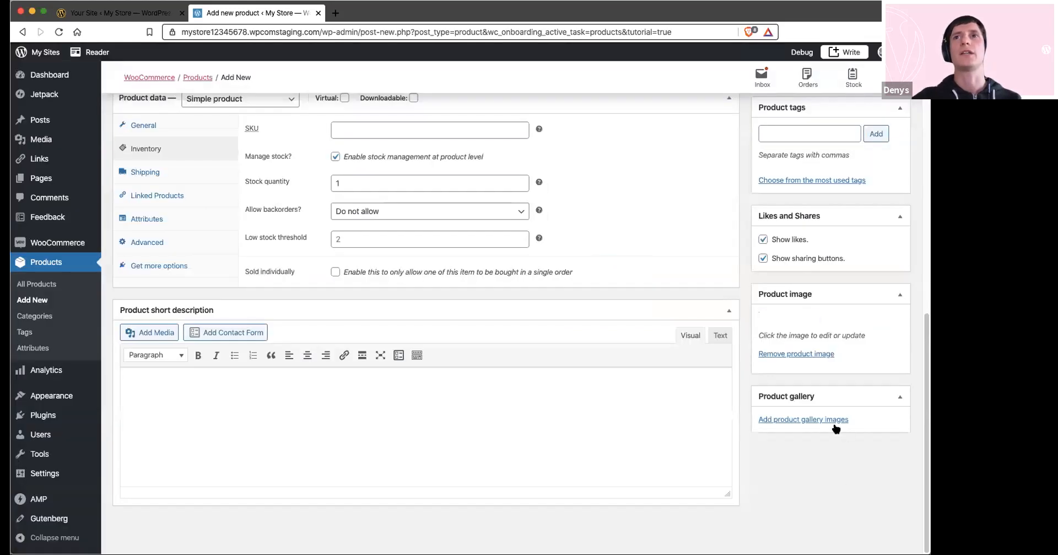
Add the media library photo of the red T-shirt's back to the product gallery
{"action": "left_click", "coordinate": [830, 493]}
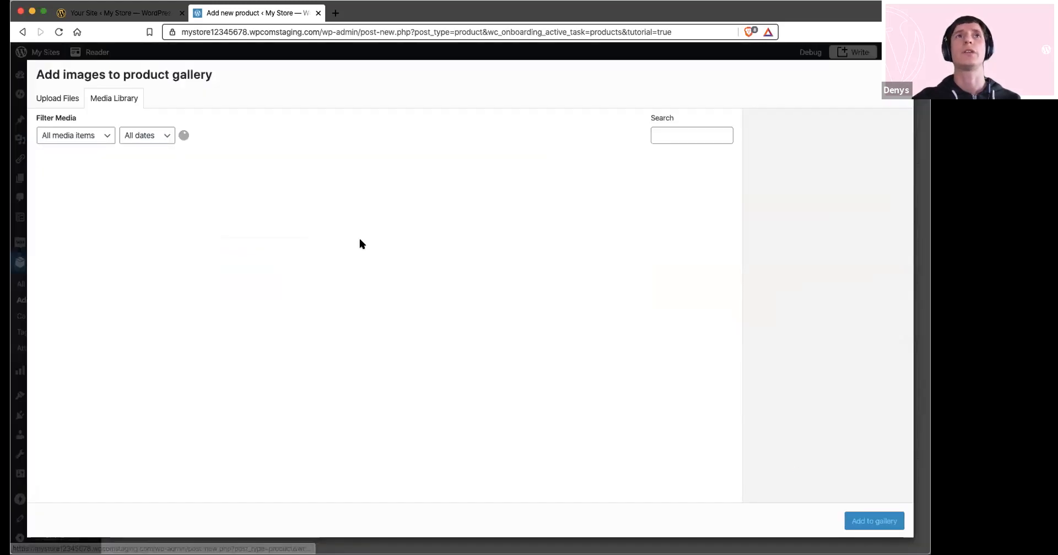
{"action": "left_click", "coordinate": [341, 198]}
{"action": "left_click", "coordinate": [870, 521]}
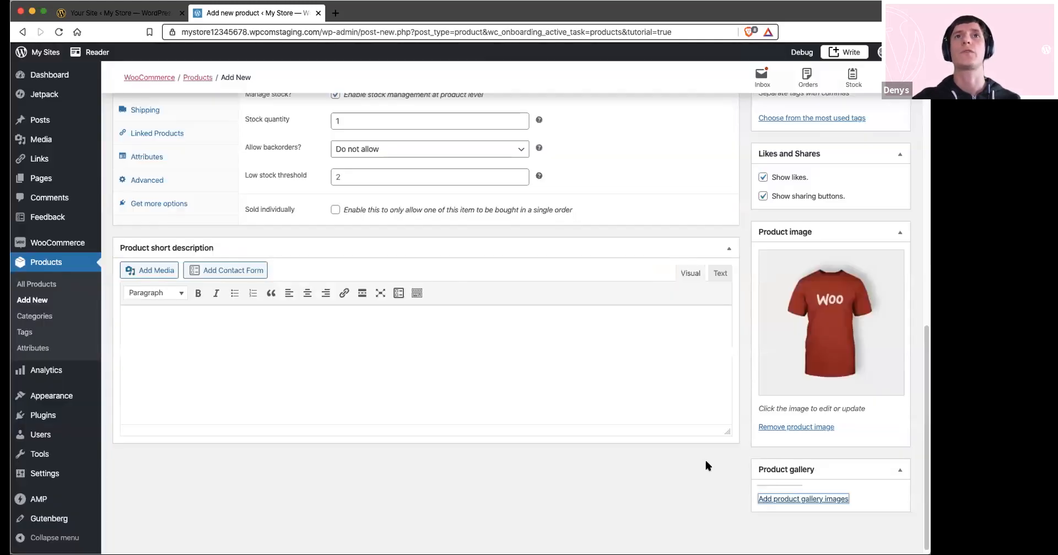
Create a new product category named Clothing for the T Shirt product
{"action": "scroll", "coordinate": [773, 486], "scroll_direction": "up", "scroll_amount": 3}
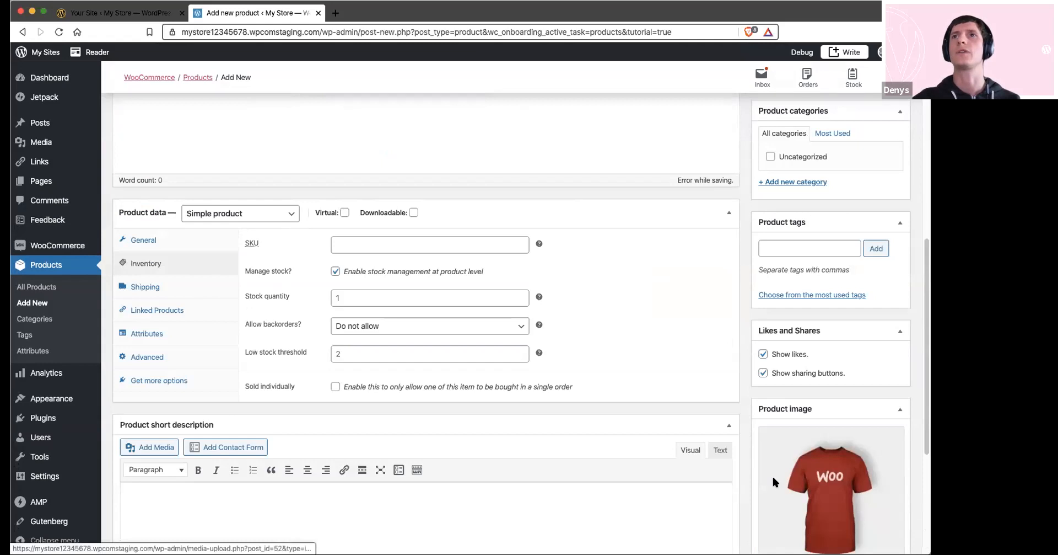
{"action": "scroll", "coordinate": [771, 474], "scroll_direction": "up", "scroll_amount": 3}
{"action": "left_click", "coordinate": [781, 348]}
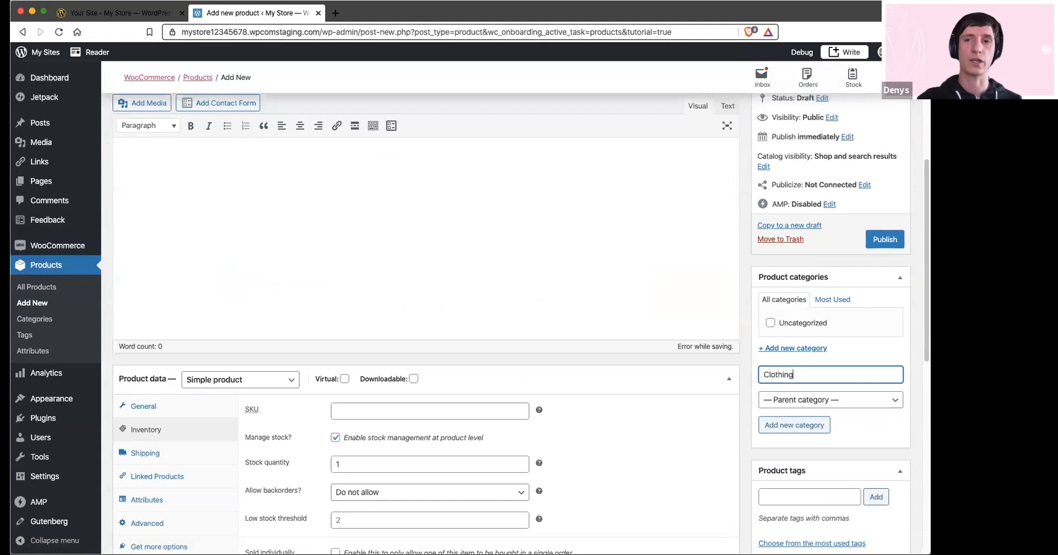
{"action": "left_click", "coordinate": [779, 423]}
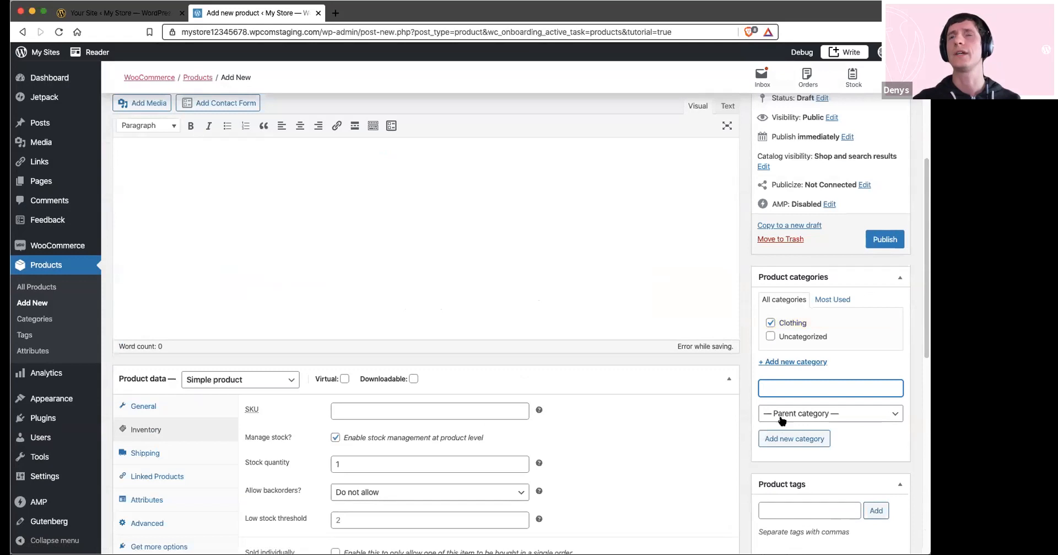
Publish the T Shirt product and continue to the store setup task list
{"action": "scroll", "coordinate": [783, 397], "scroll_direction": "up", "scroll_amount": 3}
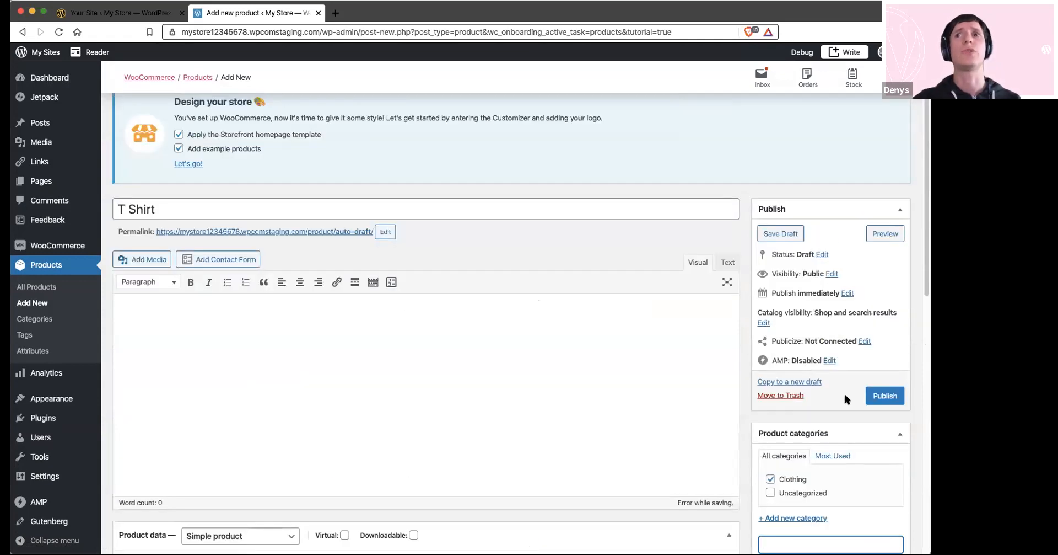
{"action": "left_click", "coordinate": [886, 396]}
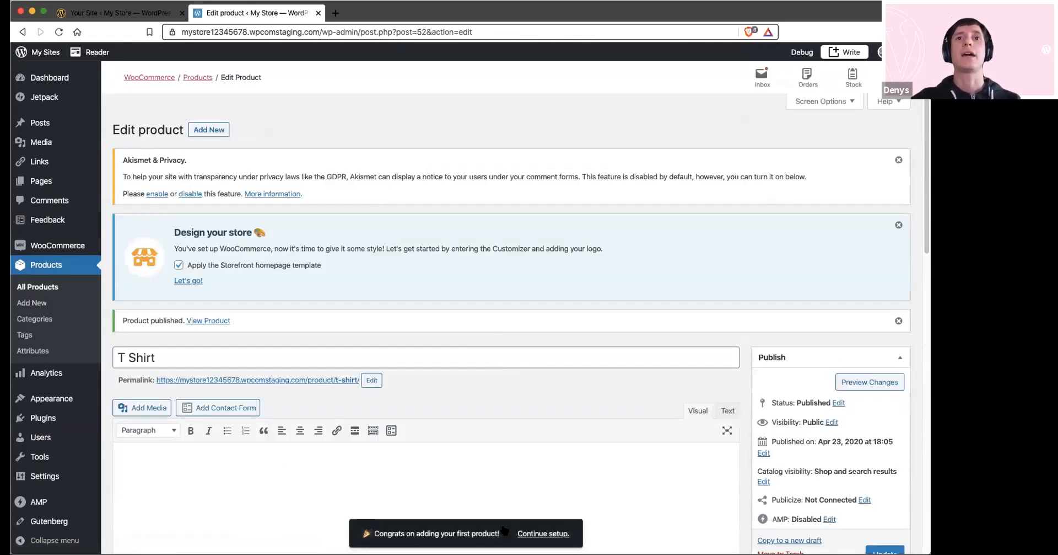
{"action": "left_click", "coordinate": [549, 533]}
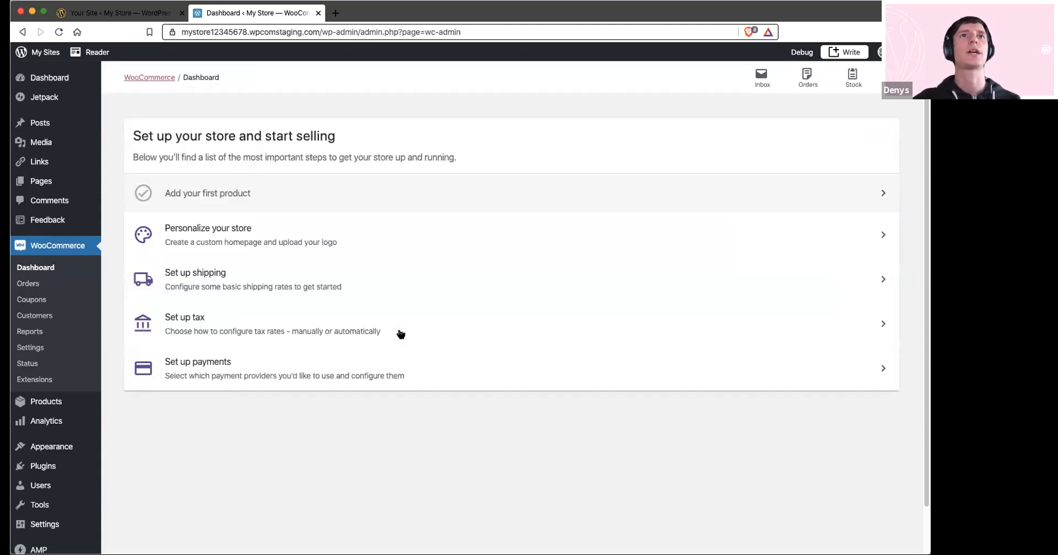
Personalize the store by creating a custom homepage and setting the WooCommerce image from the media library as the logo
{"action": "left_click", "coordinate": [305, 241]}
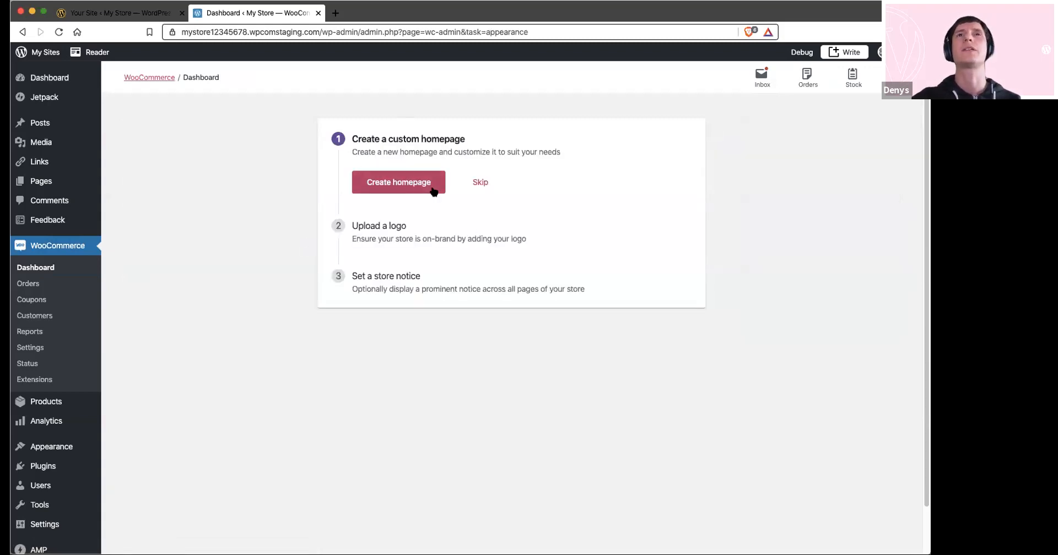
{"action": "left_click", "coordinate": [401, 186]}
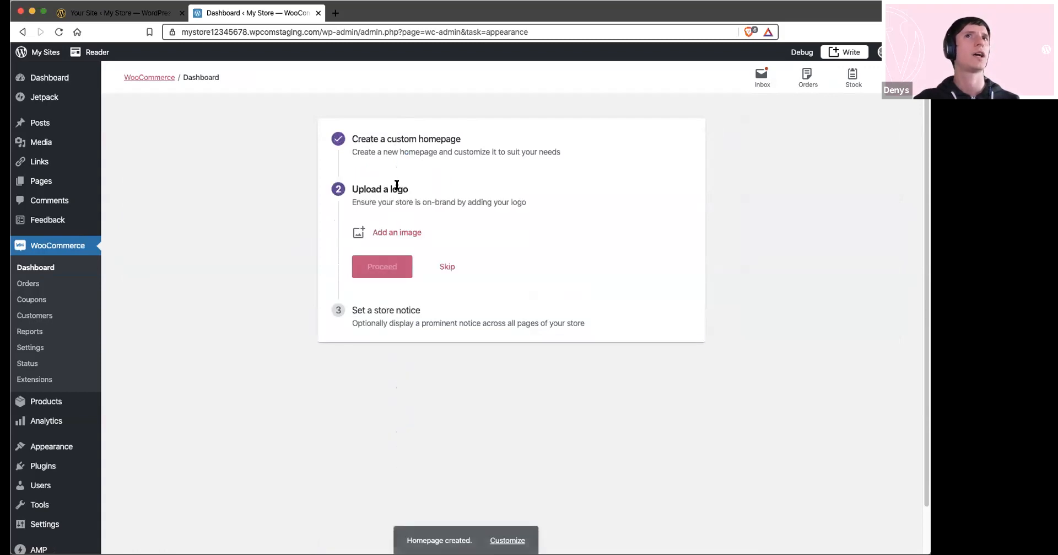
{"action": "left_click", "coordinate": [386, 232]}
{"action": "left_click", "coordinate": [237, 210]}
{"action": "left_click", "coordinate": [882, 520]}
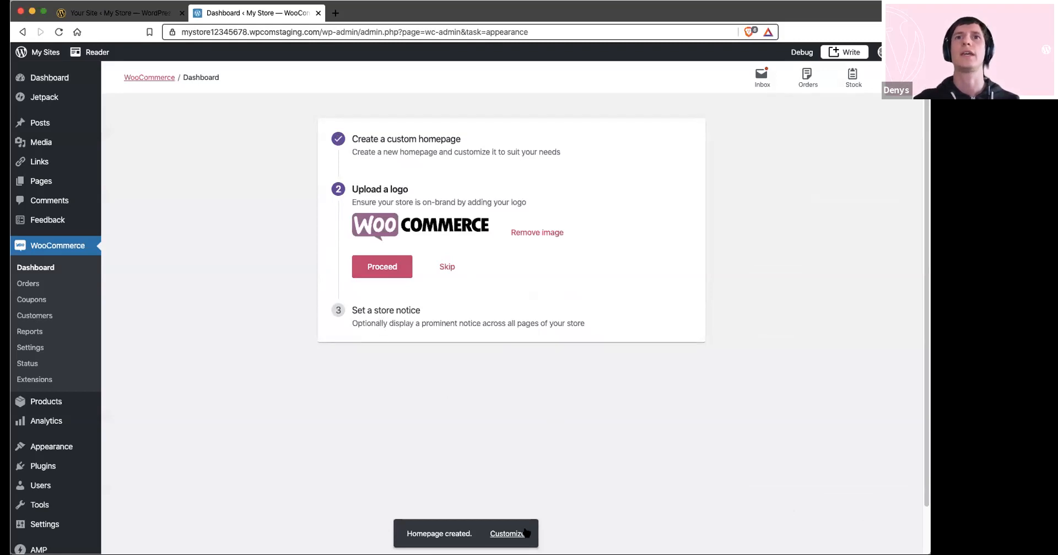
{"action": "left_click", "coordinate": [389, 267]}
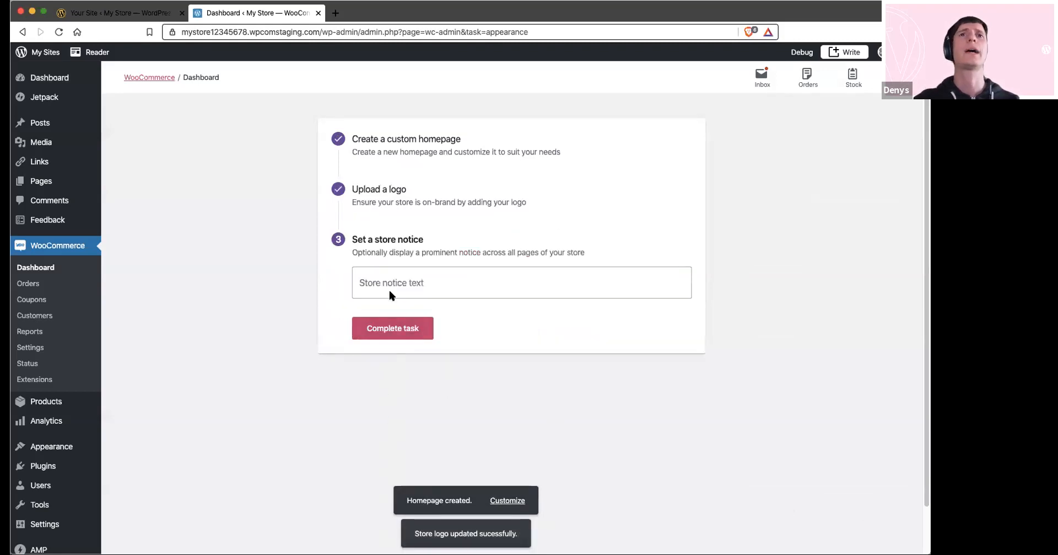
Set the store notice to "We are live!" and complete the personalization task
{"action": "left_click", "coordinate": [390, 284]}
{"action": "type", "text": "We are live!"}
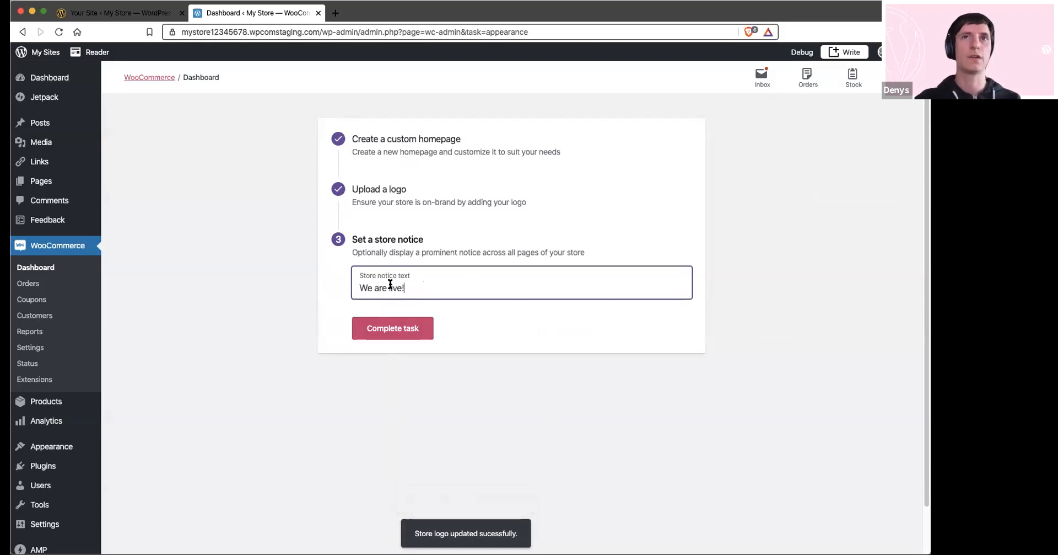
{"action": "left_click", "coordinate": [412, 334]}
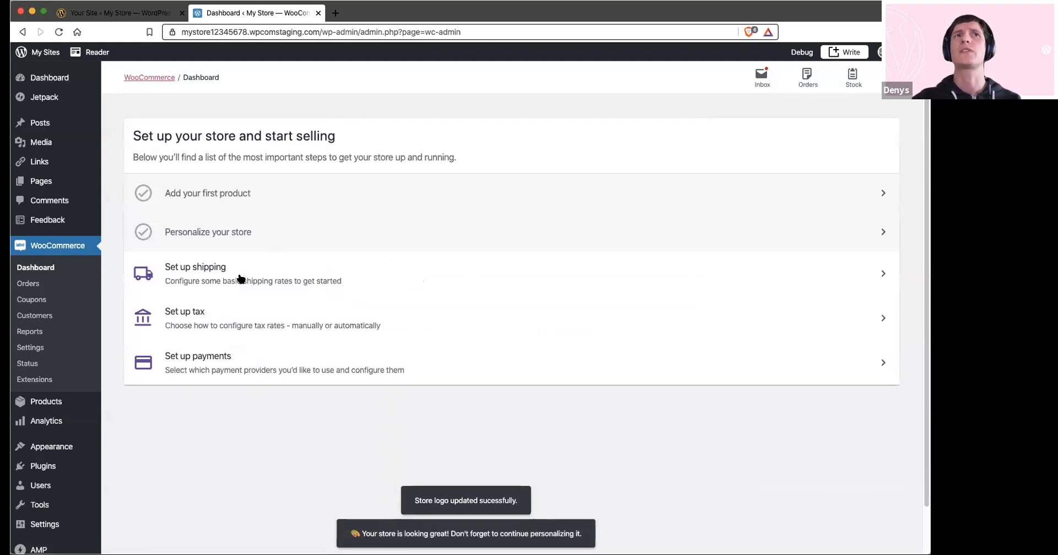
Set shipping costs to 10 dollars for the United States and 25 dollars for the rest of the world, declining shipping label printing
{"action": "left_click", "coordinate": [242, 279]}
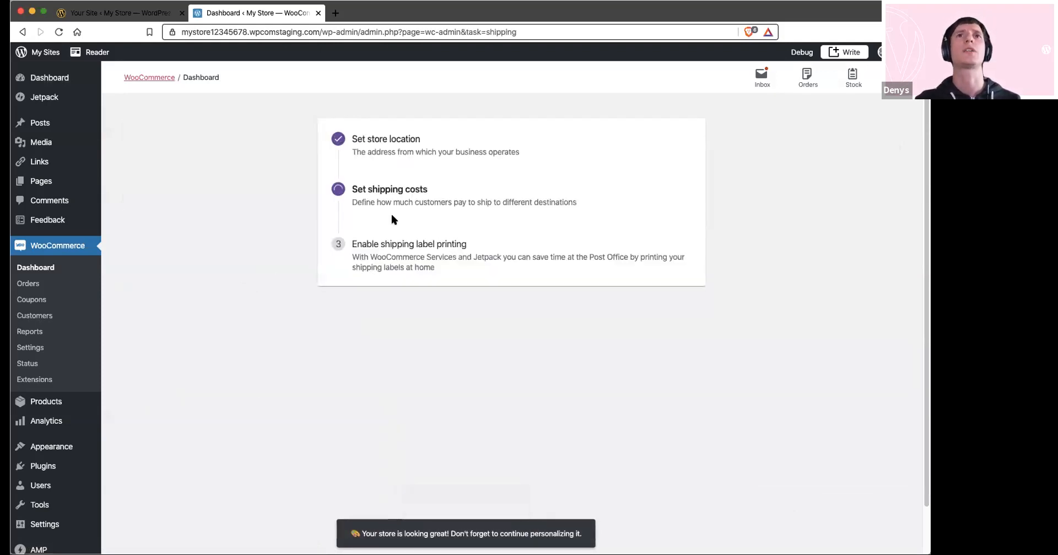
{"action": "left_click", "coordinate": [390, 265]}
{"action": "type", "text": "10"}
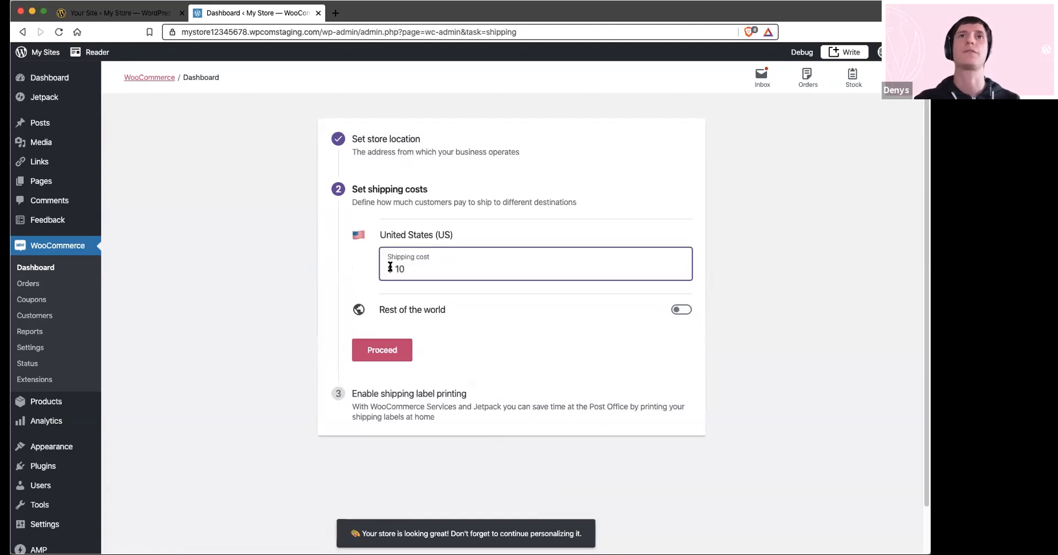
{"action": "left_click", "coordinate": [682, 309]}
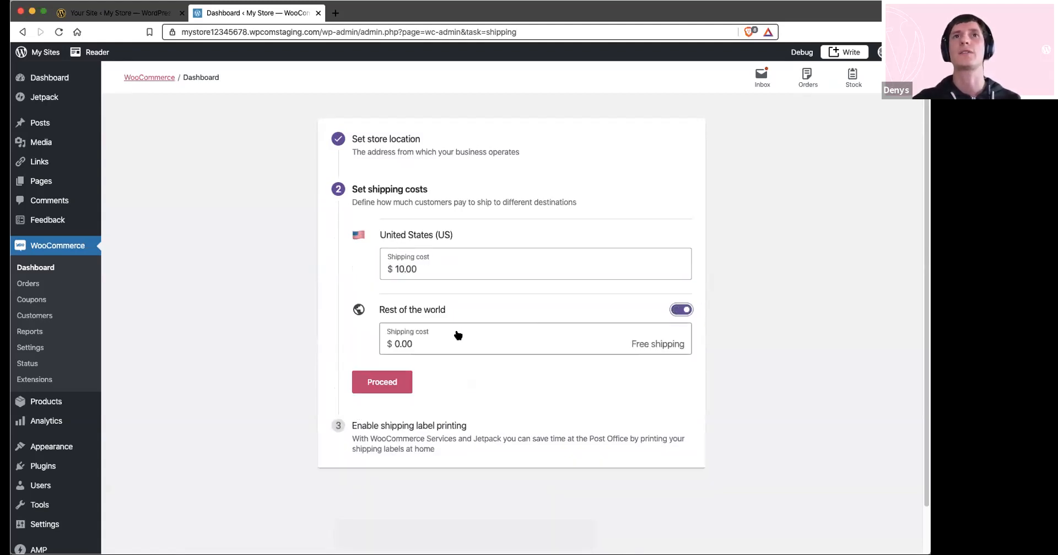
{"action": "left_click", "coordinate": [397, 343]}
{"action": "type", "text": "25"}
{"action": "left_click", "coordinate": [380, 379]}
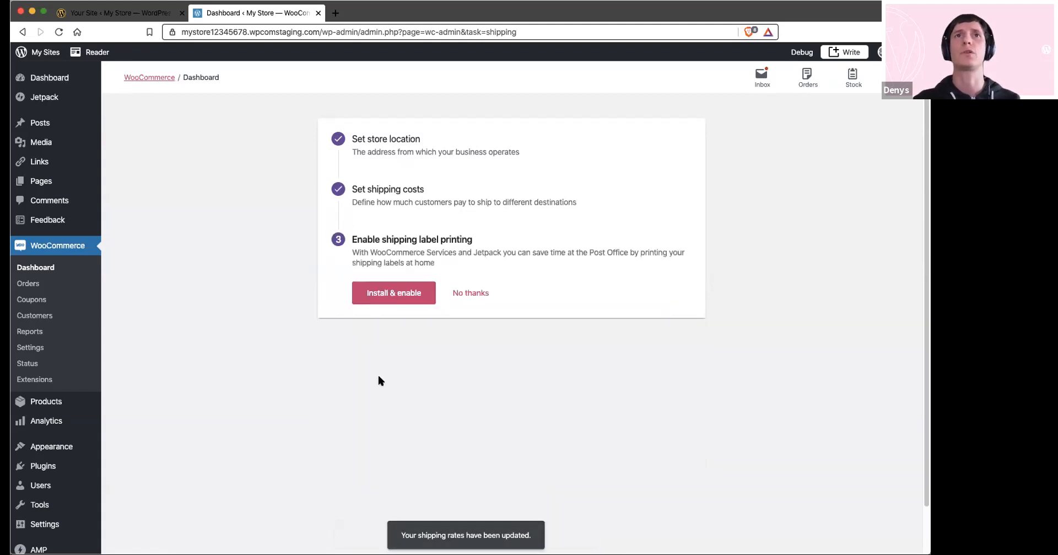
{"action": "left_click", "coordinate": [476, 293]}
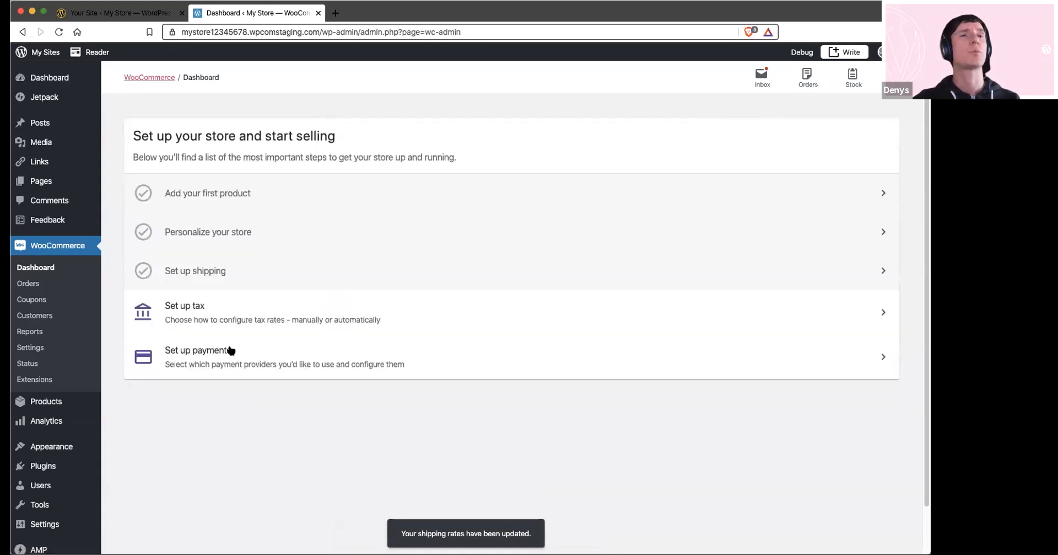
Set up payments with Stripe on and PayPal Checkout off, skipping the Stripe account keys
{"action": "left_click", "coordinate": [248, 353]}
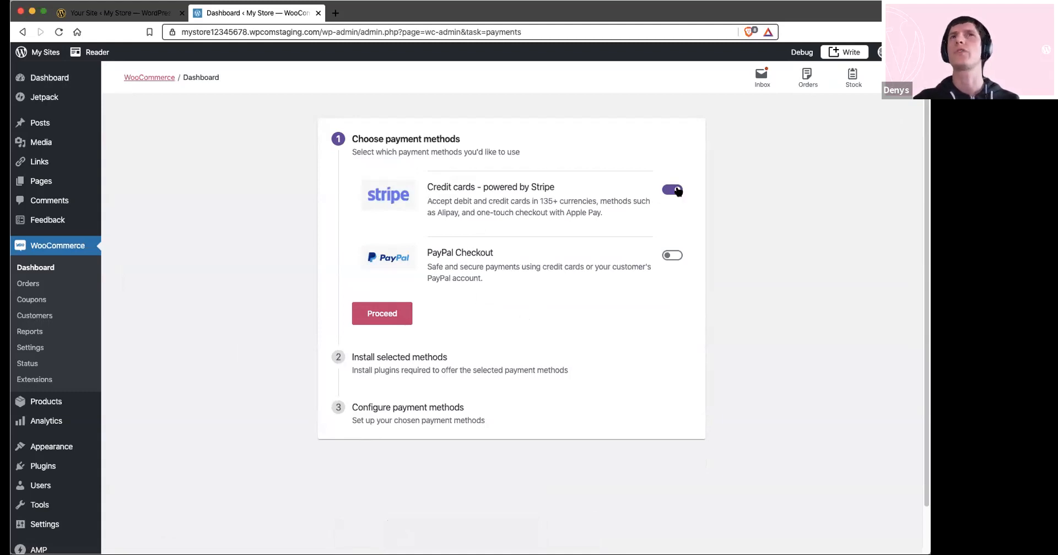
{"action": "left_click", "coordinate": [385, 316]}
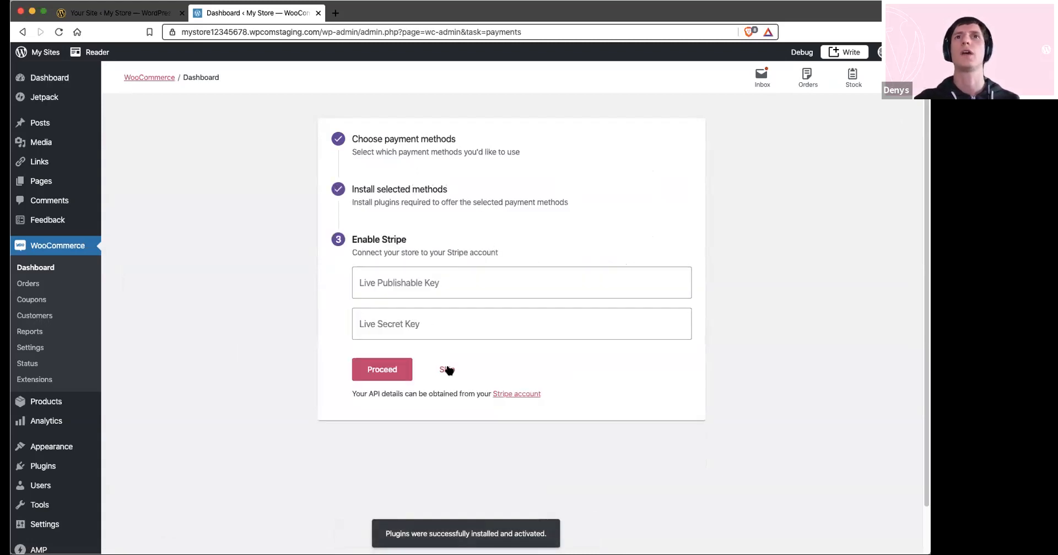
{"action": "left_click", "coordinate": [447, 369]}
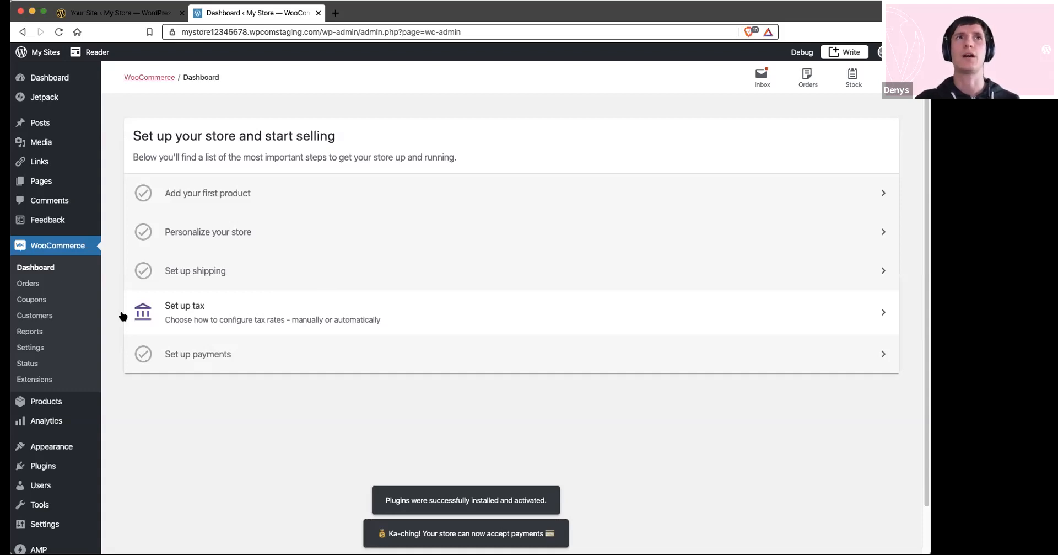
Open the store's payment settings and look through the list of installed payment methods
{"action": "left_click", "coordinate": [30, 347]}
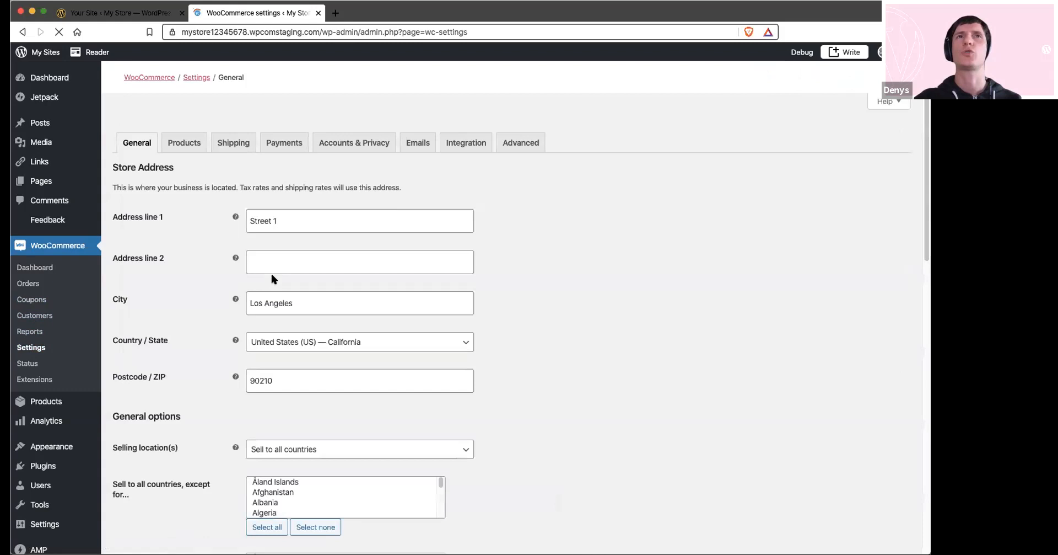
{"action": "left_click", "coordinate": [280, 141]}
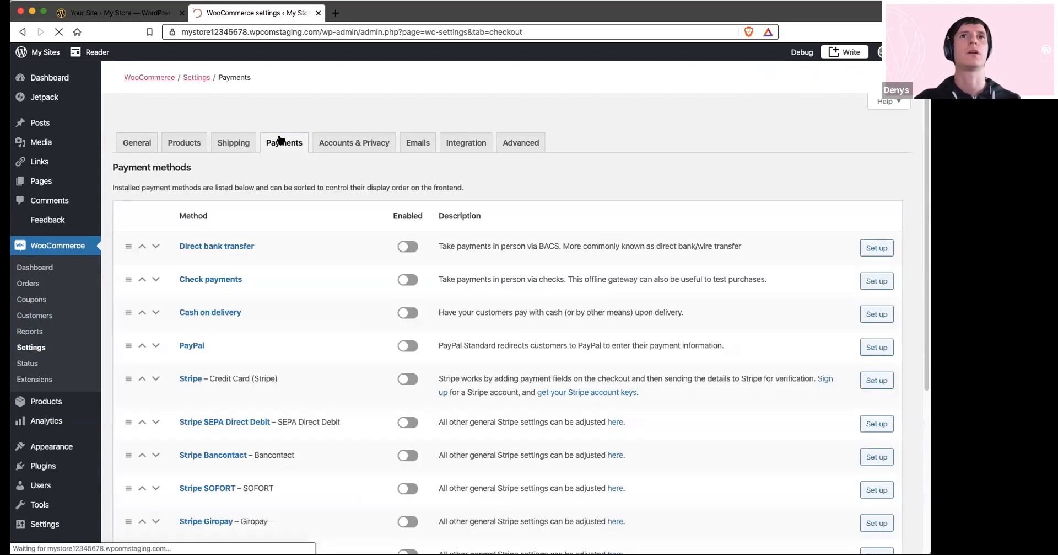
{"action": "scroll", "coordinate": [331, 360], "scroll_direction": "down", "scroll_amount": 5}
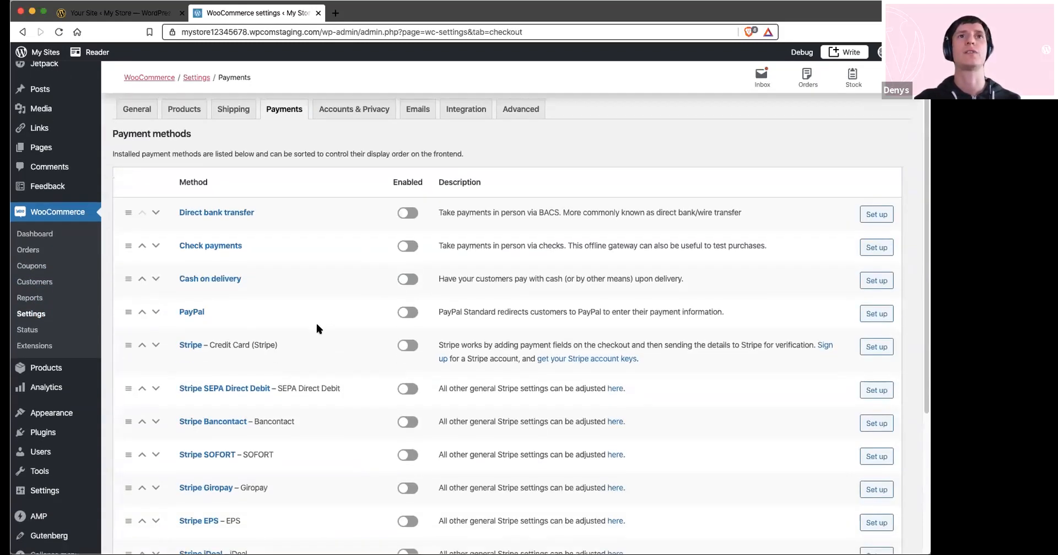
{"action": "scroll", "coordinate": [349, 386], "scroll_direction": "up", "scroll_amount": 5}
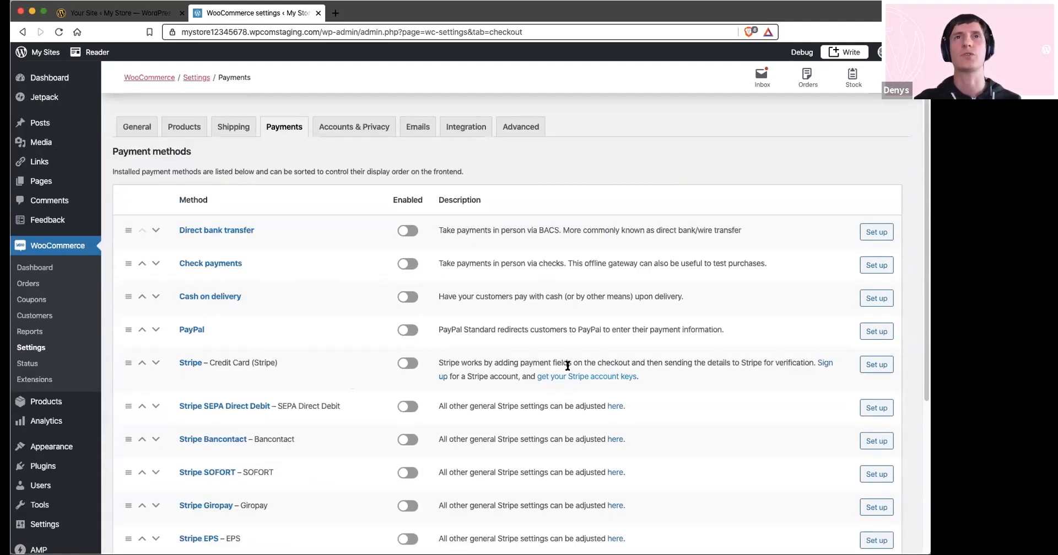
Enable the Cash on delivery payment method and save the payment settings
{"action": "left_click", "coordinate": [409, 297]}
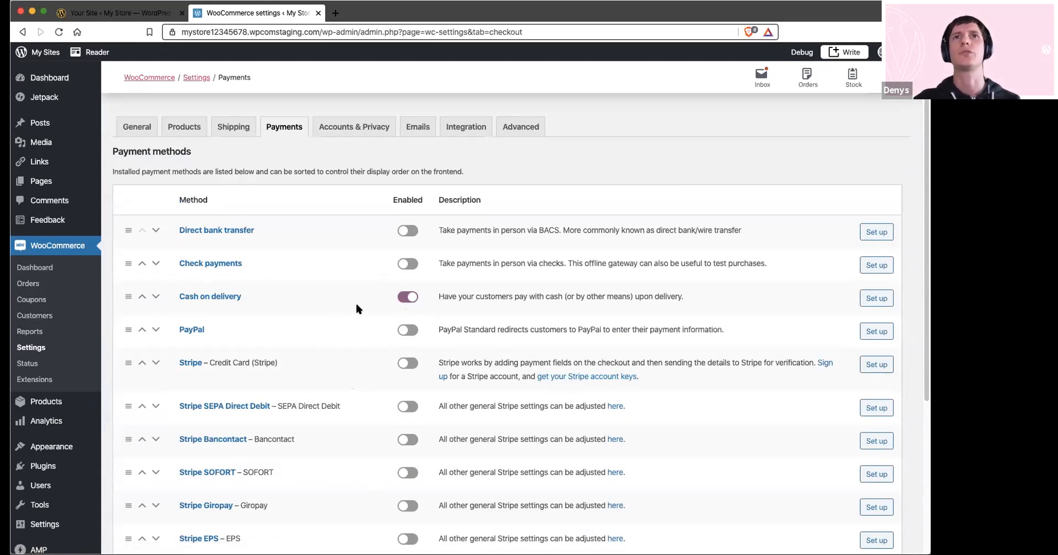
{"action": "scroll", "coordinate": [357, 306], "scroll_direction": "down", "scroll_amount": 5}
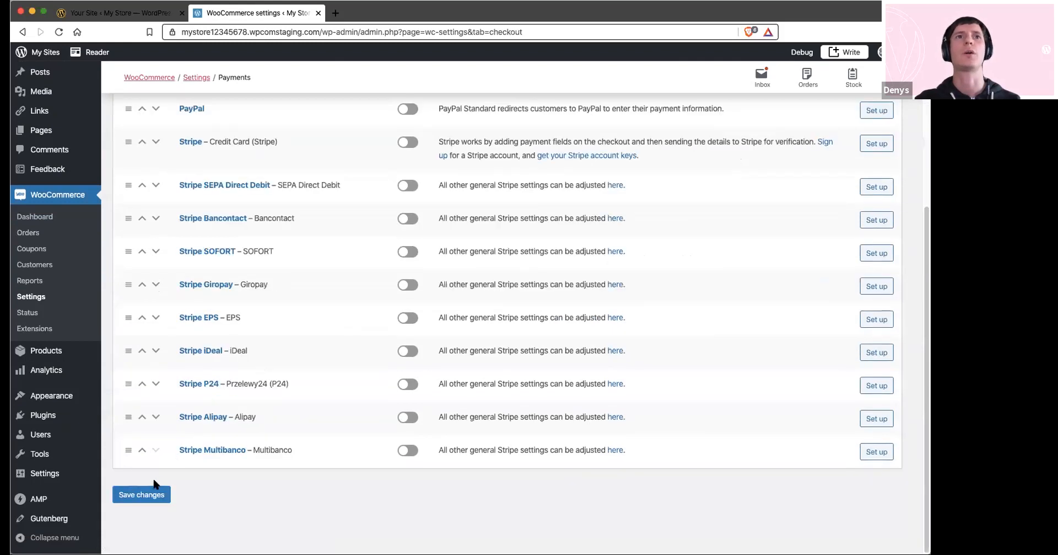
{"action": "left_click", "coordinate": [147, 501]}
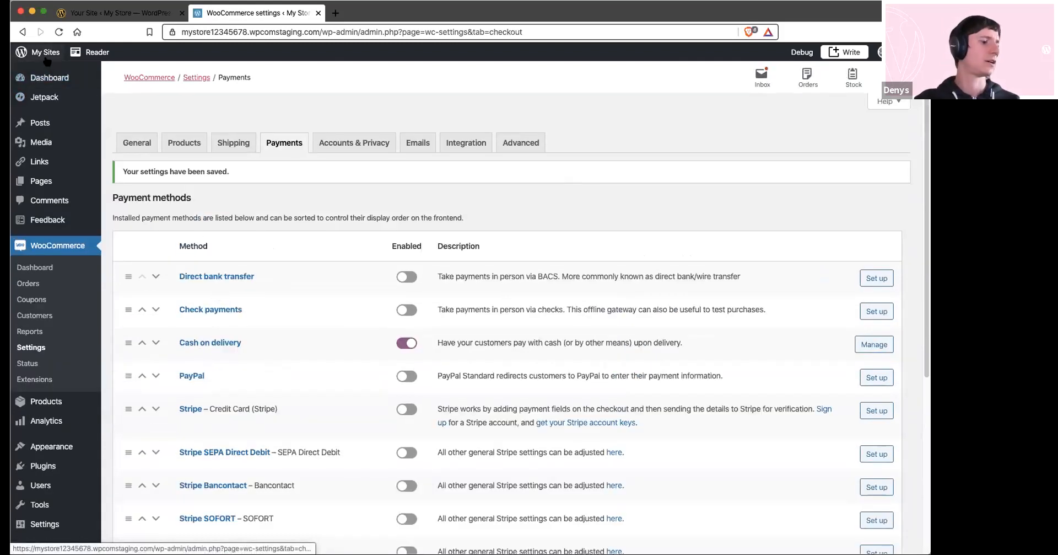
Start a new product and name it "Poster Digital"
{"action": "mouse_move", "coordinate": [44, 401]}
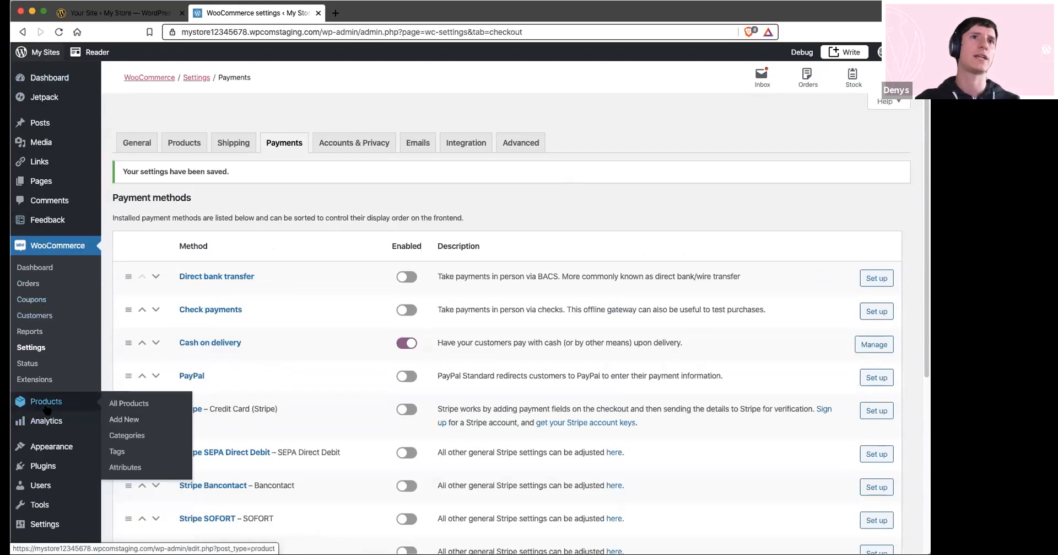
{"action": "left_click", "coordinate": [124, 418]}
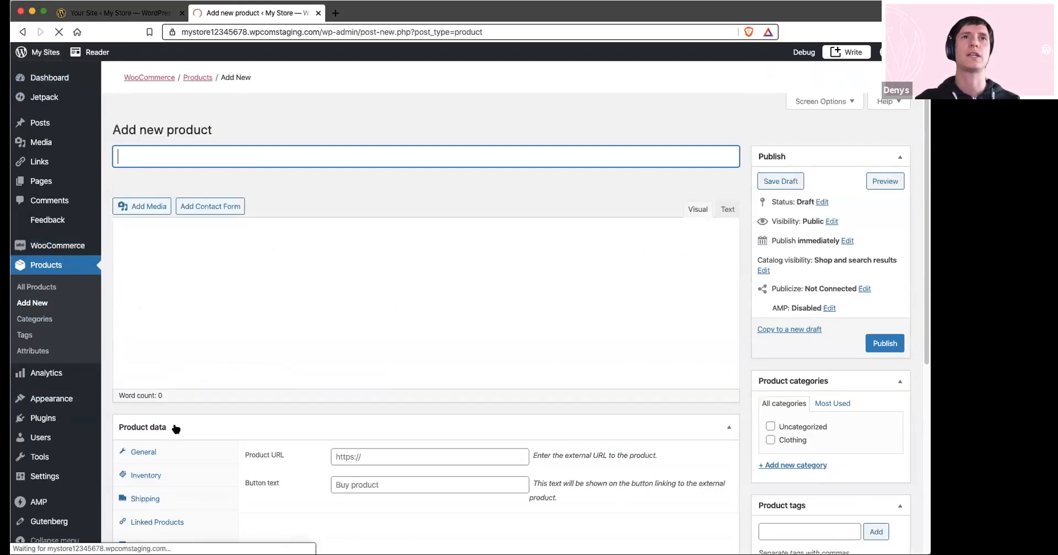
{"action": "type", "text": "Poster Digital"}
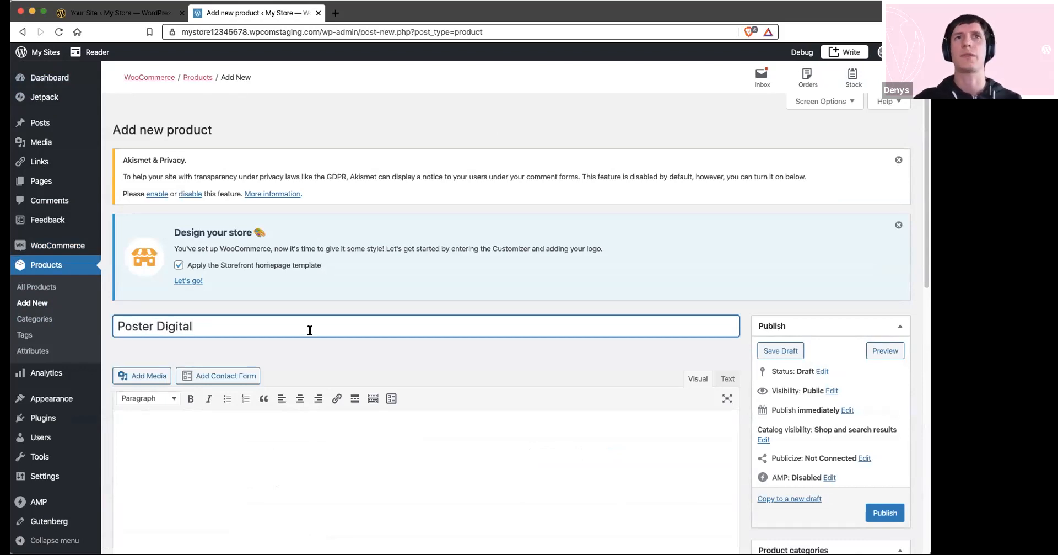
Make the product downloadable and virtual, and set its regular price to 5 dollars
{"action": "scroll", "coordinate": [310, 330], "scroll_direction": "down", "scroll_amount": 10}
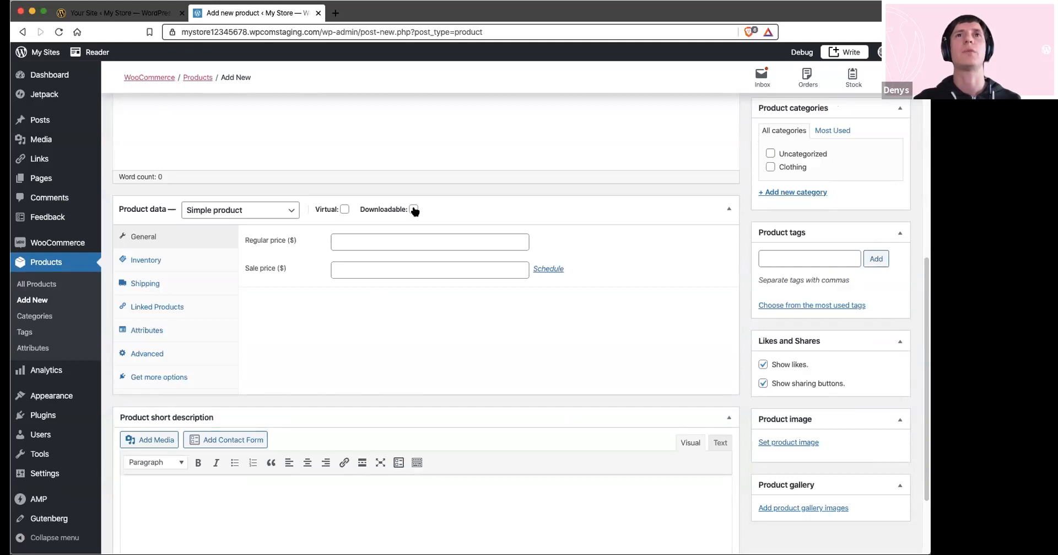
{"action": "left_click", "coordinate": [414, 209]}
{"action": "left_click", "coordinate": [345, 209]}
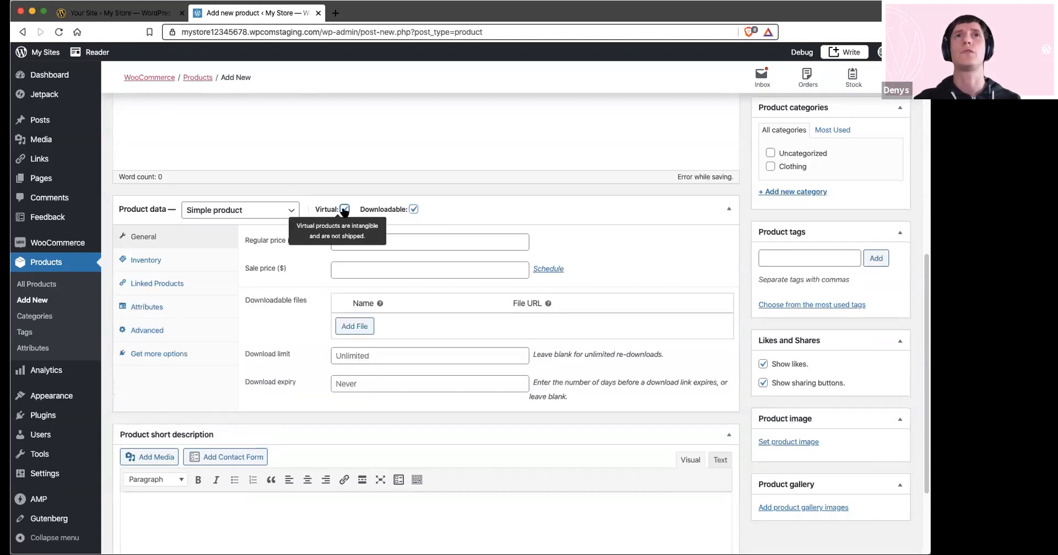
{"action": "left_click", "coordinate": [357, 238]}
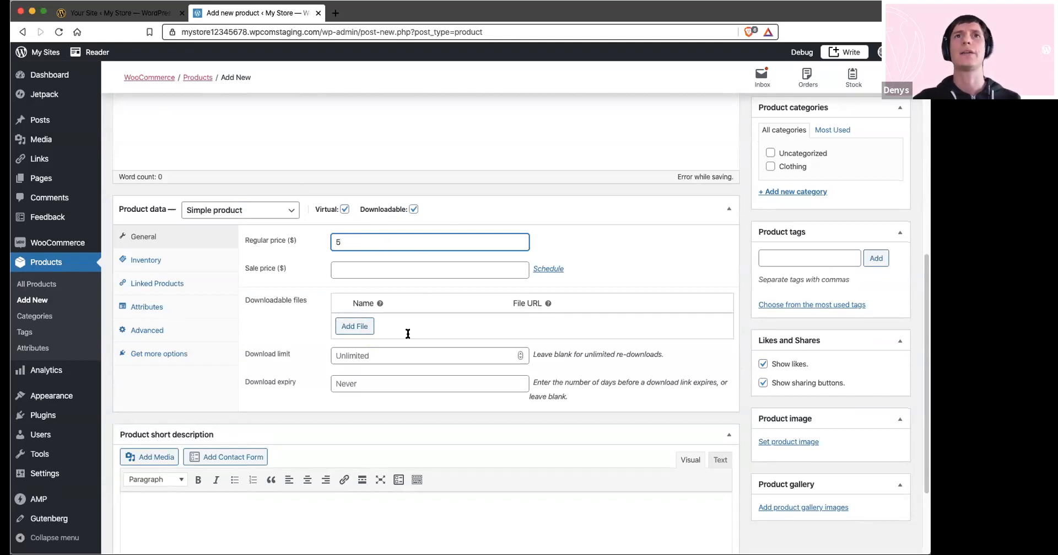
Add a downloadable file to the product, using poster_4_up.jpg from the media library
{"action": "left_click", "coordinate": [349, 325]}
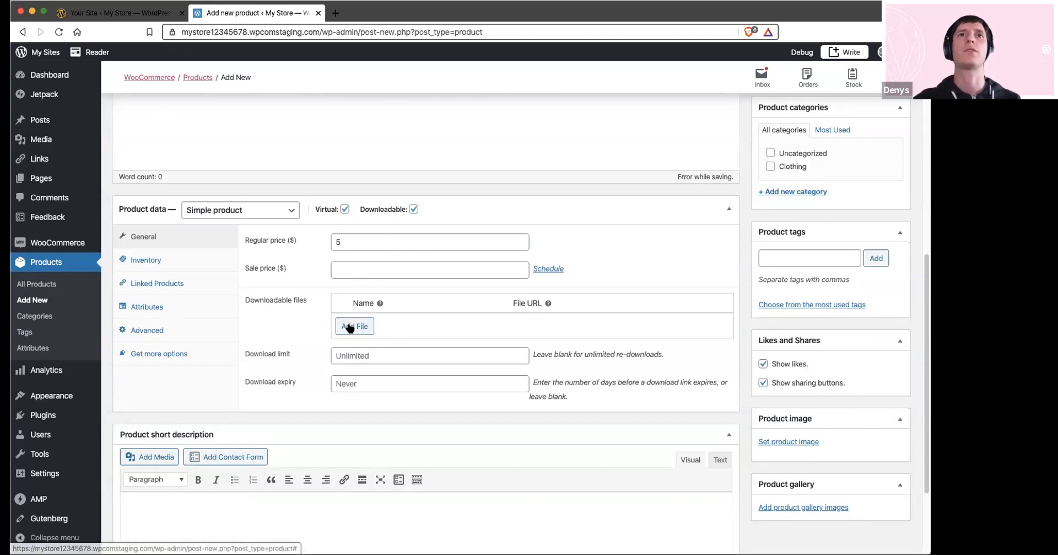
{"action": "left_click", "coordinate": [708, 327]}
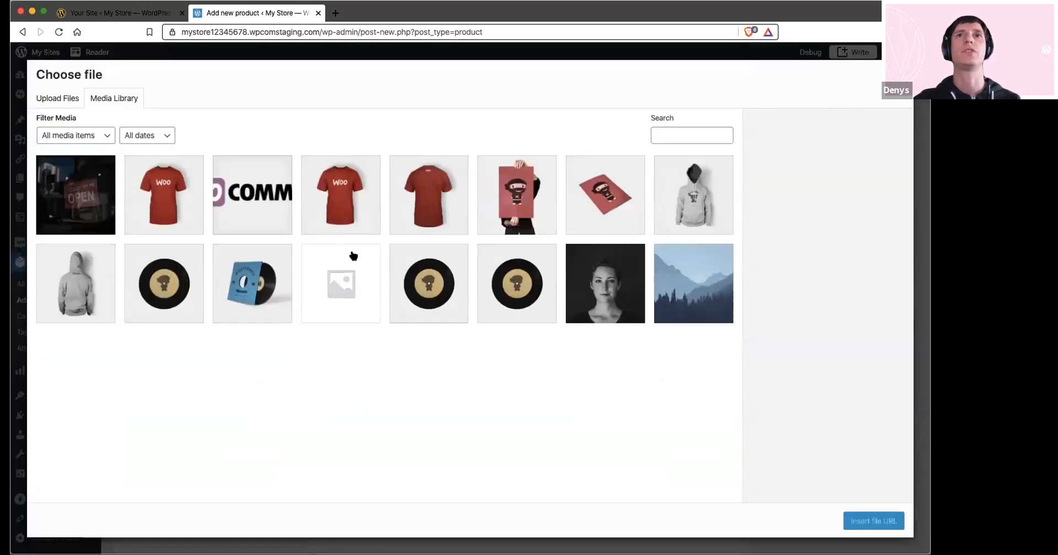
{"action": "left_click", "coordinate": [528, 202]}
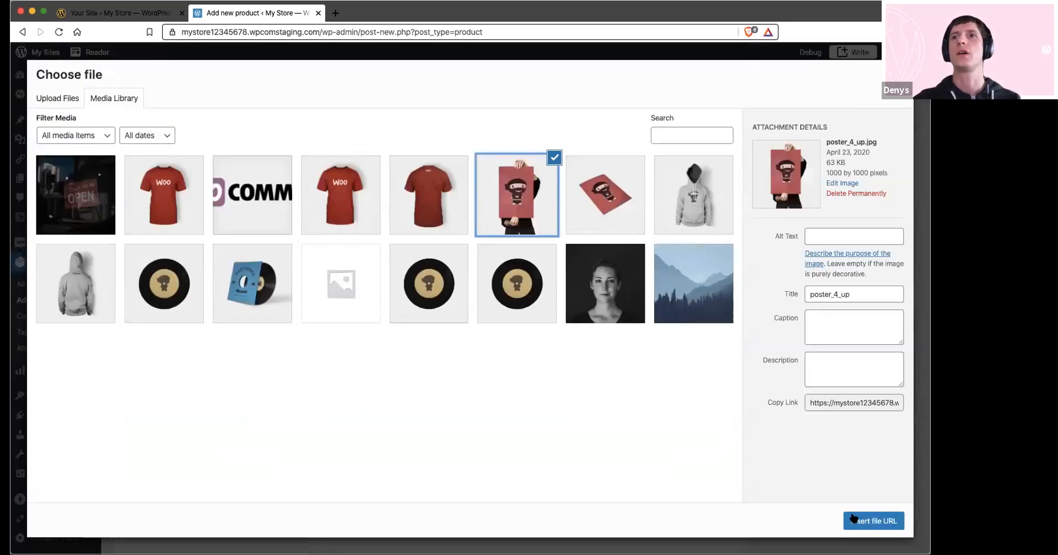
{"action": "left_click", "coordinate": [863, 520]}
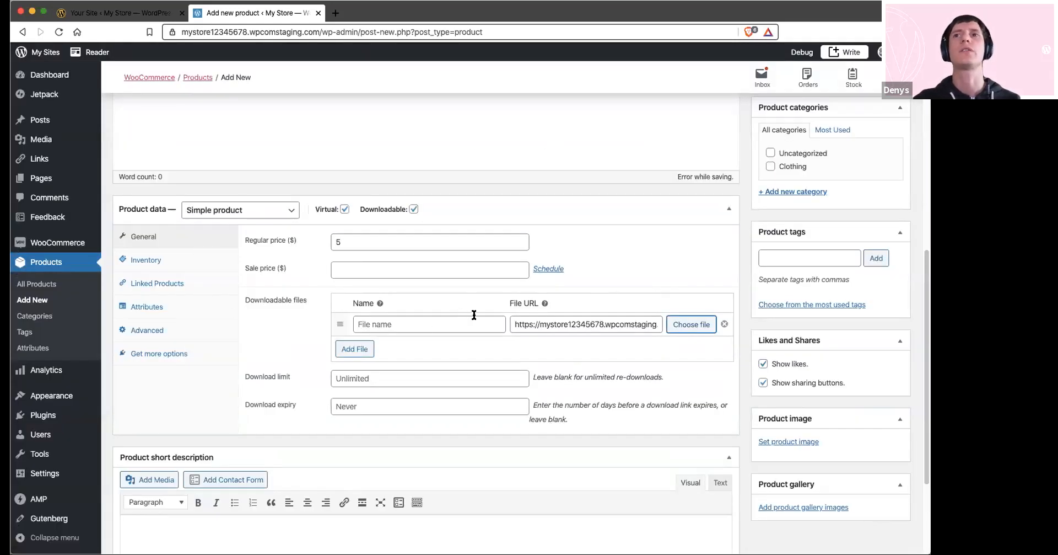
Create a new product category named "Digital" for the poster
{"action": "left_click", "coordinate": [792, 192]}
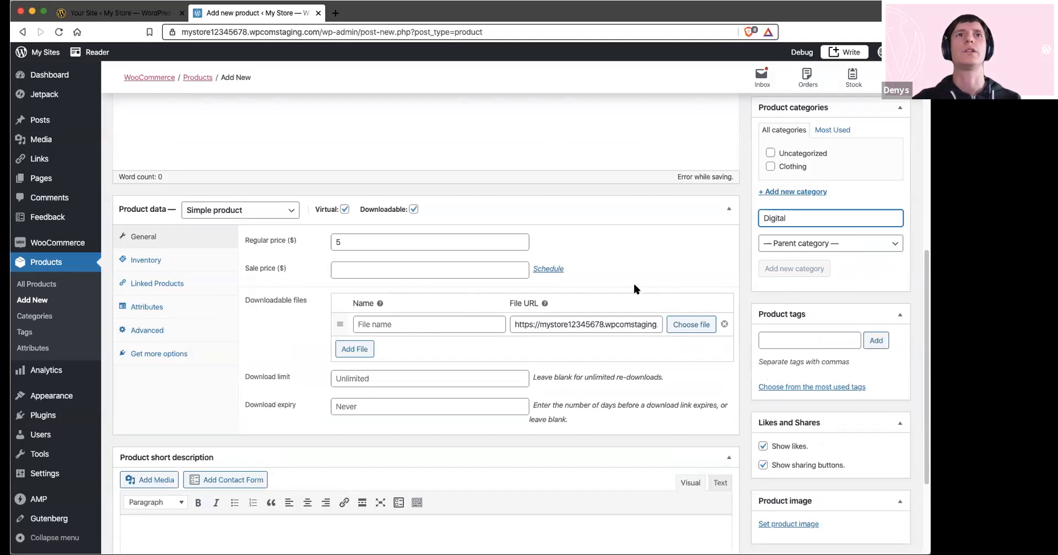
{"action": "scroll", "coordinate": [627, 279], "scroll_direction": "up", "scroll_amount": 2}
{"action": "scroll", "coordinate": [628, 278], "scroll_direction": "up", "scroll_amount": 3}
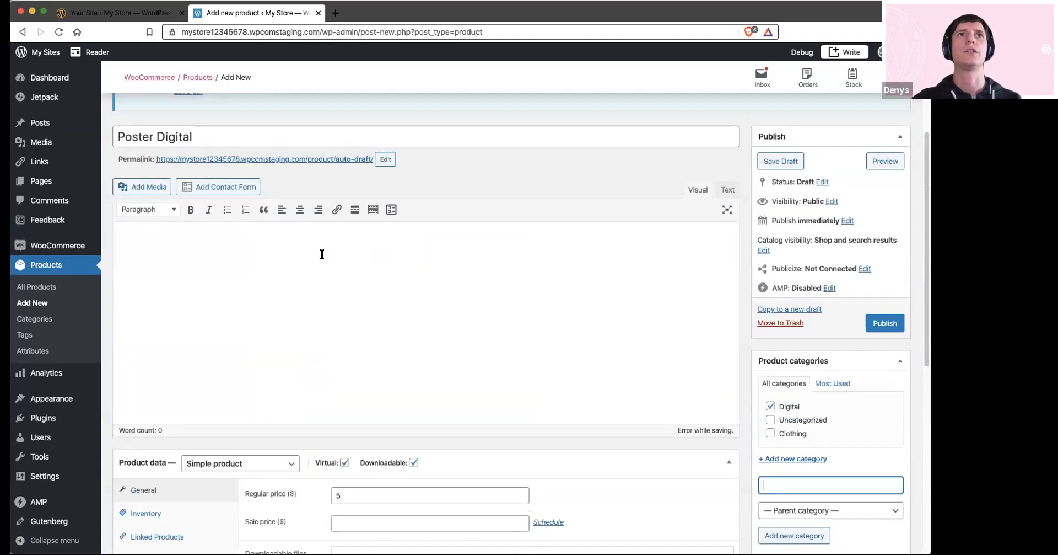
Set Poster_4_flat.jpg from the media library as the product image and publish the product
{"action": "scroll", "coordinate": [534, 290], "scroll_direction": "down", "scroll_amount": 3}
{"action": "scroll", "coordinate": [792, 416], "scroll_direction": "down", "scroll_amount": 4}
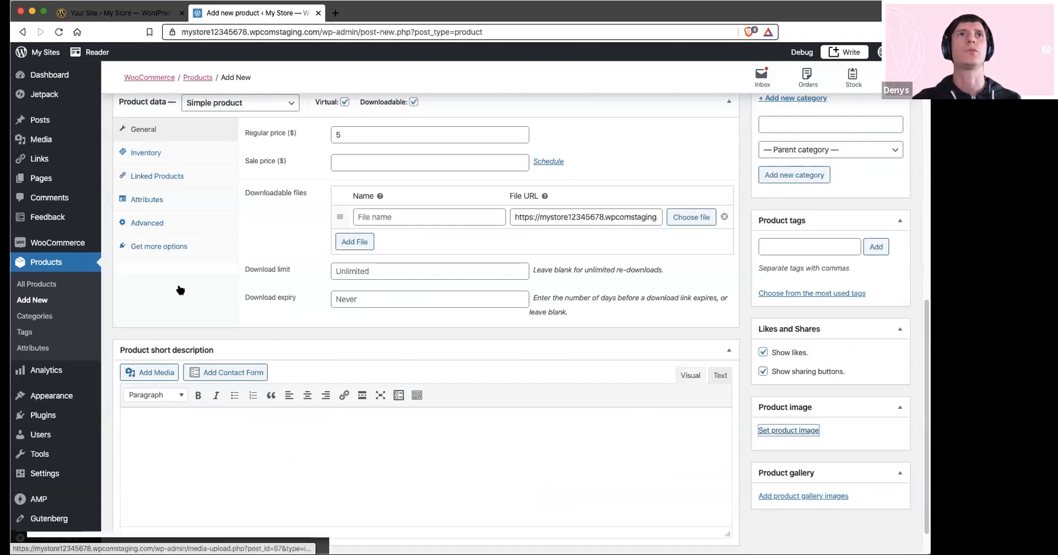
{"action": "left_click", "coordinate": [778, 432]}
{"action": "left_click", "coordinate": [620, 198]}
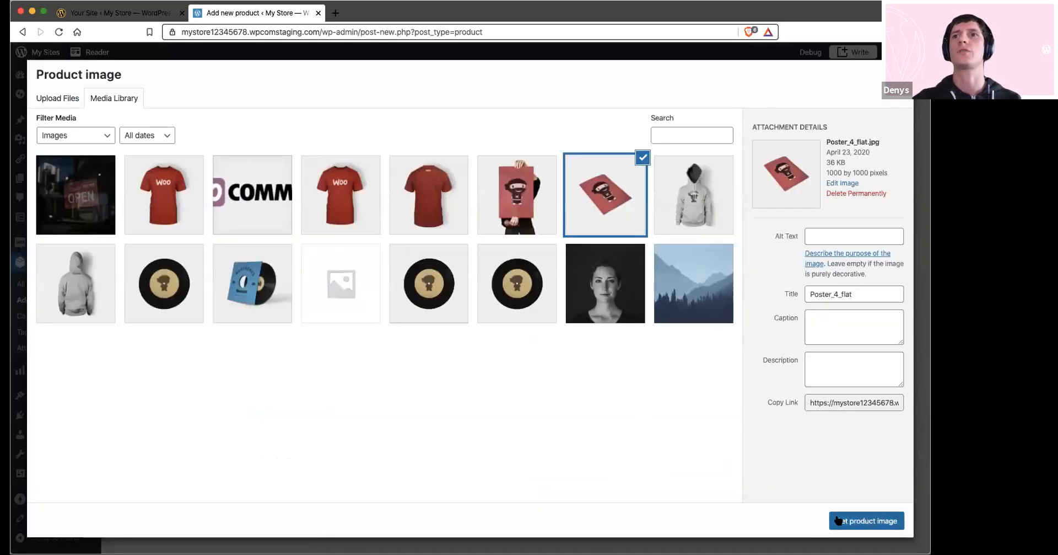
{"action": "left_click", "coordinate": [836, 519]}
{"action": "scroll", "coordinate": [882, 513], "scroll_direction": "up", "scroll_amount": 10}
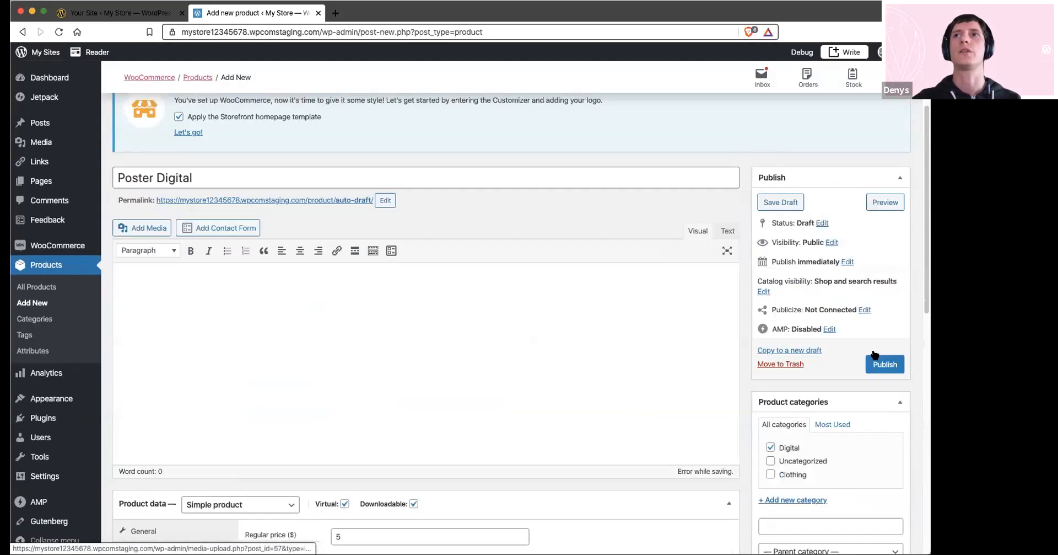
{"action": "left_click", "coordinate": [882, 512]}
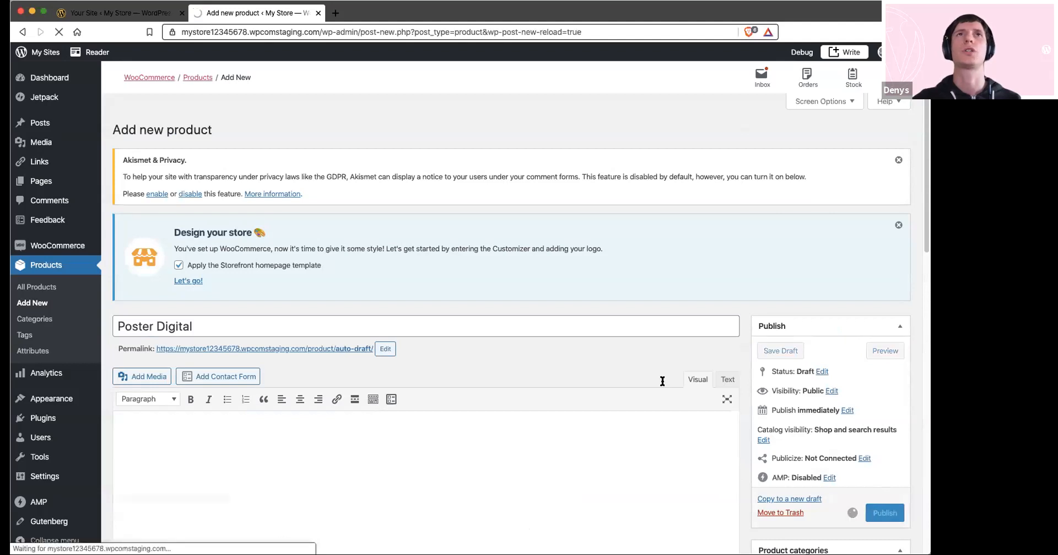
Open the live store site and look through the homepage, including the New Products section
{"action": "left_click", "coordinate": [45, 53]}
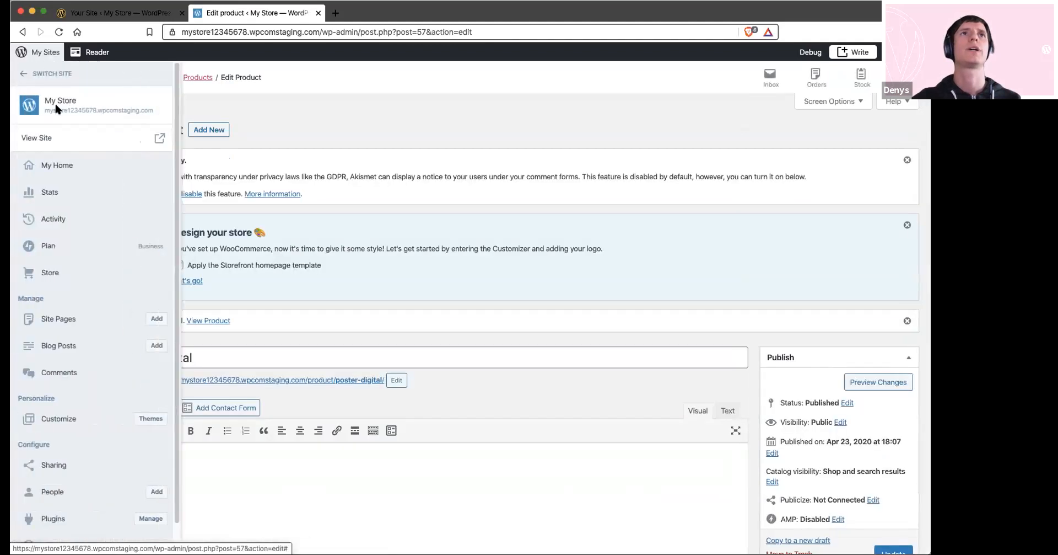
{"action": "left_click", "coordinate": [53, 138]}
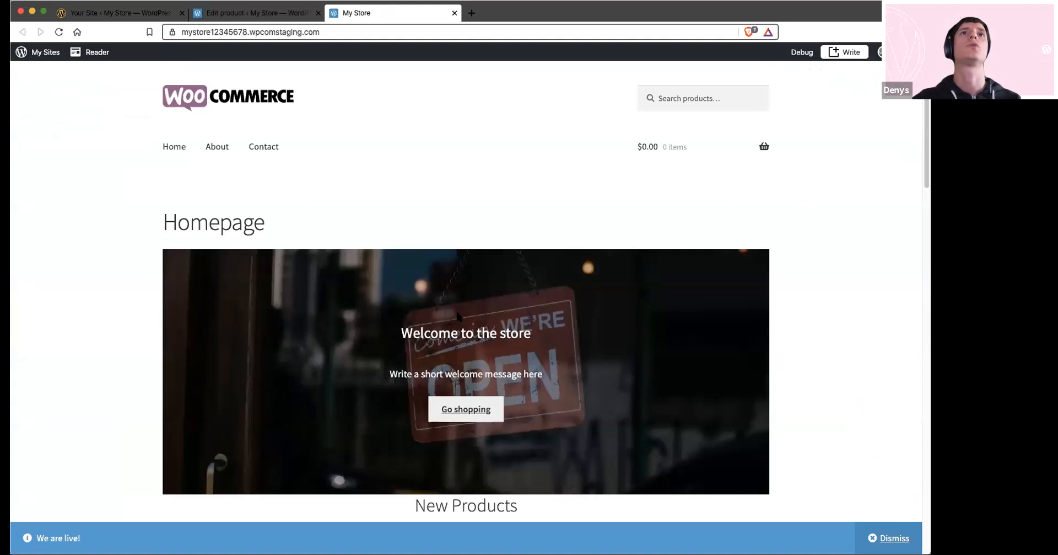
{"action": "scroll", "coordinate": [451, 312], "scroll_direction": "down", "scroll_amount": 1}
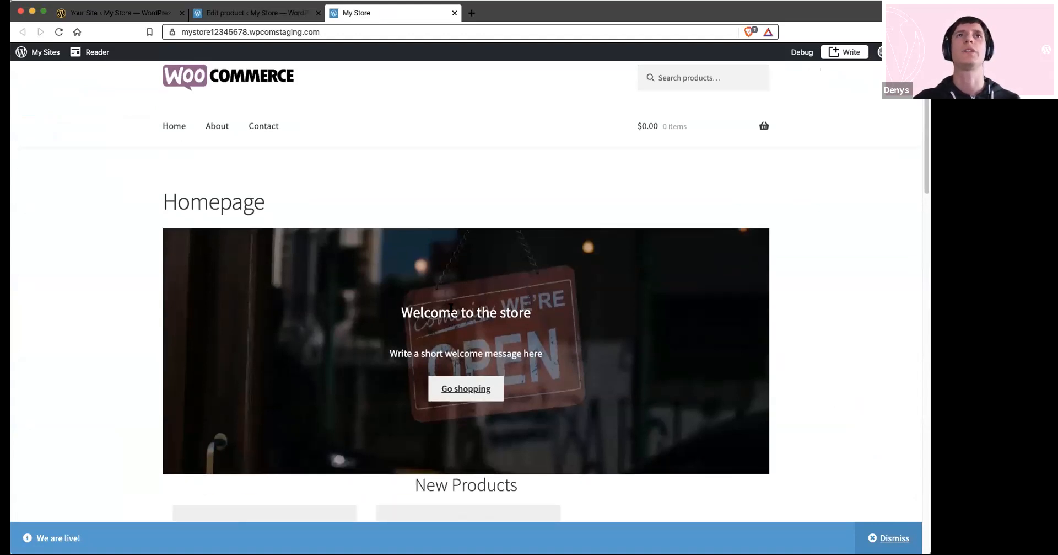
{"action": "scroll", "coordinate": [451, 312], "scroll_direction": "up", "scroll_amount": 1}
{"action": "scroll", "coordinate": [216, 104], "scroll_direction": "down", "scroll_amount": 1}
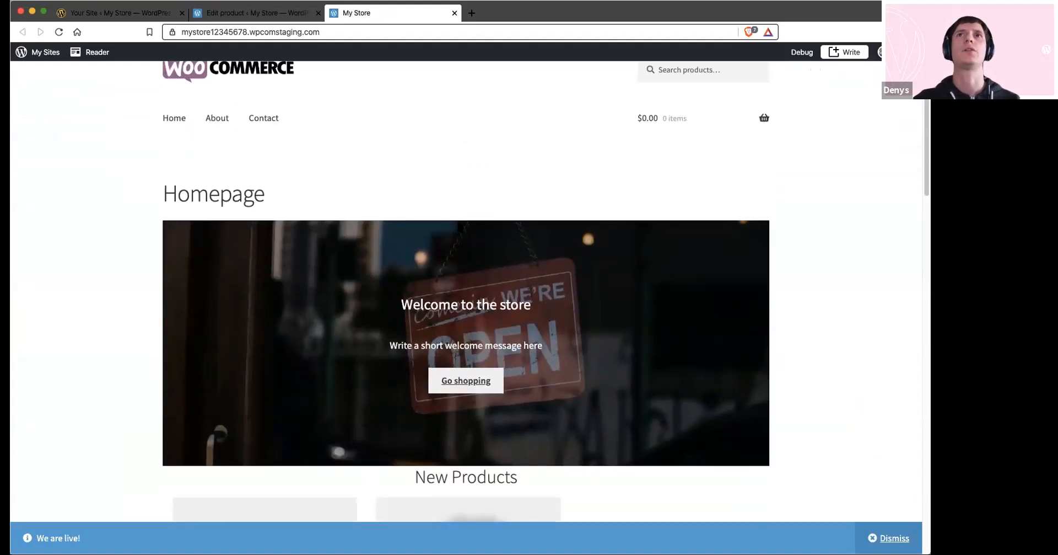
{"action": "scroll", "coordinate": [483, 110], "scroll_direction": "down", "scroll_amount": 2}
{"action": "scroll", "coordinate": [502, 299], "scroll_direction": "down", "scroll_amount": 3}
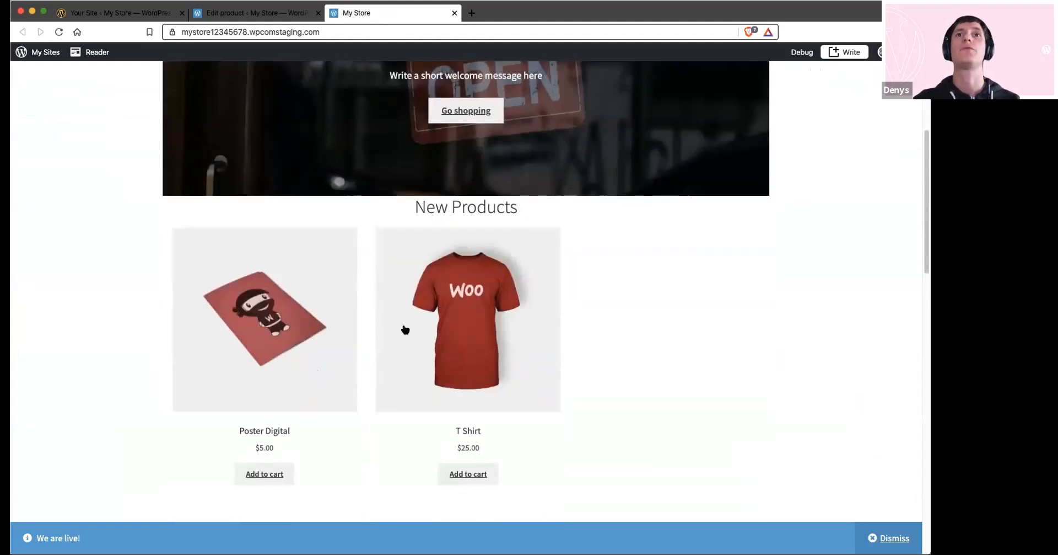
{"action": "scroll", "coordinate": [404, 328], "scroll_direction": "down", "scroll_amount": 2}
{"action": "scroll", "coordinate": [417, 313], "scroll_direction": "down", "scroll_amount": 5}
{"action": "scroll", "coordinate": [436, 326], "scroll_direction": "up", "scroll_amount": 5}
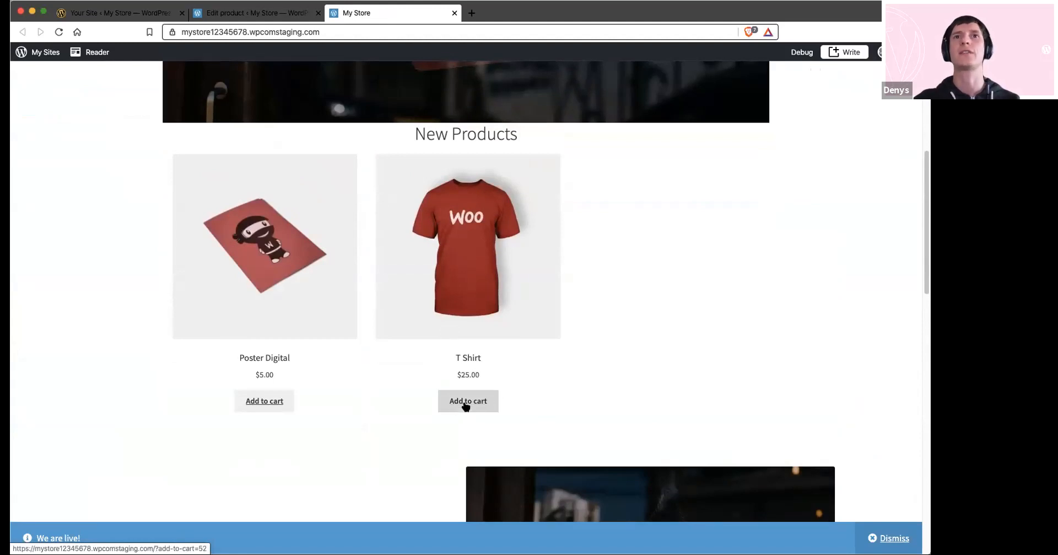
Add the T Shirt to the cart and proceed from the cart to checkout
{"action": "left_click", "coordinate": [467, 401]}
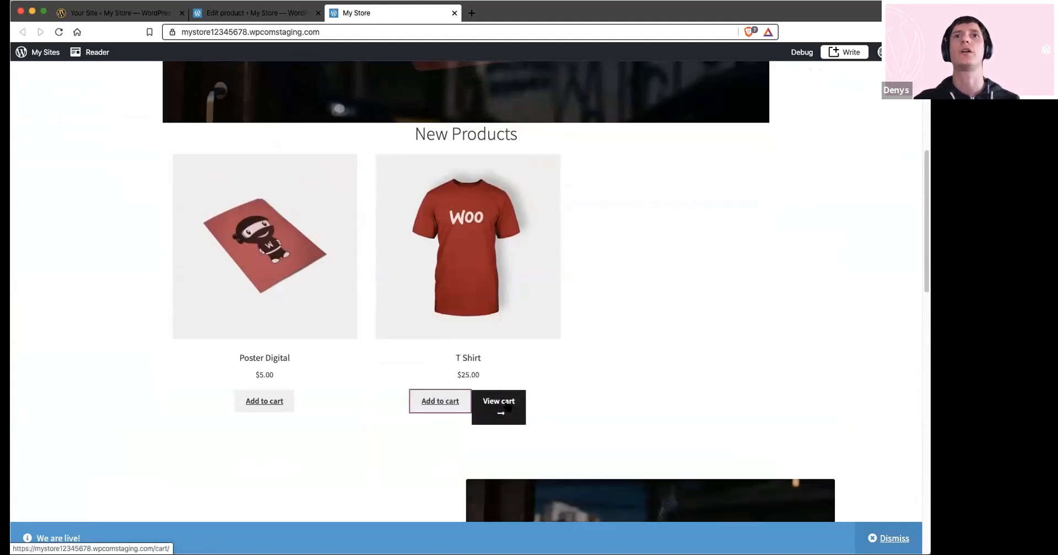
{"action": "left_click", "coordinate": [506, 406]}
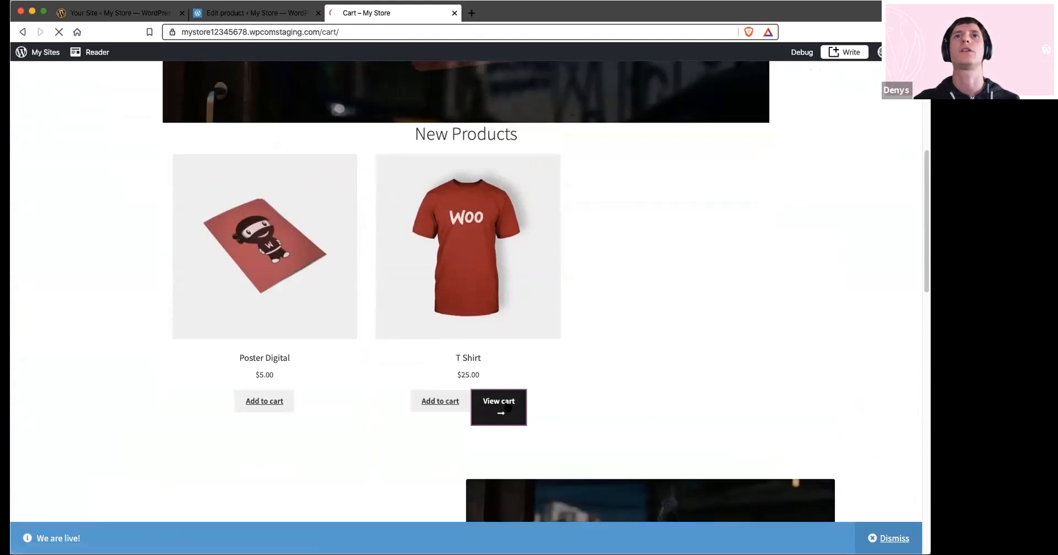
{"action": "scroll", "coordinate": [514, 388], "scroll_direction": "down", "scroll_amount": 5}
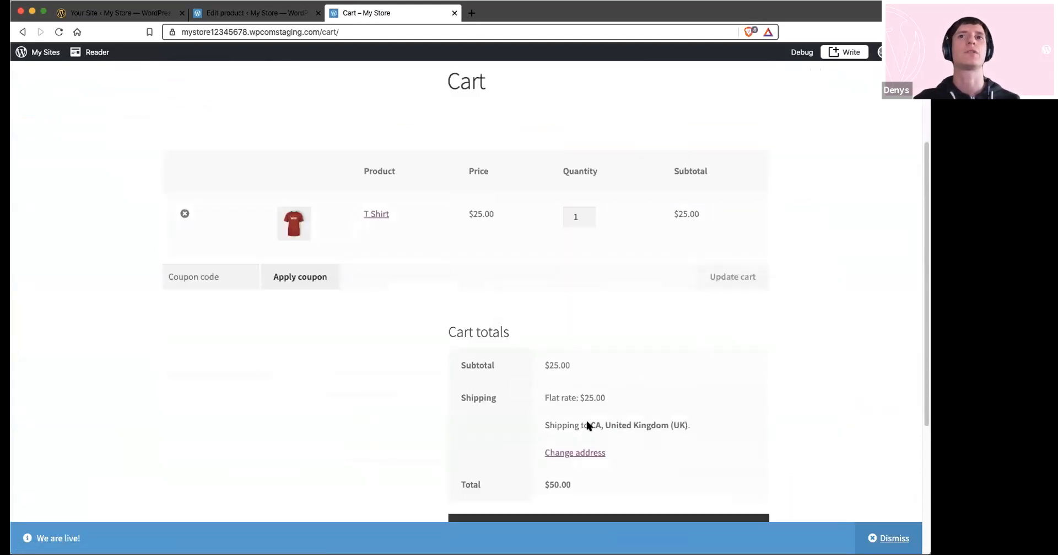
{"action": "left_click_drag", "start_coordinate": [579, 397], "coordinate": [619, 397]}
{"action": "scroll", "coordinate": [616, 408], "scroll_direction": "down", "scroll_amount": 4}
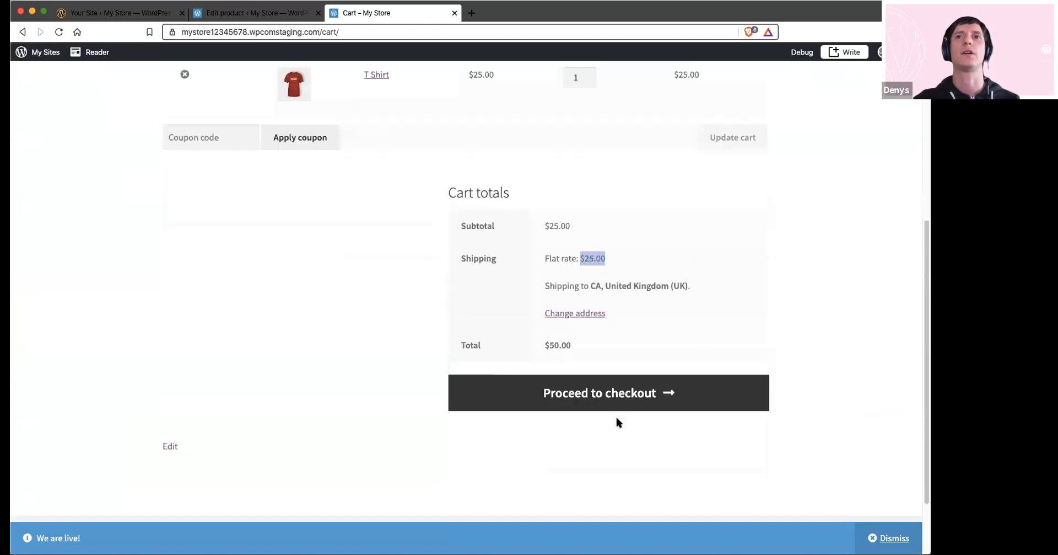
{"action": "left_click", "coordinate": [592, 396]}
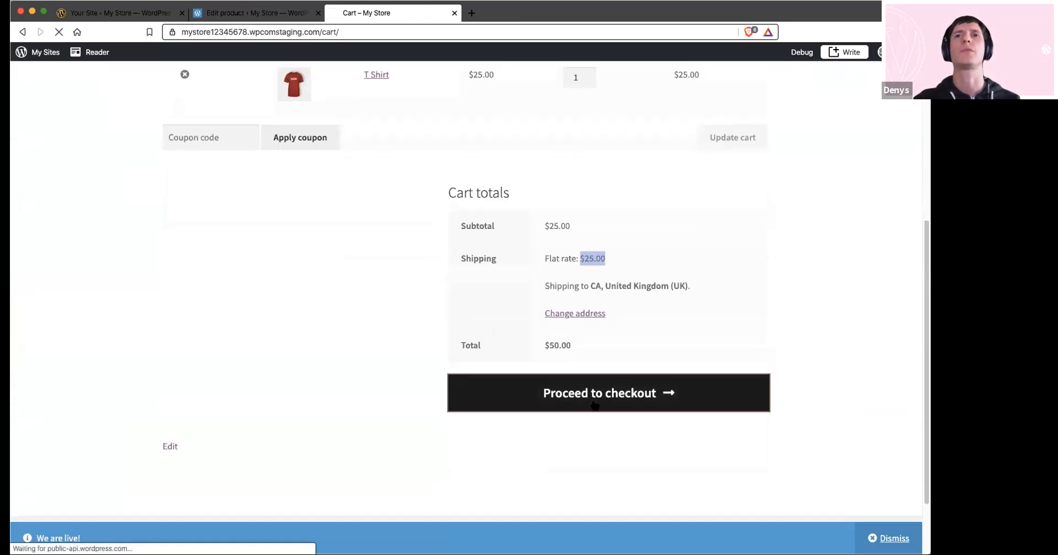
Fill in the customer's first name and last name in the billing details of the checkout
{"action": "left_click", "coordinate": [219, 439]}
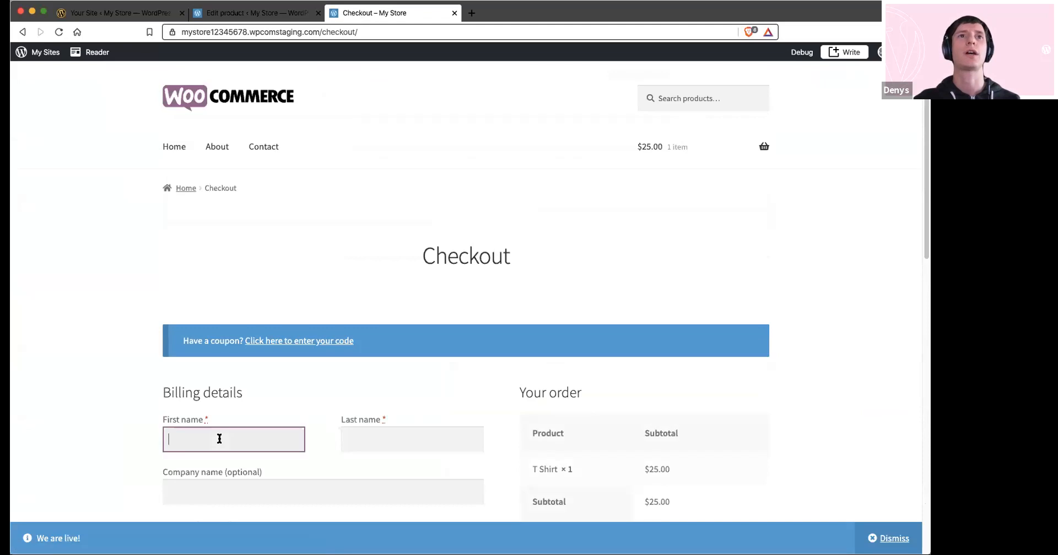
{"action": "type", "text": "Name"}
{"action": "scroll", "coordinate": [276, 427], "scroll_direction": "down", "scroll_amount": 1}
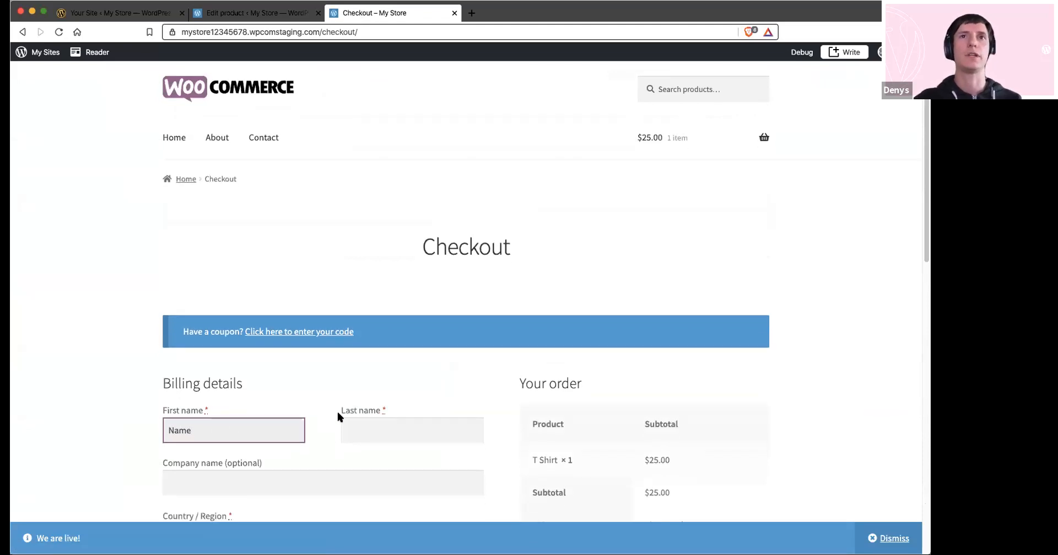
{"action": "left_click", "coordinate": [354, 429]}
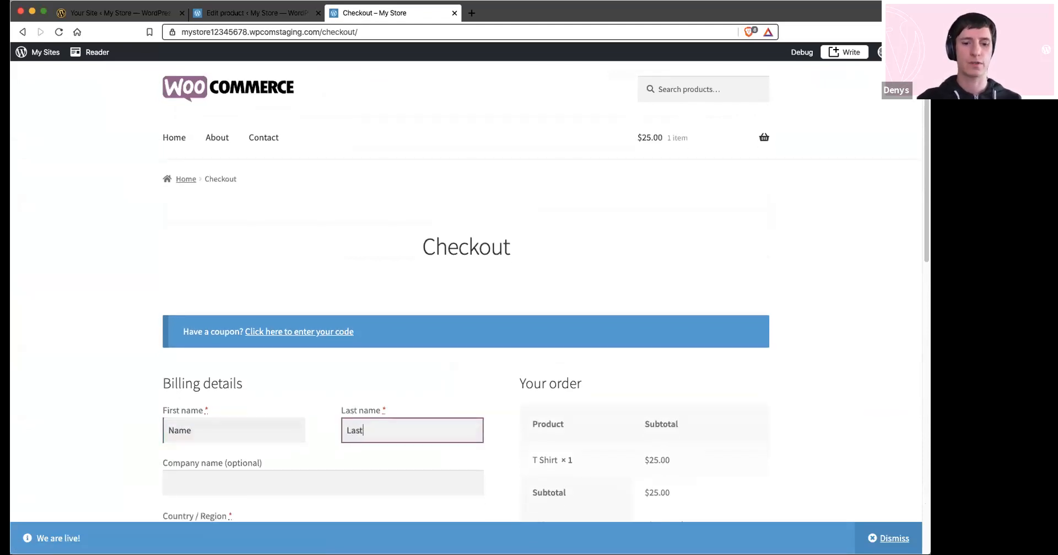
{"action": "scroll", "coordinate": [364, 380], "scroll_direction": "down", "scroll_amount": 5}
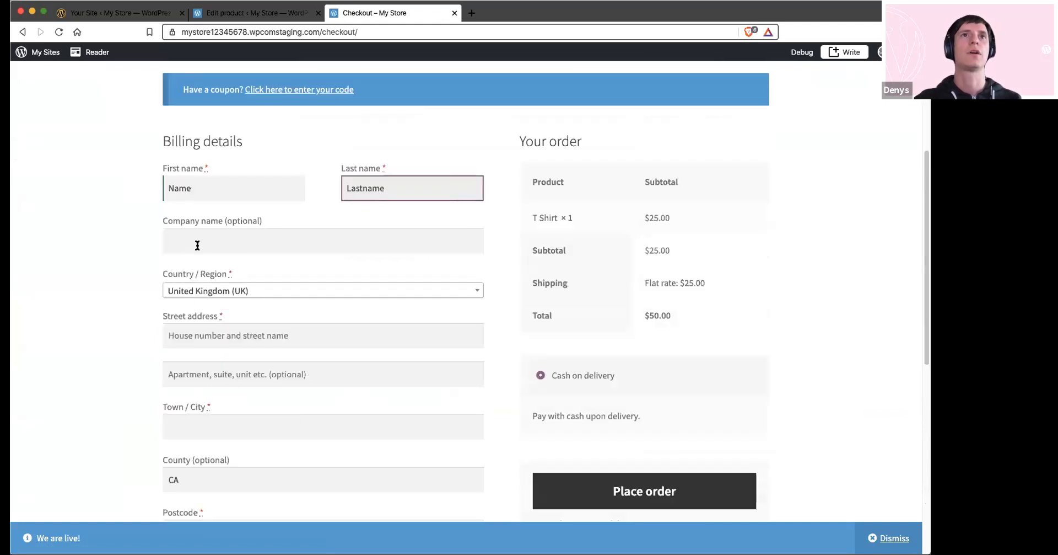
Set the billing country to United States (US), fill in the street address, city and ZIP code, and try to place the order
{"action": "left_click", "coordinate": [208, 291]}
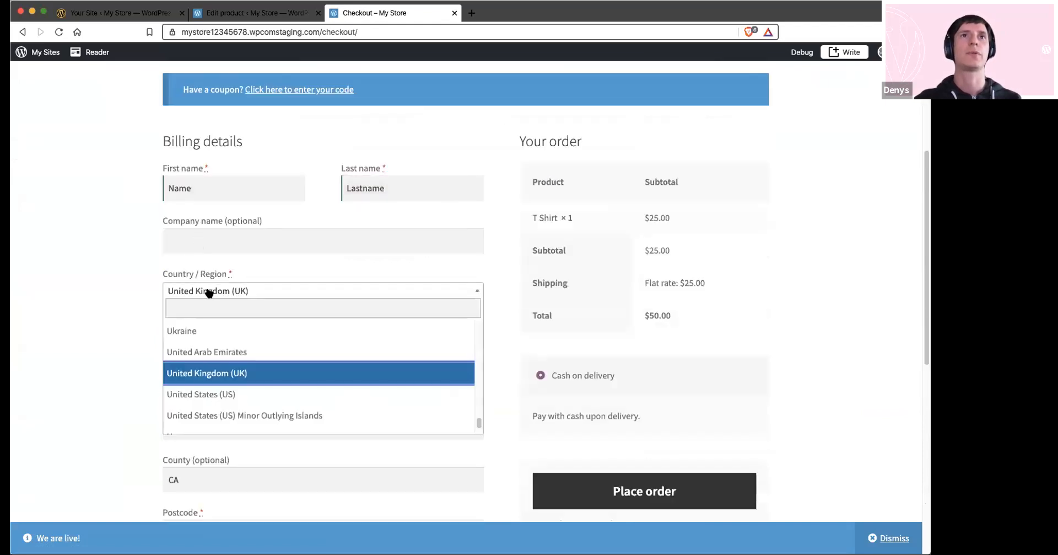
{"action": "left_click", "coordinate": [201, 393]}
{"action": "left_click", "coordinate": [213, 327]}
{"action": "type", "text": "S"}
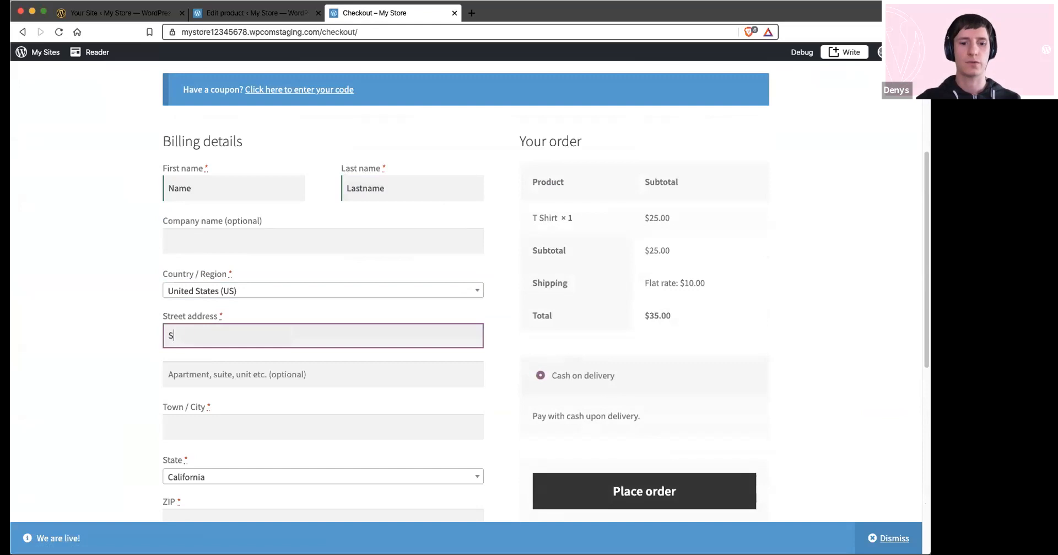
{"action": "left_click", "coordinate": [200, 422]}
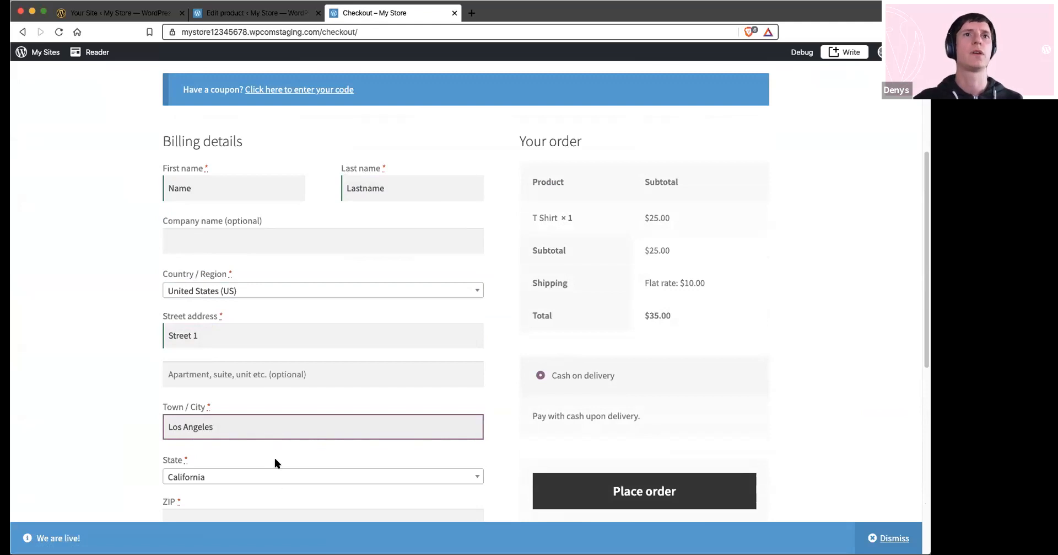
{"action": "scroll", "coordinate": [273, 455], "scroll_direction": "down", "scroll_amount": 1}
{"action": "left_click", "coordinate": [233, 485]}
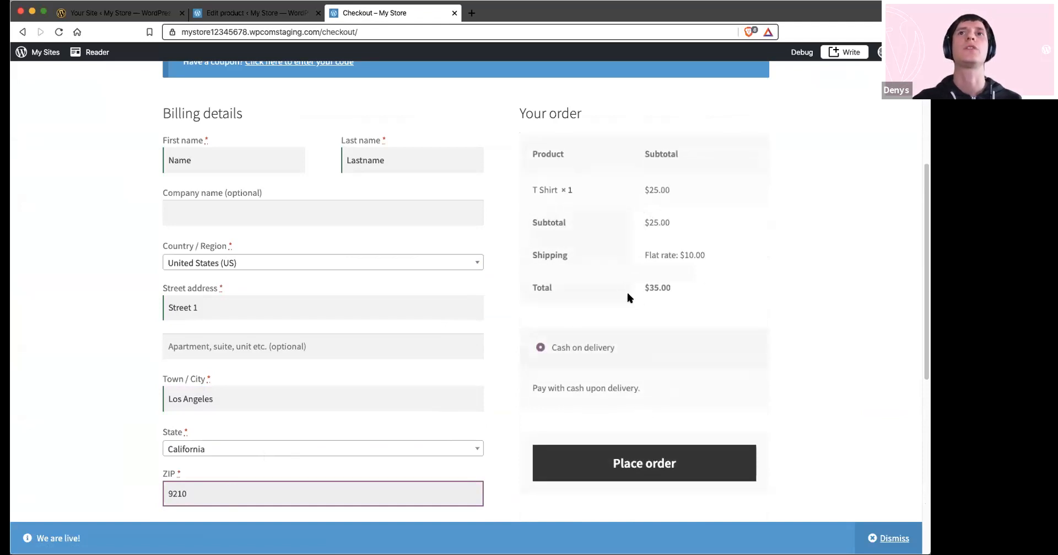
{"action": "left_click_drag", "start_coordinate": [529, 255], "coordinate": [612, 257]}
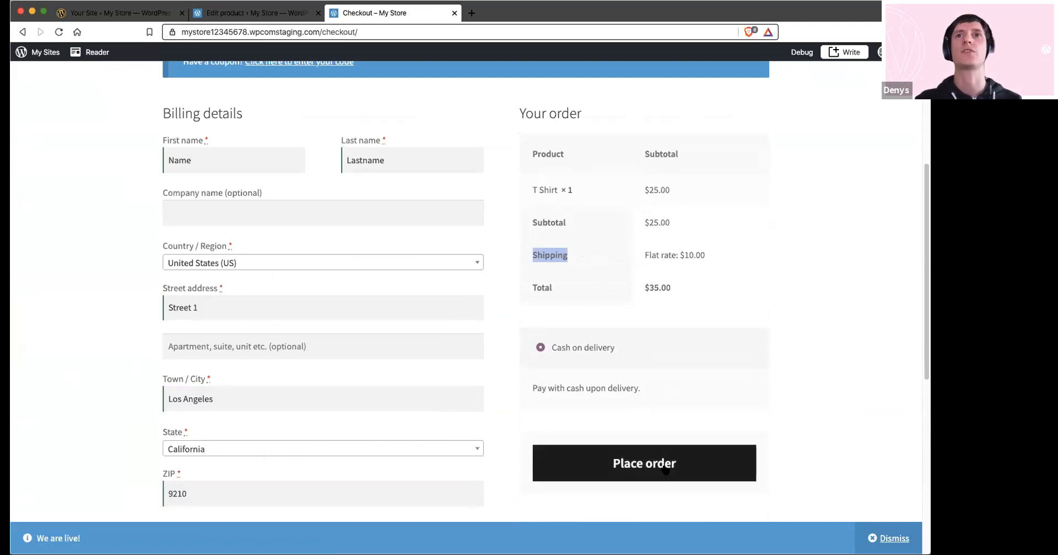
{"action": "left_click", "coordinate": [621, 471]}
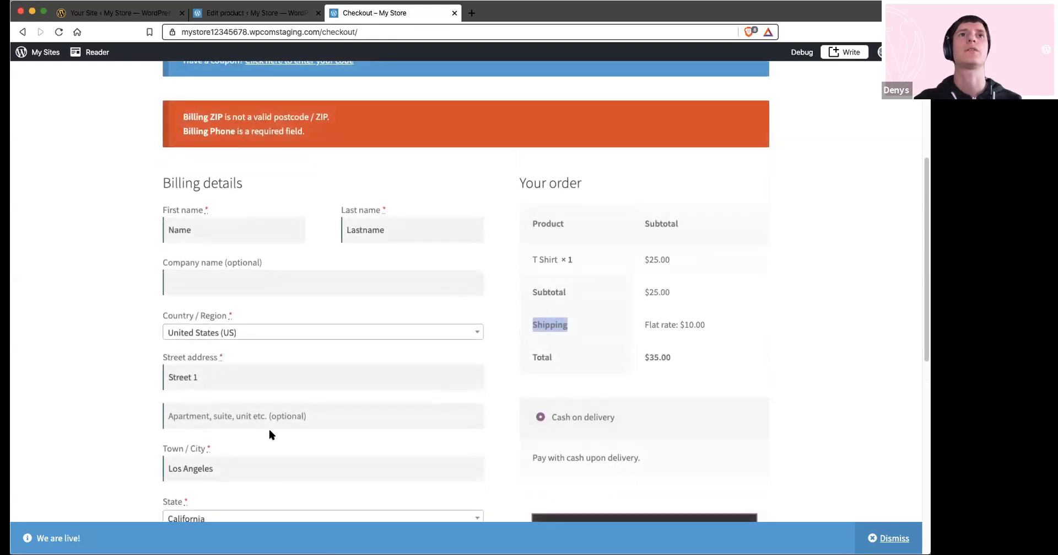
Correct the billing ZIP code and try to place the order again
{"action": "scroll", "coordinate": [237, 461], "scroll_direction": "down", "scroll_amount": 2}
{"action": "left_click", "coordinate": [188, 502]}
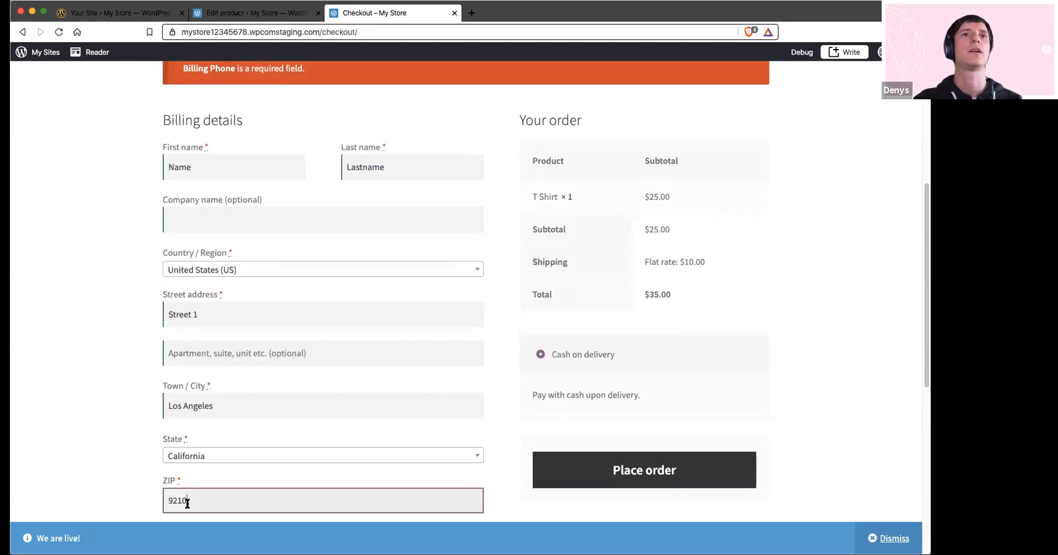
{"action": "key", "text": "BackSpace"}
{"action": "key", "text": "BackSpace"}
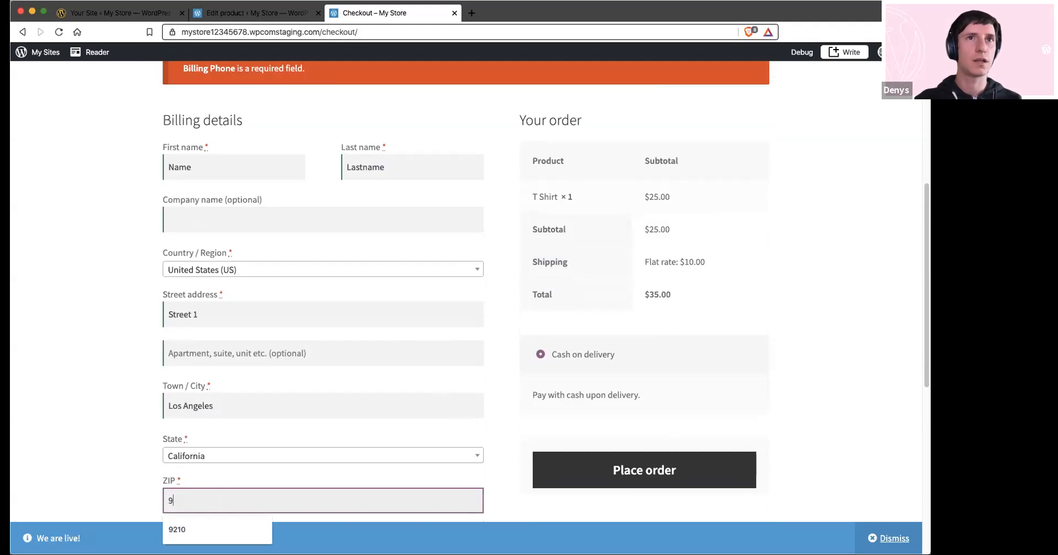
{"action": "type", "text": "0210"}
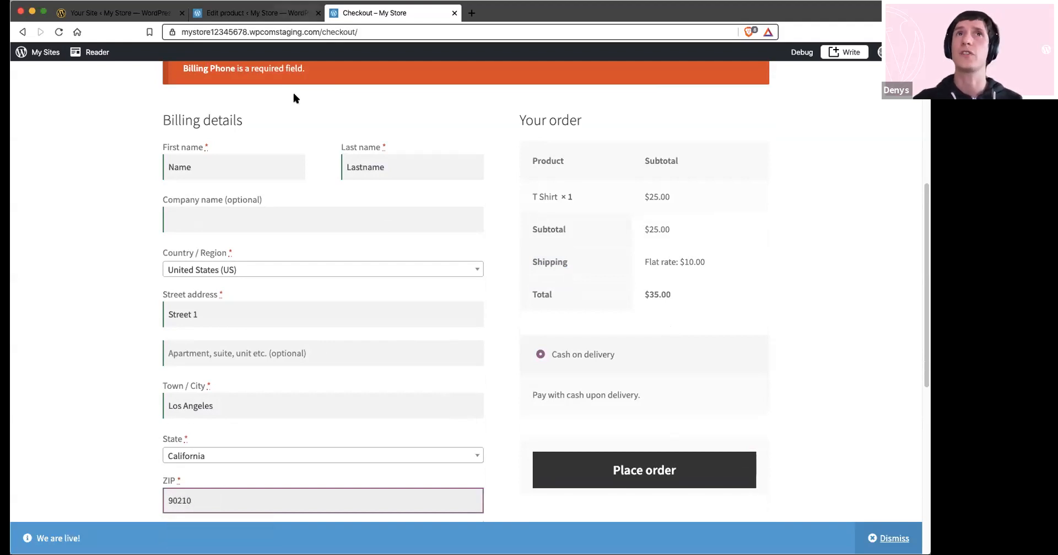
{"action": "left_click", "coordinate": [652, 471]}
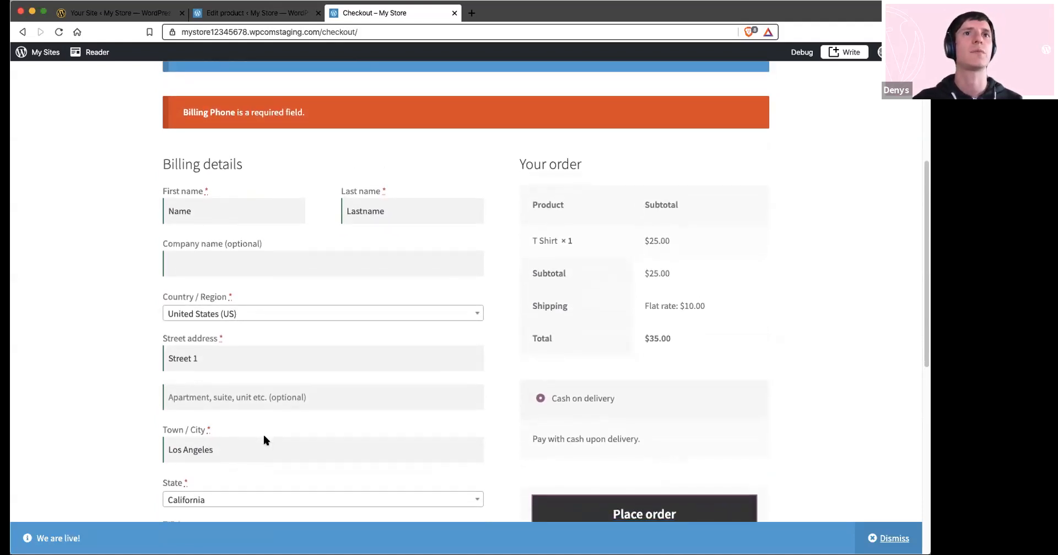
Enter the billing phone number, place the T Shirt order with cash on delivery and review the order received page
{"action": "scroll", "coordinate": [264, 435], "scroll_direction": "down", "scroll_amount": 3}
{"action": "left_click", "coordinate": [177, 514]}
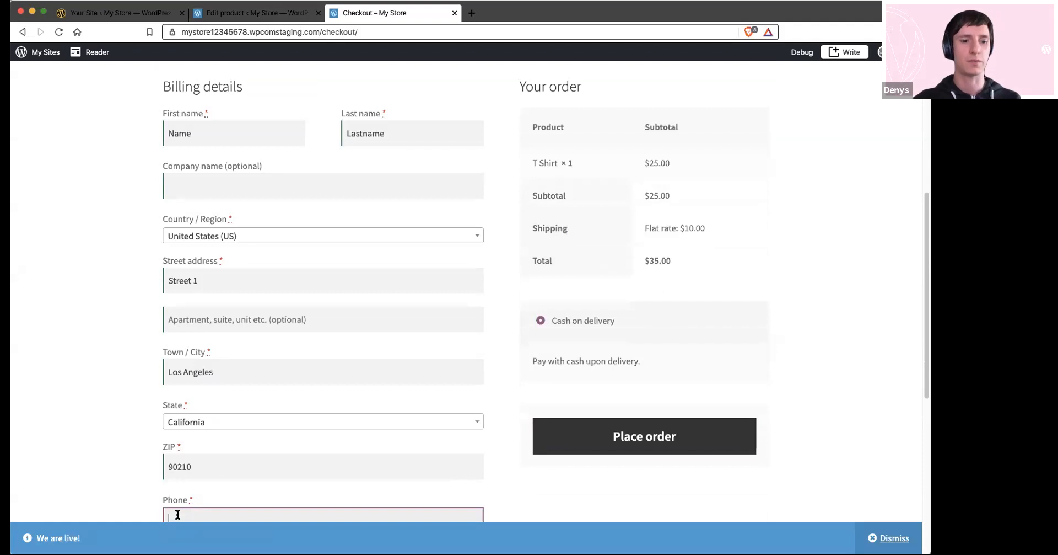
{"action": "type", "text": "123456"}
{"action": "left_click", "coordinate": [642, 445]}
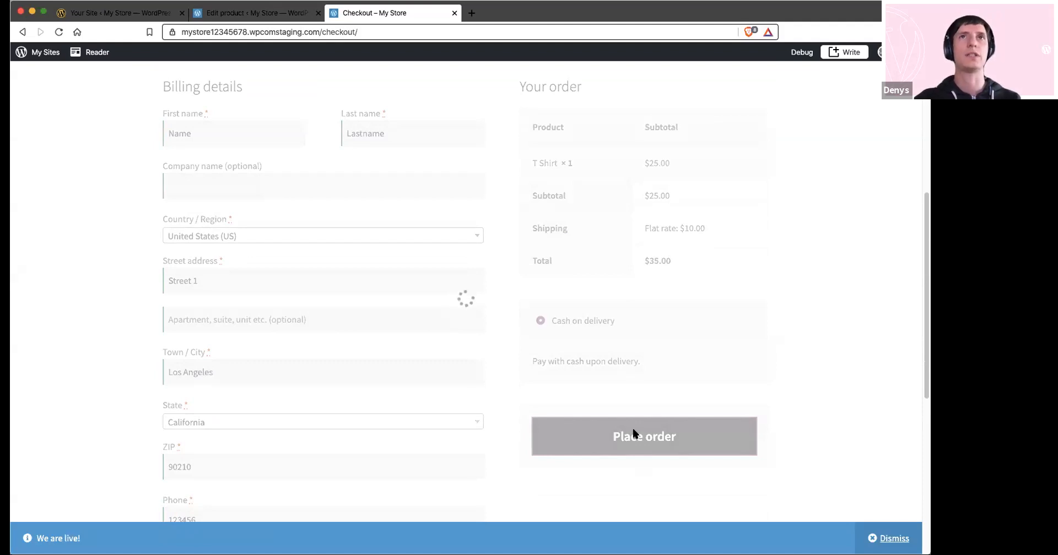
{"action": "scroll", "coordinate": [577, 370], "scroll_direction": "down", "scroll_amount": 2}
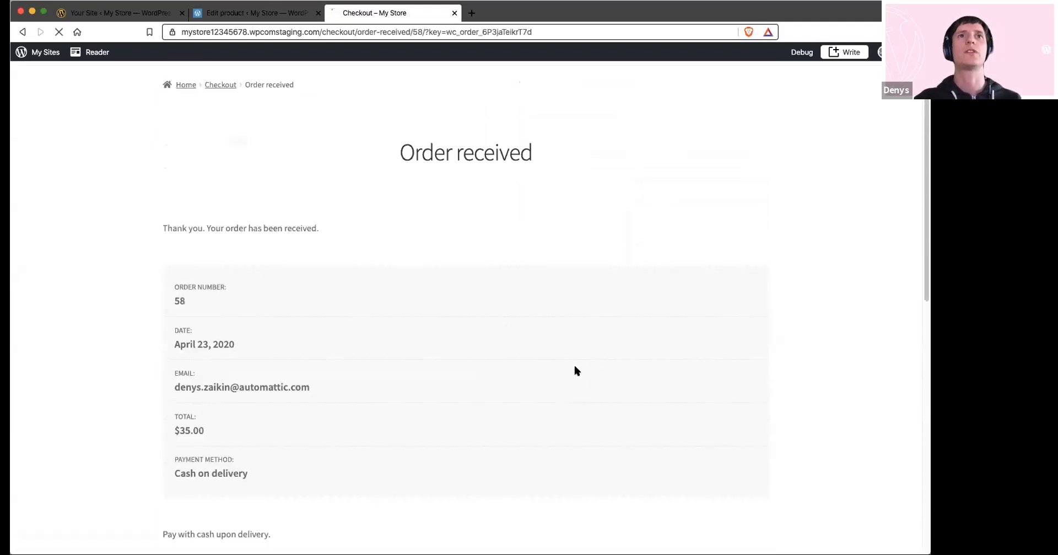
{"action": "scroll", "coordinate": [576, 370], "scroll_direction": "down", "scroll_amount": 1}
{"action": "scroll", "coordinate": [281, 287], "scroll_direction": "down", "scroll_amount": 10}
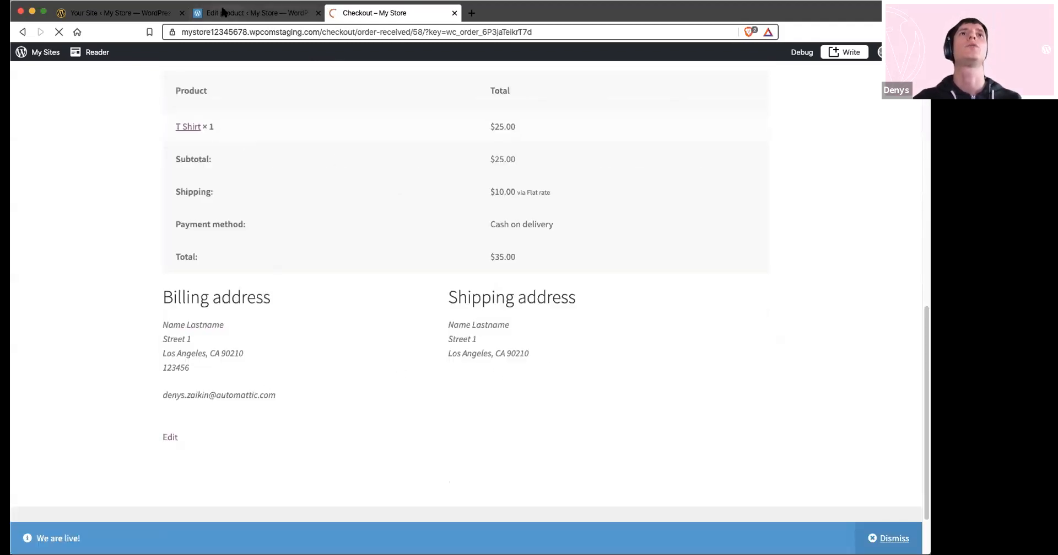
Switch to the store admin and open the new T Shirt order from the WooCommerce orders list
{"action": "left_click", "coordinate": [224, 12]}
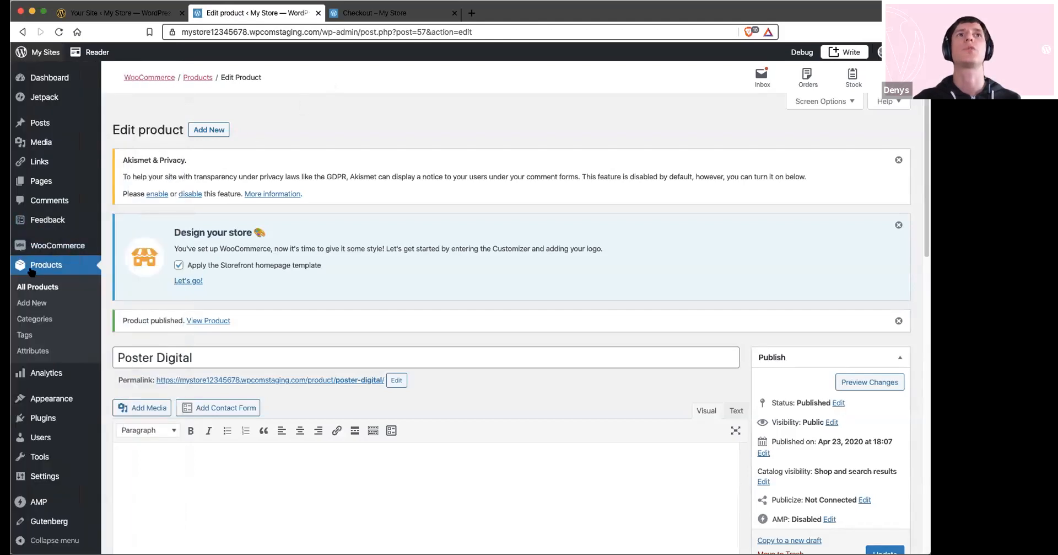
{"action": "mouse_move", "coordinate": [44, 249]}
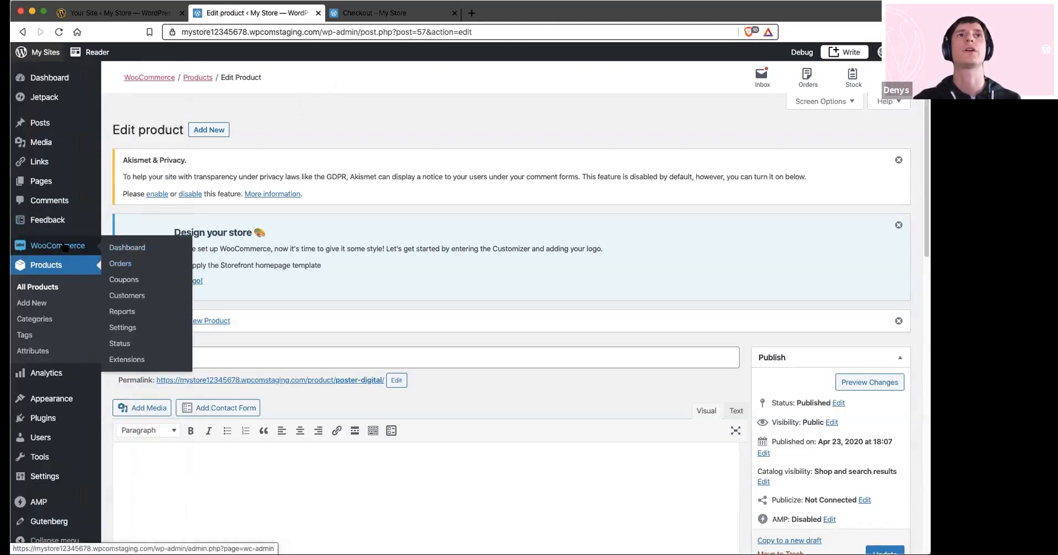
{"action": "left_click", "coordinate": [120, 264]}
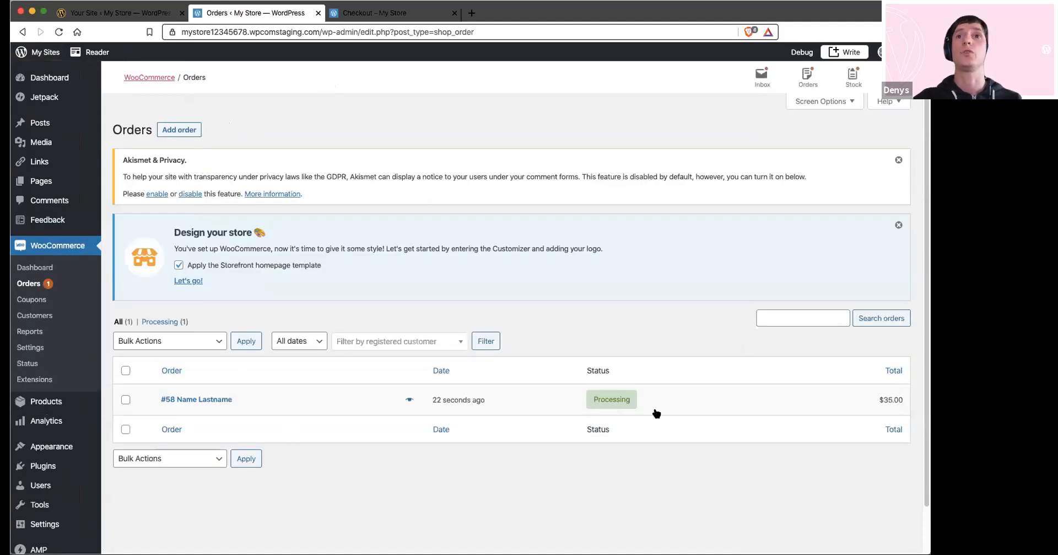
{"action": "left_click", "coordinate": [203, 405]}
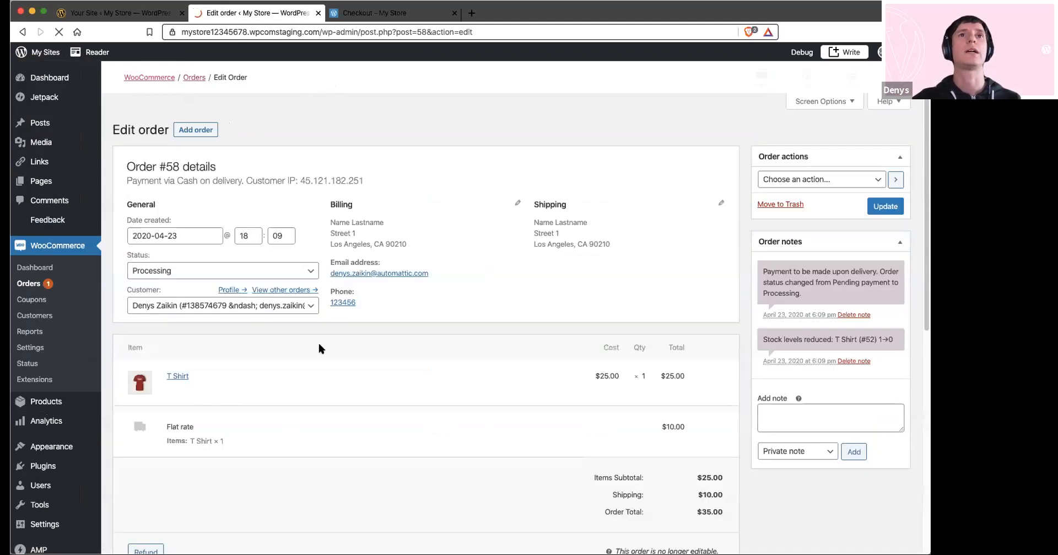
{"action": "scroll", "coordinate": [318, 331], "scroll_direction": "down", "scroll_amount": 3}
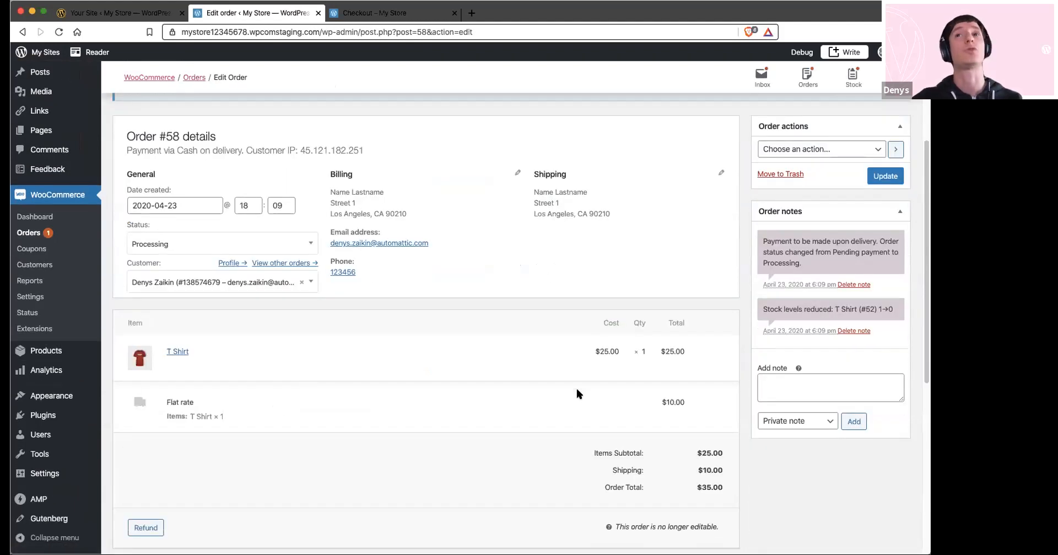
Add the private note "Shipped" and the note to customer "Tracking #" to the order
{"action": "left_click", "coordinate": [790, 386]}
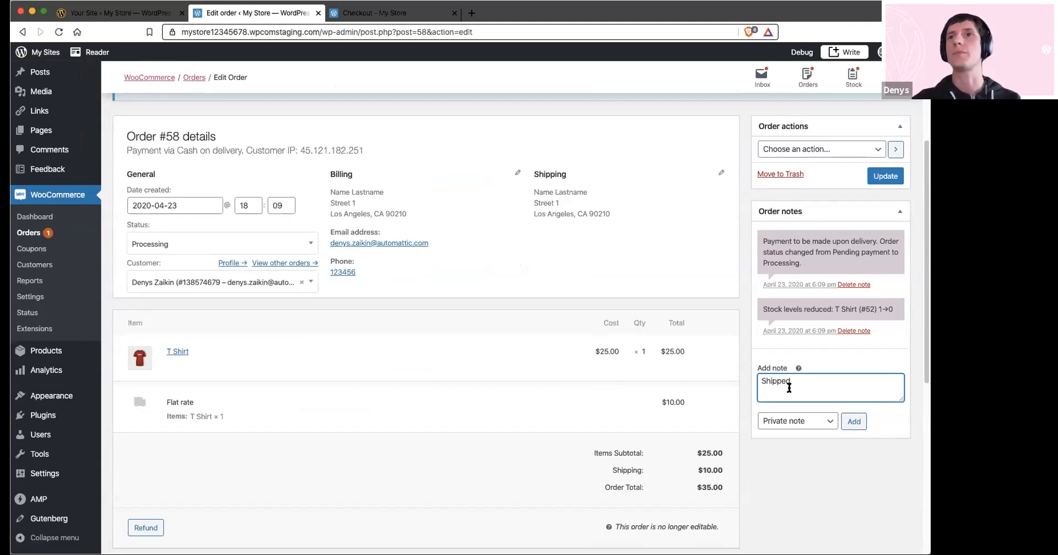
{"action": "left_click", "coordinate": [854, 421]}
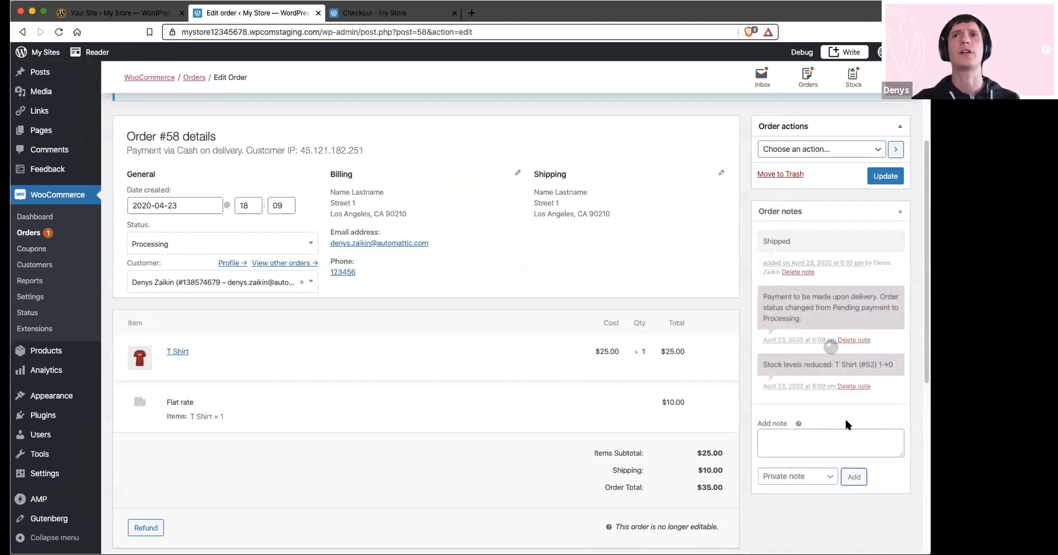
{"action": "left_click", "coordinate": [796, 475]}
{"action": "left_click", "coordinate": [793, 488]}
{"action": "left_click", "coordinate": [791, 448]}
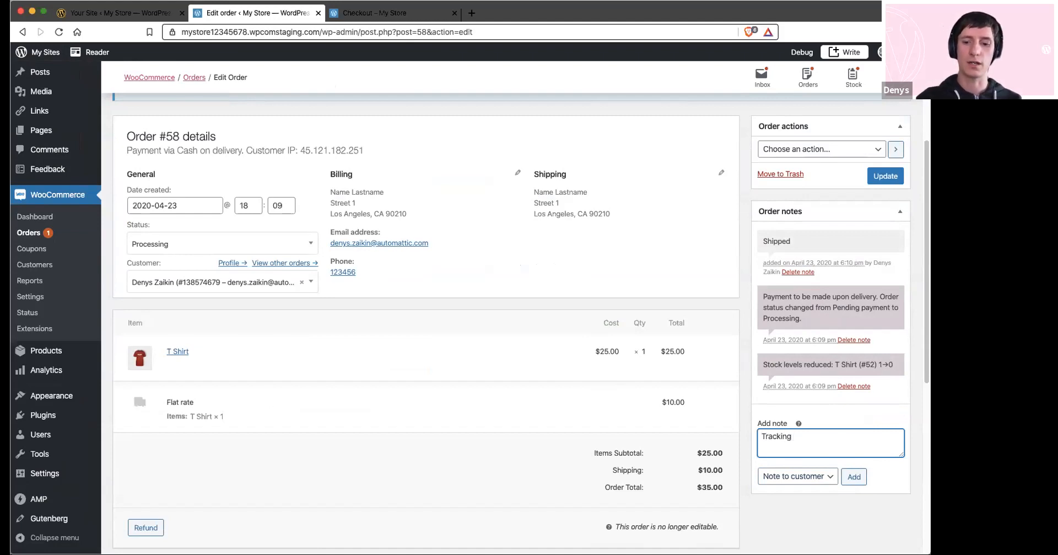
{"action": "left_click", "coordinate": [859, 478]}
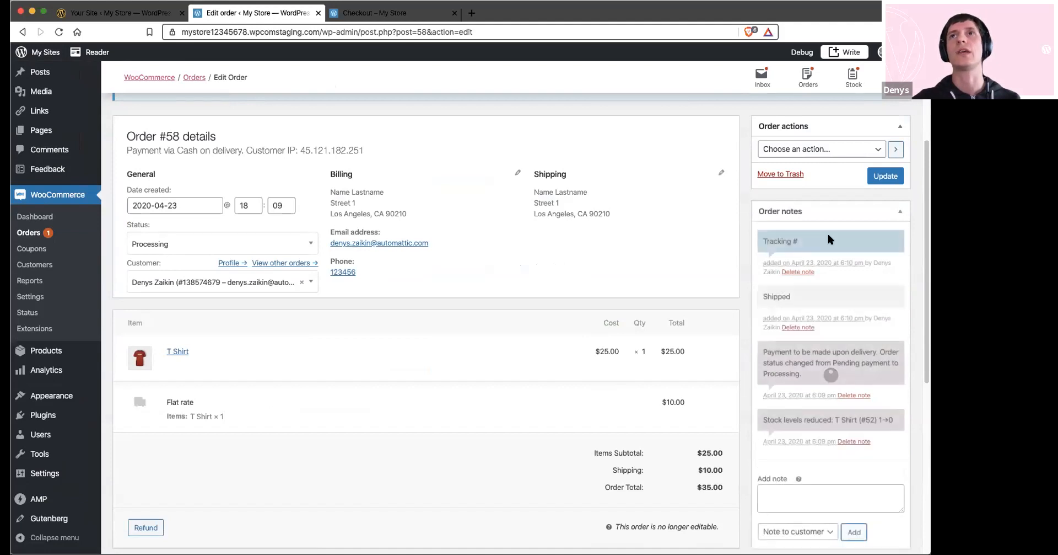
Set the order status to Completed, update the order and return to the orders list
{"action": "left_click", "coordinate": [170, 245]}
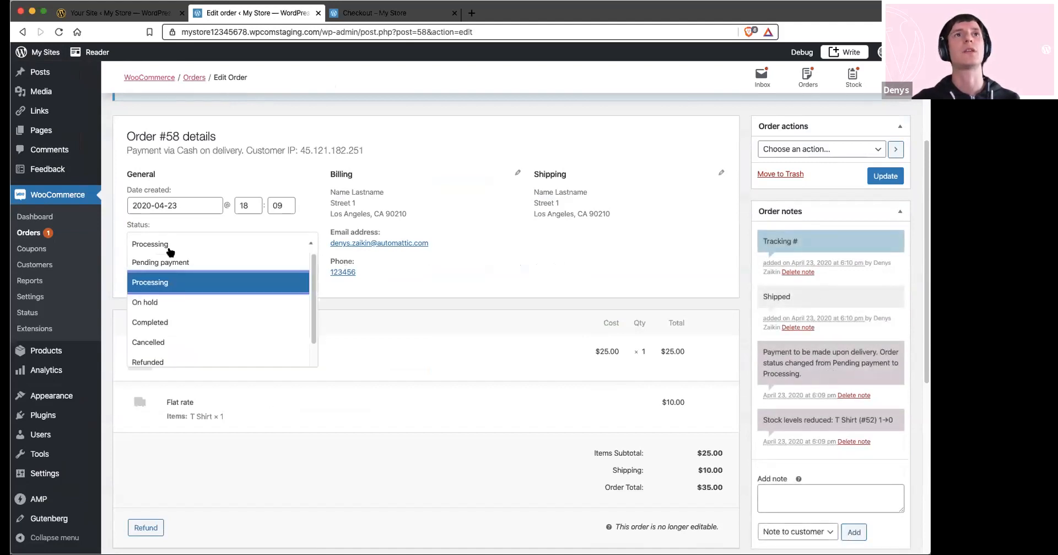
{"action": "left_click", "coordinate": [163, 323]}
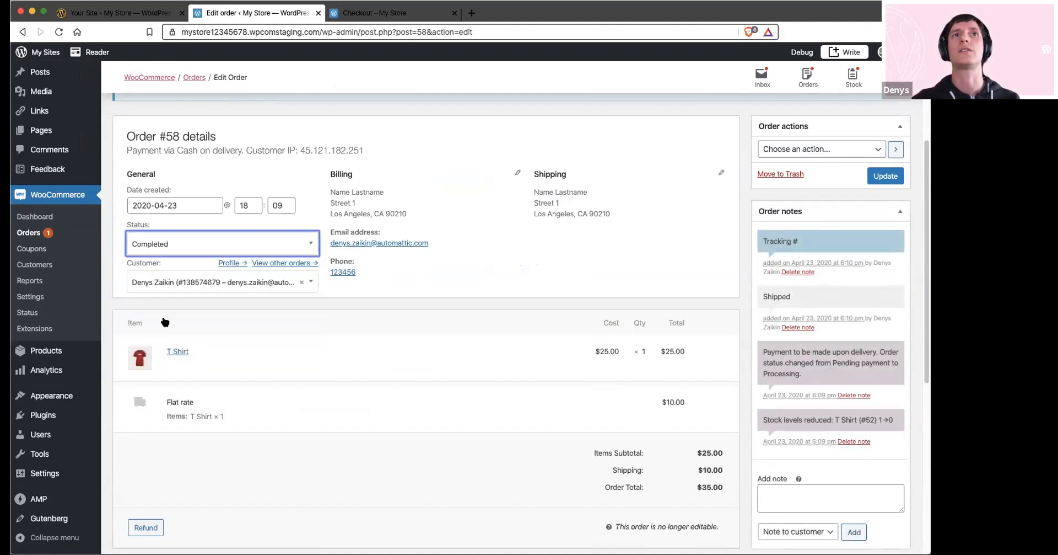
{"action": "left_click", "coordinate": [888, 176]}
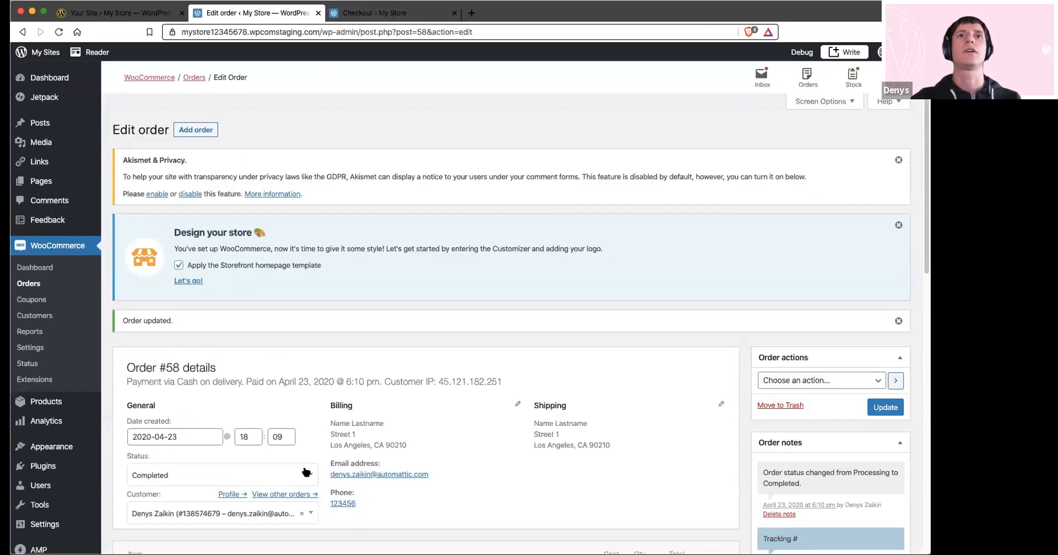
{"action": "scroll", "coordinate": [213, 347], "scroll_direction": "down", "scroll_amount": 1}
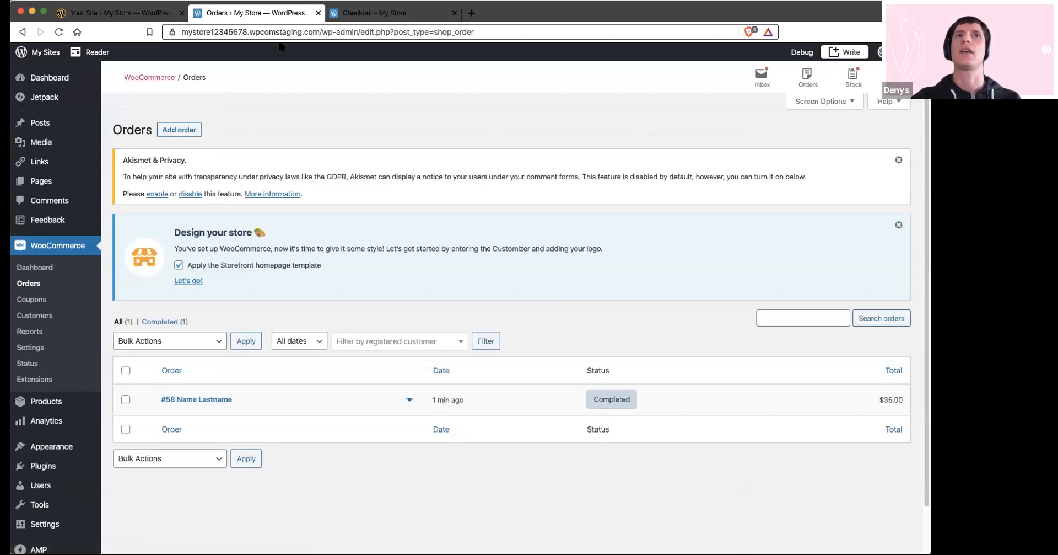
Return to the live store's main page and add Poster Digital from New Products to the cart
{"action": "left_click", "coordinate": [397, 12]}
{"action": "scroll", "coordinate": [402, 221], "scroll_direction": "up", "scroll_amount": 10}
{"action": "left_click", "coordinate": [176, 147]}
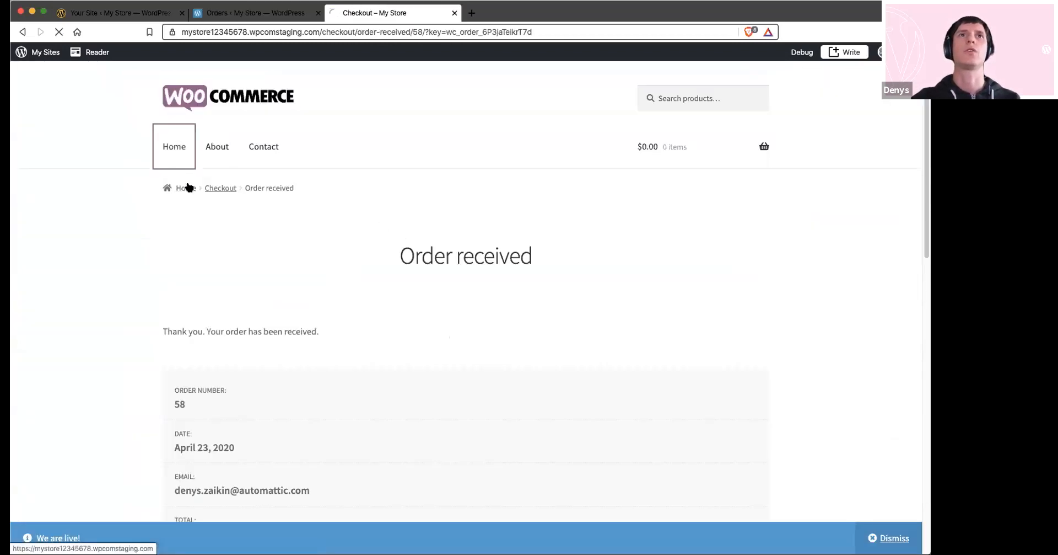
{"action": "scroll", "coordinate": [186, 185], "scroll_direction": "down", "scroll_amount": 1}
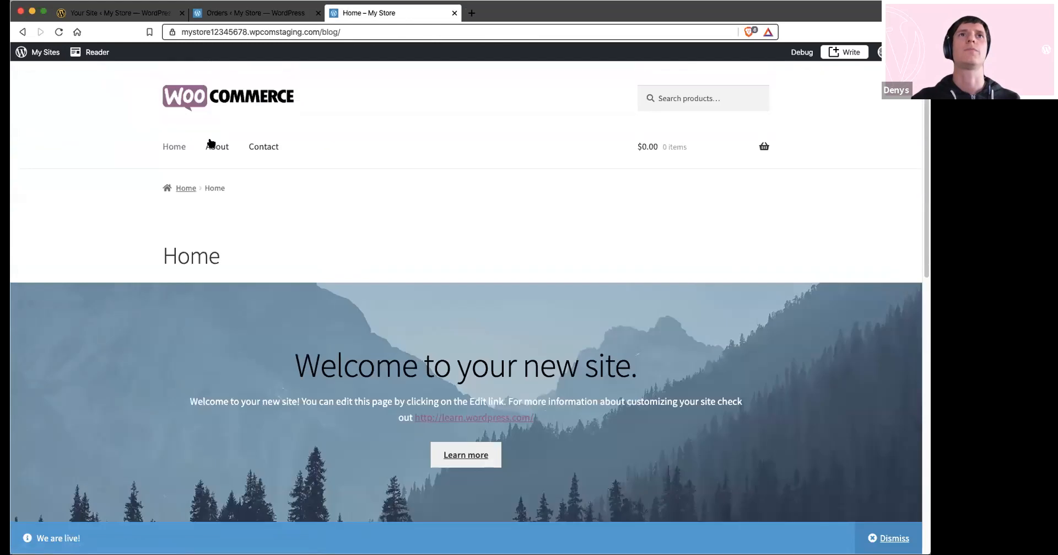
{"action": "left_click", "coordinate": [23, 33]}
{"action": "left_click", "coordinate": [253, 113]}
{"action": "scroll", "coordinate": [337, 255], "scroll_direction": "down", "scroll_amount": 5}
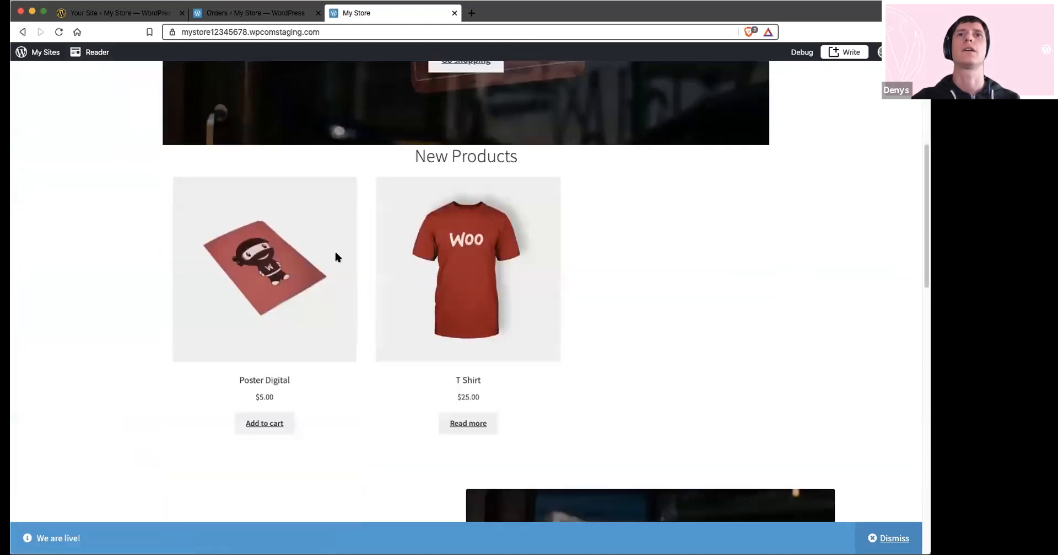
{"action": "left_click", "coordinate": [274, 408]}
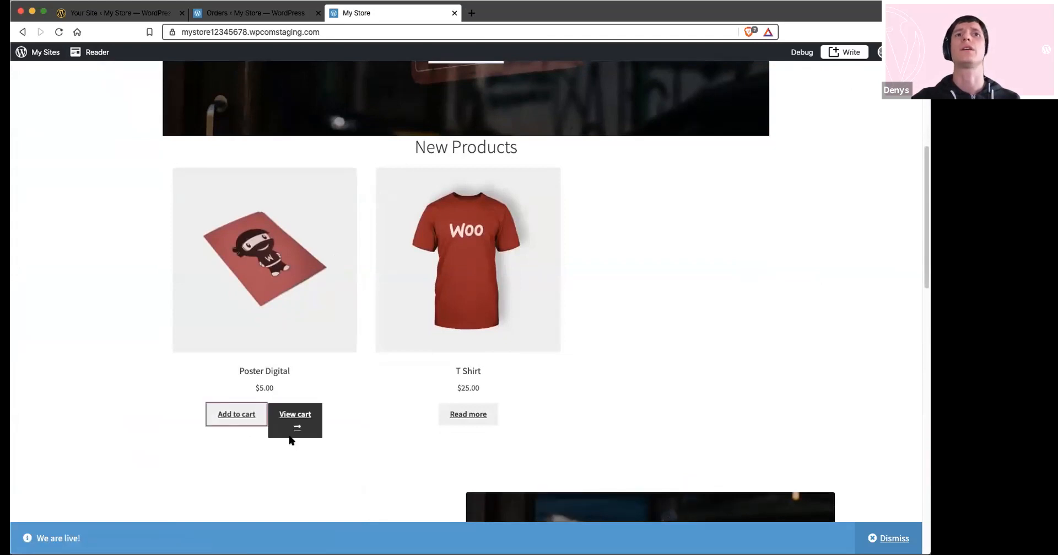
Open the cart and review the Poster Digital item and the cart totals
{"action": "left_click", "coordinate": [296, 422]}
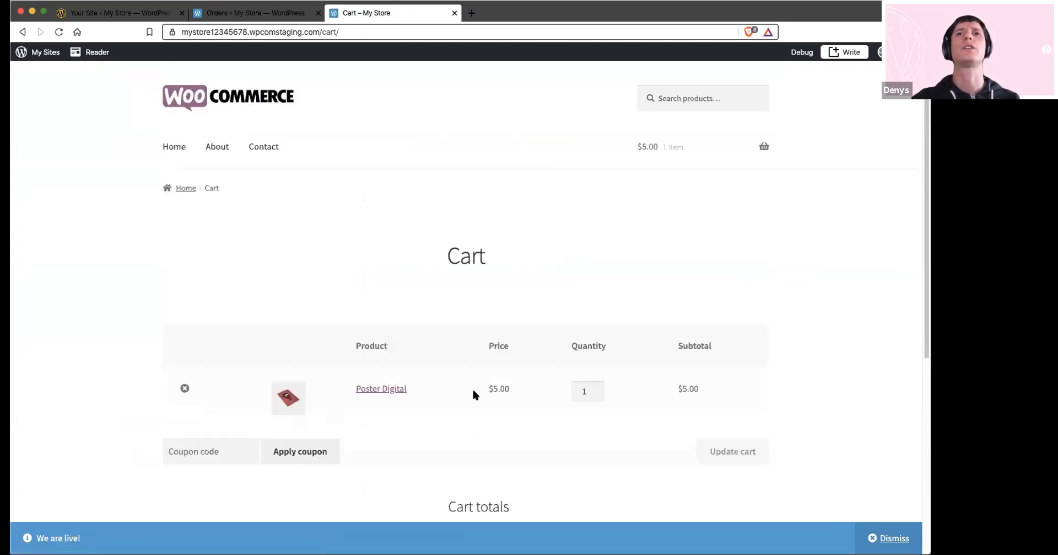
{"action": "scroll", "coordinate": [557, 386], "scroll_direction": "down", "scroll_amount": 3}
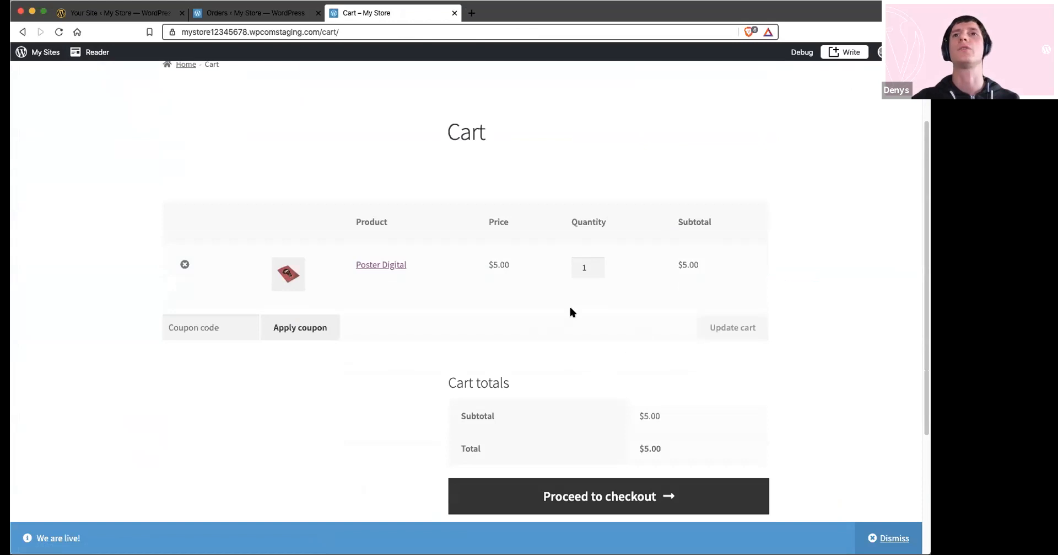
{"action": "scroll", "coordinate": [496, 282], "scroll_direction": "down", "scroll_amount": 1}
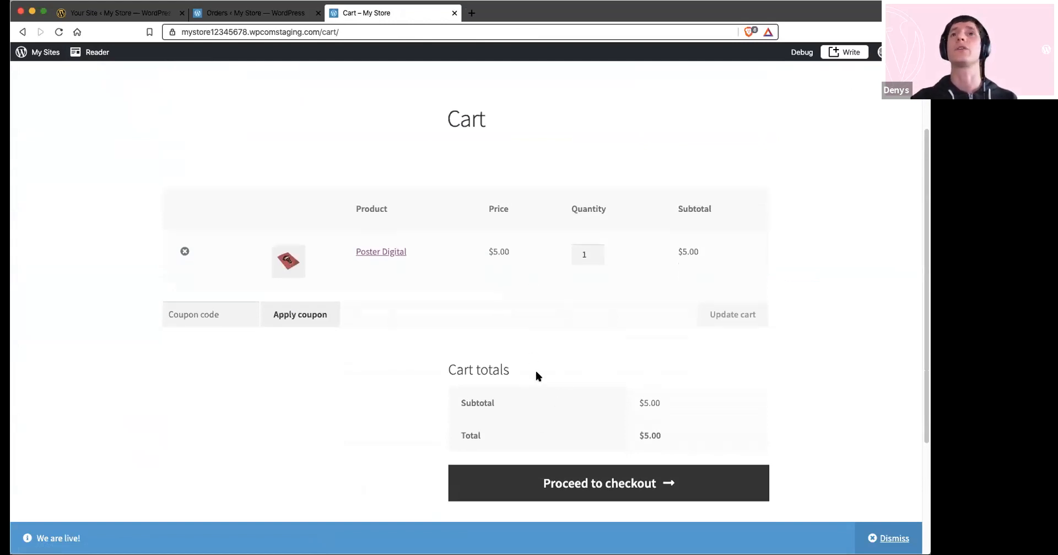
{"action": "scroll", "coordinate": [633, 359], "scroll_direction": "down", "scroll_amount": 2}
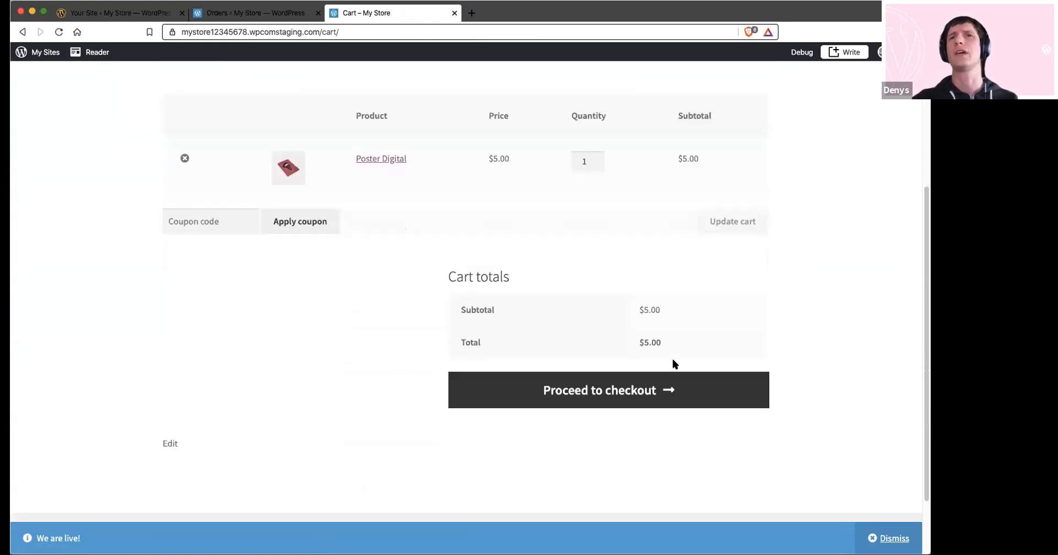
{"action": "scroll", "coordinate": [597, 303], "scroll_direction": "up", "scroll_amount": 1}
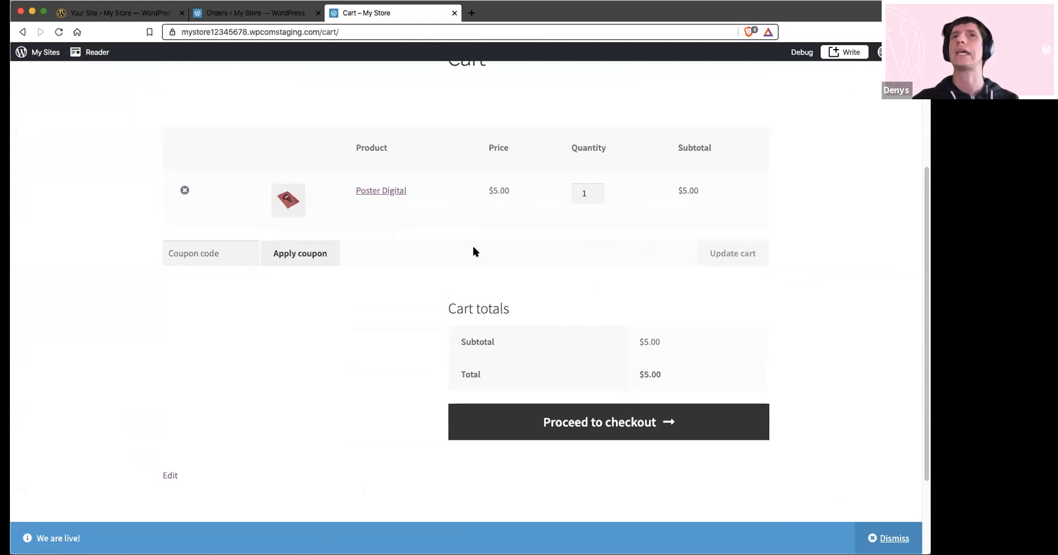
{"action": "scroll", "coordinate": [586, 248], "scroll_direction": "up", "scroll_amount": 1}
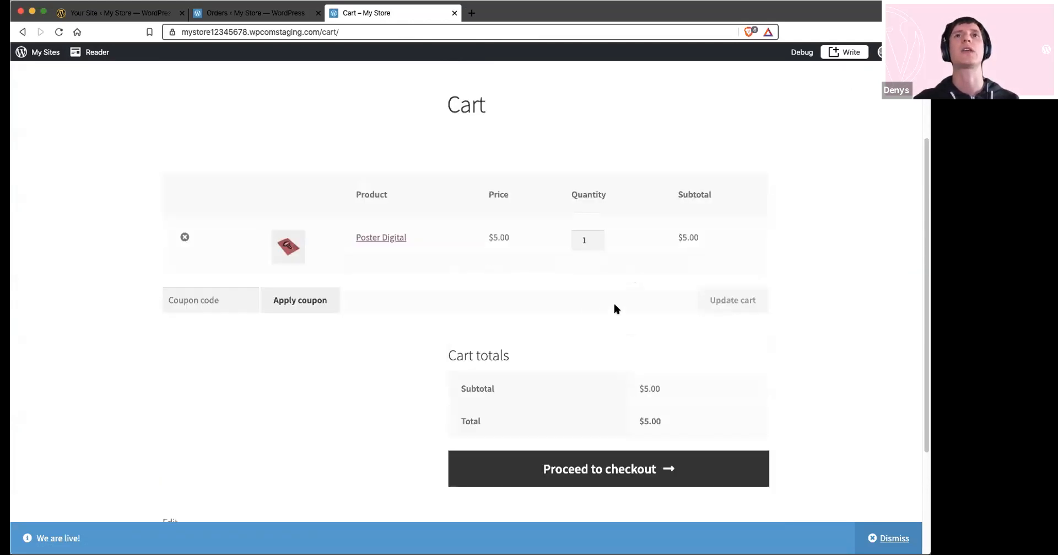
{"action": "scroll", "coordinate": [471, 264], "scroll_direction": "up", "scroll_amount": 3}
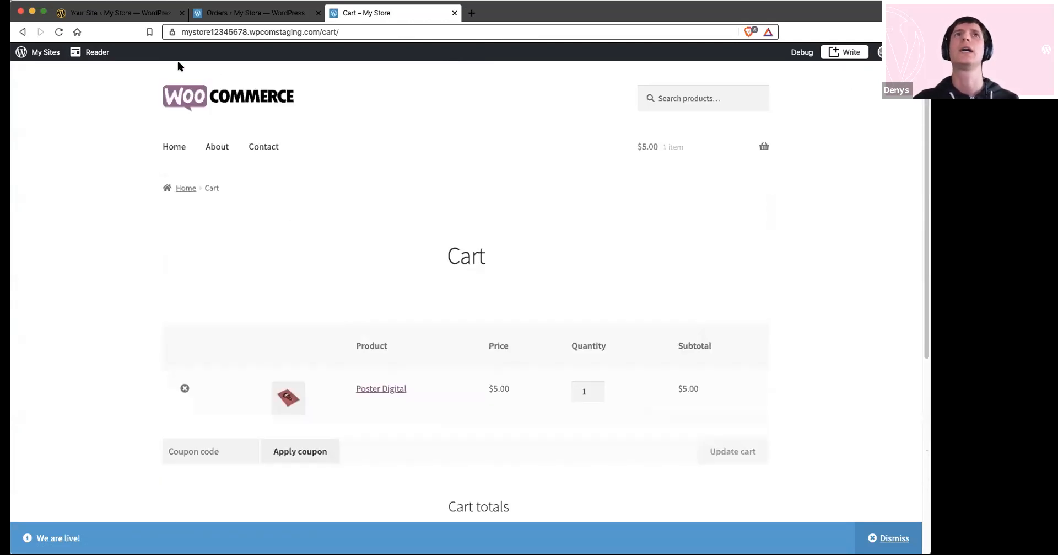
Switch to the WordPress.com site dashboard and open the list of published pages
{"action": "left_click", "coordinate": [148, 18]}
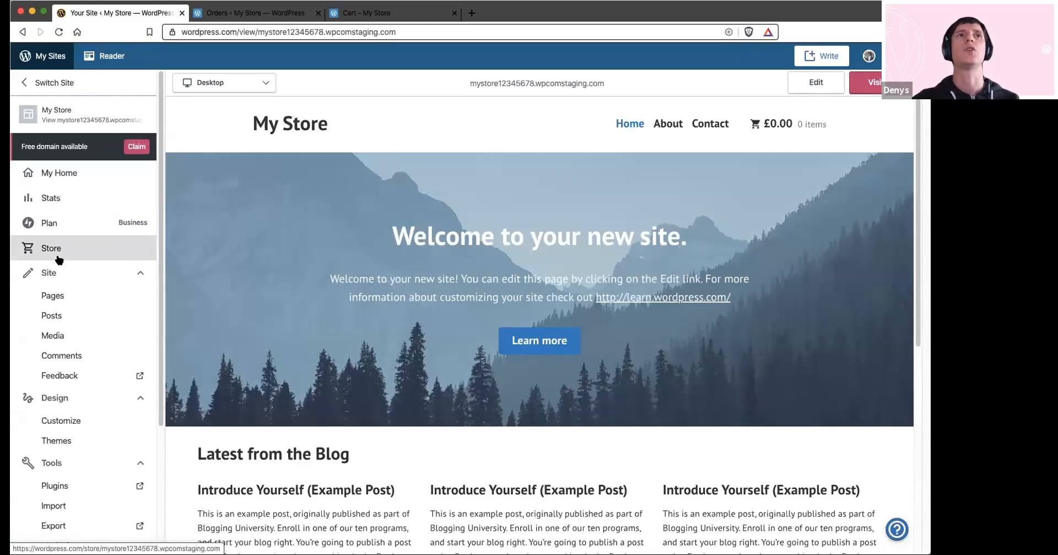
{"action": "left_click", "coordinate": [53, 298]}
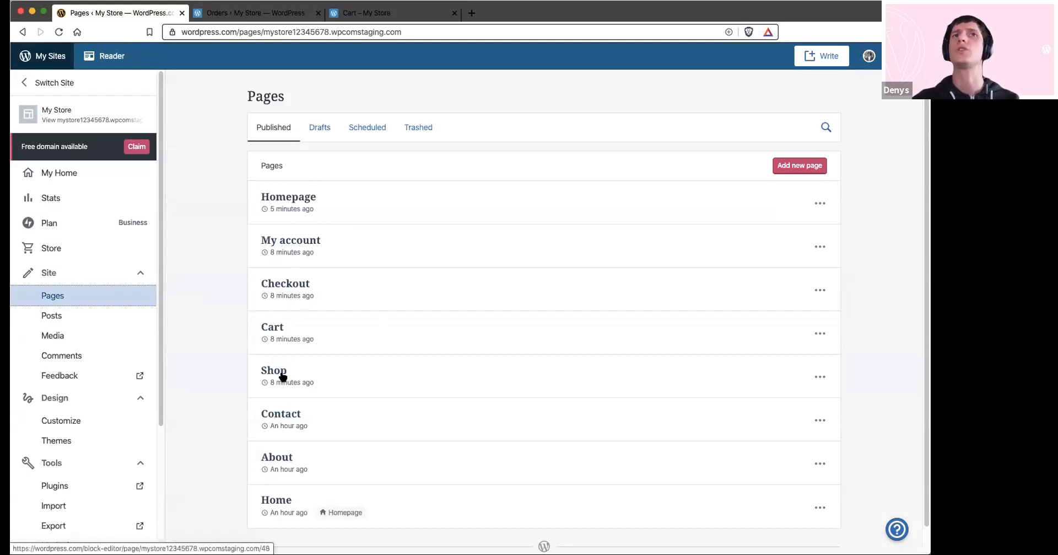
{"action": "left_click", "coordinate": [271, 501]}
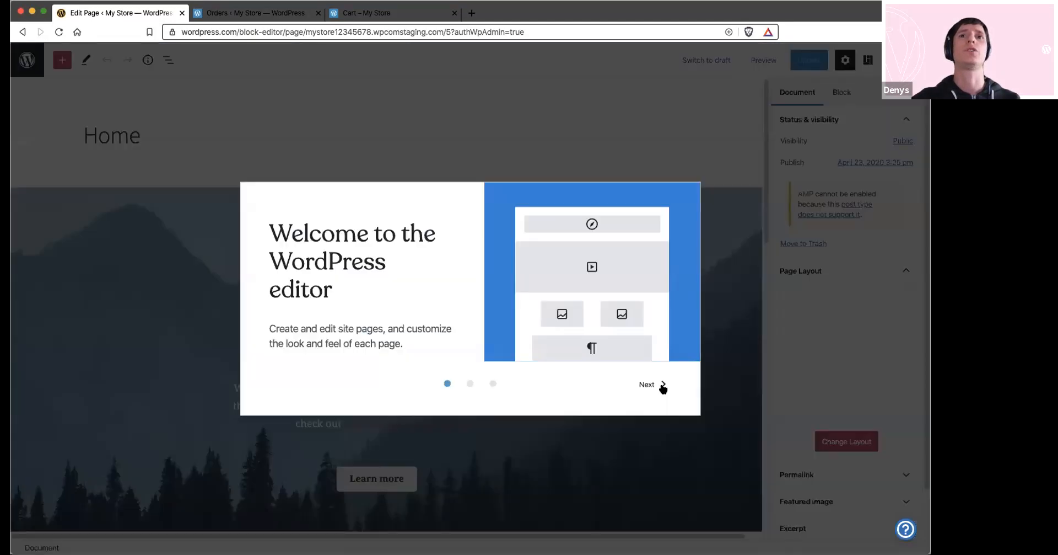
{"action": "left_click", "coordinate": [662, 385]}
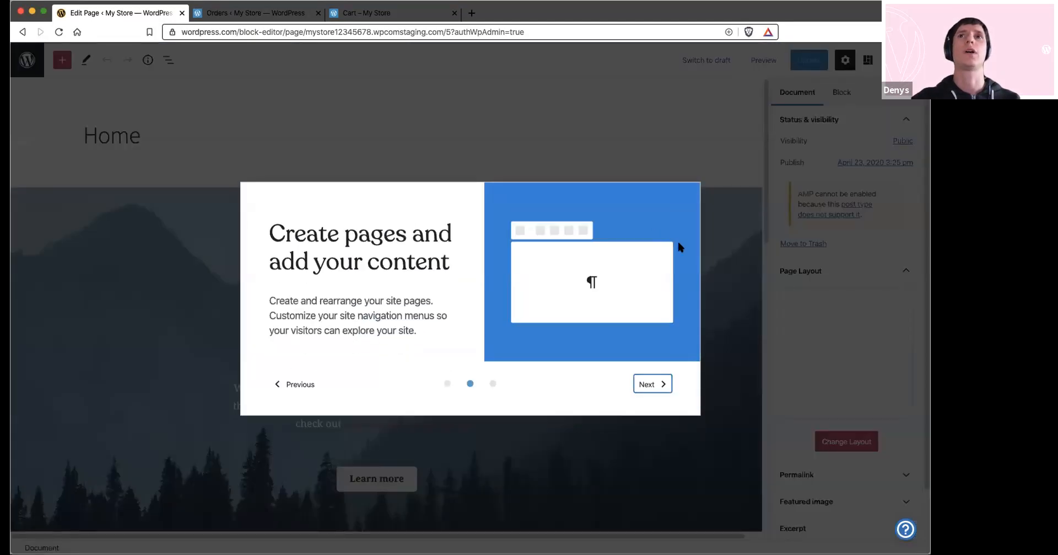
{"action": "left_click", "coordinate": [715, 159]}
{"action": "left_click", "coordinate": [23, 63]}
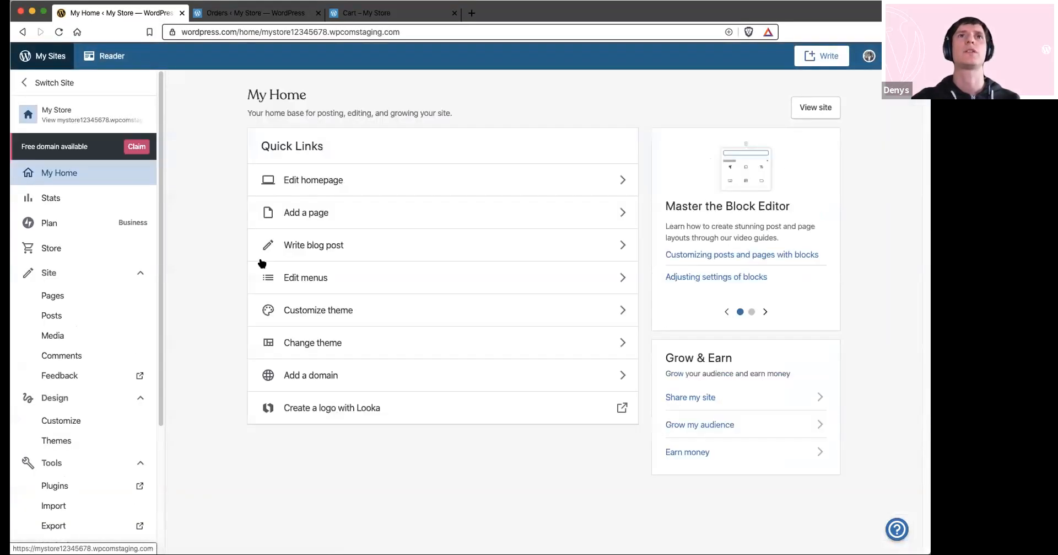
Open the Homepage page for editing and attempt block recovery on the cover's welcome heading and welcome message blocks
{"action": "left_click", "coordinate": [83, 293]}
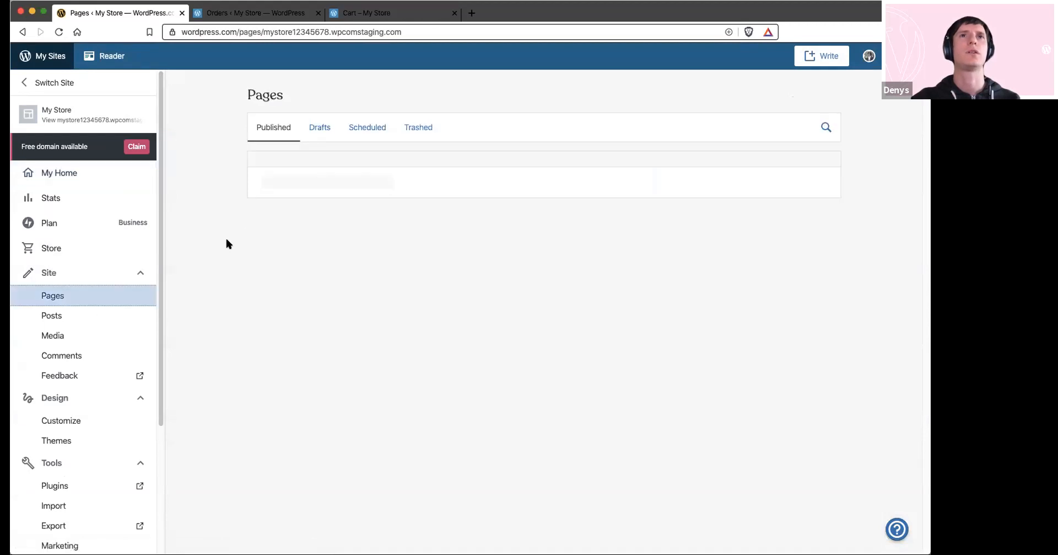
{"action": "left_click", "coordinate": [276, 193]}
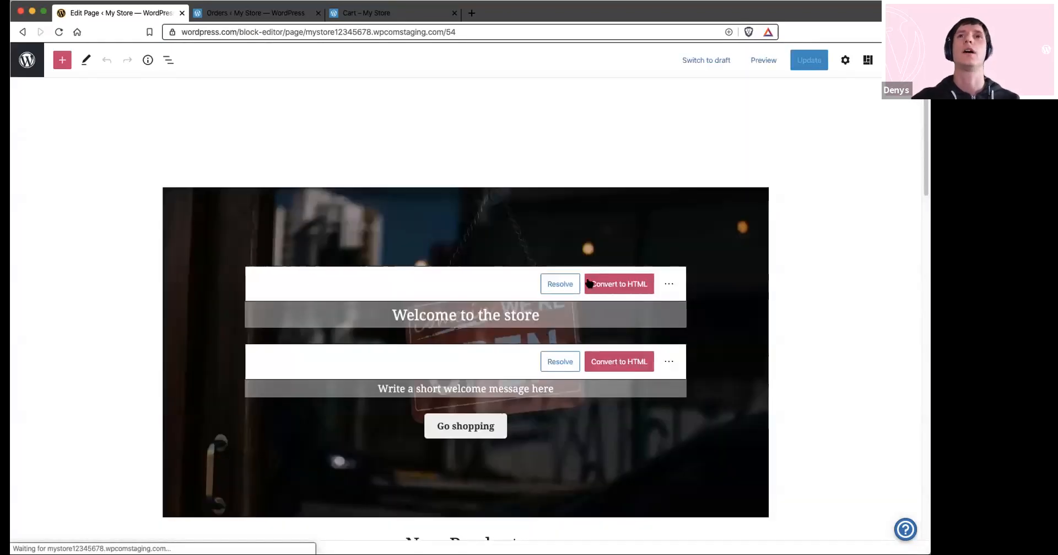
{"action": "left_click", "coordinate": [589, 284]}
{"action": "left_click", "coordinate": [588, 331]}
{"action": "left_click", "coordinate": [589, 324]}
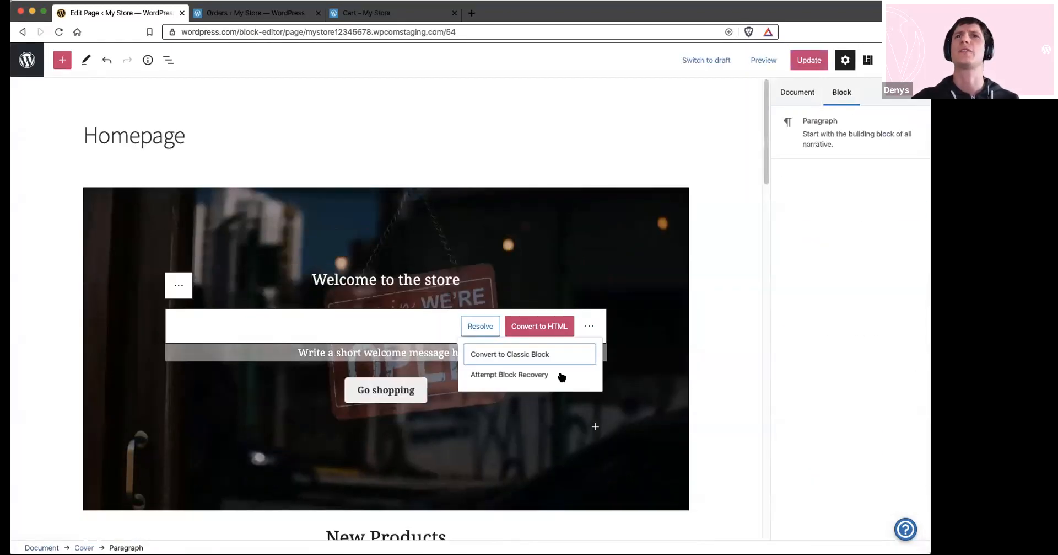
{"action": "left_click", "coordinate": [551, 380]}
Remove the three placeholder Media & Text blocks between the New Products grid and the Featured Product block
{"action": "scroll", "coordinate": [453, 270], "scroll_direction": "down", "scroll_amount": 5}
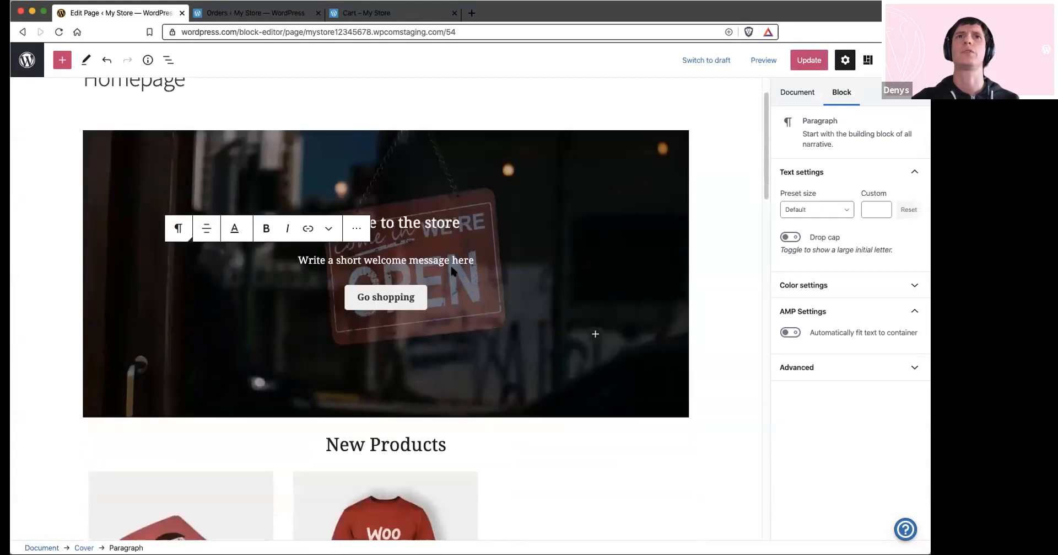
{"action": "scroll", "coordinate": [451, 269], "scroll_direction": "down", "scroll_amount": 4}
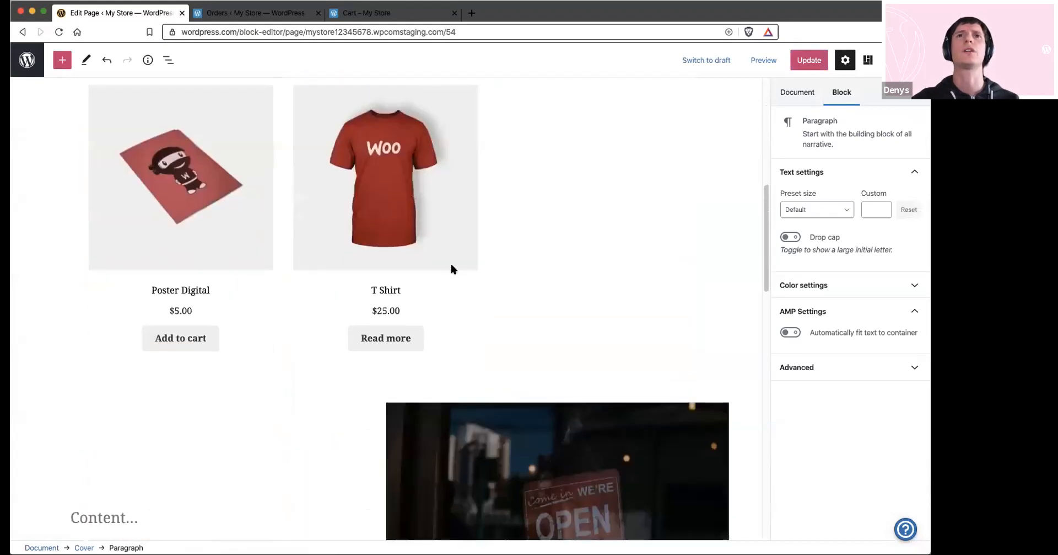
{"action": "left_click", "coordinate": [310, 422]}
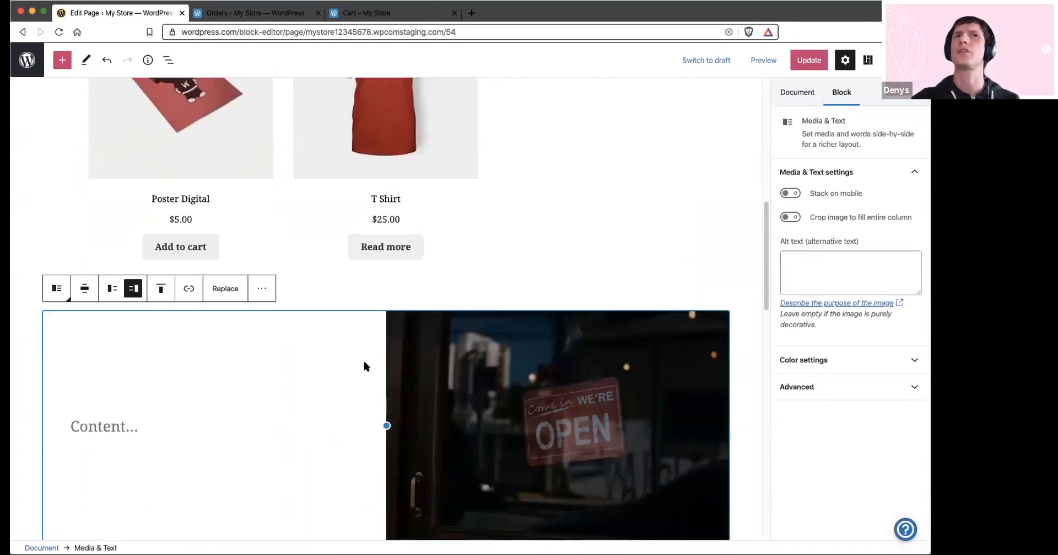
{"action": "left_click", "coordinate": [261, 288]}
{"action": "left_click", "coordinate": [295, 468]}
{"action": "scroll", "coordinate": [520, 278], "scroll_direction": "down", "scroll_amount": 3}
{"action": "left_click", "coordinate": [520, 277]}
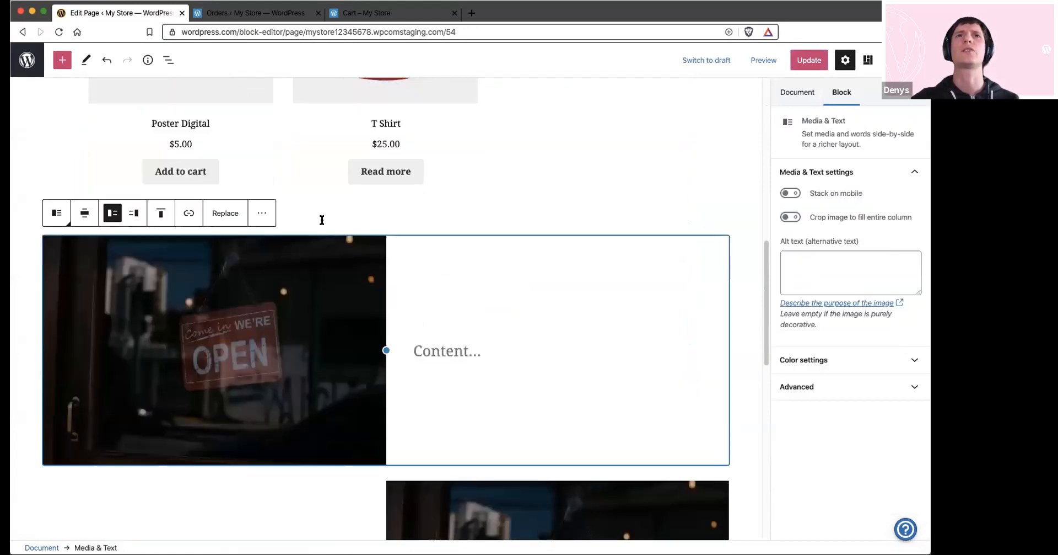
{"action": "left_click", "coordinate": [263, 212]}
{"action": "left_click", "coordinate": [364, 394]}
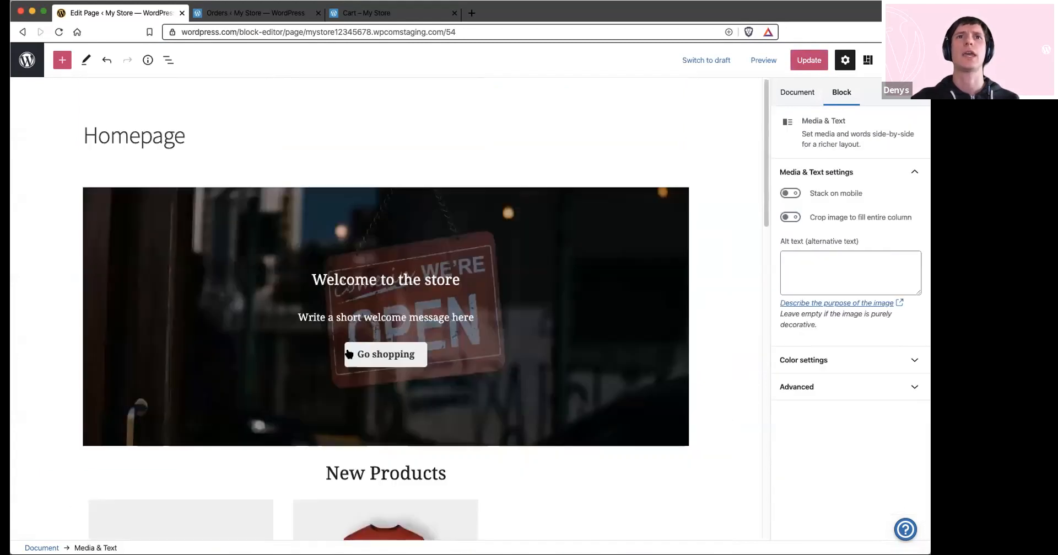
{"action": "scroll", "coordinate": [344, 353], "scroll_direction": "down", "scroll_amount": 10}
{"action": "left_click", "coordinate": [262, 207]}
{"action": "left_click", "coordinate": [324, 391]}
Choose T Shirt as the product shown in the Featured Product block
{"action": "scroll", "coordinate": [365, 312], "scroll_direction": "down", "scroll_amount": 3}
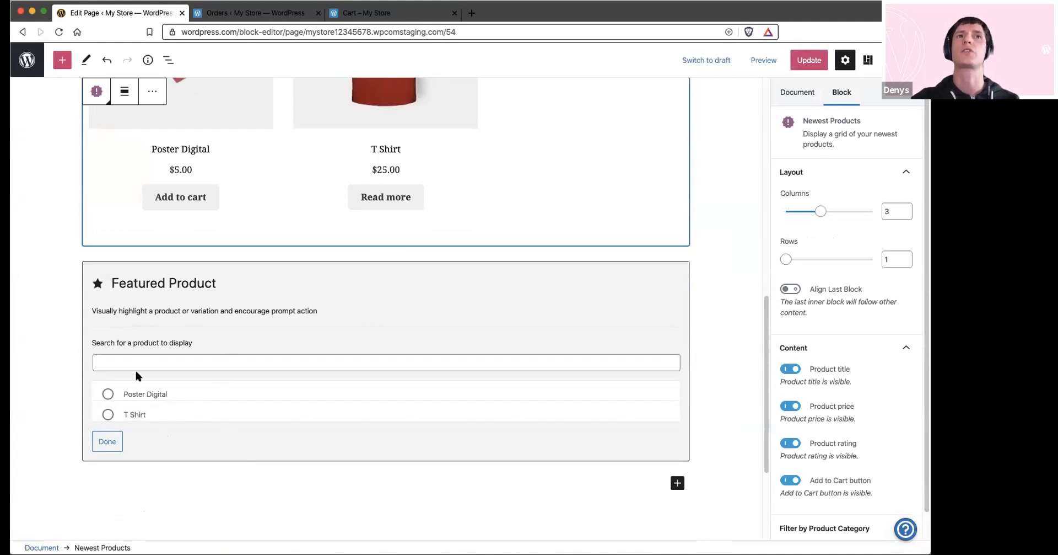
{"action": "left_click", "coordinate": [108, 414]}
{"action": "left_click", "coordinate": [107, 441]}
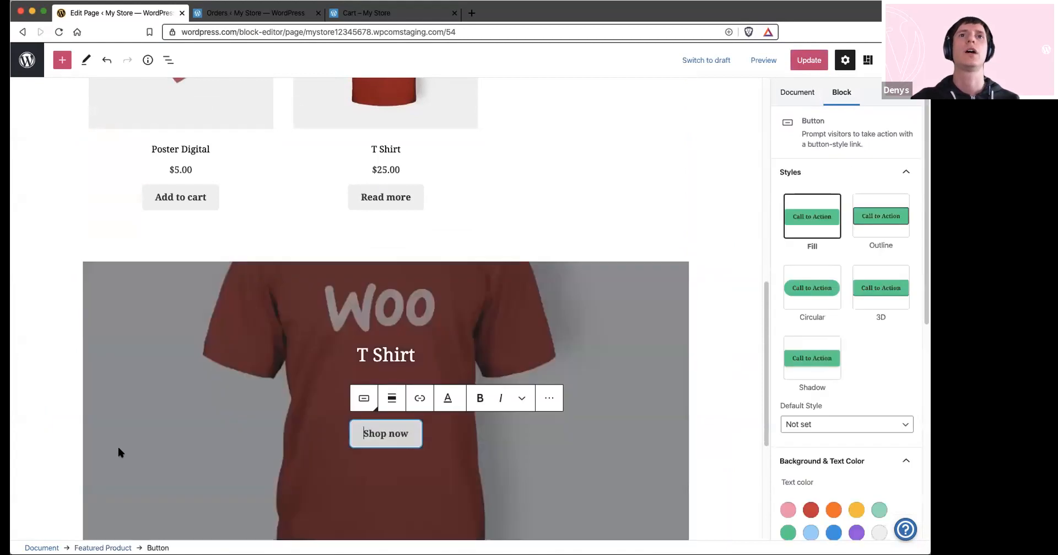
Set the style of the featured T Shirt's Shop now button to Circular
{"action": "scroll", "coordinate": [555, 311], "scroll_direction": "down", "scroll_amount": 4}
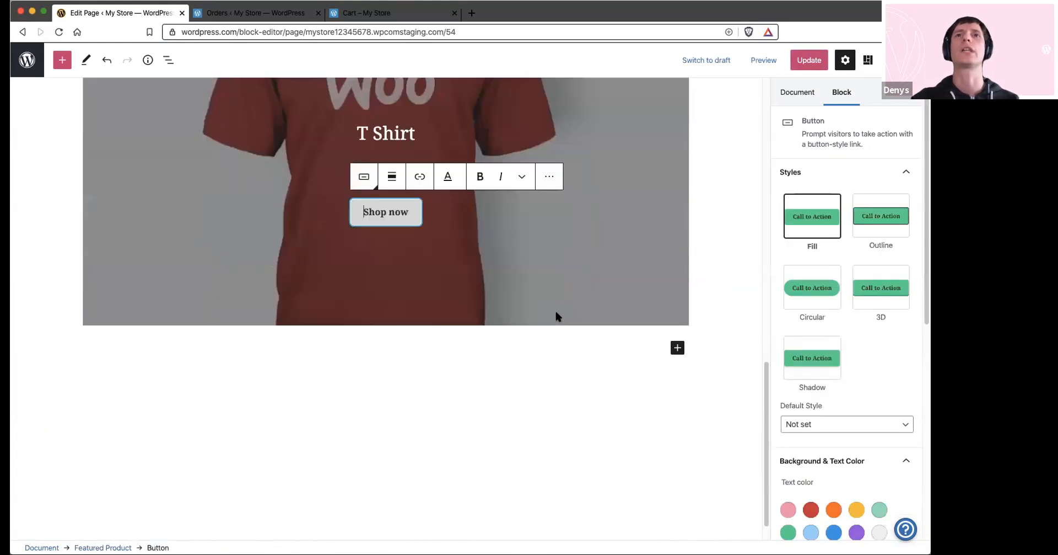
{"action": "scroll", "coordinate": [607, 259], "scroll_direction": "up", "scroll_amount": 3}
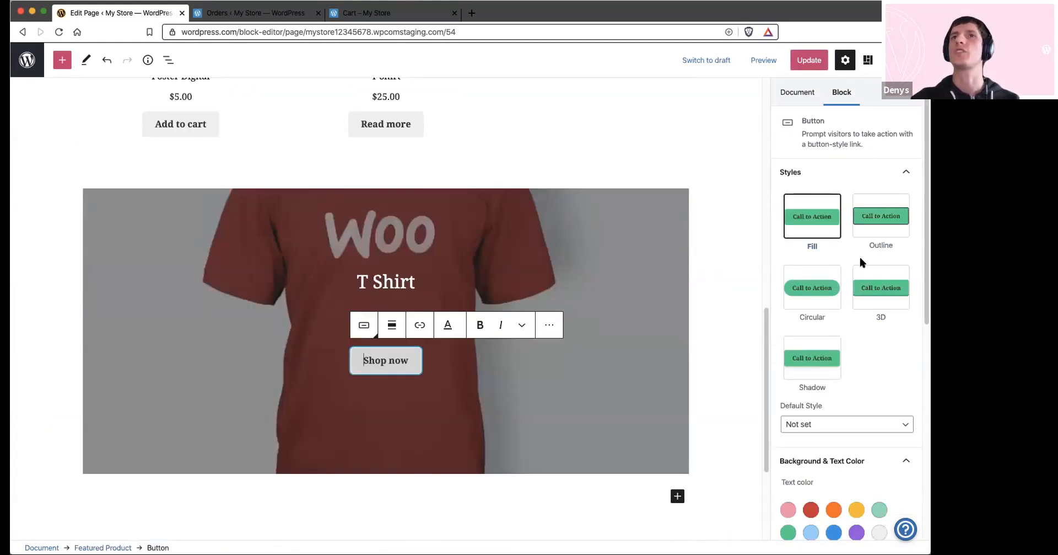
{"action": "scroll", "coordinate": [860, 259], "scroll_direction": "down", "scroll_amount": 3}
{"action": "left_click", "coordinate": [807, 223]}
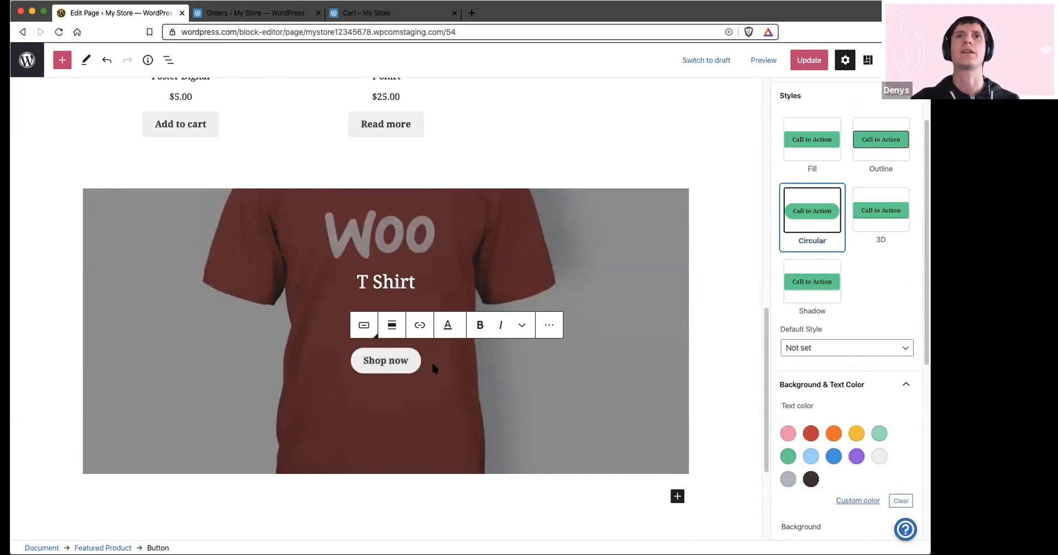
Search the available blocks for "woo" below the featured product, and close the block list without choosing one
{"action": "scroll", "coordinate": [538, 367], "scroll_direction": "down", "scroll_amount": 3}
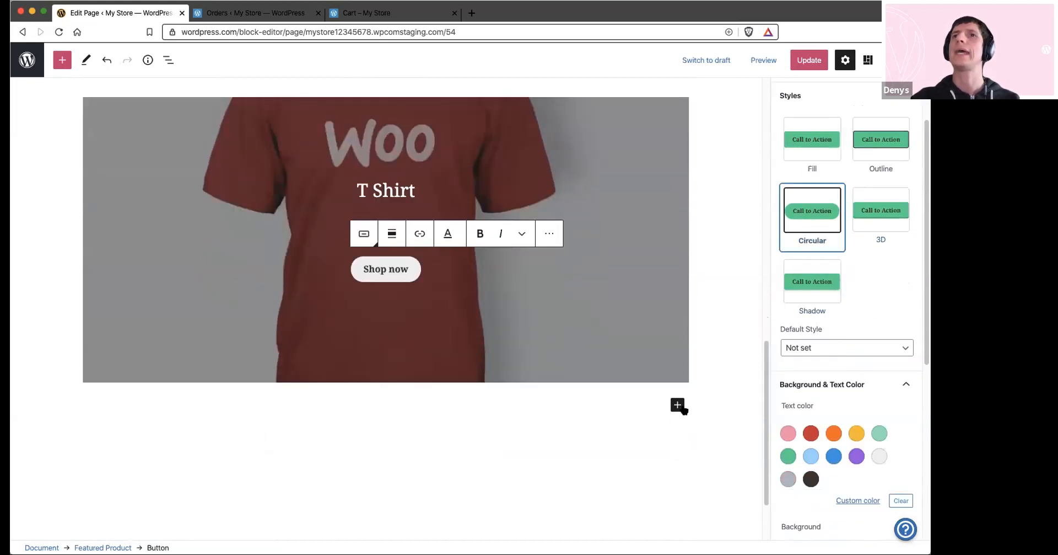
{"action": "left_click", "coordinate": [678, 404]}
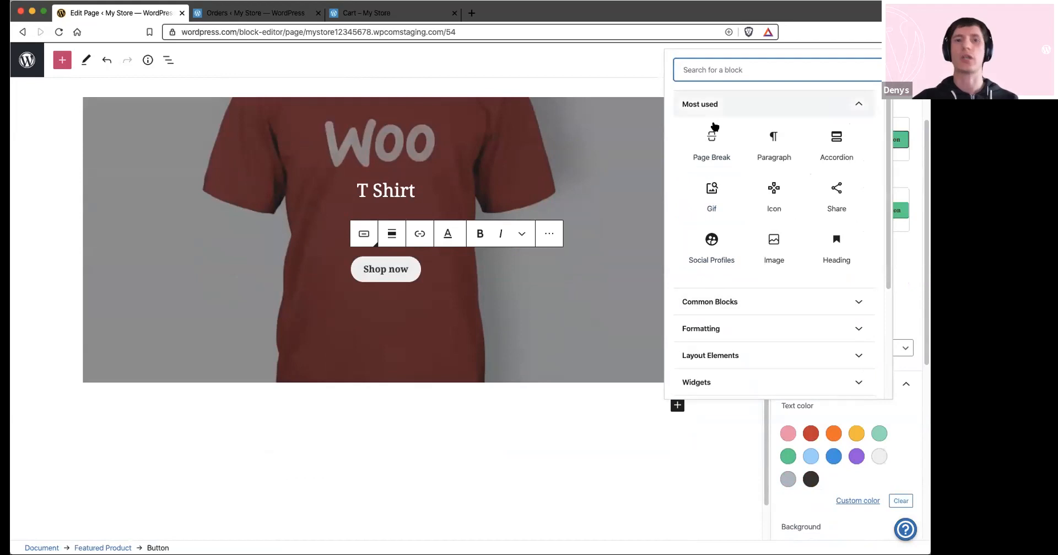
{"action": "type", "text": "woo"}
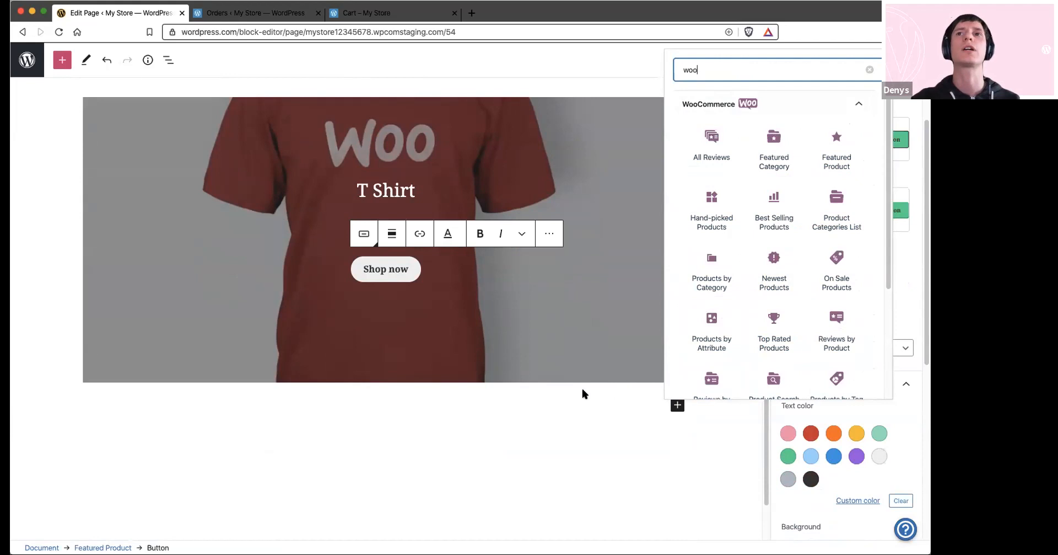
{"action": "left_click", "coordinate": [568, 401]}
Update the Homepage page, leave the editor and check the page in the site preview
{"action": "scroll", "coordinate": [498, 237], "scroll_direction": "up", "scroll_amount": 15}
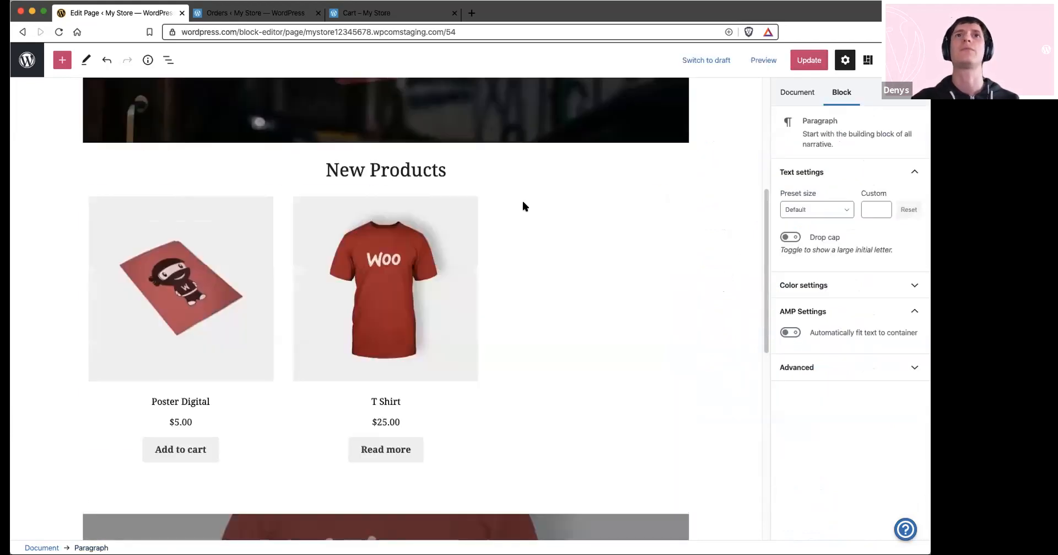
{"action": "scroll", "coordinate": [470, 239], "scroll_direction": "down", "scroll_amount": 6}
{"action": "left_click", "coordinate": [807, 63]}
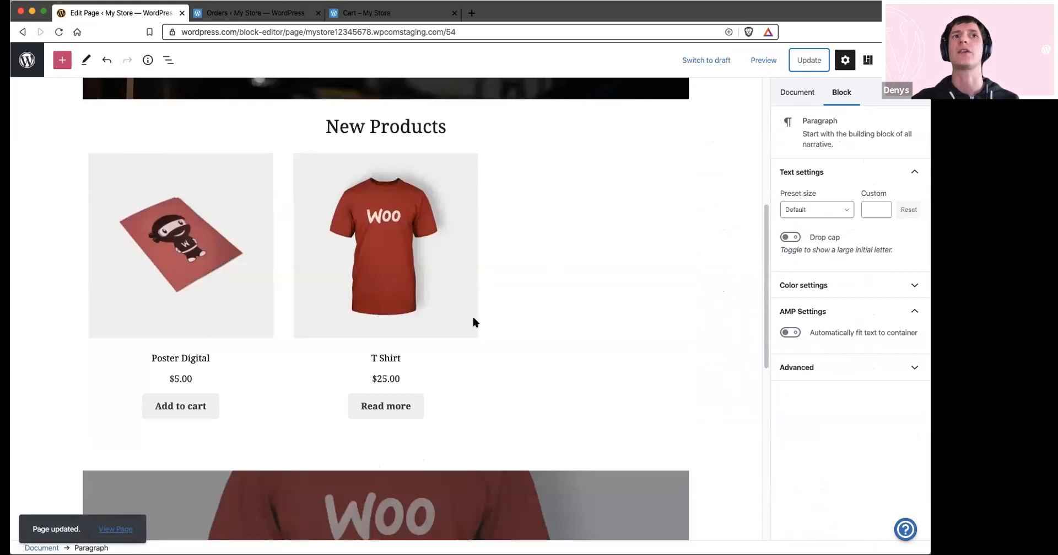
{"action": "left_click", "coordinate": [27, 59]}
{"action": "left_click", "coordinate": [72, 113]}
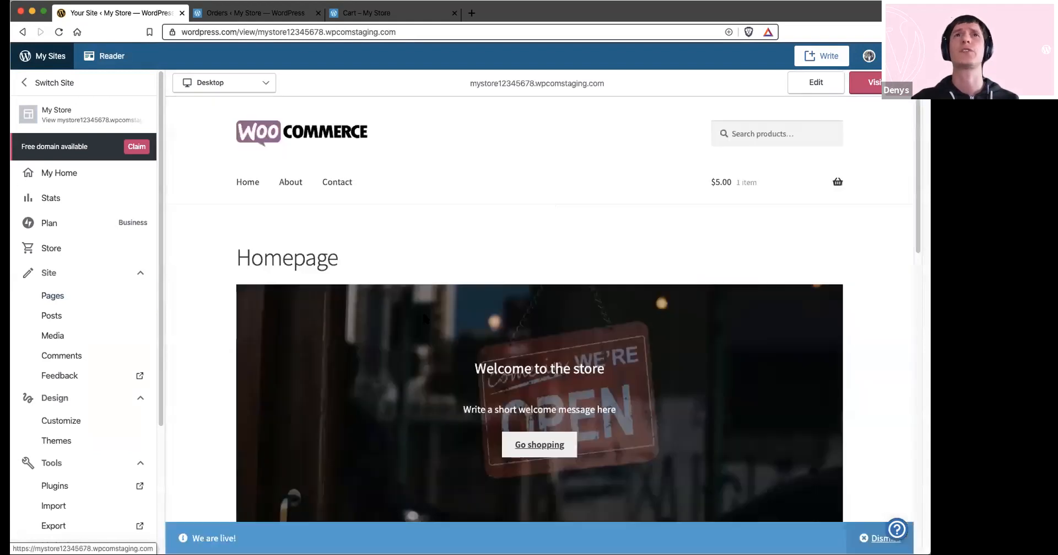
{"action": "scroll", "coordinate": [525, 225], "scroll_direction": "down", "scroll_amount": 4}
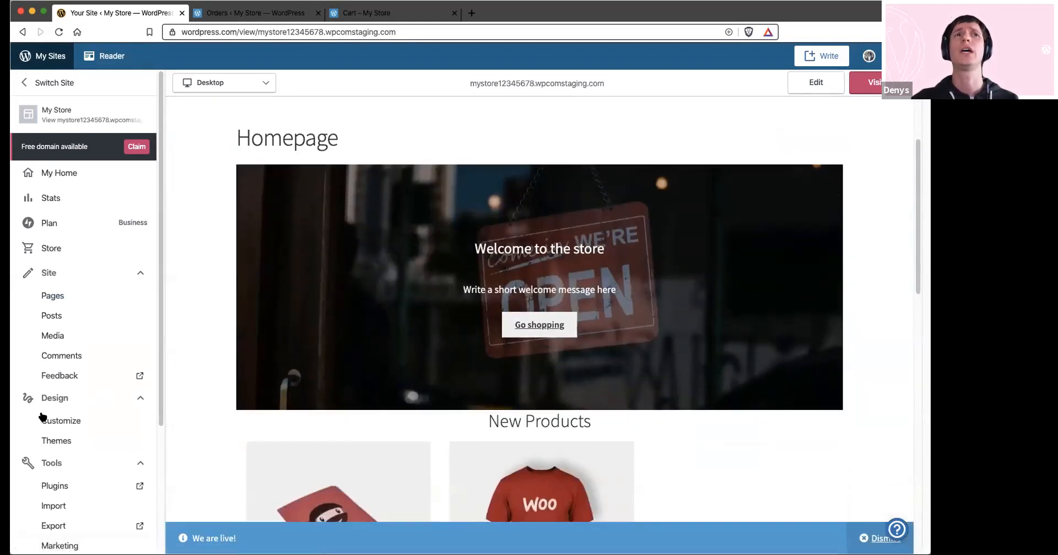
Open the site Customizer, skip the welcome tour and open the WooCommerce settings section
{"action": "left_click", "coordinate": [78, 422]}
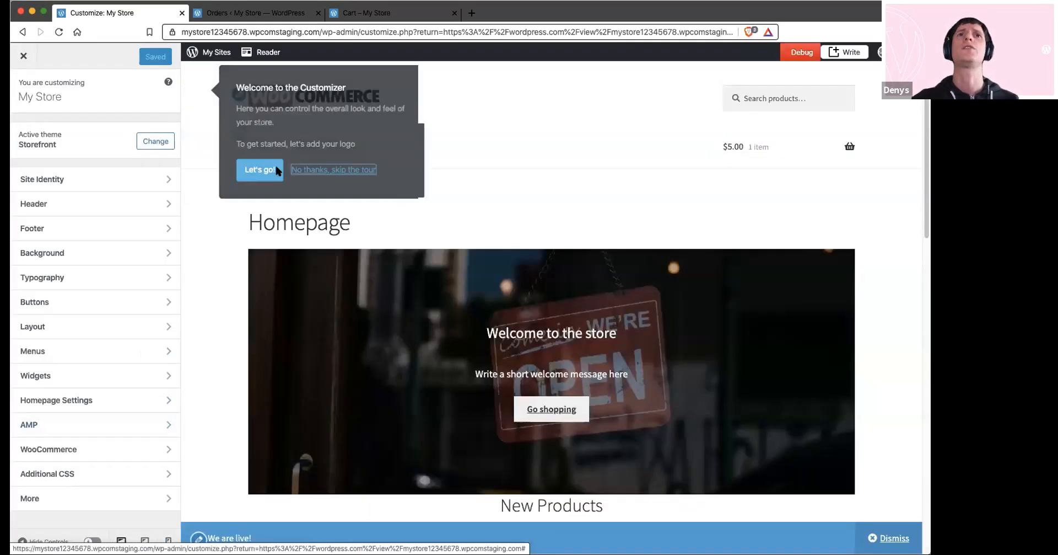
{"action": "left_click", "coordinate": [277, 170]}
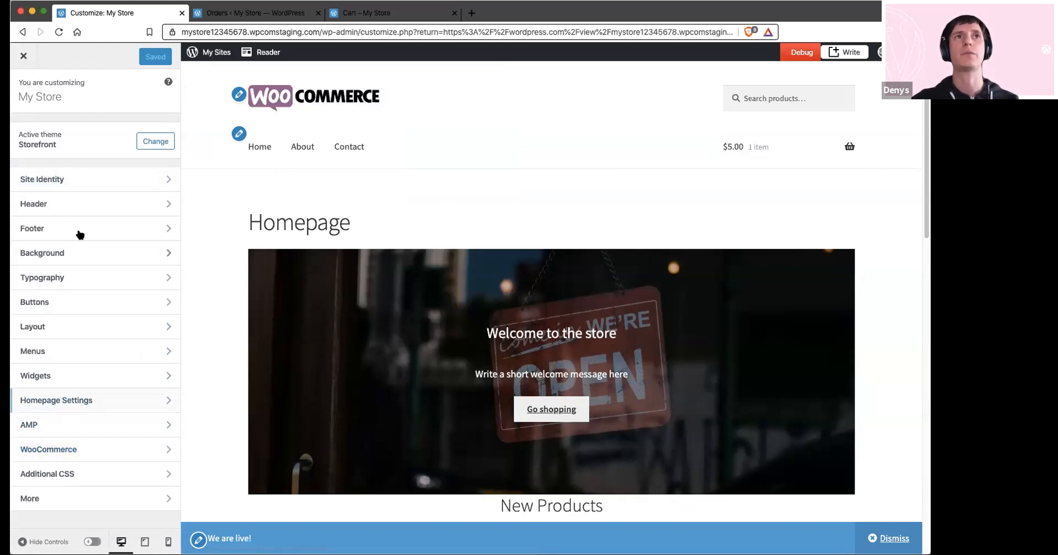
{"action": "left_click", "coordinate": [78, 446]}
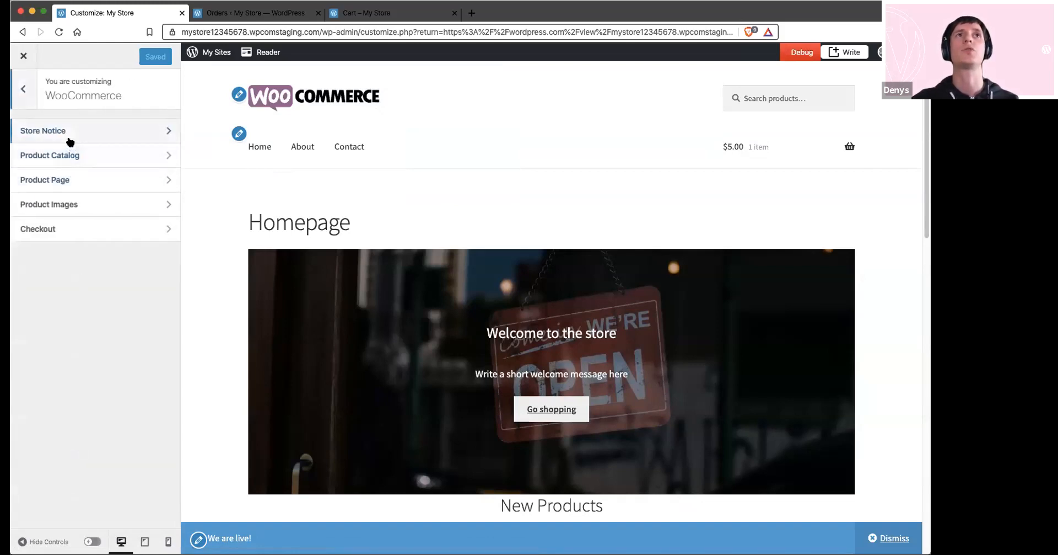
Review the Store Notice and Product Catalog settings and look over the Shop page in the preview
{"action": "left_click", "coordinate": [69, 139]}
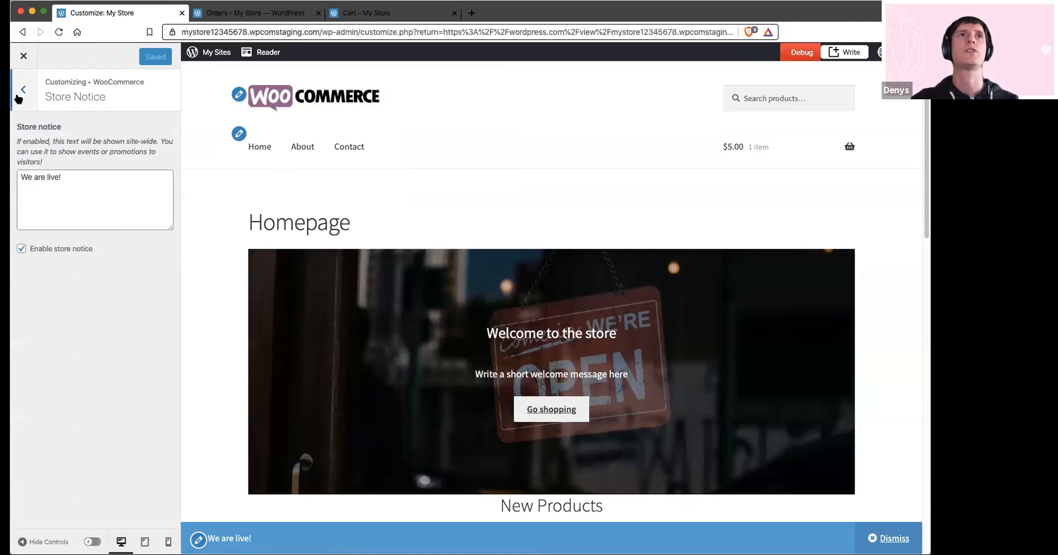
{"action": "left_click", "coordinate": [19, 97]}
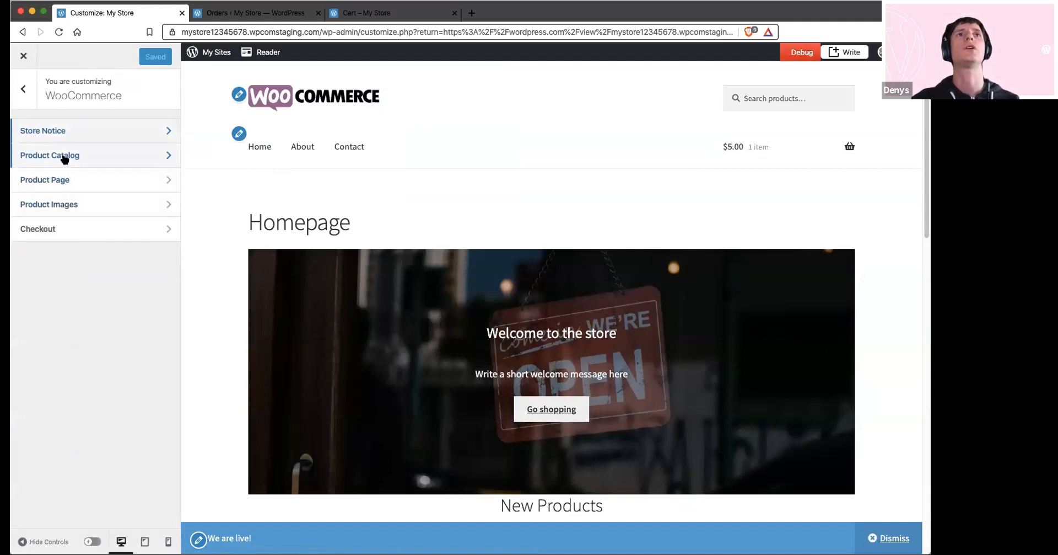
{"action": "left_click", "coordinate": [64, 157]}
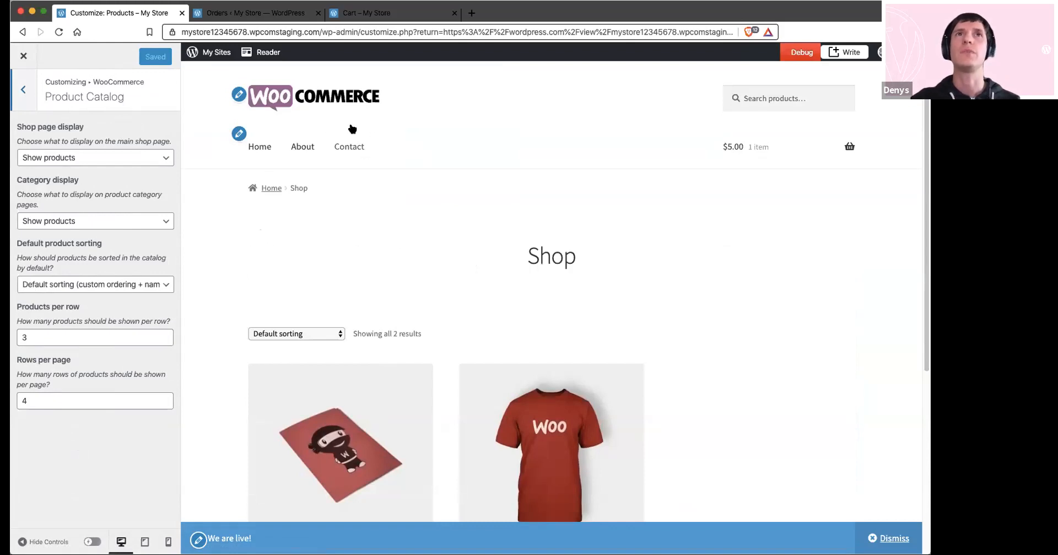
{"action": "scroll", "coordinate": [498, 268], "scroll_direction": "down", "scroll_amount": 1}
{"action": "scroll", "coordinate": [499, 268], "scroll_direction": "down", "scroll_amount": 3}
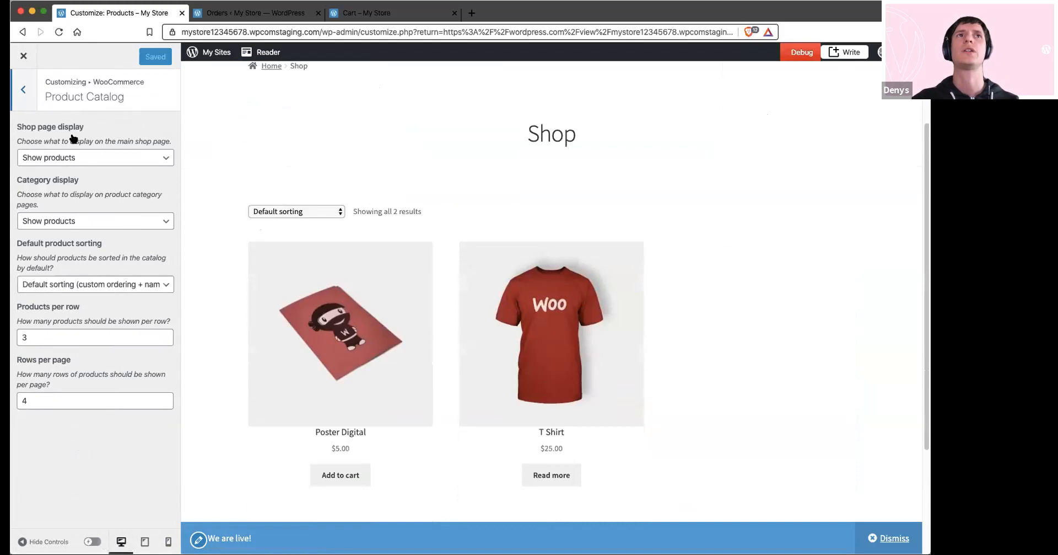
{"action": "left_click", "coordinate": [24, 87]}
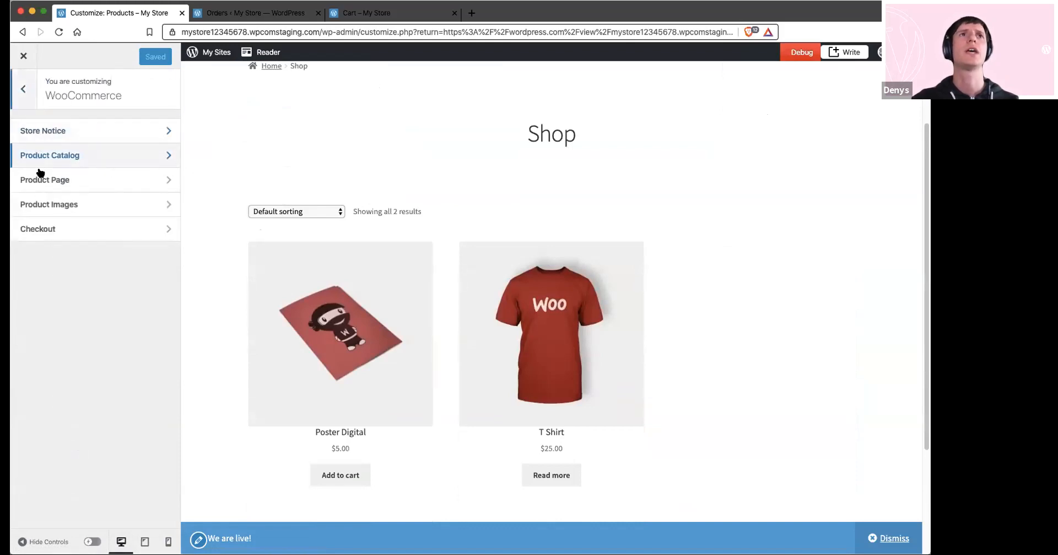
Set the checkout's phone, address line 2 and company name fields to Hidden and save the changes
{"action": "left_click", "coordinate": [55, 226]}
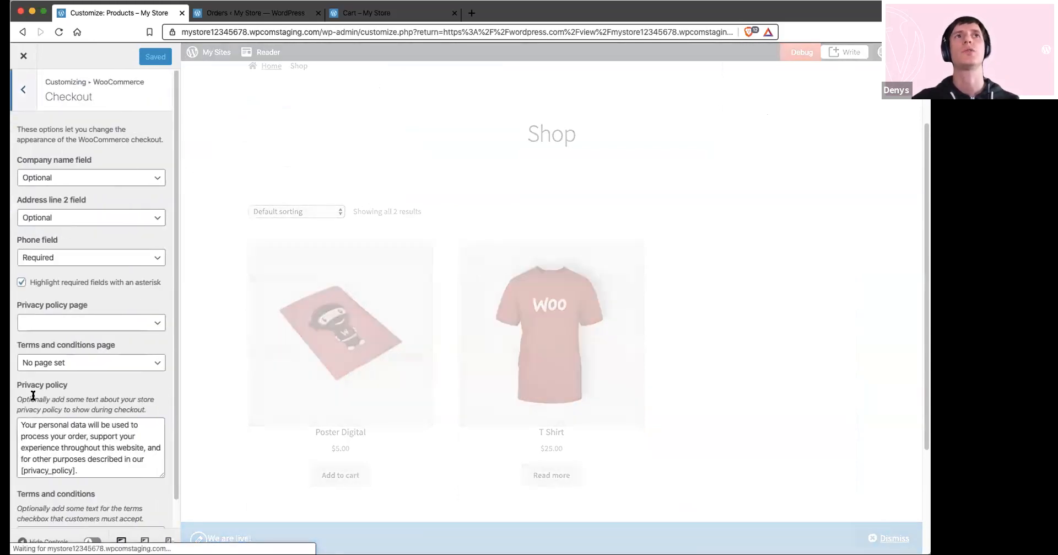
{"action": "left_click", "coordinate": [60, 258]}
{"action": "left_click", "coordinate": [56, 236]}
{"action": "left_click", "coordinate": [61, 220]}
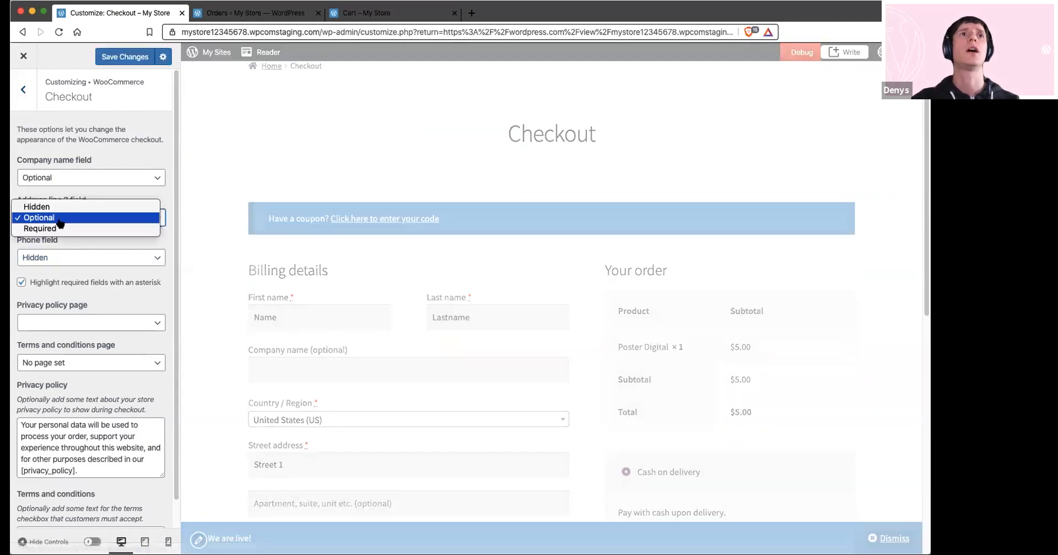
{"action": "left_click", "coordinate": [56, 205]}
{"action": "left_click", "coordinate": [66, 178]}
{"action": "left_click", "coordinate": [61, 164]}
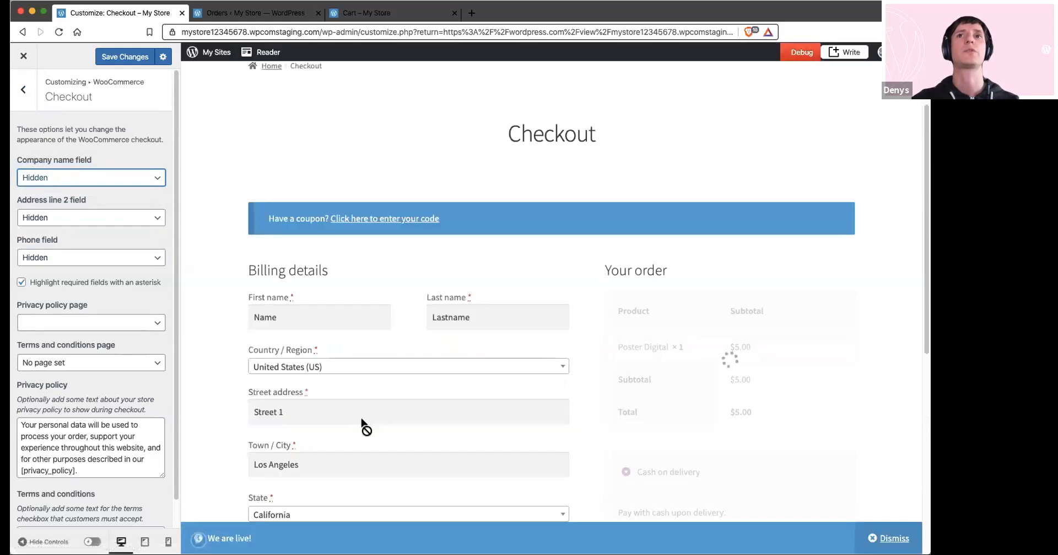
{"action": "left_click", "coordinate": [109, 58]}
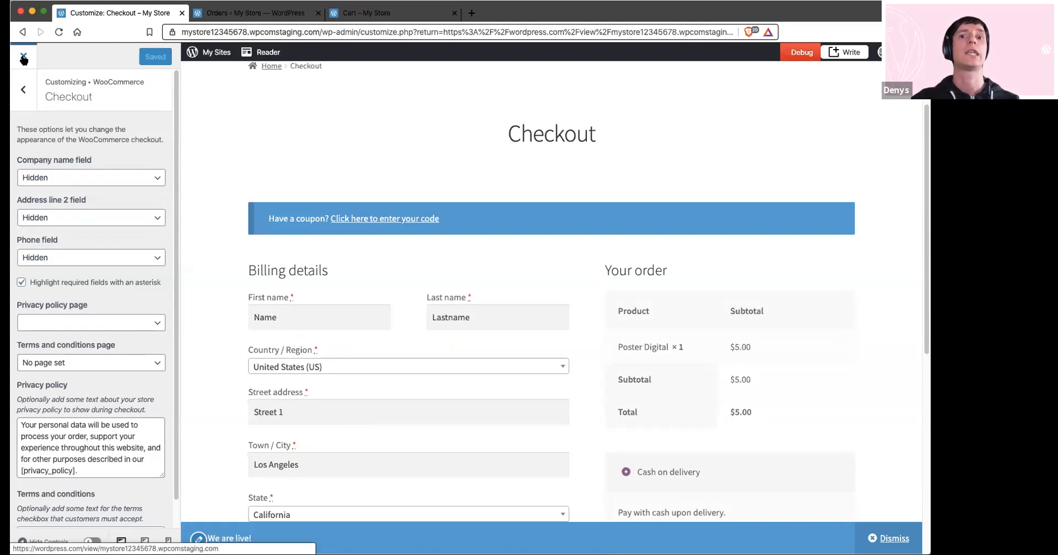
Open the Primary menu for editing and remove its invalid page item
{"action": "left_click", "coordinate": [24, 84]}
{"action": "left_click", "coordinate": [23, 86]}
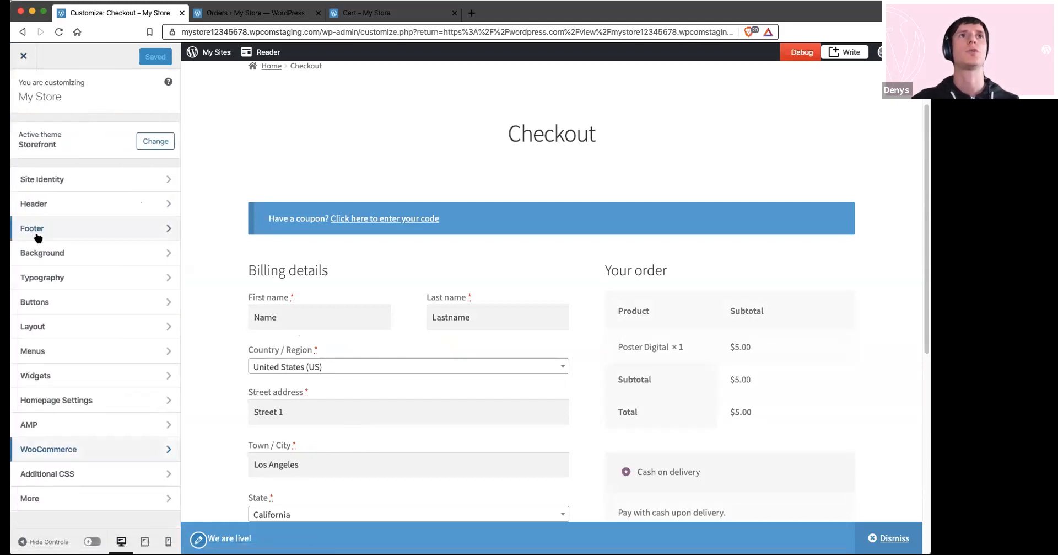
{"action": "left_click", "coordinate": [46, 351]}
{"action": "left_click", "coordinate": [77, 156]}
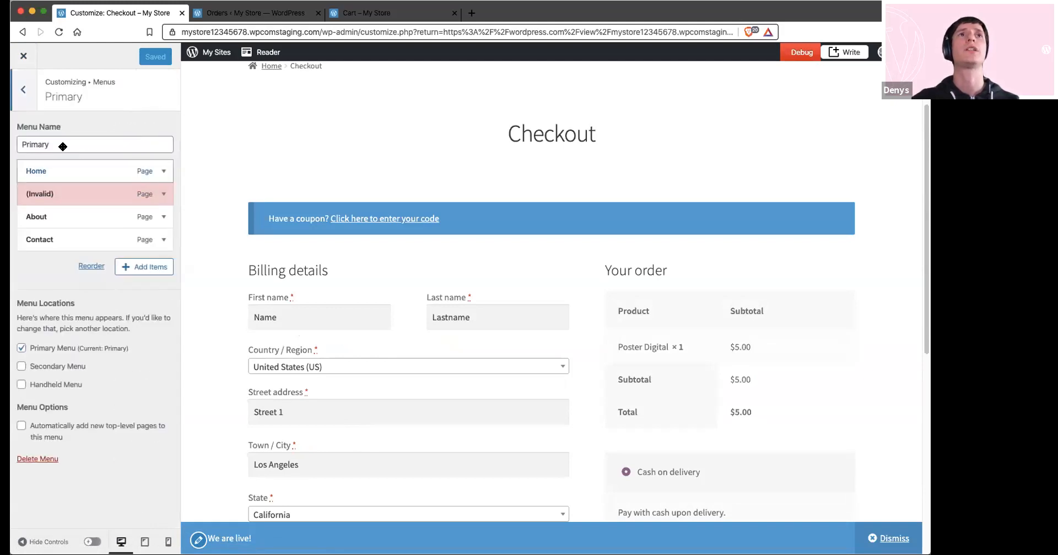
{"action": "left_click", "coordinate": [144, 266]}
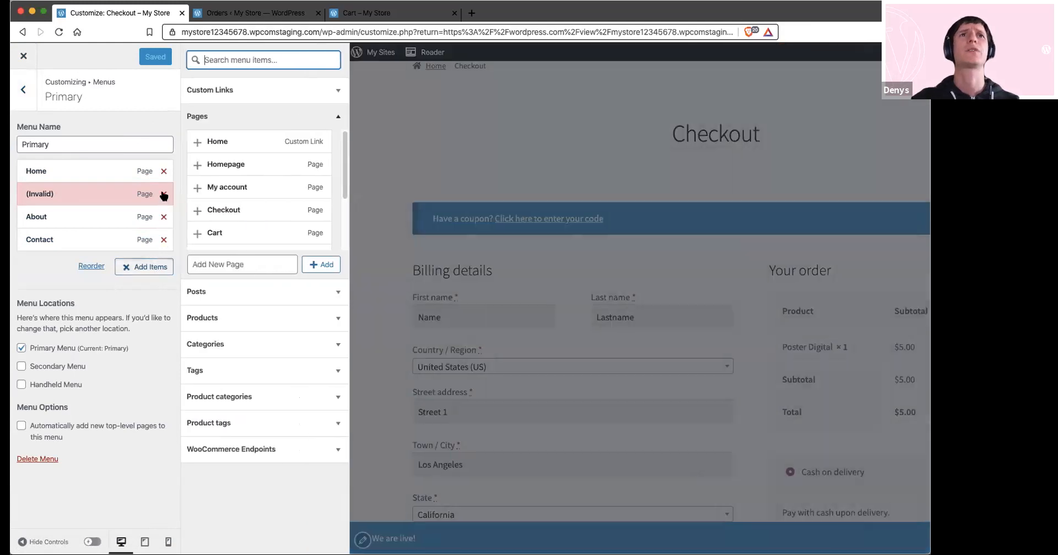
{"action": "left_click", "coordinate": [164, 194]}
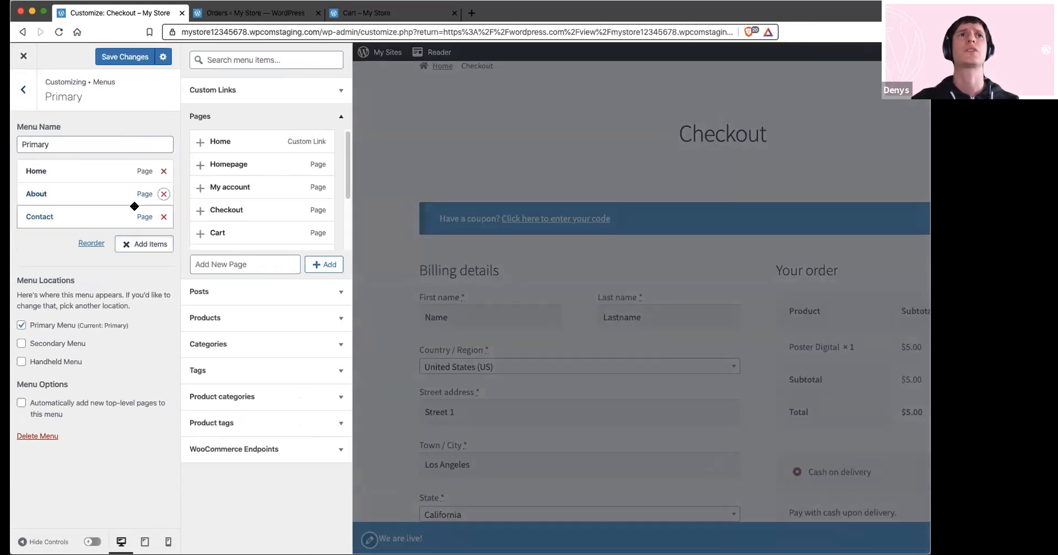
Add the Shop page to the Primary menu, save the changes and check the Shop page in the preview
{"action": "scroll", "coordinate": [245, 200], "scroll_direction": "down", "scroll_amount": 3}
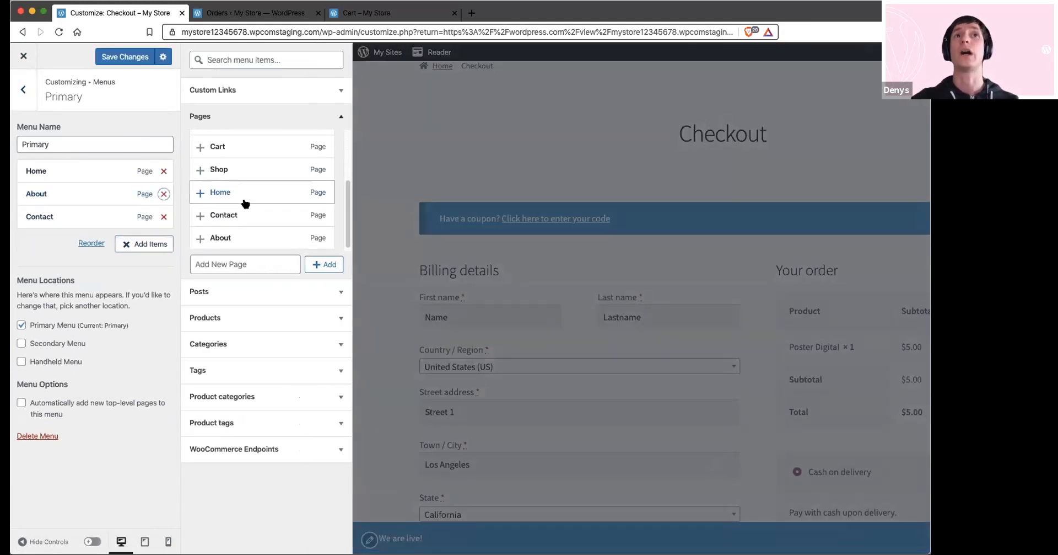
{"action": "left_click", "coordinate": [201, 168]}
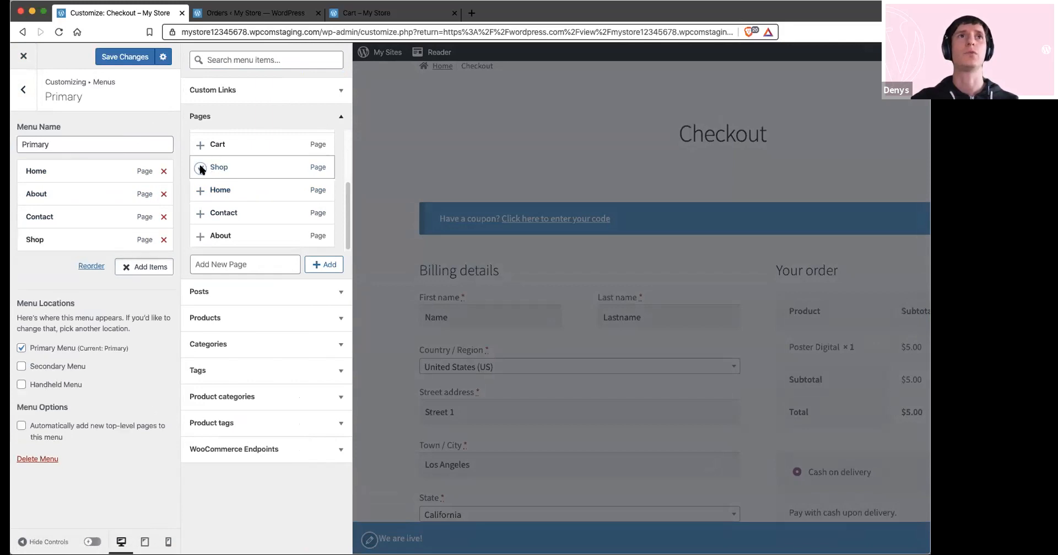
{"action": "left_click", "coordinate": [145, 267]}
{"action": "left_click", "coordinate": [117, 58]}
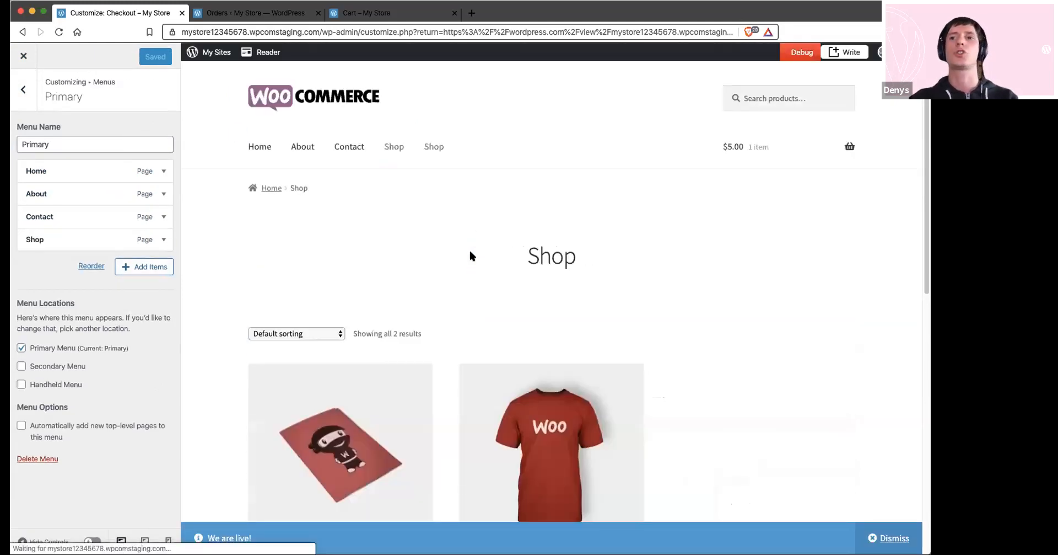
{"action": "scroll", "coordinate": [523, 331], "scroll_direction": "down", "scroll_amount": 2}
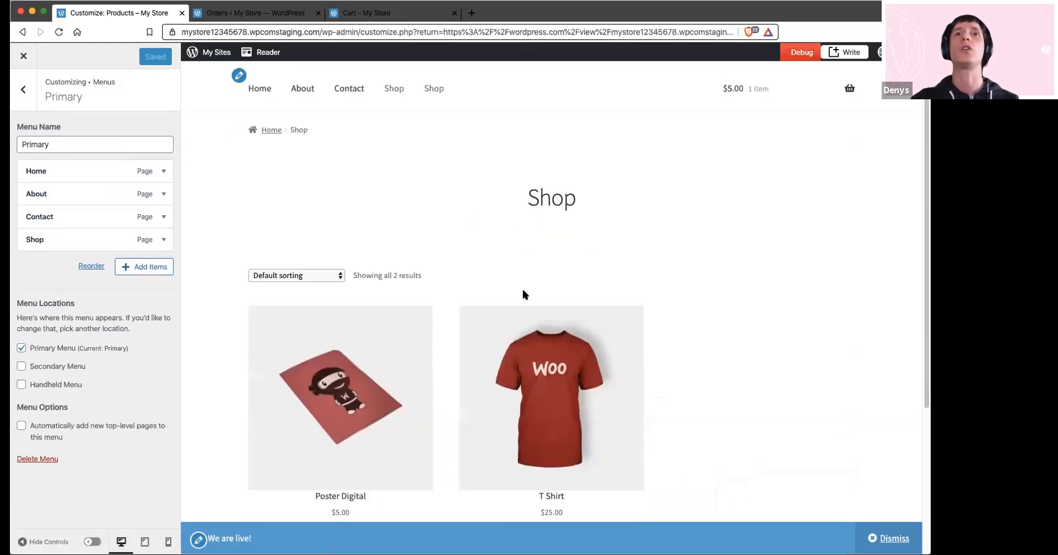
Search the Sidebar's available widgets for "woo" and add the Filter Products by Price widget
{"action": "left_click", "coordinate": [23, 90]}
{"action": "left_click", "coordinate": [24, 89]}
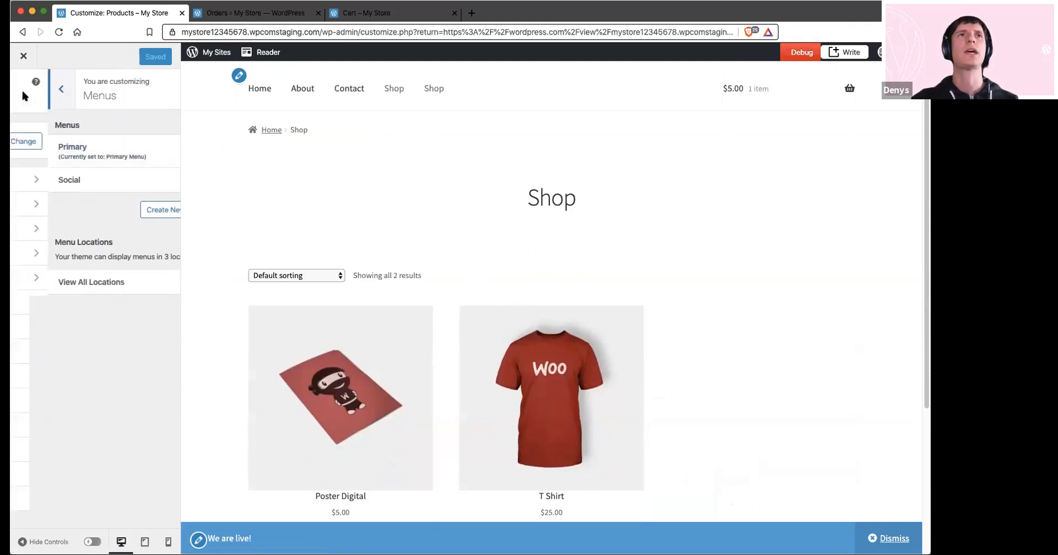
{"action": "left_click", "coordinate": [41, 374]}
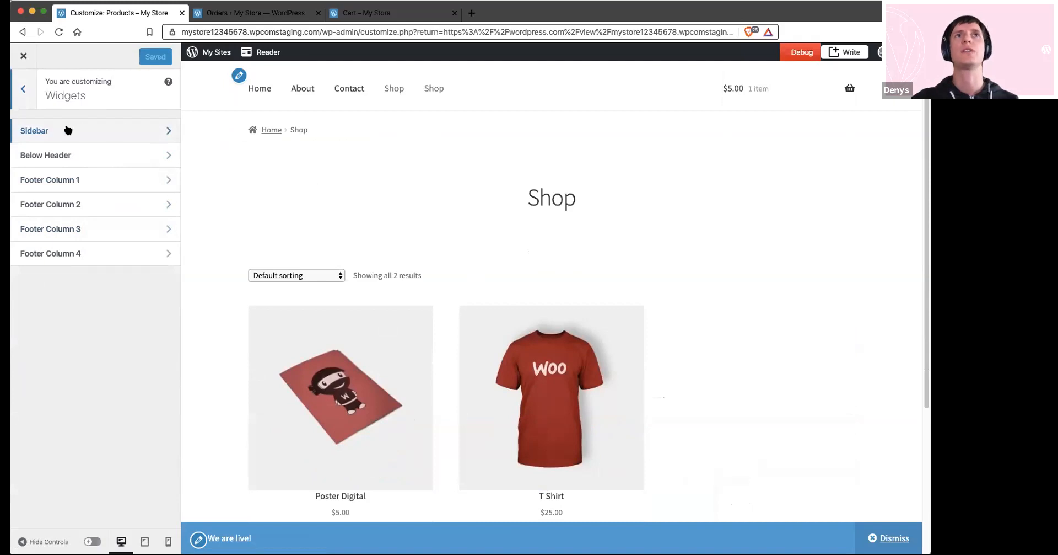
{"action": "left_click", "coordinate": [37, 129]}
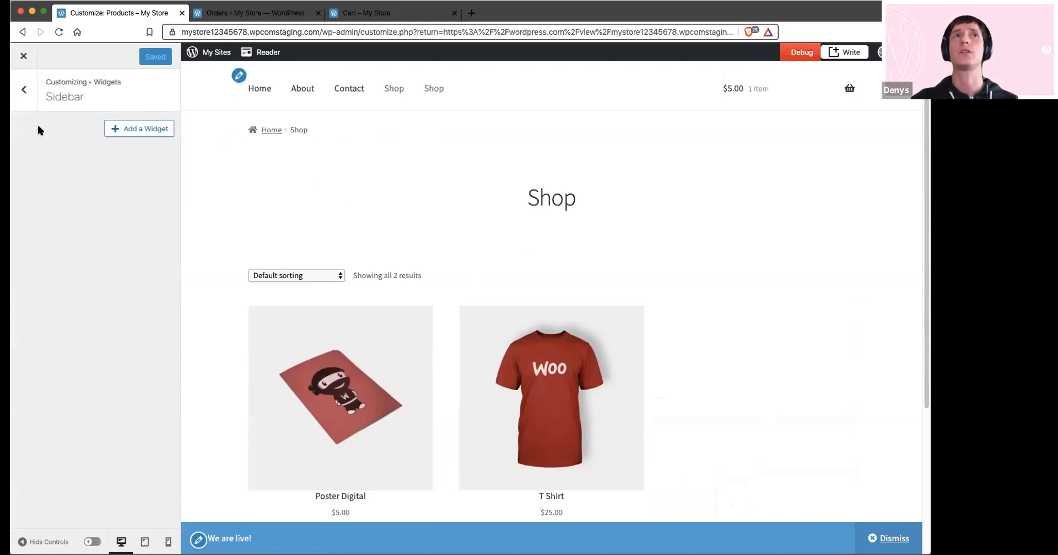
{"action": "left_click", "coordinate": [133, 131]}
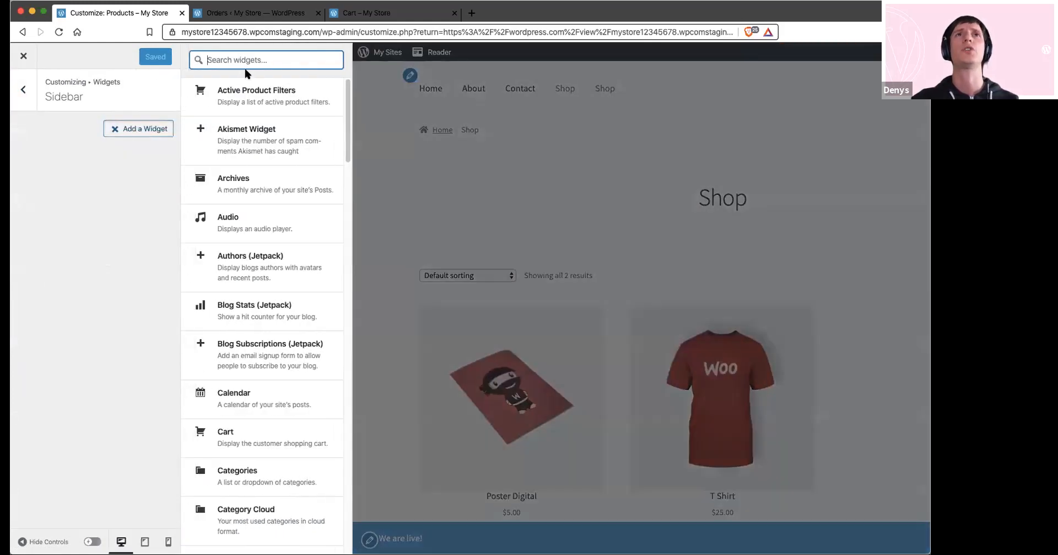
{"action": "type", "text": "woo"}
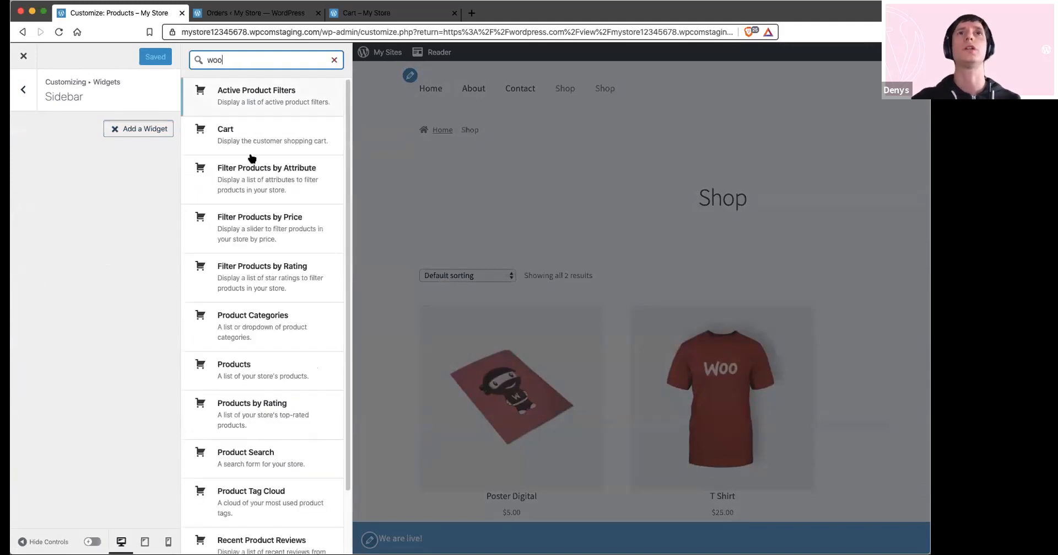
{"action": "left_click", "coordinate": [262, 236]}
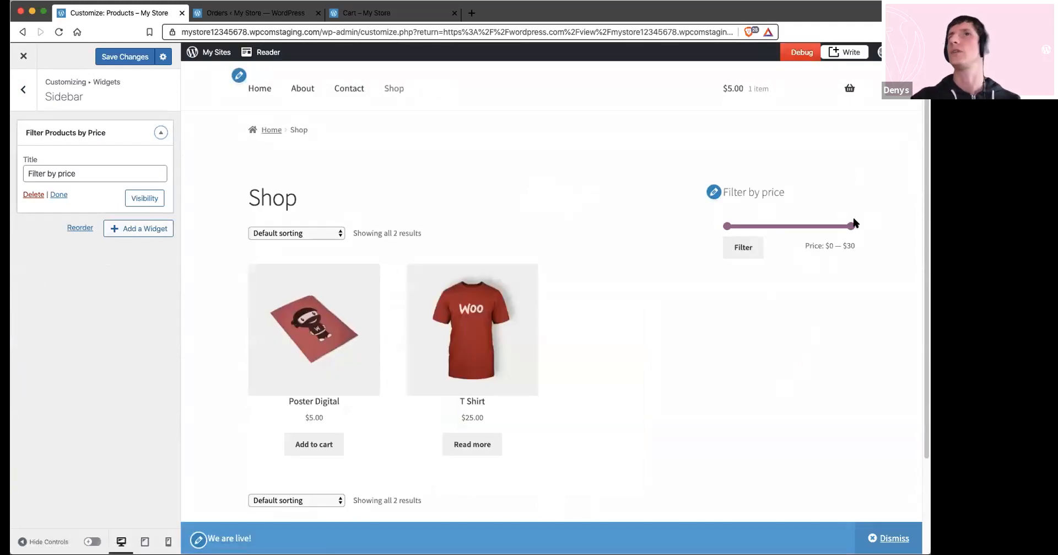
Search the available widgets for "woo" again and add Products by Rating below the price filter in the Sidebar
{"action": "left_click", "coordinate": [132, 229]}
{"action": "type", "text": "woo"}
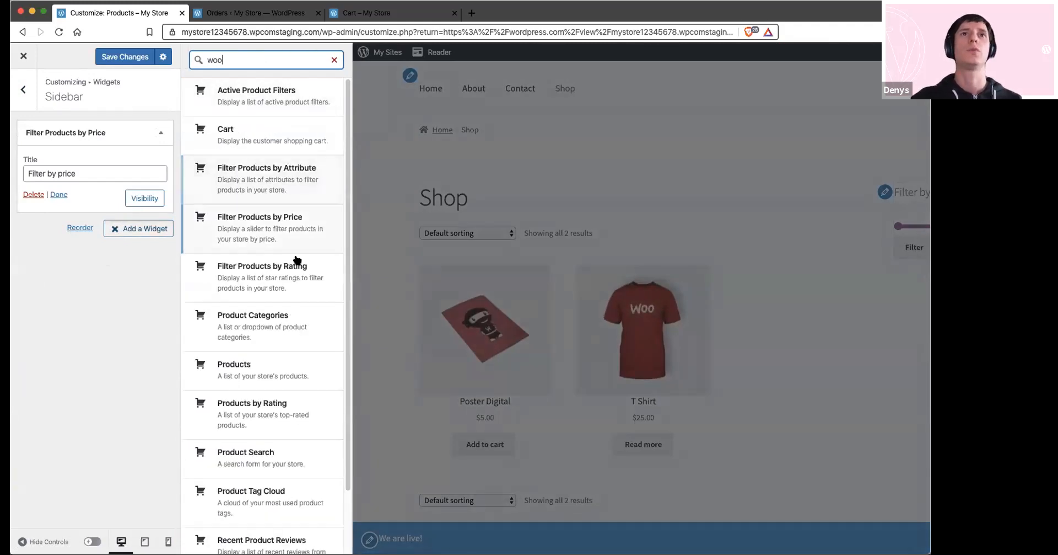
{"action": "scroll", "coordinate": [295, 264], "scroll_direction": "down", "scroll_amount": 3}
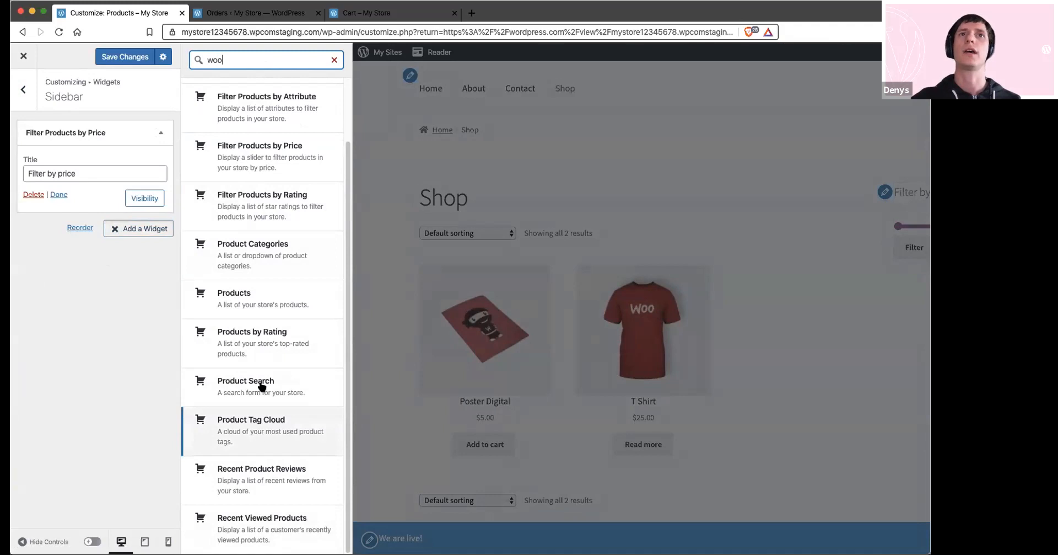
{"action": "left_click", "coordinate": [256, 339]}
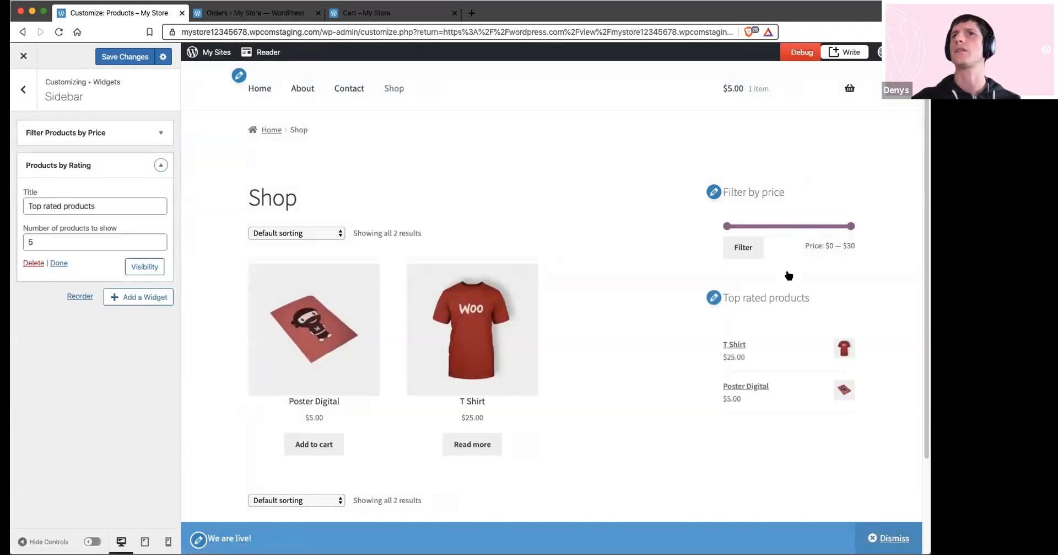
Try the previewed price filter with a $10 maximum, save the Sidebar changes and close the Customizer
{"action": "left_click_drag", "start_coordinate": [849, 226], "coordinate": [779, 225]}
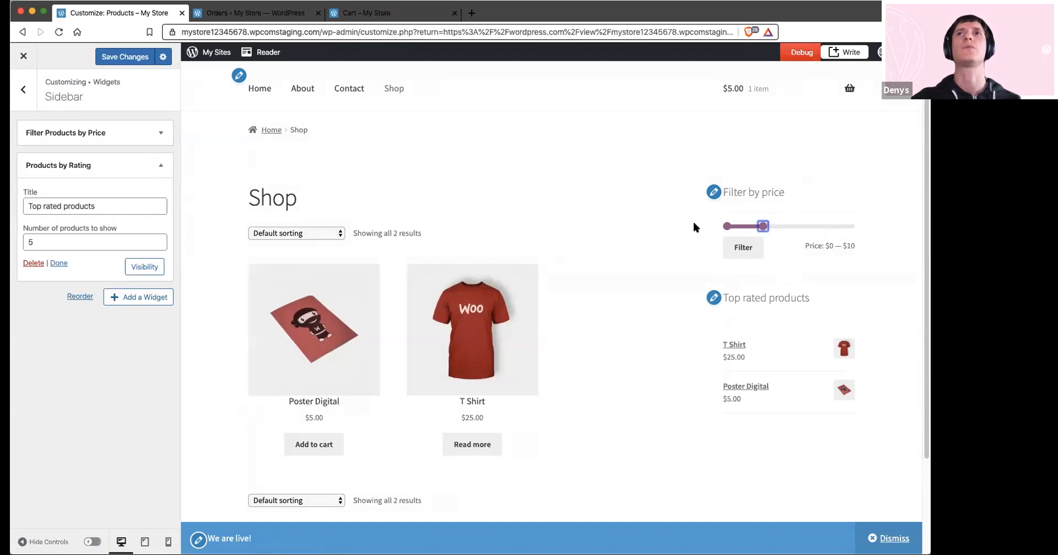
{"action": "left_click", "coordinate": [102, 57]}
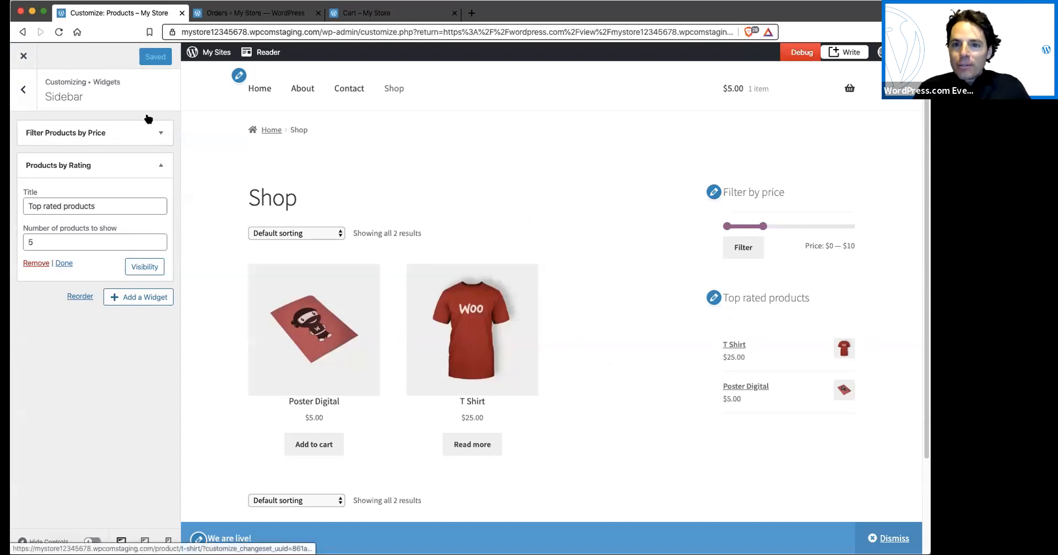
{"action": "left_click", "coordinate": [24, 56]}
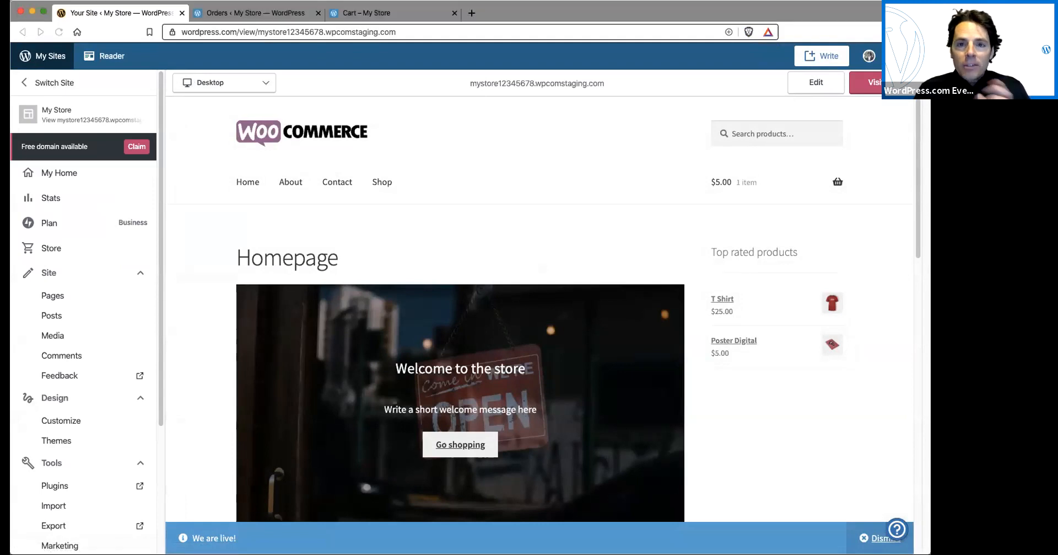
{"action": "left_click", "coordinate": [735, 436]}
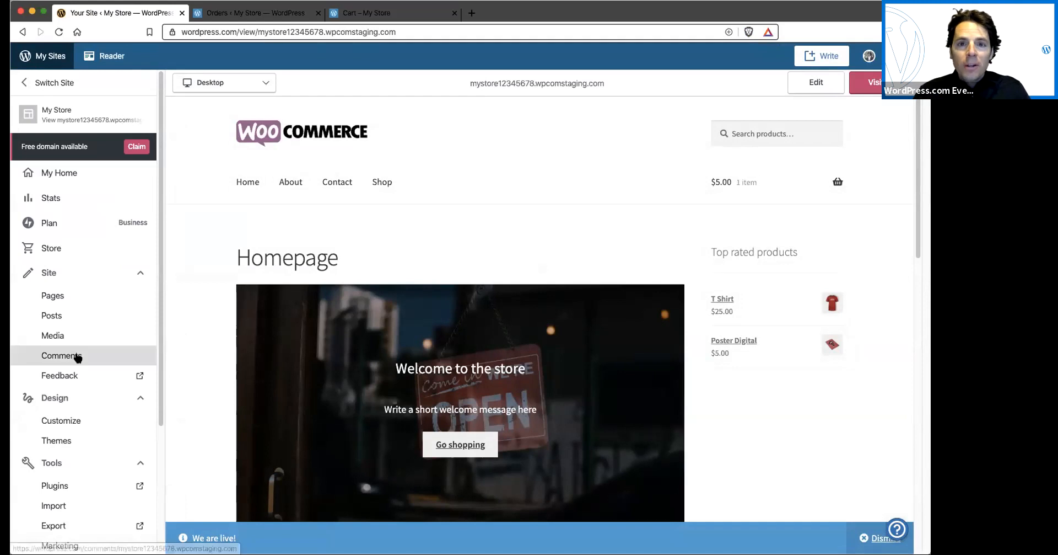
{"action": "scroll", "coordinate": [78, 356], "scroll_direction": "down", "scroll_amount": 5}
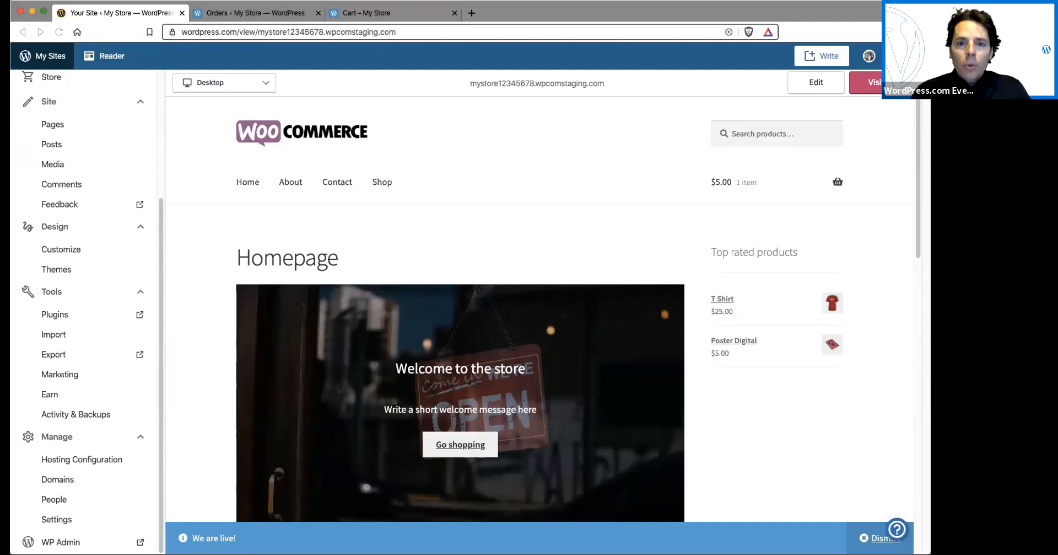
{"action": "left_click", "coordinate": [749, 477]}
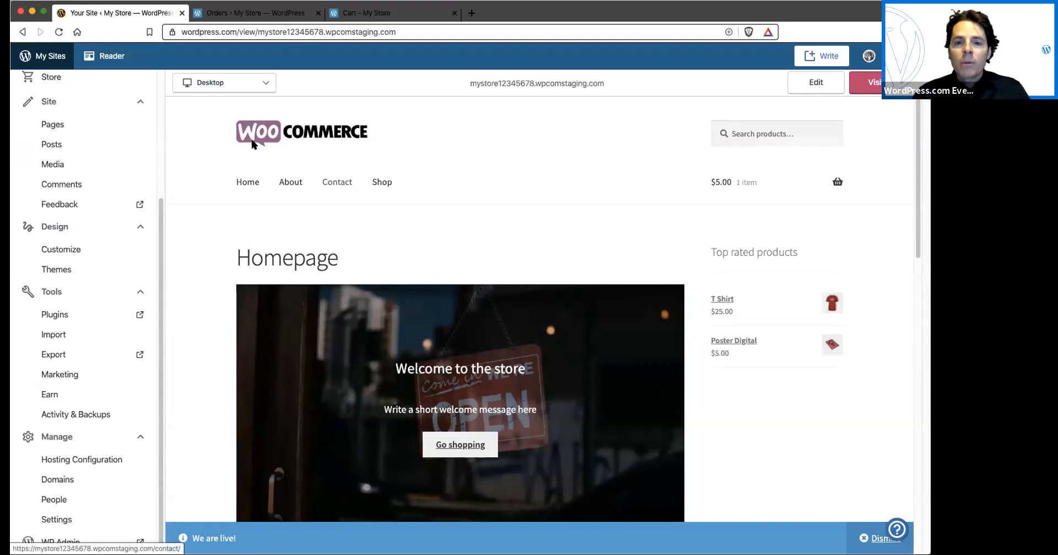
{"action": "scroll", "coordinate": [154, 130], "scroll_direction": "up", "scroll_amount": 5}
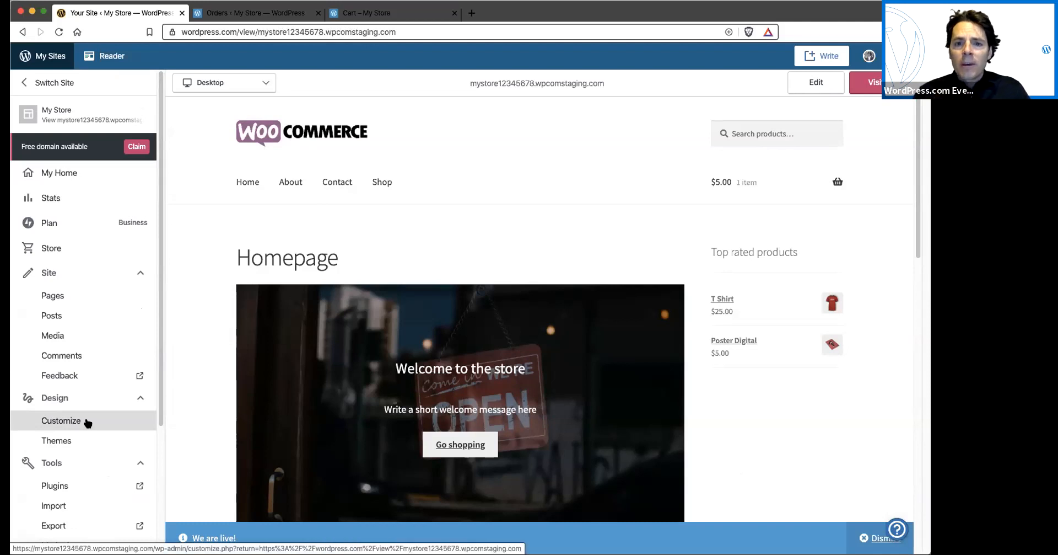
Open the site identity settings in the Customizer and choose cd_4_angle.jpg from the Media Library as the replacement logo
{"action": "left_click", "coordinate": [47, 422]}
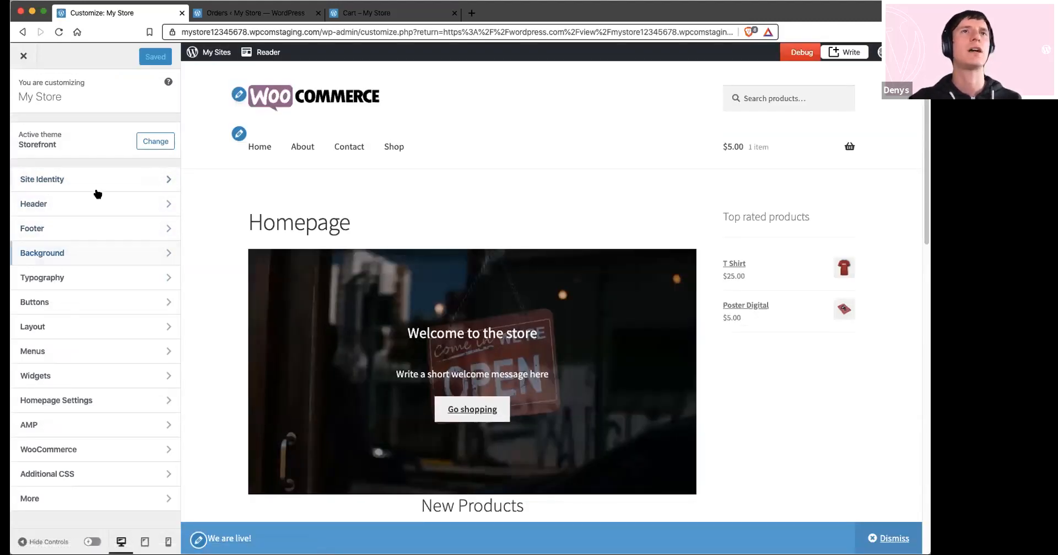
{"action": "left_click", "coordinate": [238, 94]}
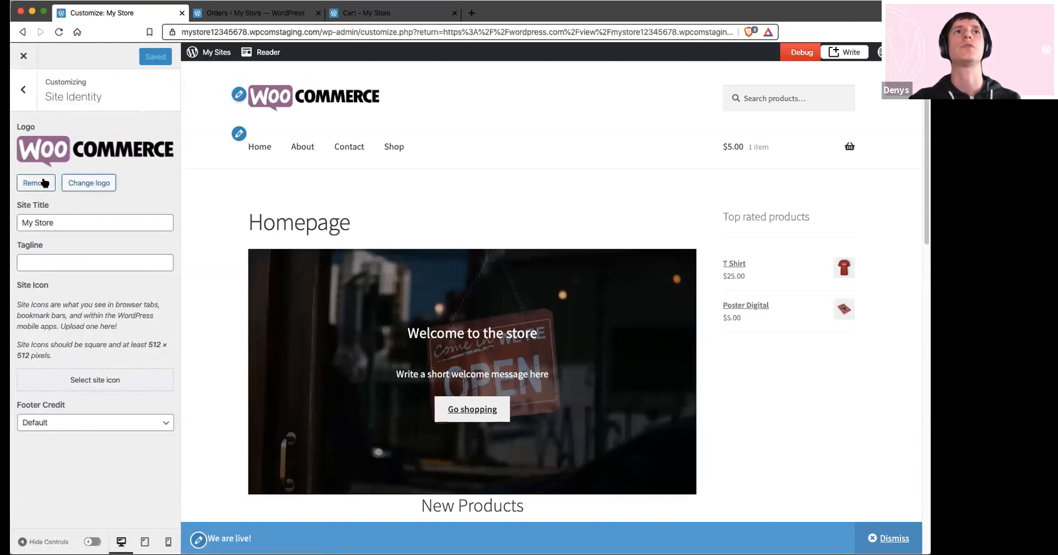
{"action": "left_click", "coordinate": [71, 183]}
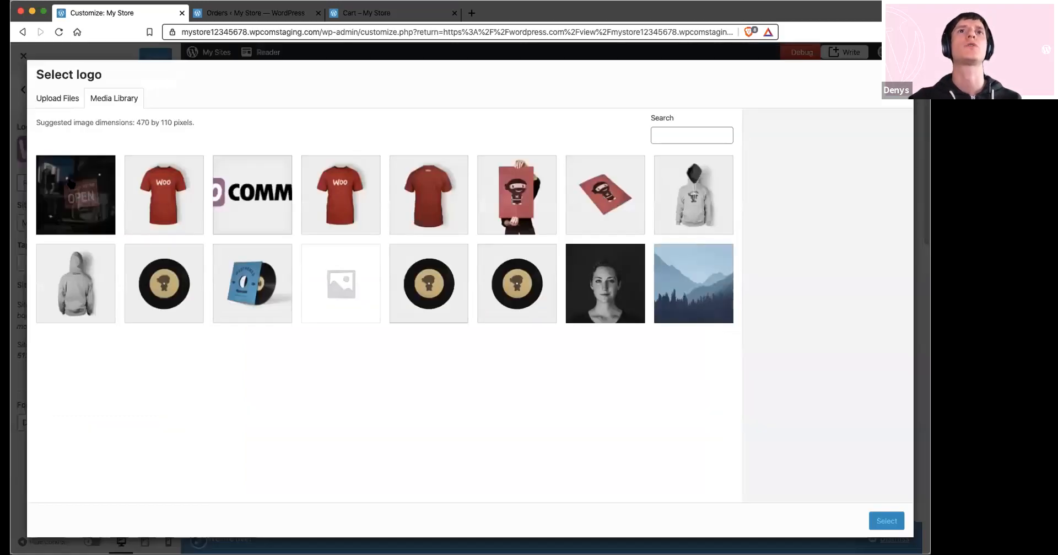
{"action": "left_click", "coordinate": [229, 264]}
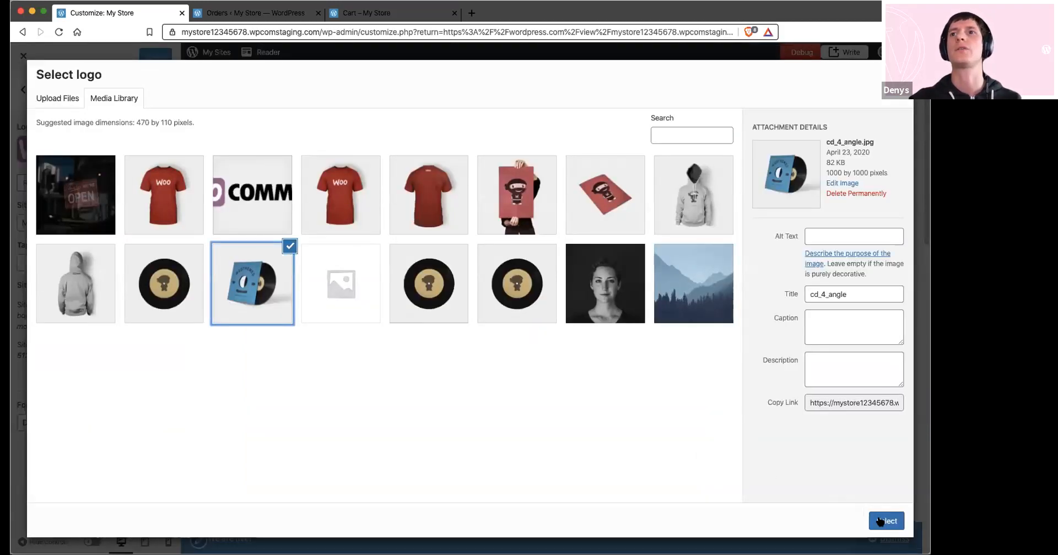
{"action": "left_click", "coordinate": [882, 522]}
Extend the logo's crop area upward and downward to include the whole record sleeve, crop the image and save the site changes
{"action": "left_click_drag", "start_coordinate": [470, 248], "coordinate": [472, 174]}
{"action": "left_click_drag", "start_coordinate": [470, 342], "coordinate": [470, 415]}
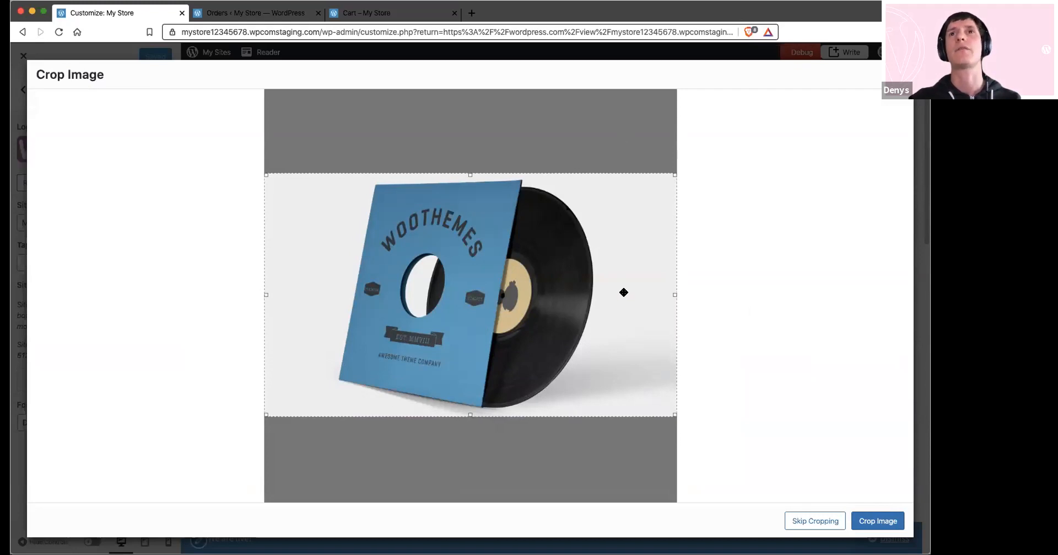
{"action": "left_click", "coordinate": [878, 522]}
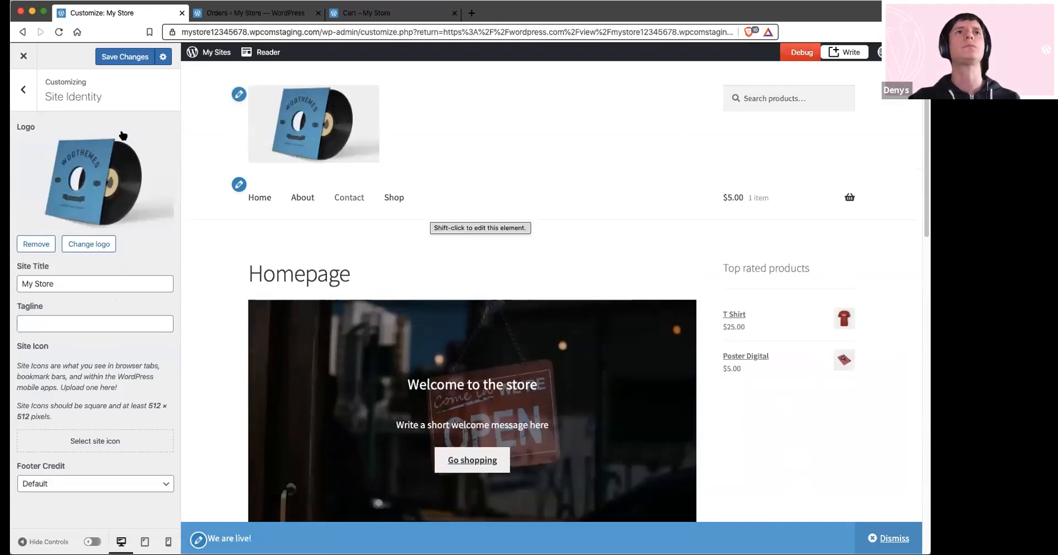
{"action": "left_click", "coordinate": [23, 89]}
{"action": "left_click", "coordinate": [115, 56]}
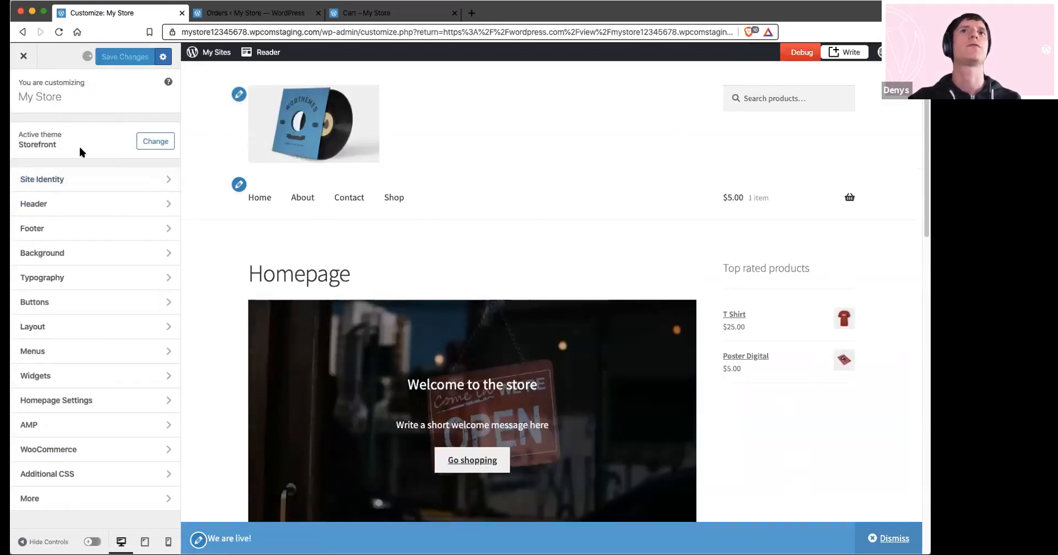
Set the WooCommerce product catalog to 2 products per row and check the Shop page preview
{"action": "left_click", "coordinate": [55, 449]}
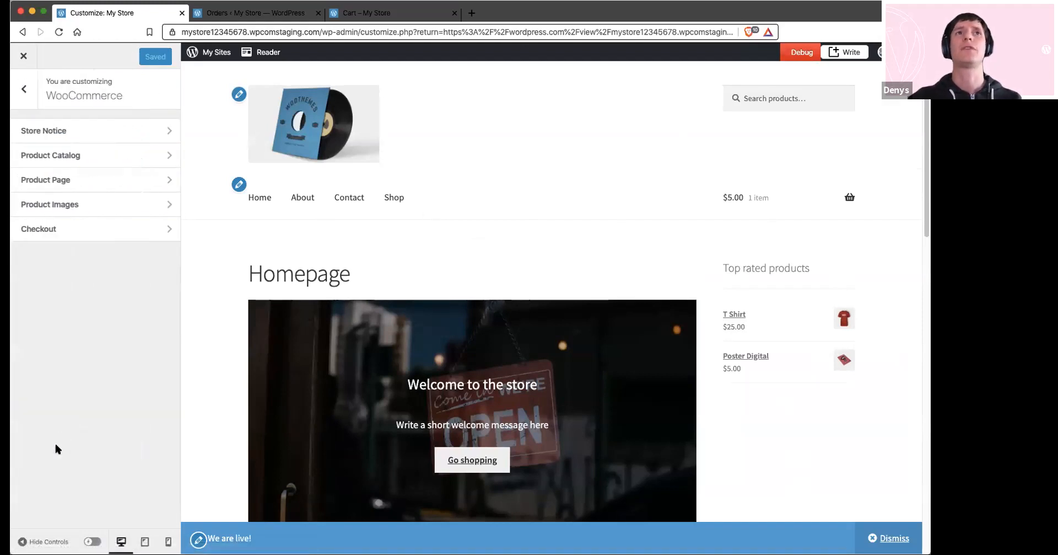
{"action": "left_click", "coordinate": [50, 155]}
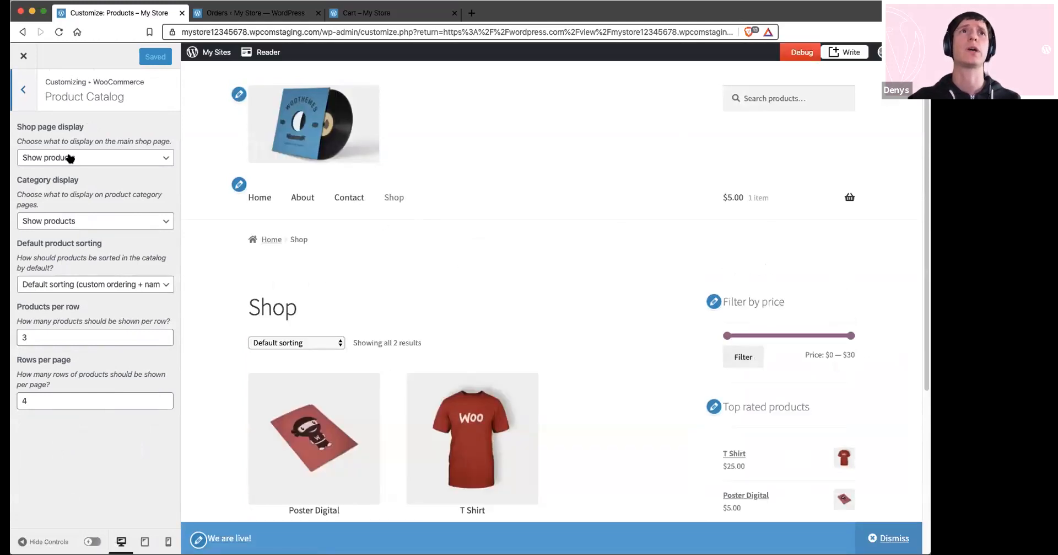
{"action": "left_click", "coordinate": [164, 339]}
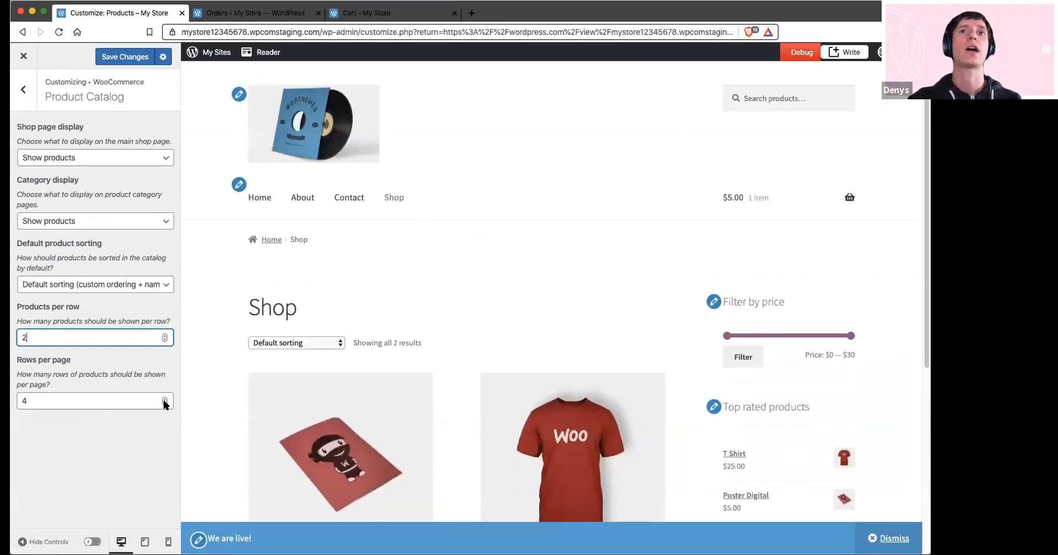
{"action": "scroll", "coordinate": [482, 333], "scroll_direction": "down", "scroll_amount": 3}
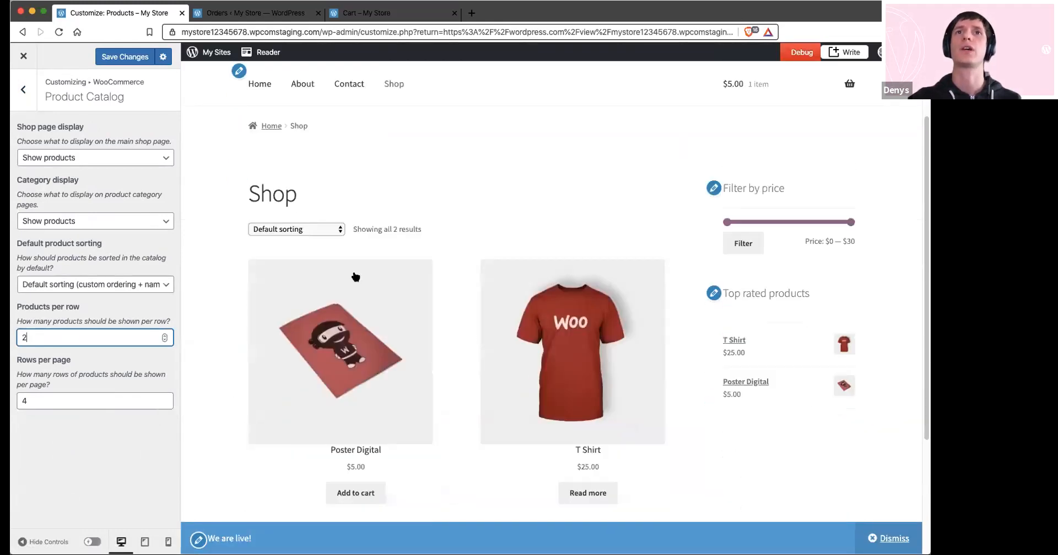
Set the Shop page display to Show categories & products and review the categories and products in the preview
{"action": "left_click", "coordinate": [23, 90]}
{"action": "left_click", "coordinate": [86, 158]}
{"action": "left_click", "coordinate": [73, 159]}
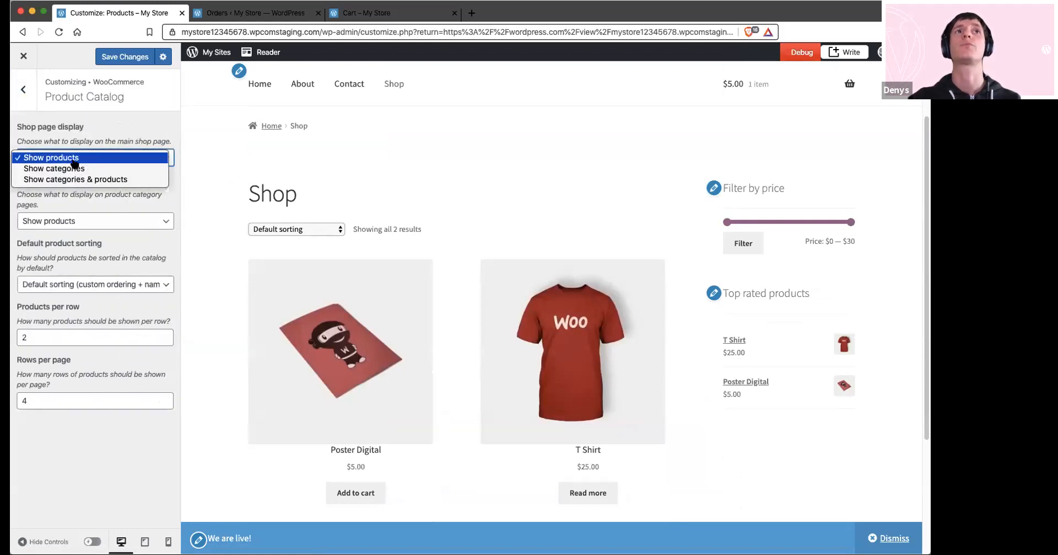
{"action": "left_click", "coordinate": [75, 180]}
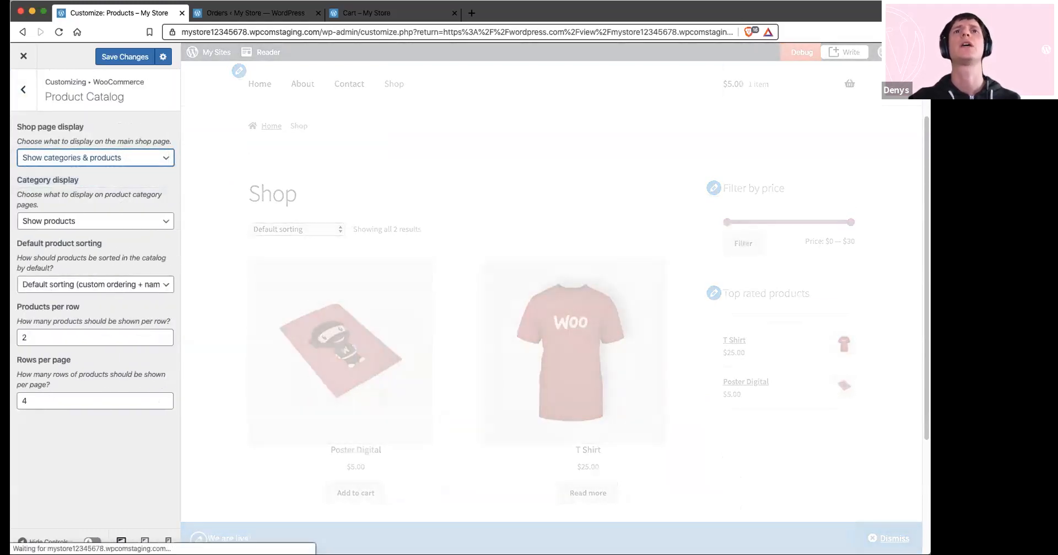
{"action": "scroll", "coordinate": [380, 337], "scroll_direction": "down", "scroll_amount": 1}
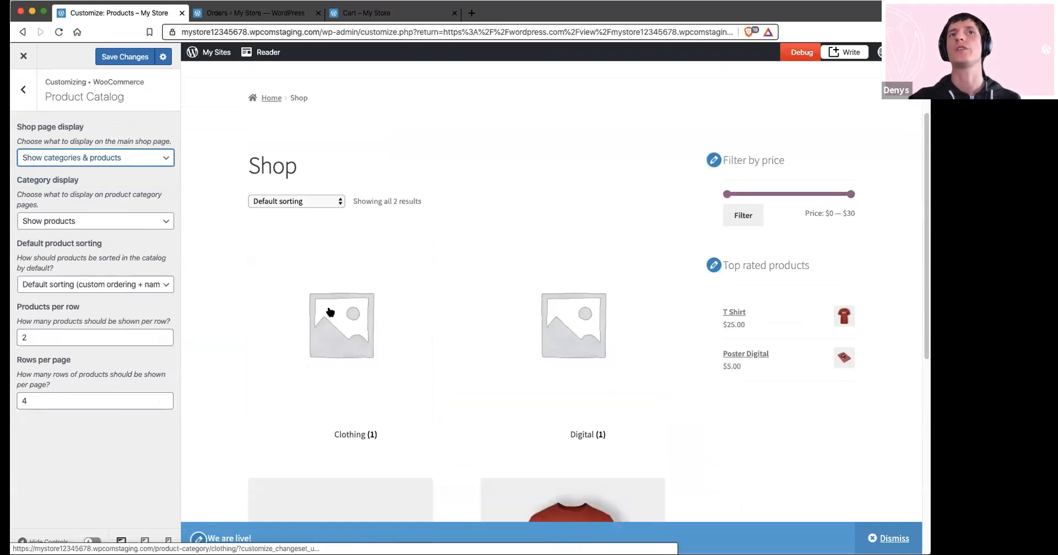
{"action": "scroll", "coordinate": [331, 325], "scroll_direction": "down", "scroll_amount": 1}
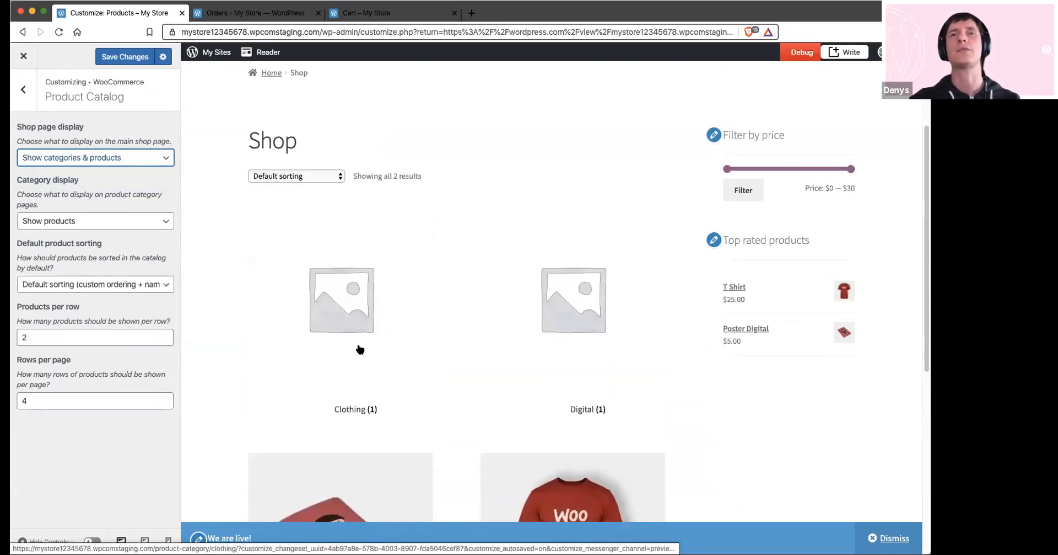
{"action": "scroll", "coordinate": [428, 345], "scroll_direction": "down", "scroll_amount": 5}
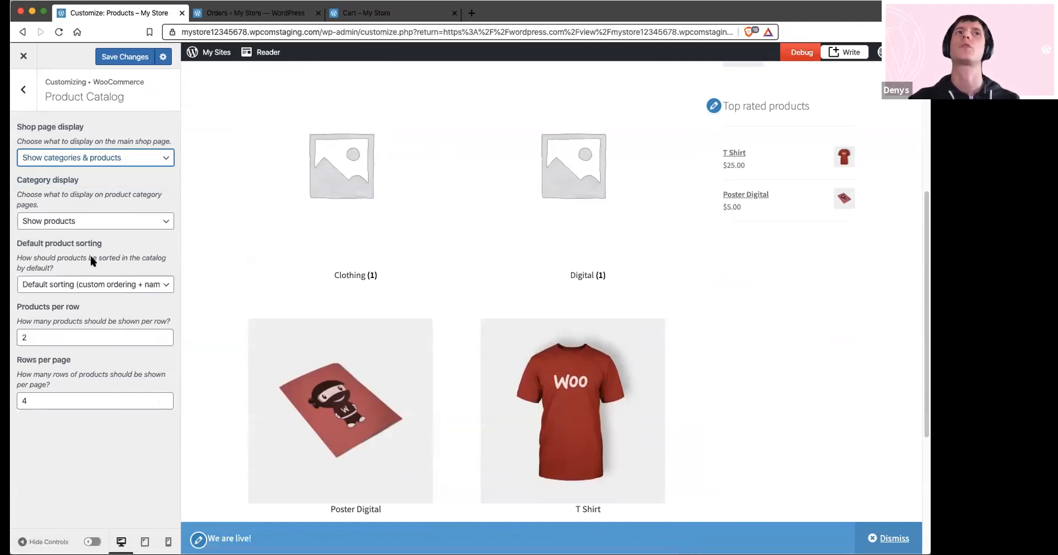
Look at the product image thumbnail cropping options and save the WooCommerce catalog changes
{"action": "left_click", "coordinate": [22, 93]}
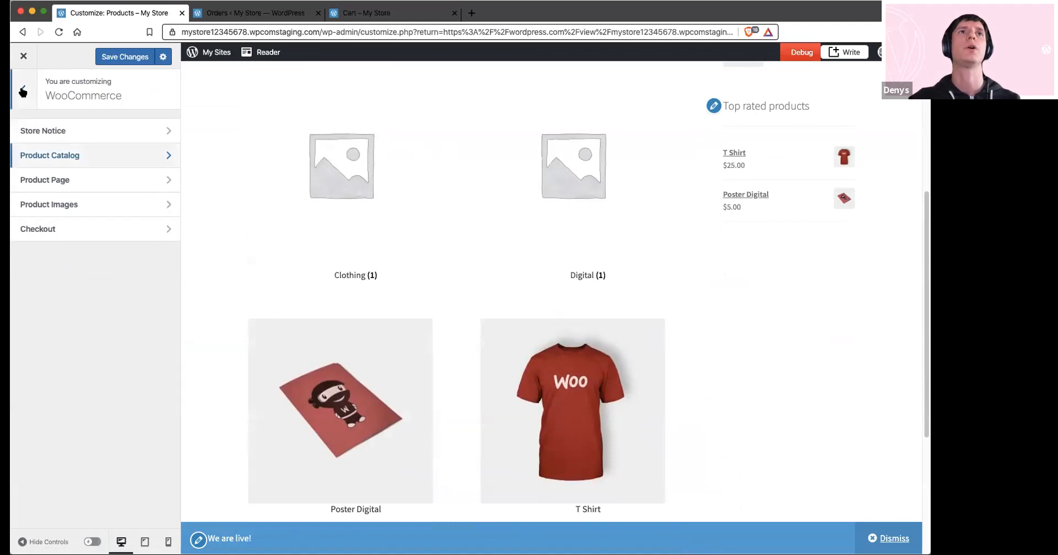
{"action": "left_click", "coordinate": [38, 205]}
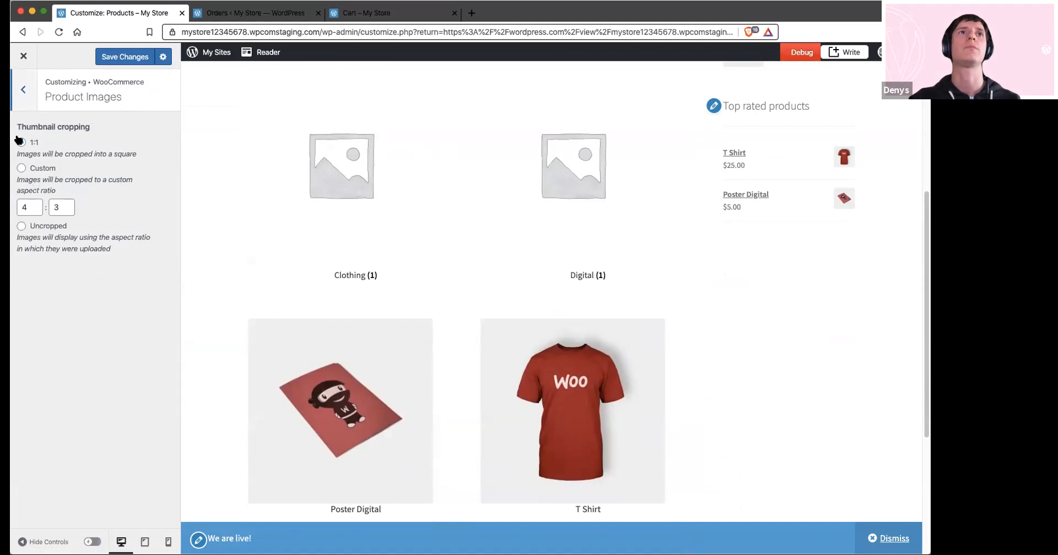
{"action": "left_click", "coordinate": [25, 91]}
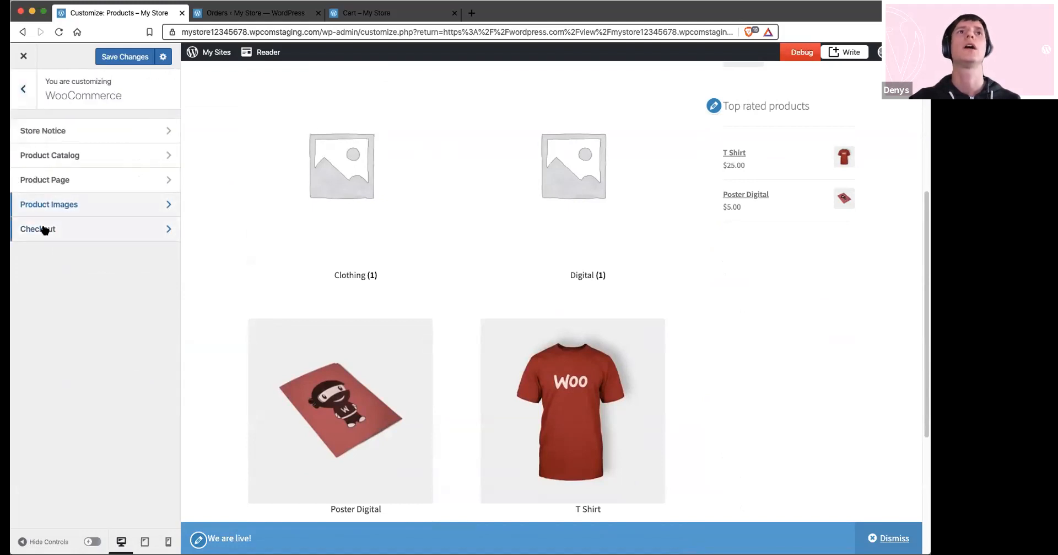
{"action": "left_click", "coordinate": [110, 57]}
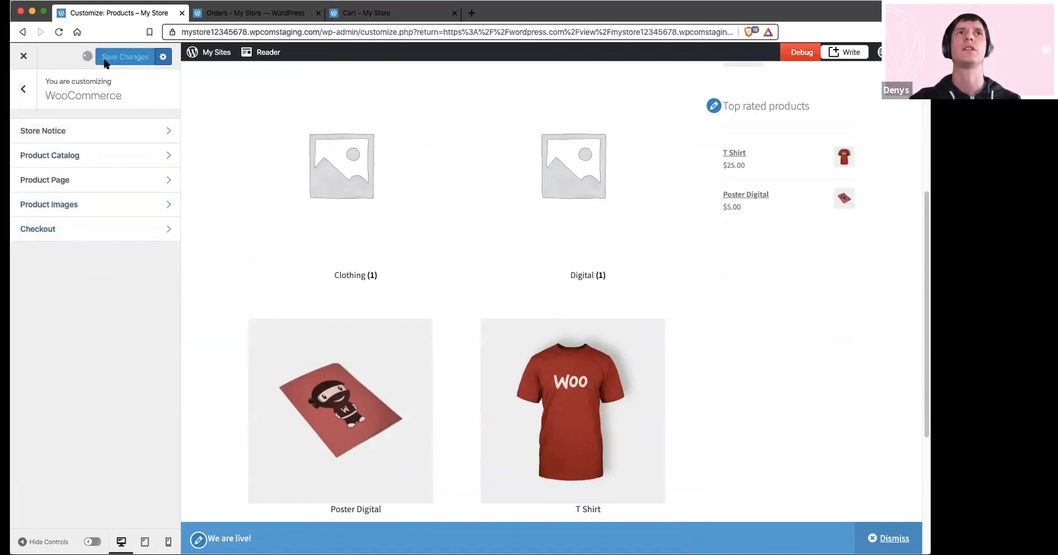
{"action": "left_click", "coordinate": [25, 91]}
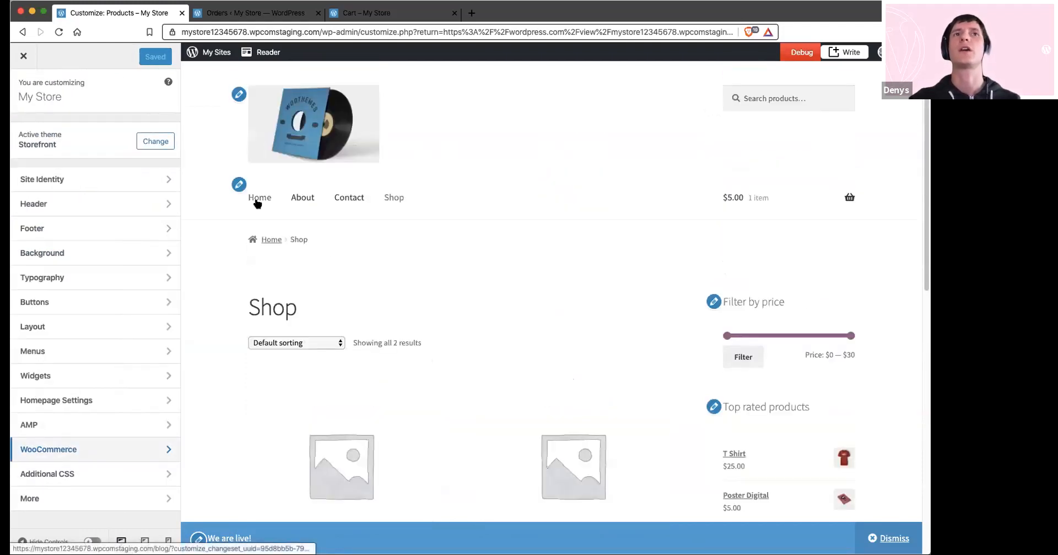
Return the preview to the homepage and review its welcome banner, New Products section and featured T Shirt
{"action": "left_click", "coordinate": [343, 154]}
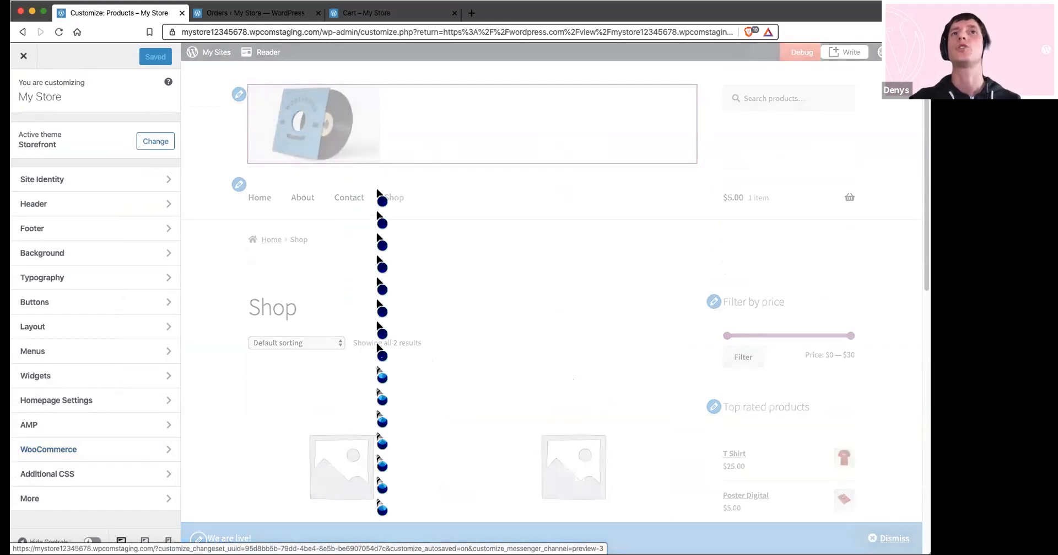
{"action": "scroll", "coordinate": [379, 230], "scroll_direction": "down", "scroll_amount": 5}
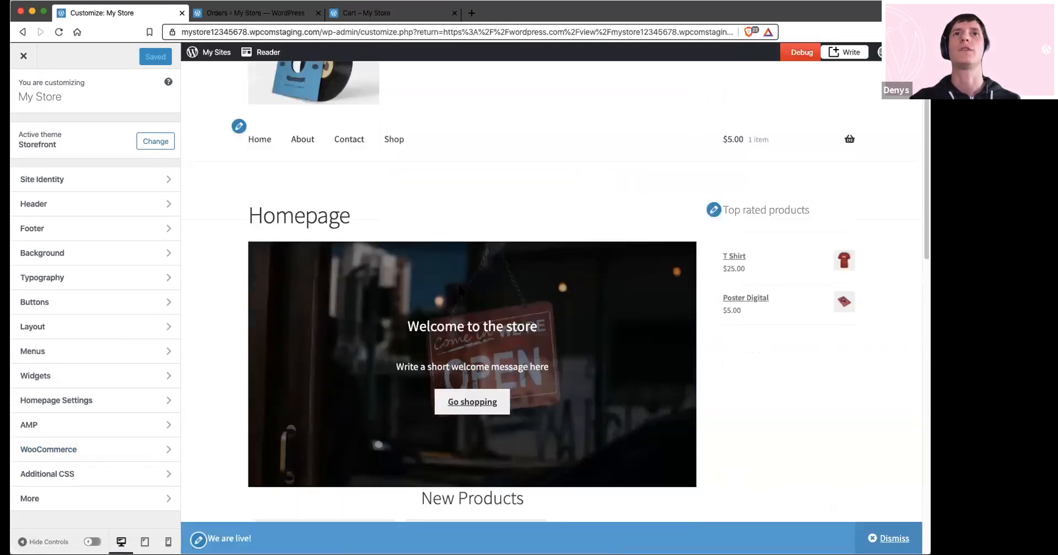
{"action": "scroll", "coordinate": [412, 277], "scroll_direction": "down", "scroll_amount": 7}
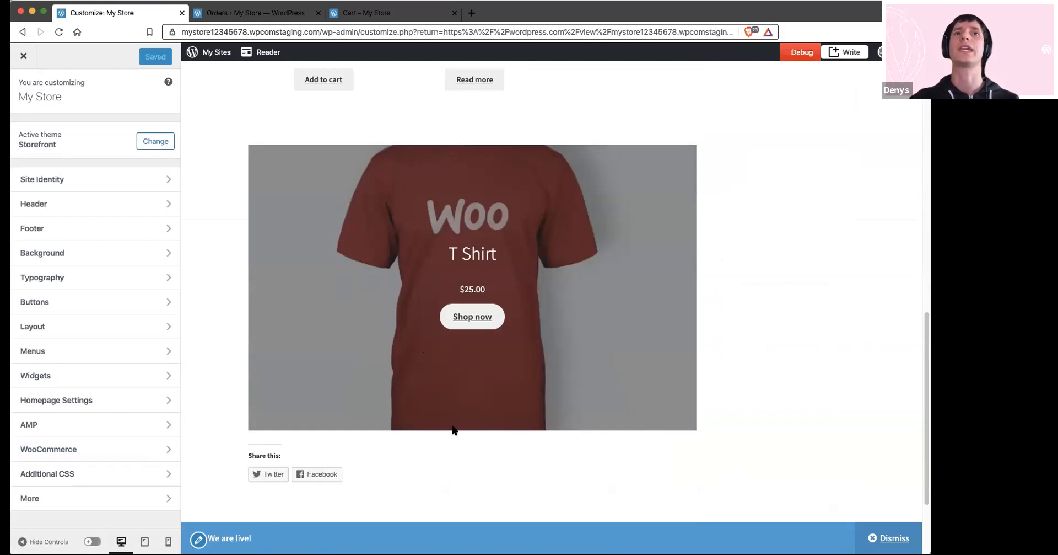
{"action": "scroll", "coordinate": [438, 389], "scroll_direction": "up", "scroll_amount": 10}
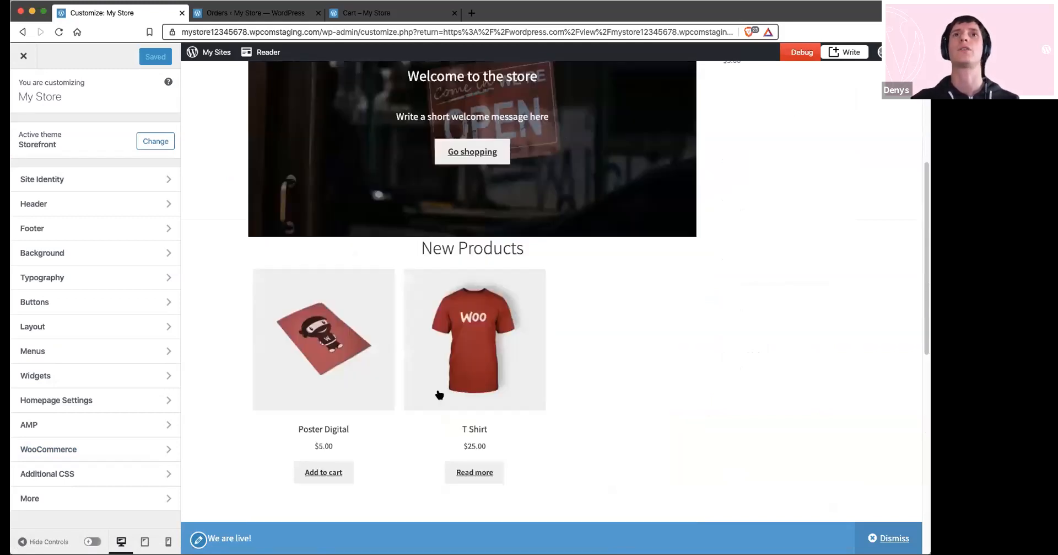
{"action": "scroll", "coordinate": [438, 390], "scroll_direction": "up", "scroll_amount": 5}
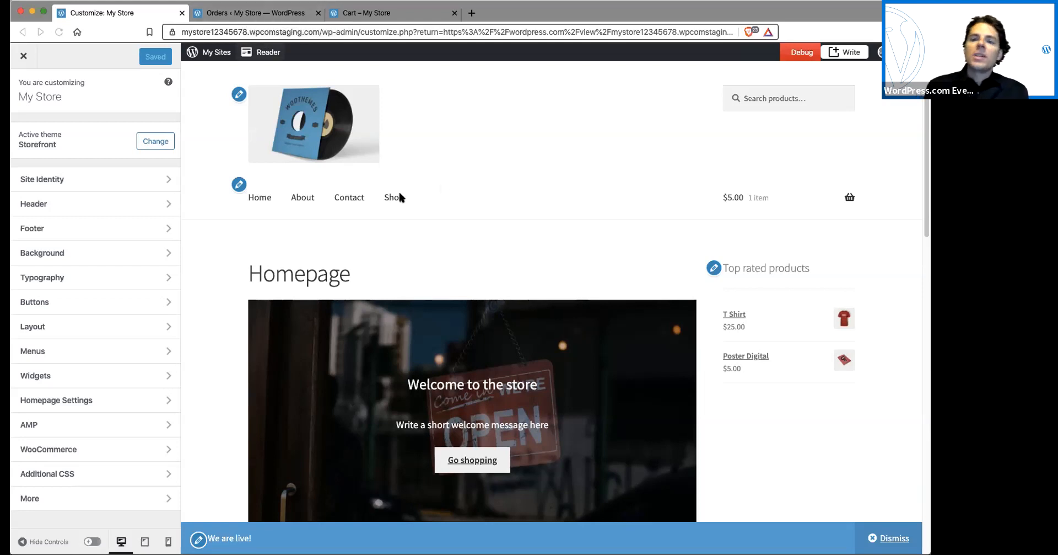
Preview the T Shirt product page from the homepage's New Products section and examine its stock status
{"action": "scroll", "coordinate": [431, 314], "scroll_direction": "down", "scroll_amount": 6}
{"action": "left_click", "coordinate": [499, 347]}
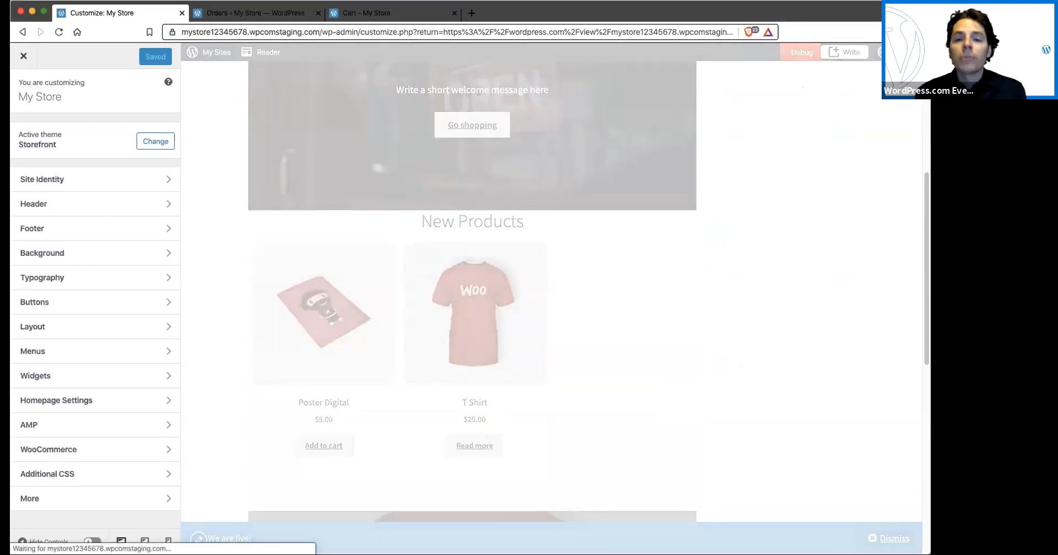
{"action": "scroll", "coordinate": [476, 312], "scroll_direction": "down", "scroll_amount": 2}
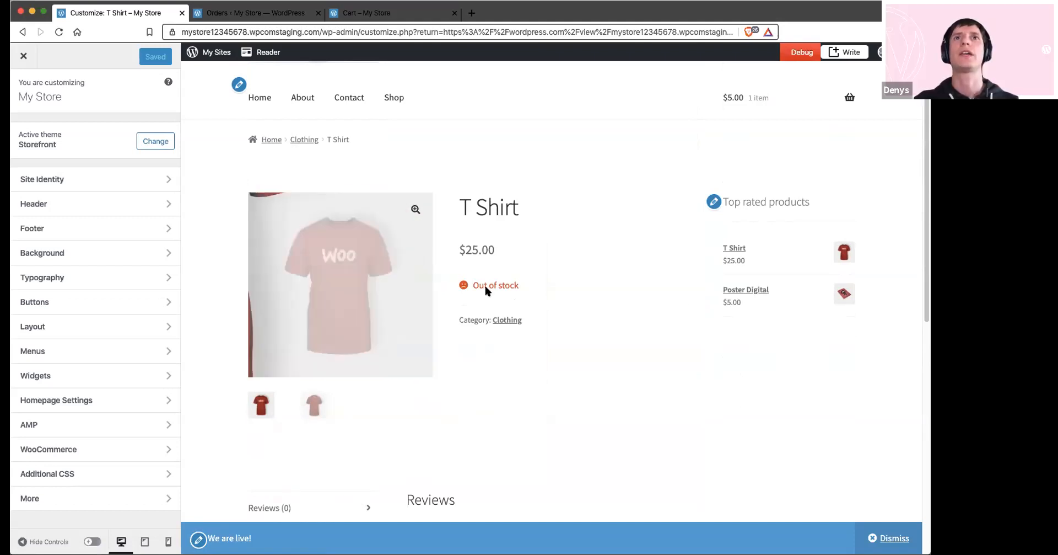
{"action": "left_click_drag", "start_coordinate": [471, 283], "coordinate": [537, 281]}
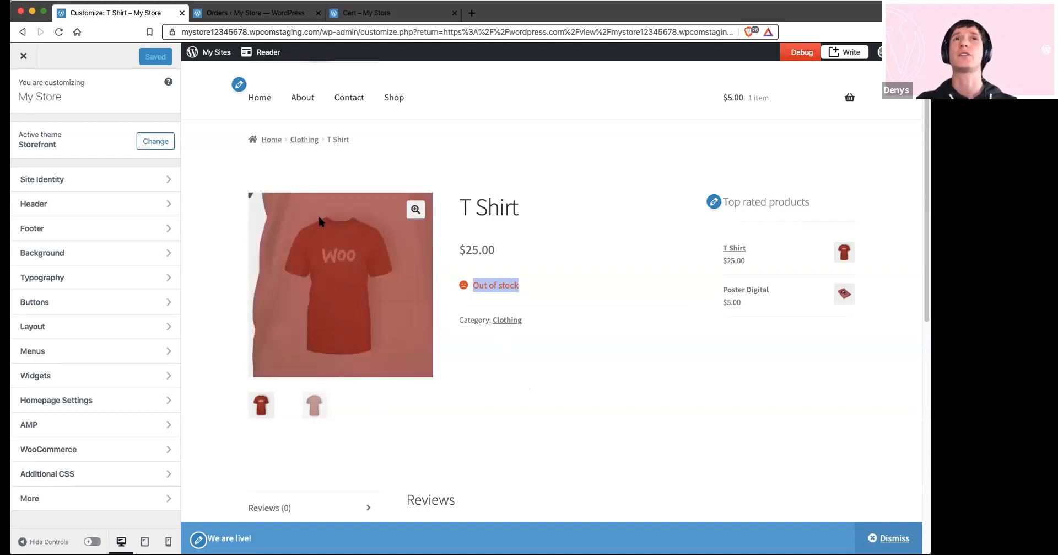
Open the site's WordPress.com media library and select the second front-view Woo T-shirt image
{"action": "left_click", "coordinate": [274, 15]}
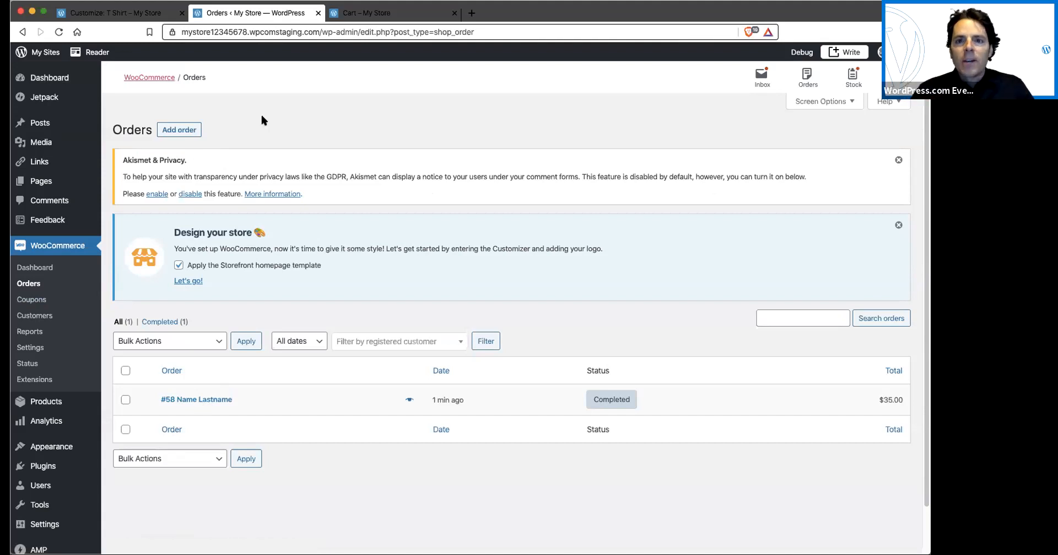
{"action": "mouse_move", "coordinate": [41, 141]}
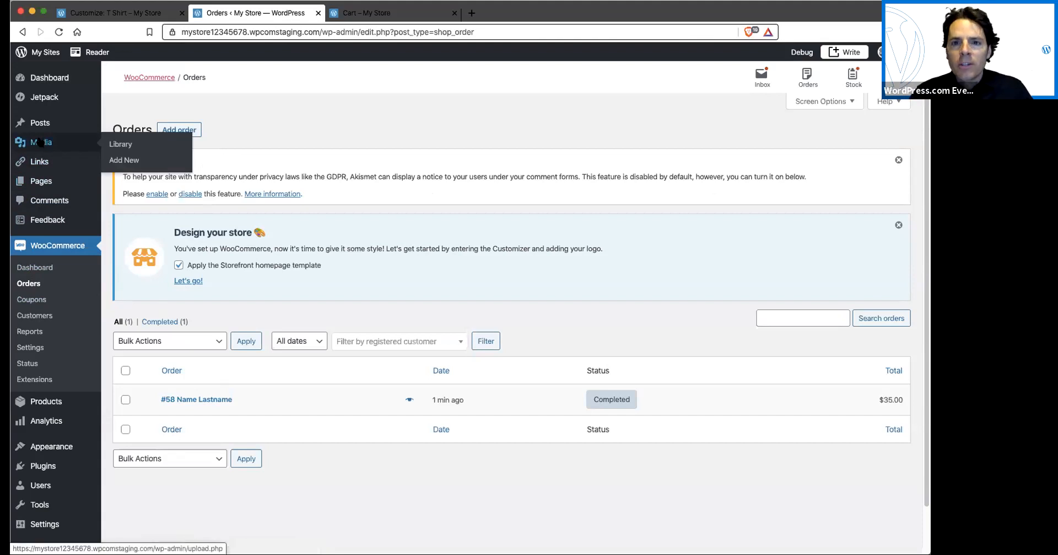
{"action": "left_click", "coordinate": [41, 142]}
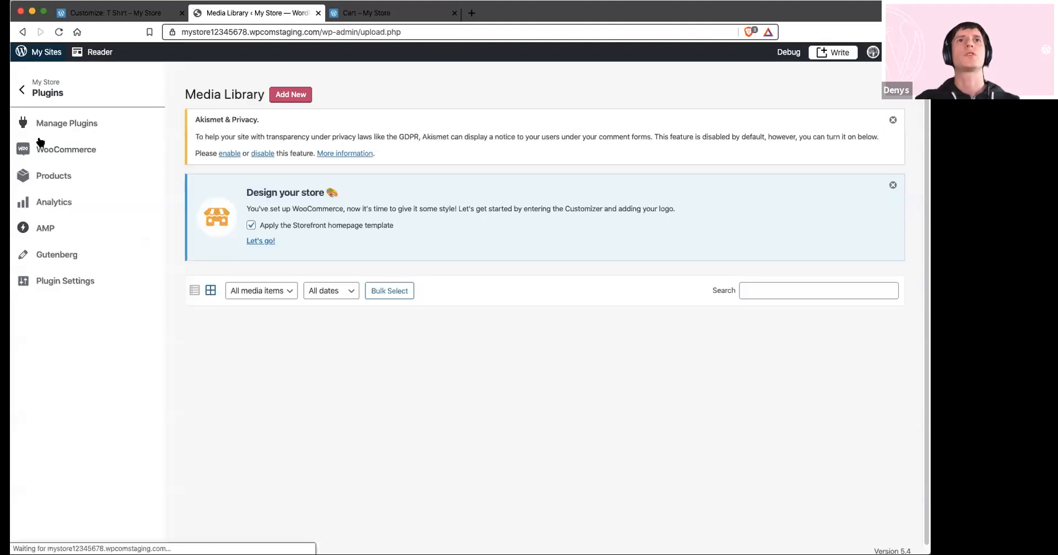
{"action": "left_click", "coordinate": [59, 31]}
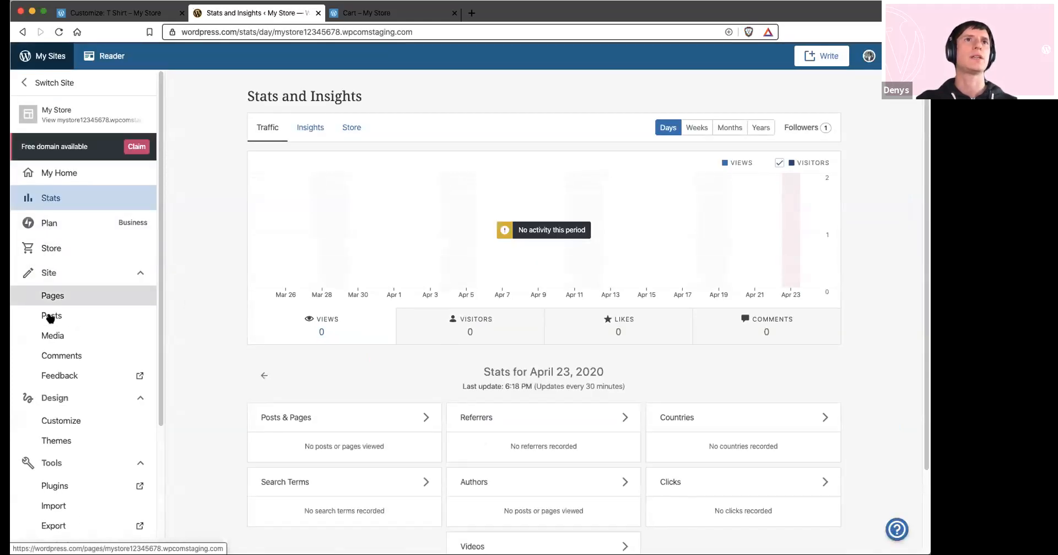
{"action": "left_click", "coordinate": [54, 341]}
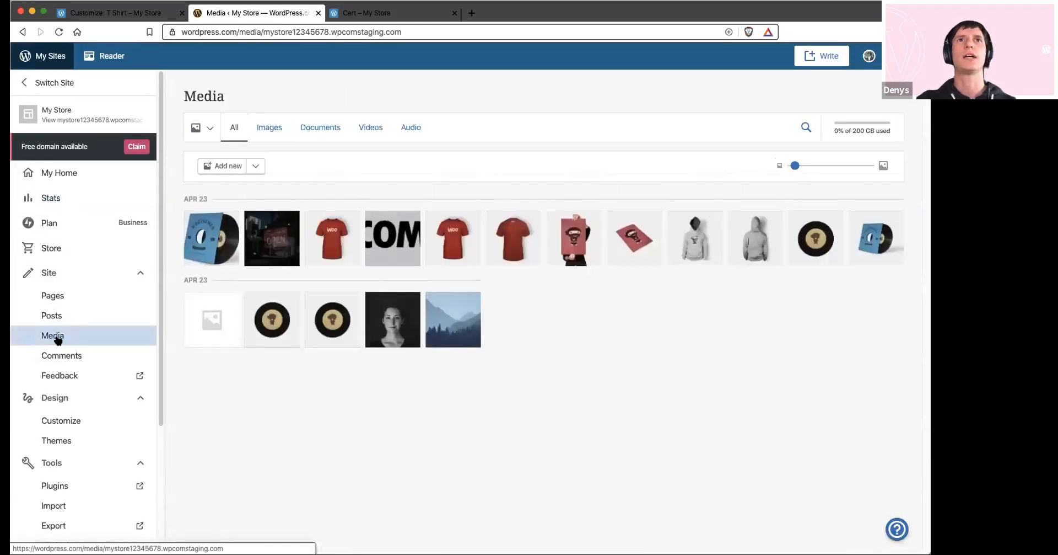
{"action": "left_click", "coordinate": [462, 247]}
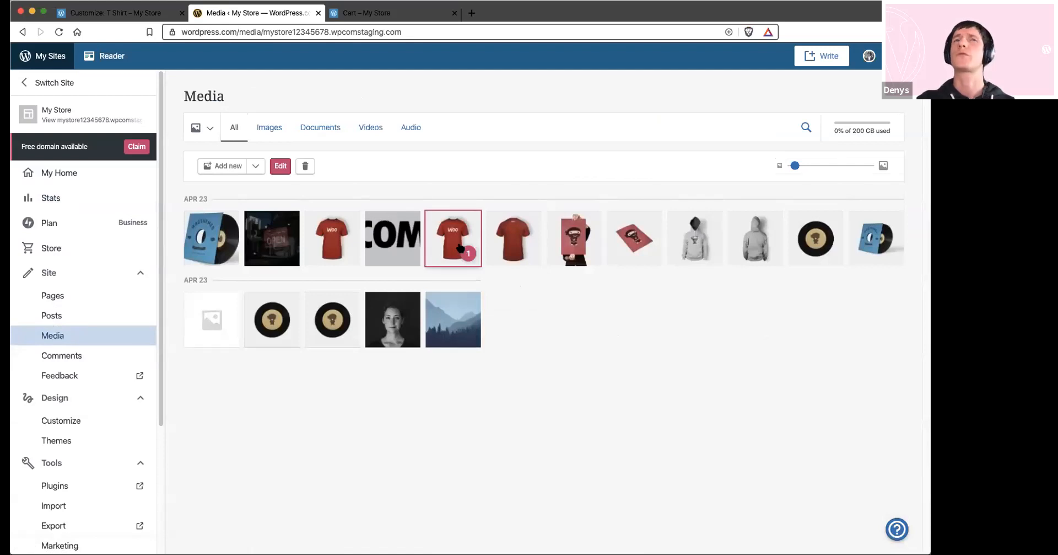
Open the WP Admin media library and review the attachment details and full edit page of the T_1_front image
{"action": "scroll", "coordinate": [96, 536], "scroll_direction": "down", "scroll_amount": 3}
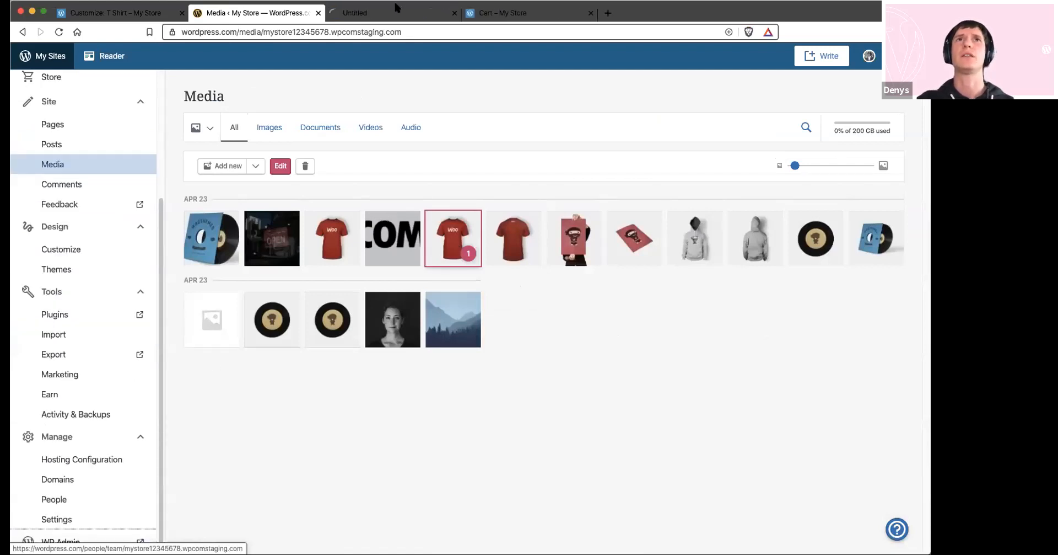
{"action": "left_click", "coordinate": [66, 541]}
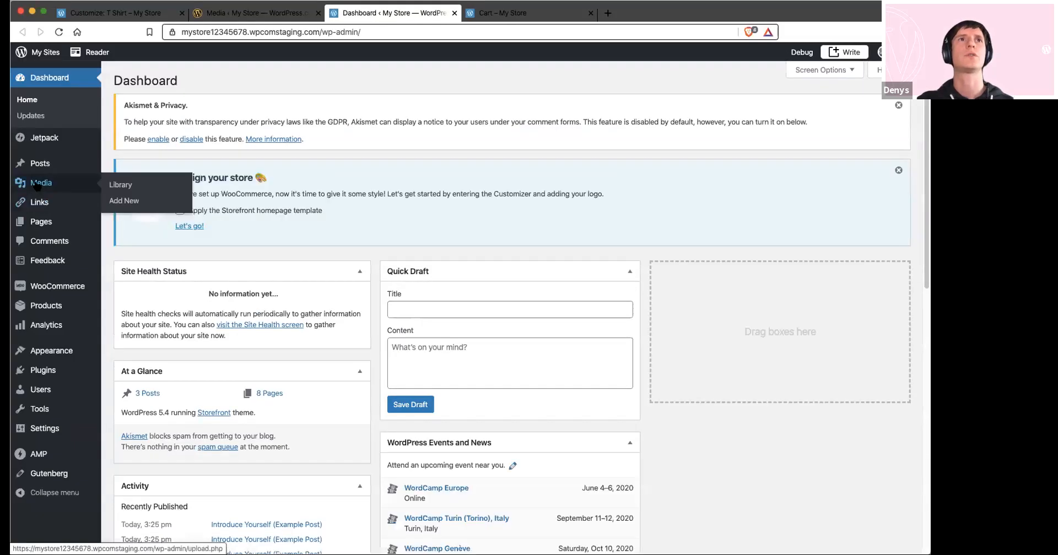
{"action": "left_click", "coordinate": [123, 186]}
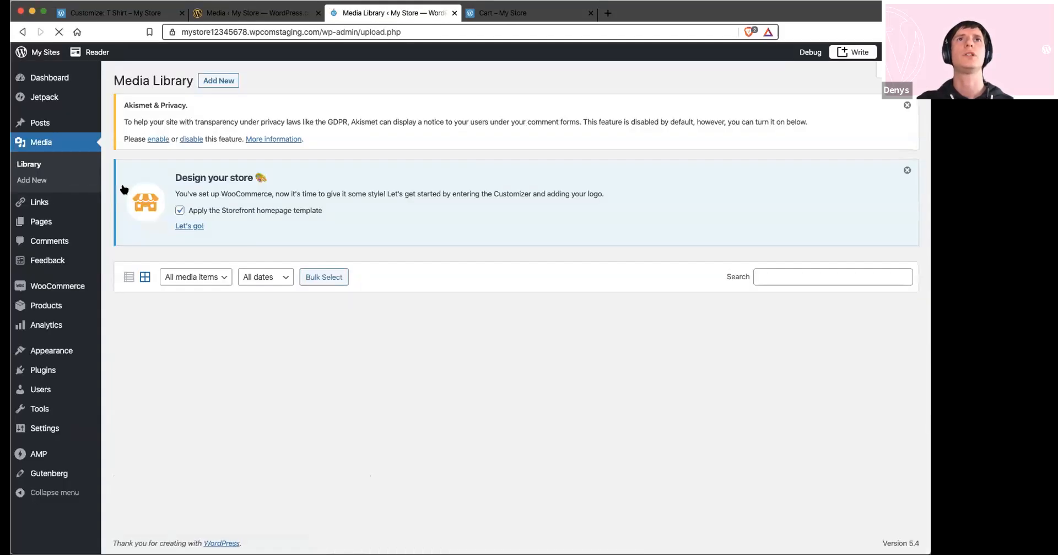
{"action": "left_click", "coordinate": [237, 352]}
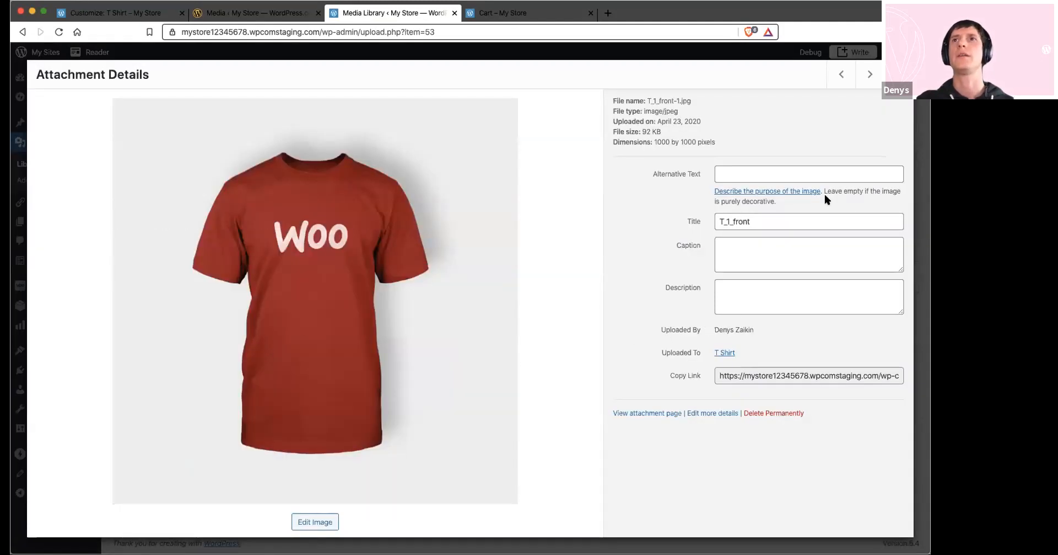
{"action": "left_click", "coordinate": [713, 413]}
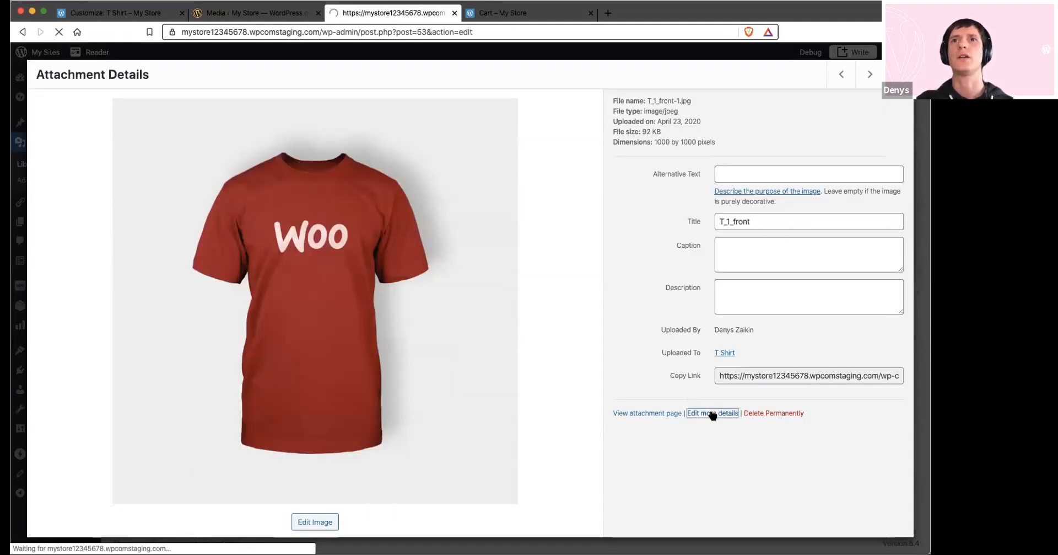
{"action": "scroll", "coordinate": [540, 312], "scroll_direction": "down", "scroll_amount": 5}
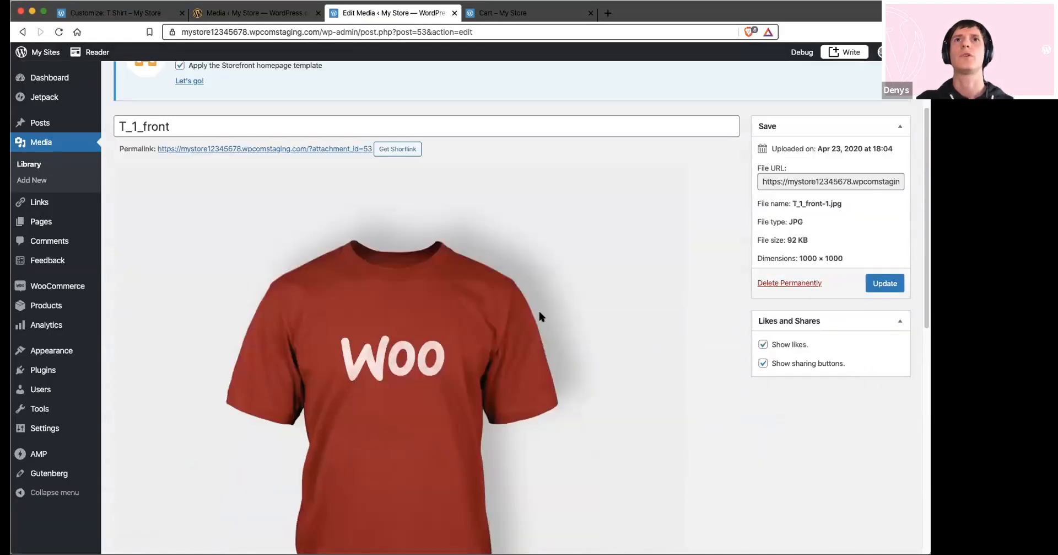
{"action": "scroll", "coordinate": [539, 311], "scroll_direction": "up", "scroll_amount": 3}
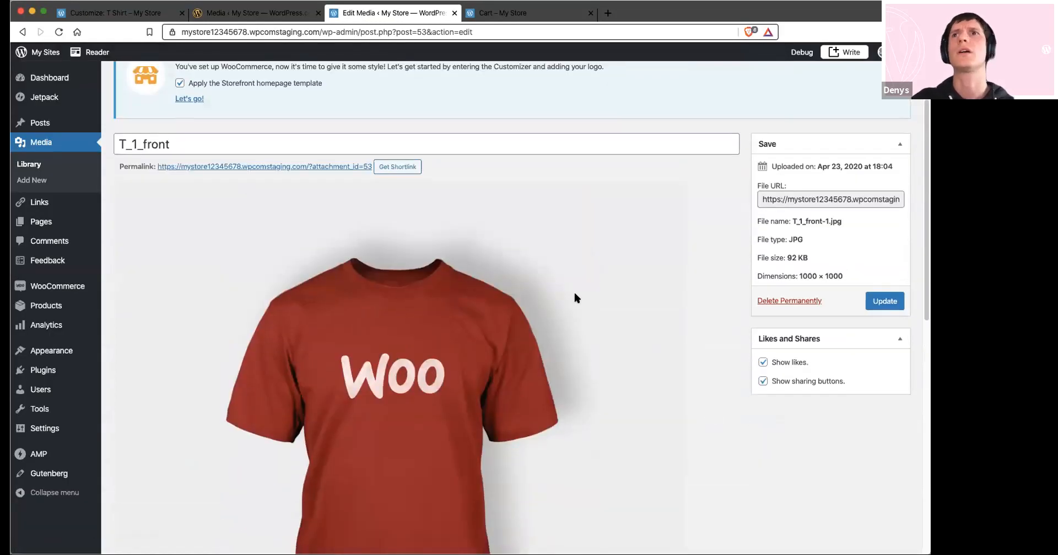
{"action": "scroll", "coordinate": [575, 296], "scroll_direction": "down", "scroll_amount": 1}
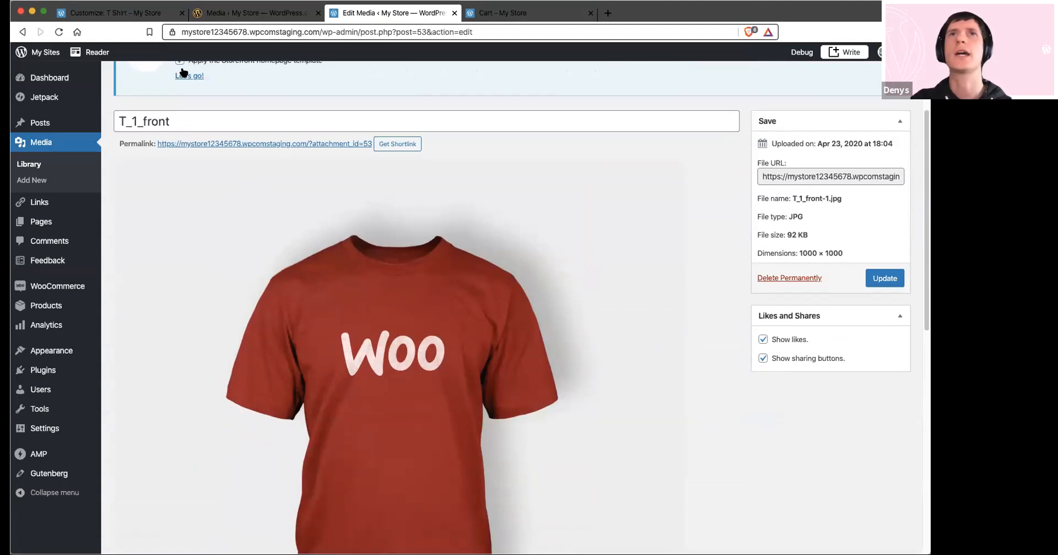
Open the T_1_front image for editing and examine its crop, scale and thumbnail options
{"action": "left_click", "coordinate": [21, 33]}
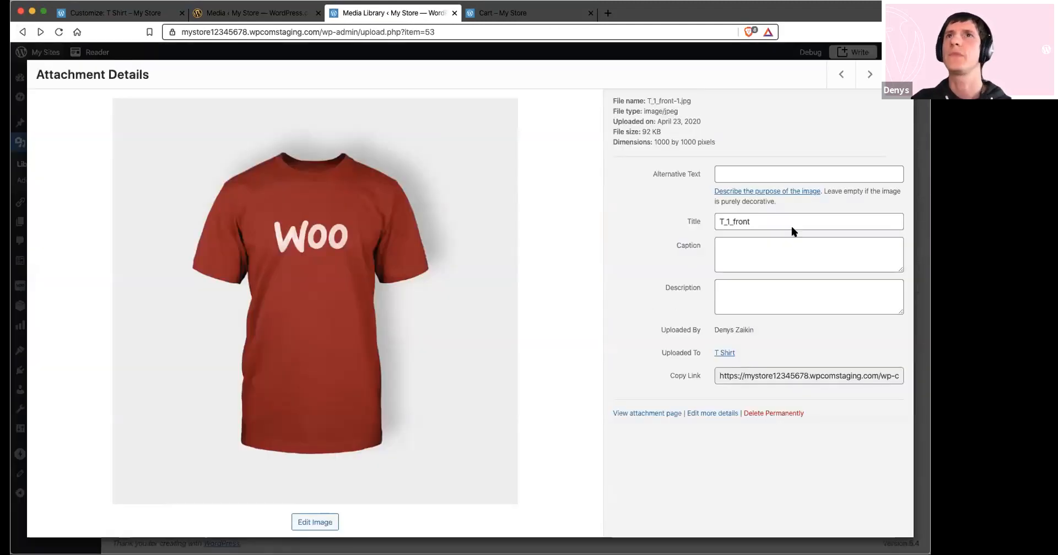
{"action": "left_click", "coordinate": [333, 522]}
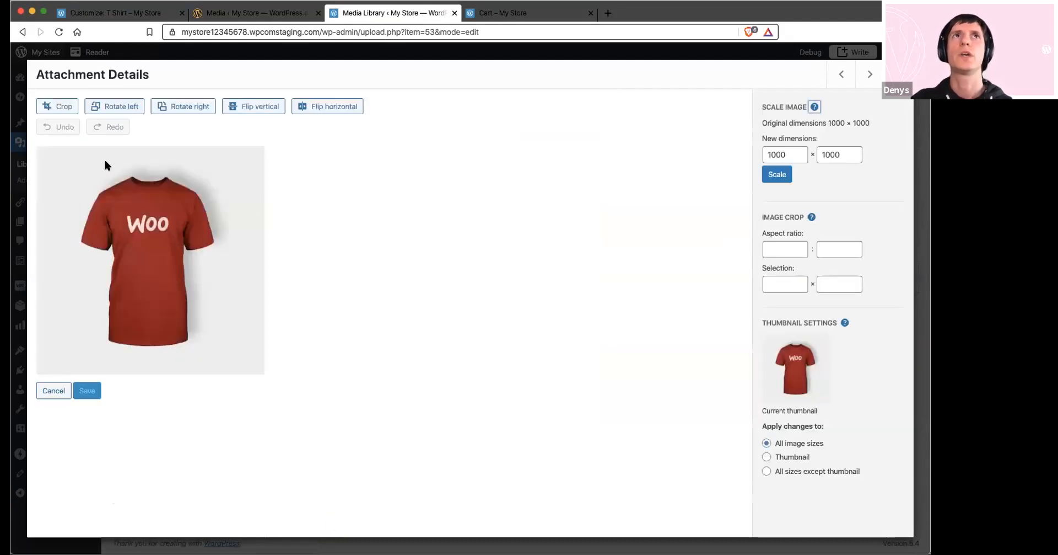
{"action": "left_click", "coordinate": [149, 228]}
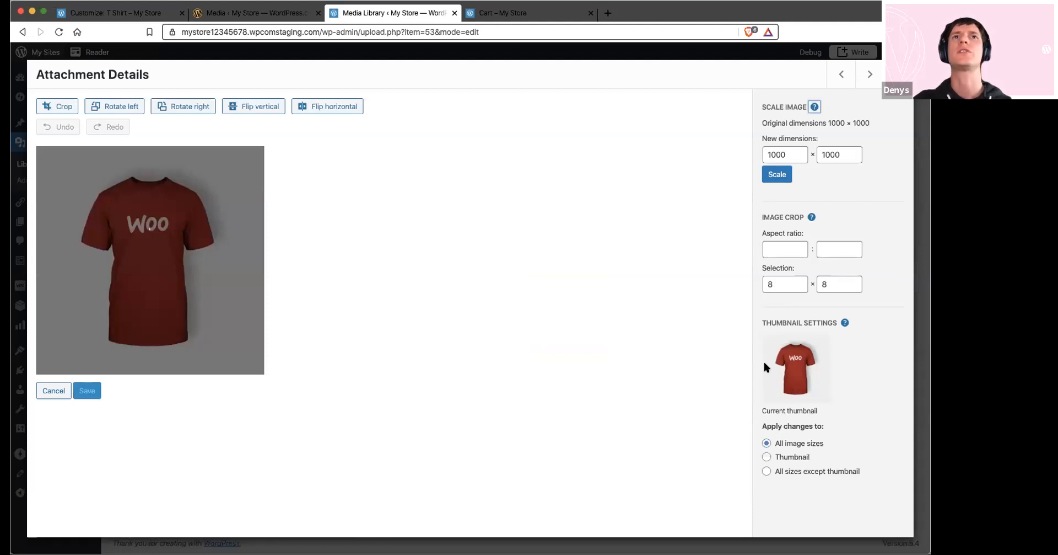
Return to the T Shirt product preview in the Customizer and review its product image
{"action": "left_click", "coordinate": [245, 11]}
{"action": "left_click", "coordinate": [133, 13]}
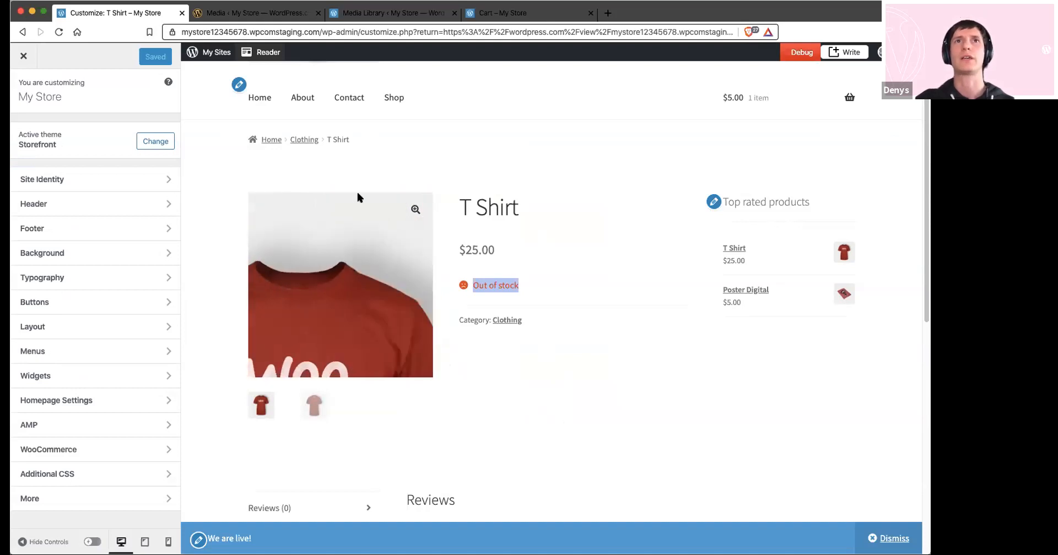
{"action": "left_click", "coordinate": [514, 425]}
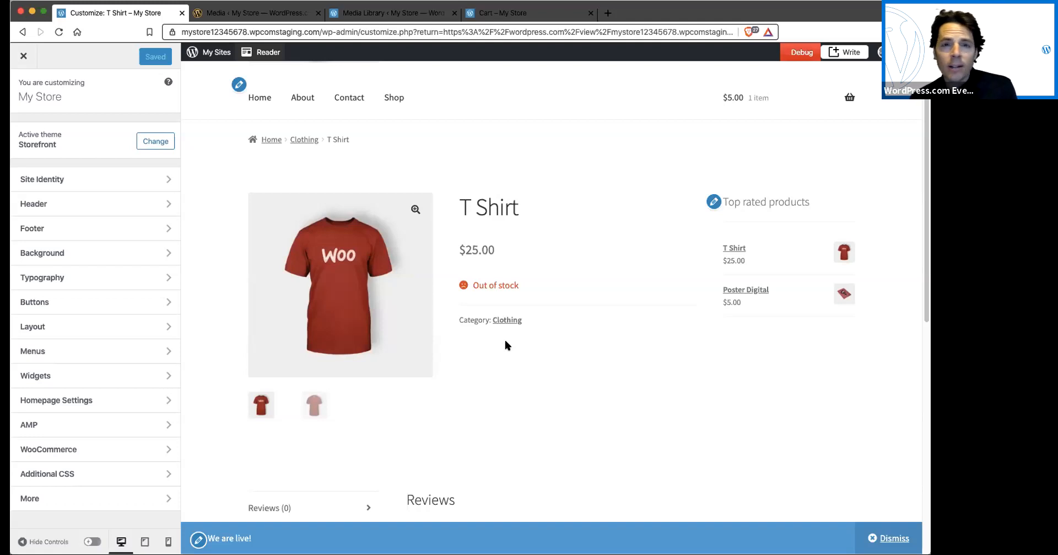
Leave the image editor in the WP Admin media library and open the Poster Digital product for editing
{"action": "left_click", "coordinate": [276, 13]}
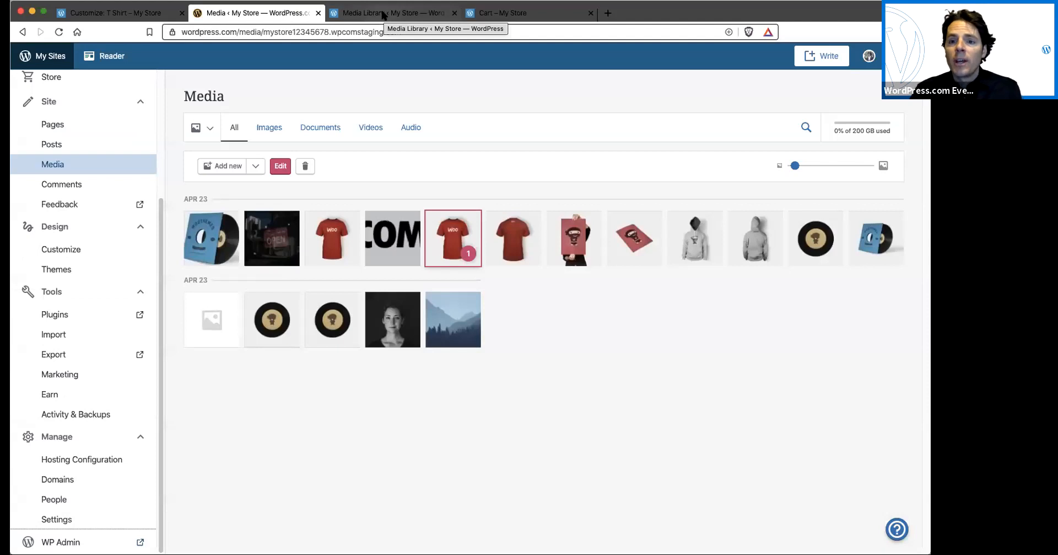
{"action": "left_click", "coordinate": [382, 13]}
{"action": "key", "text": "Escape"}
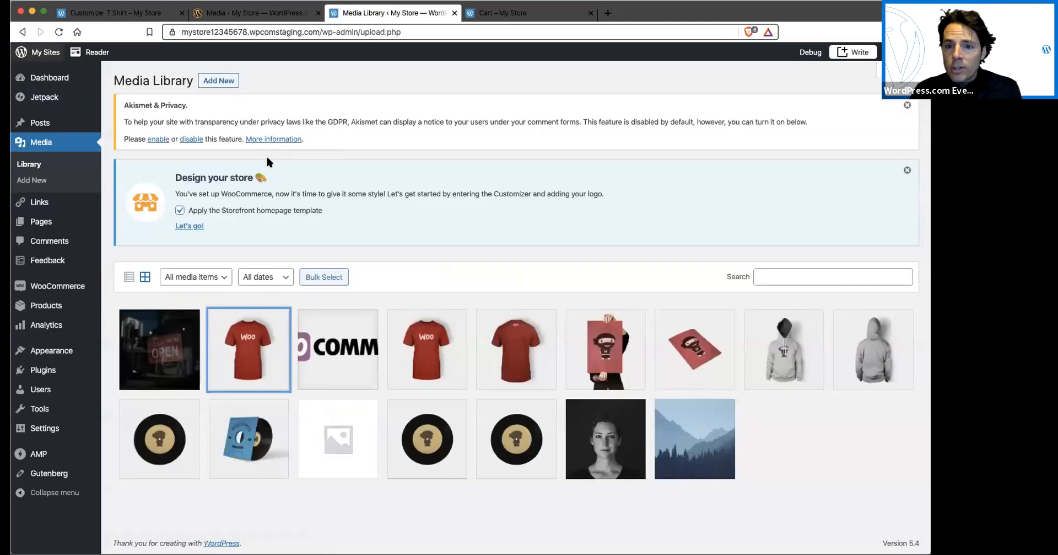
{"action": "mouse_move", "coordinate": [83, 306]}
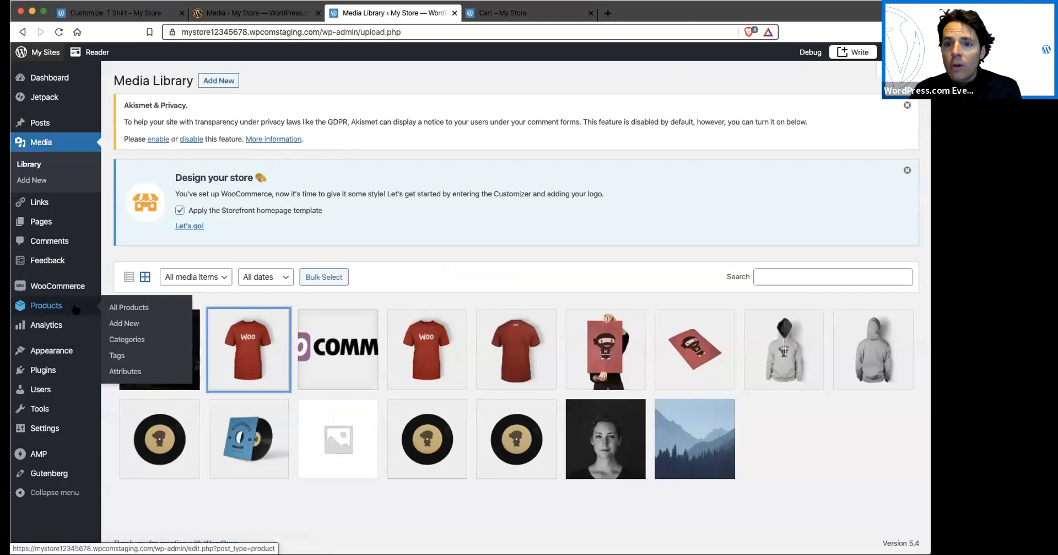
{"action": "left_click", "coordinate": [111, 308]}
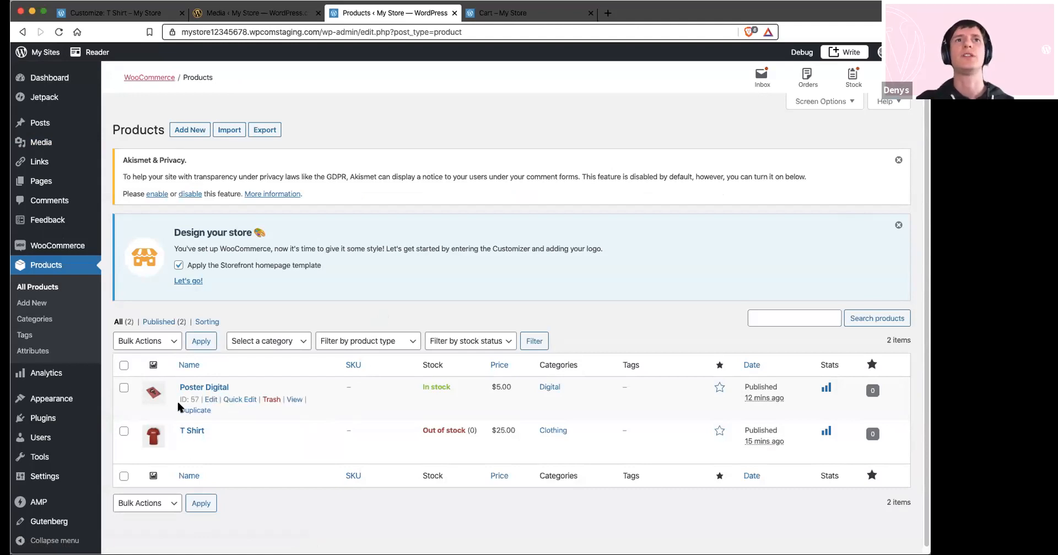
{"action": "left_click", "coordinate": [208, 389]}
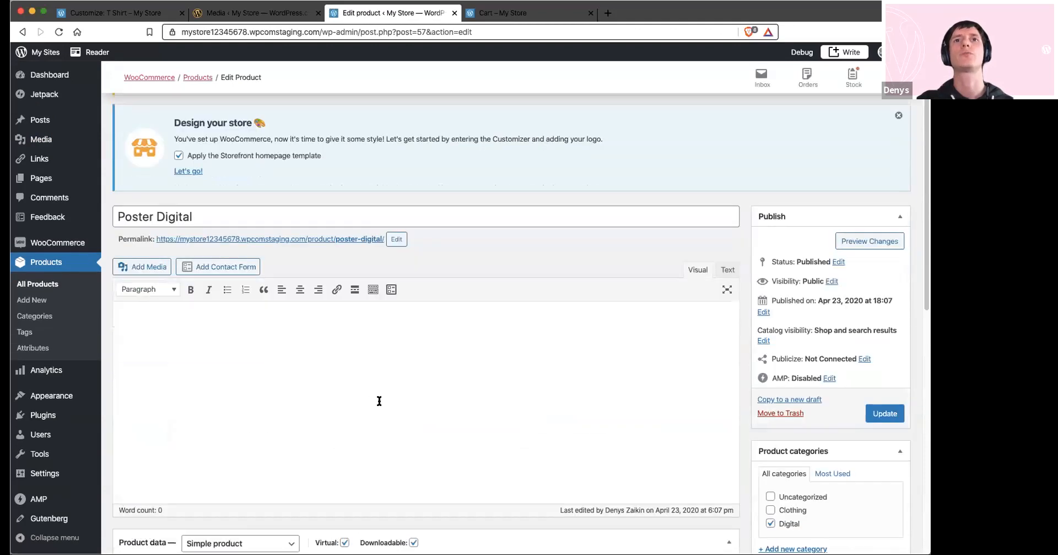
Review the product's Virtual and Downloadable options, its regular price and its downloadable file settings
{"action": "scroll", "coordinate": [432, 397], "scroll_direction": "down", "scroll_amount": 3}
{"action": "left_click", "coordinate": [344, 385]}
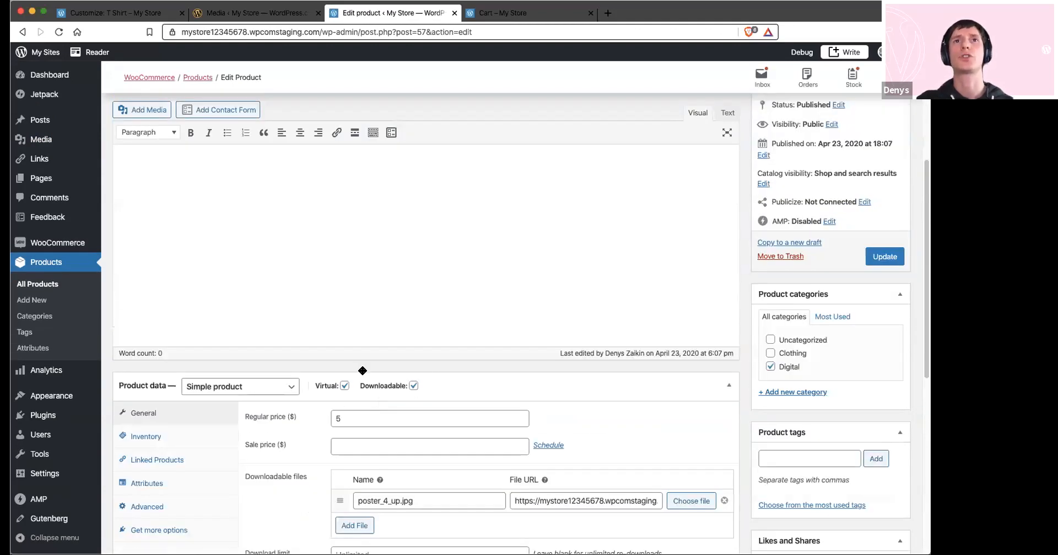
{"action": "scroll", "coordinate": [362, 369], "scroll_direction": "down", "scroll_amount": 2}
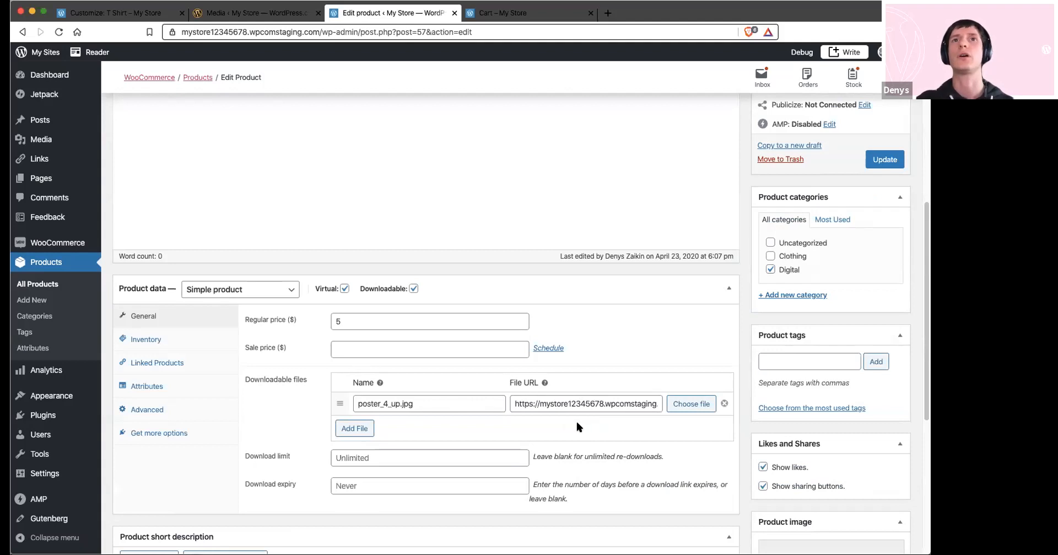
{"action": "mouse_move", "coordinate": [410, 292]}
Change the Poster Digital product's title to Ebook
{"action": "scroll", "coordinate": [388, 247], "scroll_direction": "up", "scroll_amount": 5}
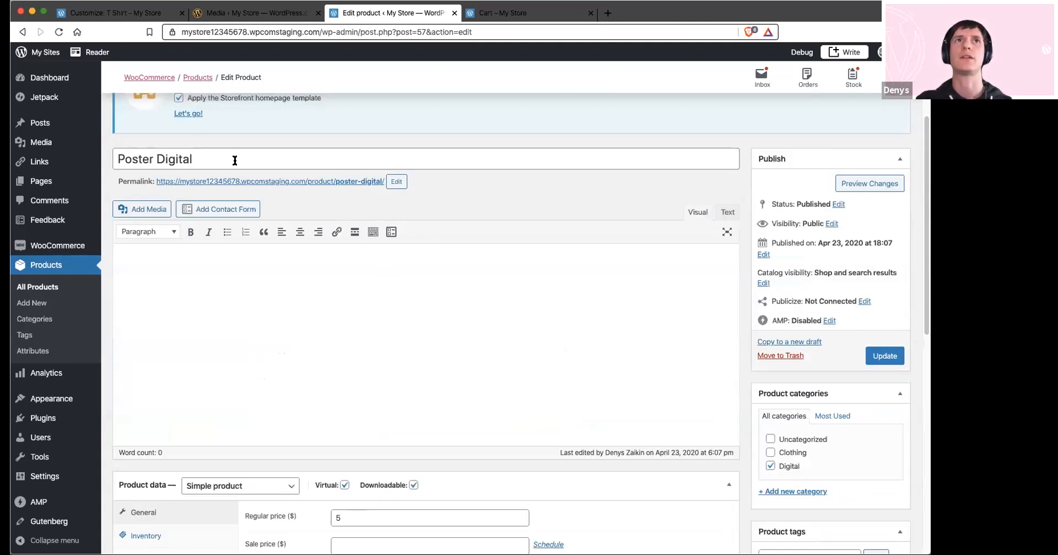
{"action": "left_click_drag", "start_coordinate": [194, 159], "coordinate": [117, 151]}
{"action": "key", "text": "BackSpace"}
{"action": "type", "text": "Ebook"}
Choose other-small.jpg from the media library as the product's downloadable file and insert its URL
{"action": "scroll", "coordinate": [209, 224], "scroll_direction": "down", "scroll_amount": 5}
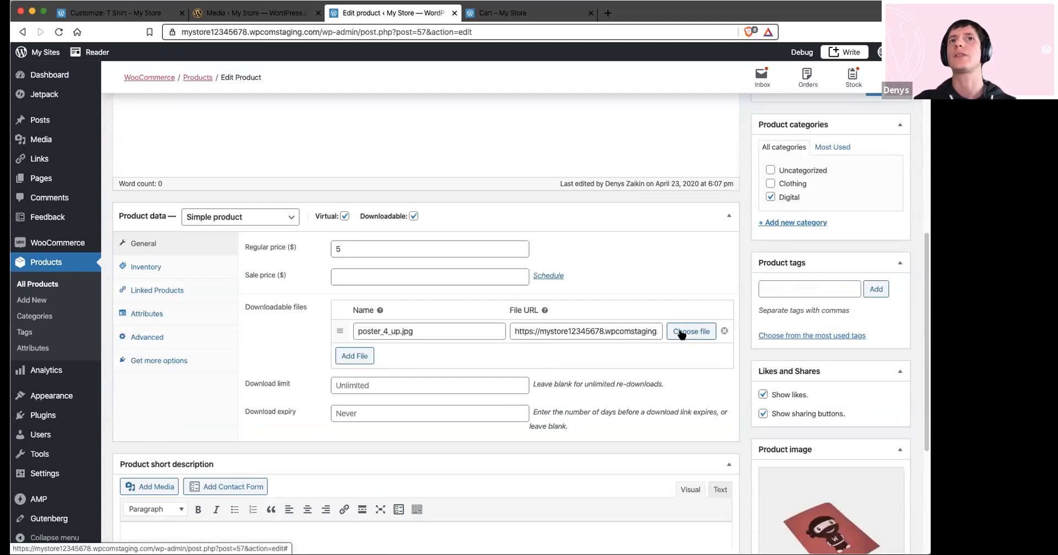
{"action": "left_click", "coordinate": [682, 334]}
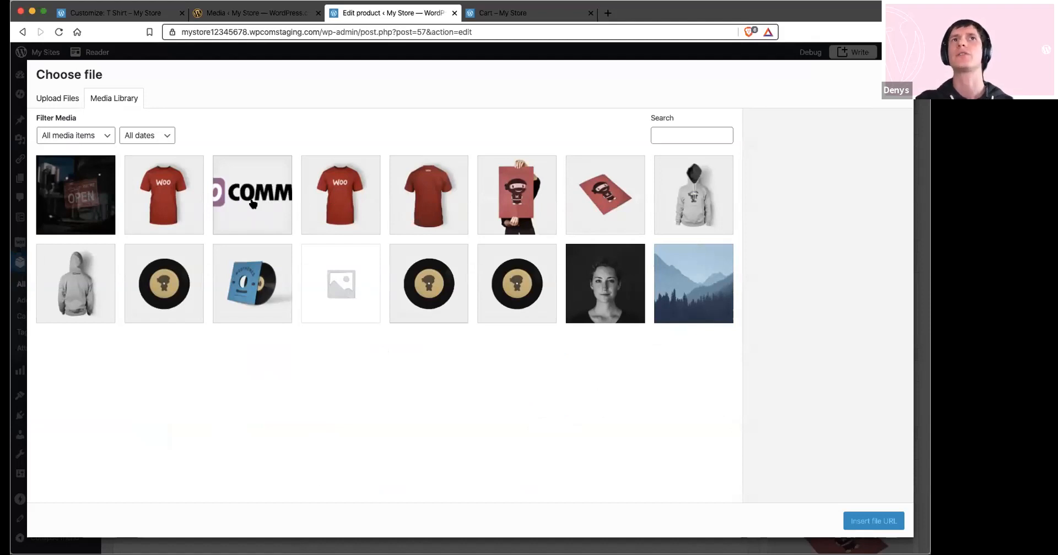
{"action": "left_click", "coordinate": [97, 198]}
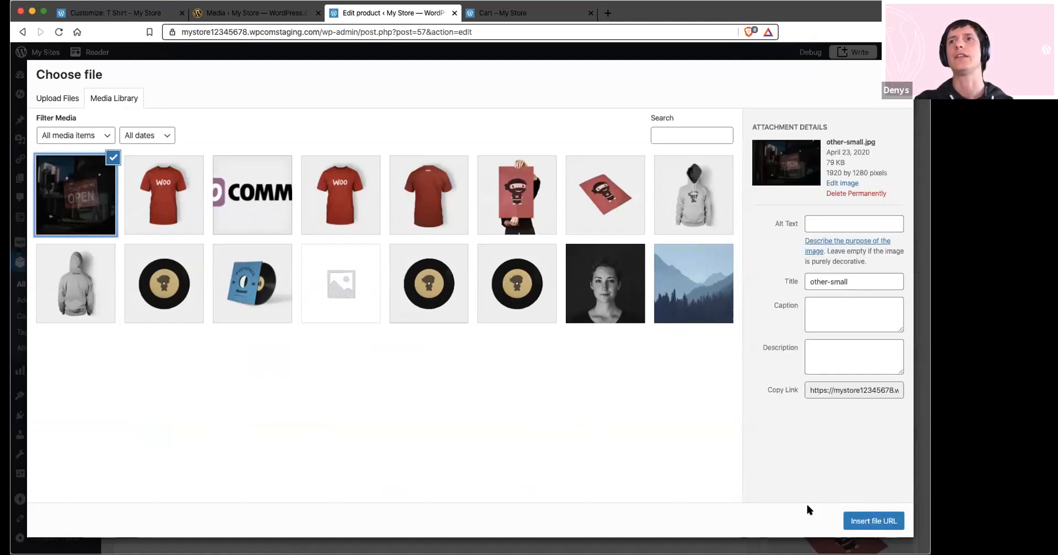
{"action": "left_click", "coordinate": [863, 521]}
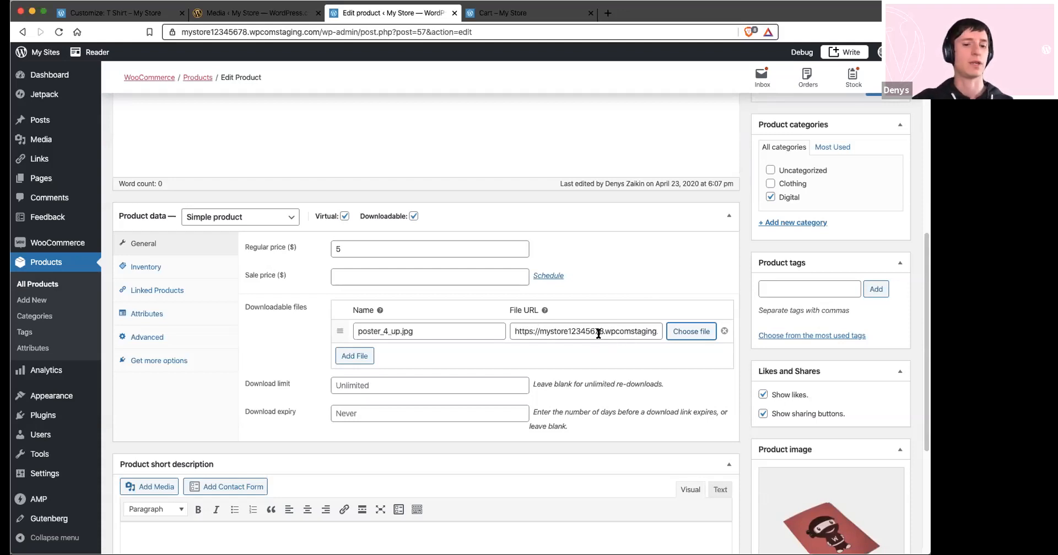
Examine the product's sale price, download limit and download expiry settings
{"action": "scroll", "coordinate": [579, 320], "scroll_direction": "up", "scroll_amount": 1}
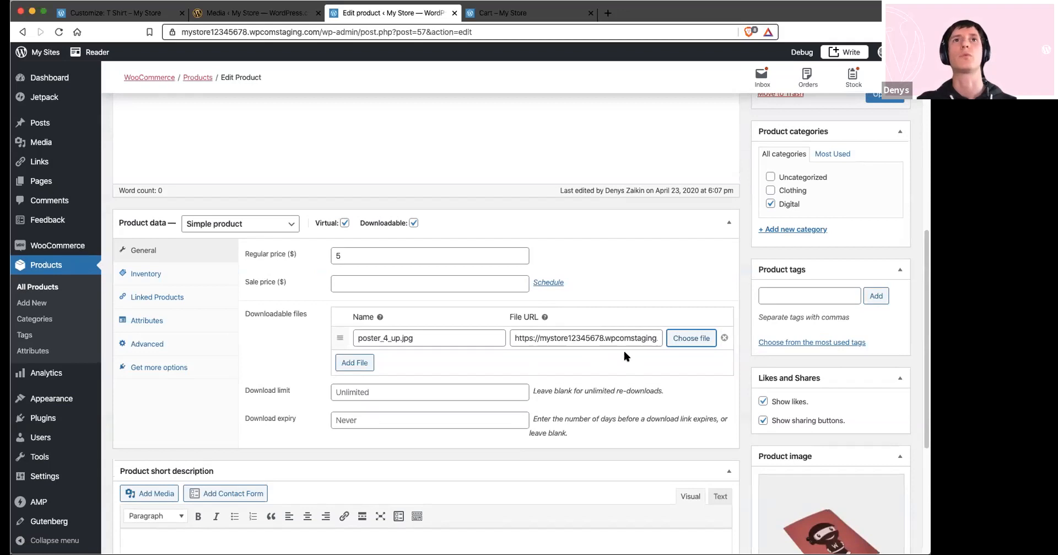
{"action": "left_click", "coordinate": [354, 282]}
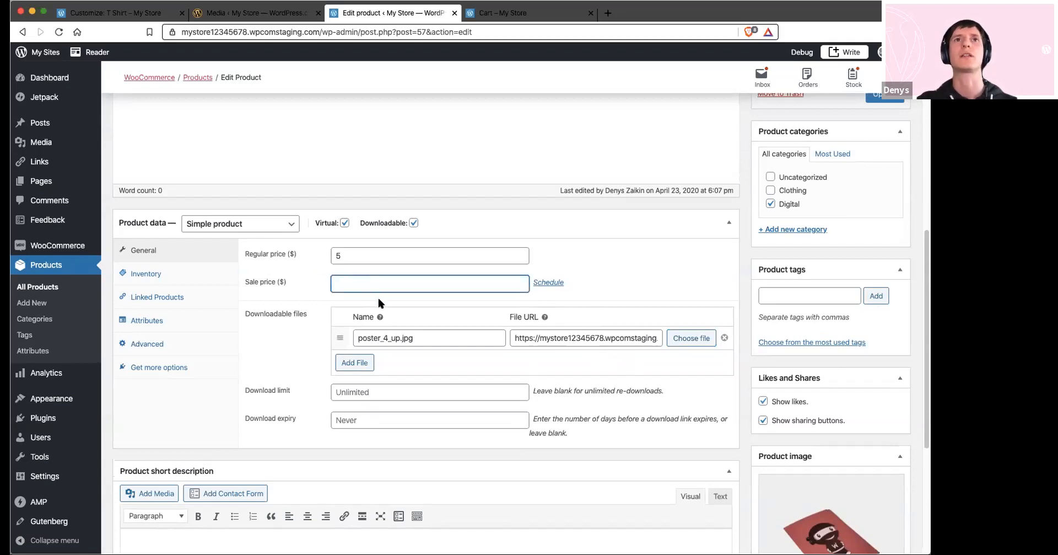
{"action": "left_click", "coordinate": [357, 391]}
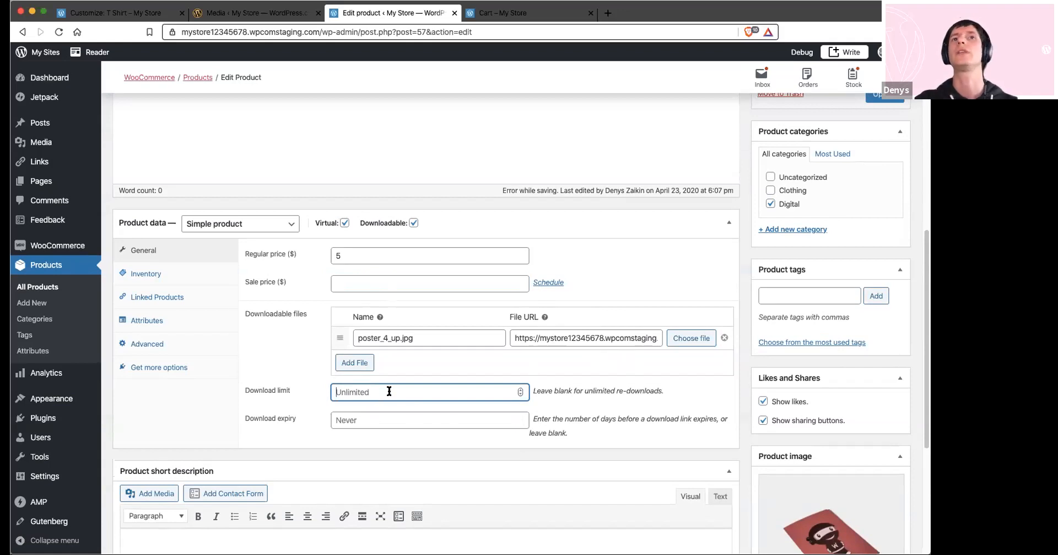
{"action": "left_click", "coordinate": [332, 421]}
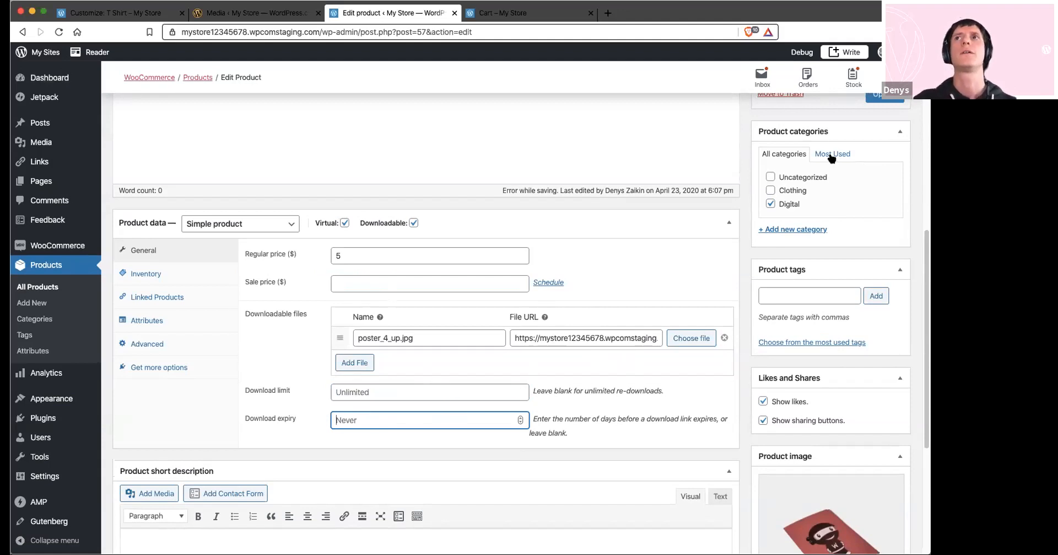
Save the changes to the Ebook product
{"action": "scroll", "coordinate": [831, 157], "scroll_direction": "up", "scroll_amount": 1}
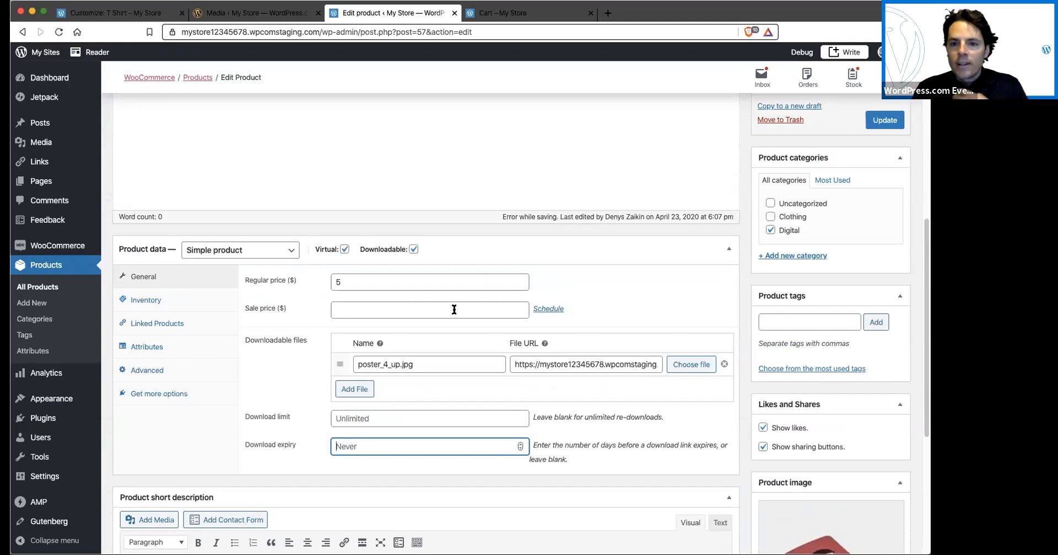
{"action": "left_click", "coordinate": [881, 123]}
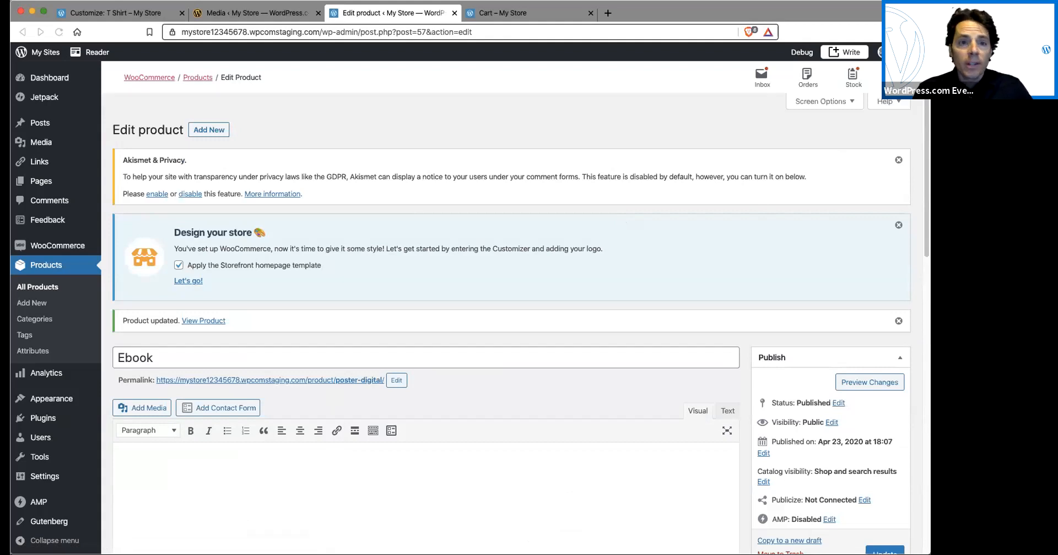
Turn off the Ebook product's Downloadable option while keeping it marked as Virtual
{"action": "scroll", "coordinate": [441, 430], "scroll_direction": "down", "scroll_amount": 5}
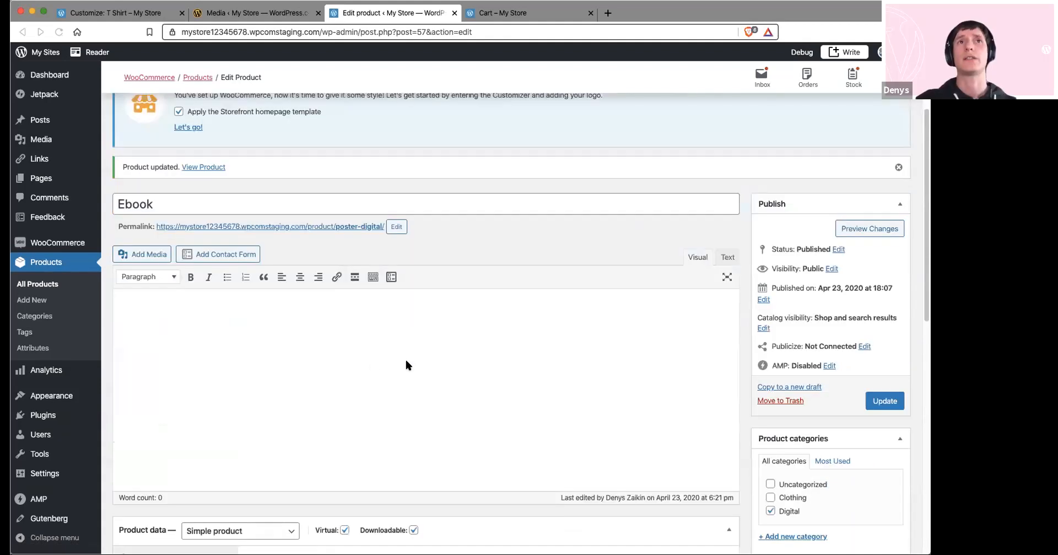
{"action": "scroll", "coordinate": [199, 364], "scroll_direction": "down", "scroll_amount": 1}
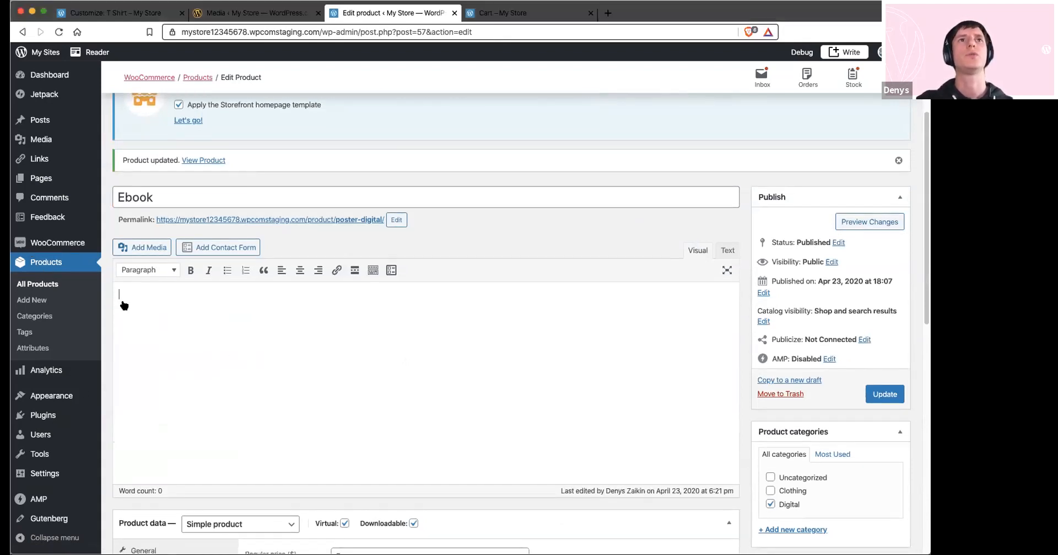
{"action": "mouse_move", "coordinate": [56, 248]}
{"action": "left_click", "coordinate": [322, 296]}
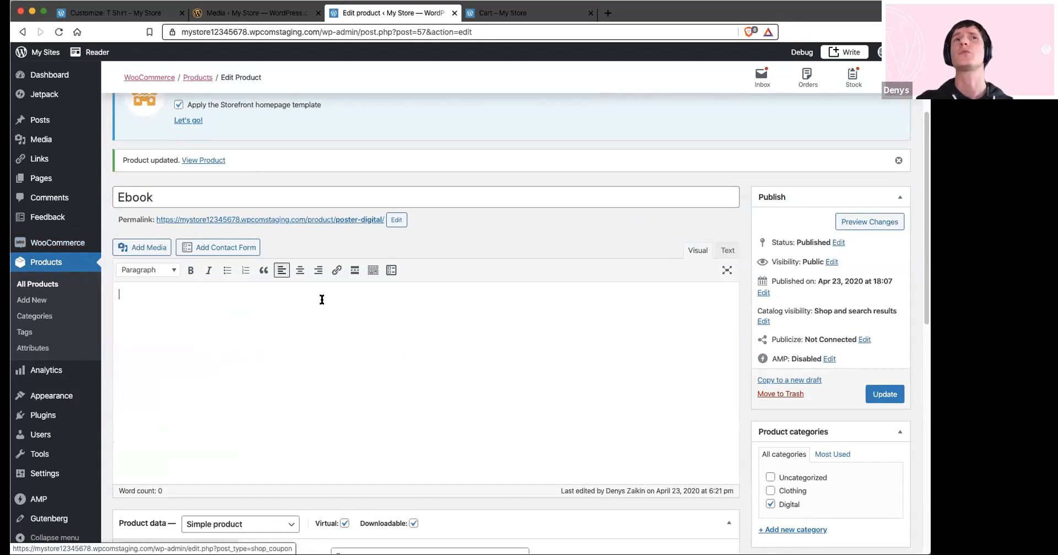
{"action": "scroll", "coordinate": [308, 373], "scroll_direction": "down", "scroll_amount": 3}
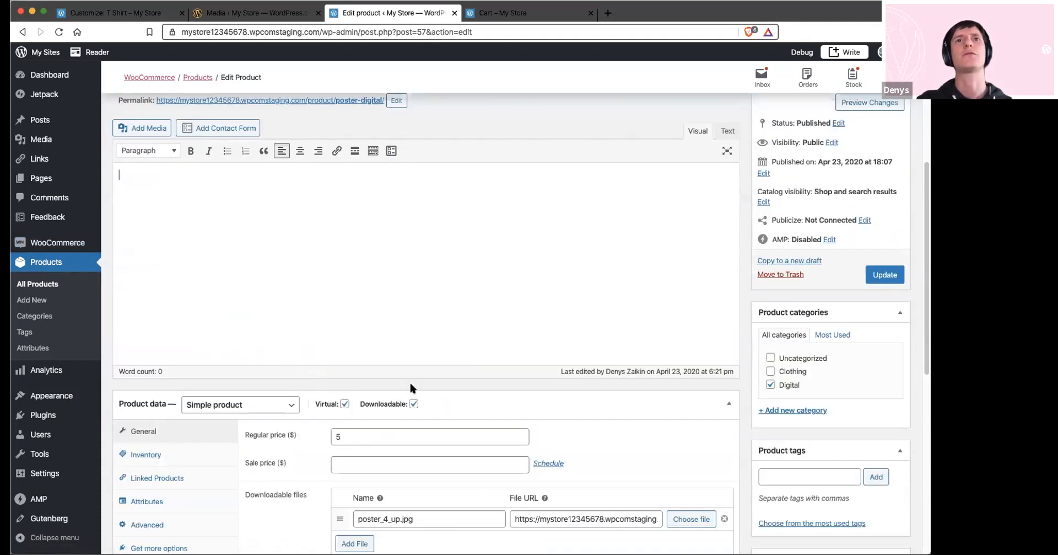
{"action": "left_click", "coordinate": [413, 404]}
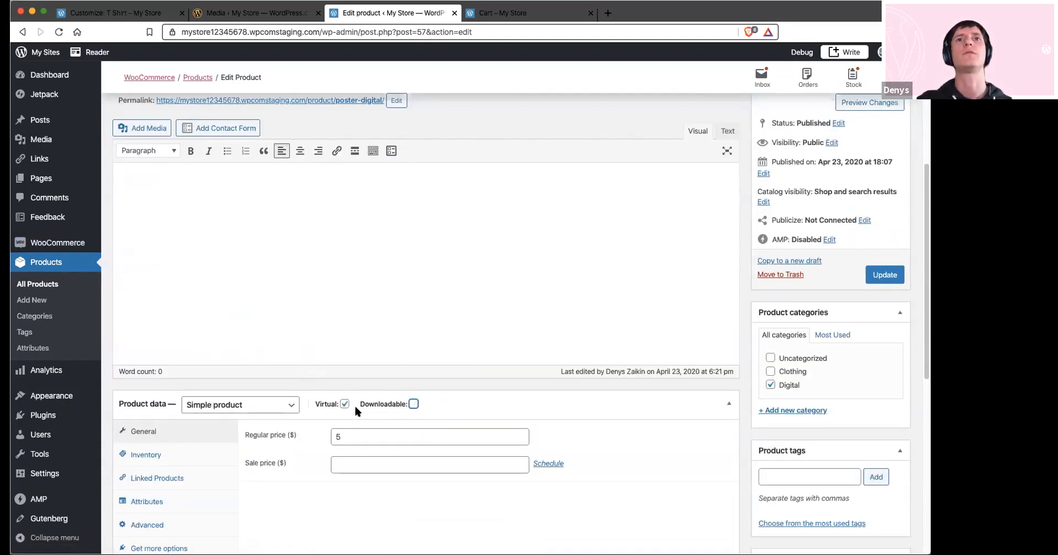
{"action": "left_click", "coordinate": [373, 435]}
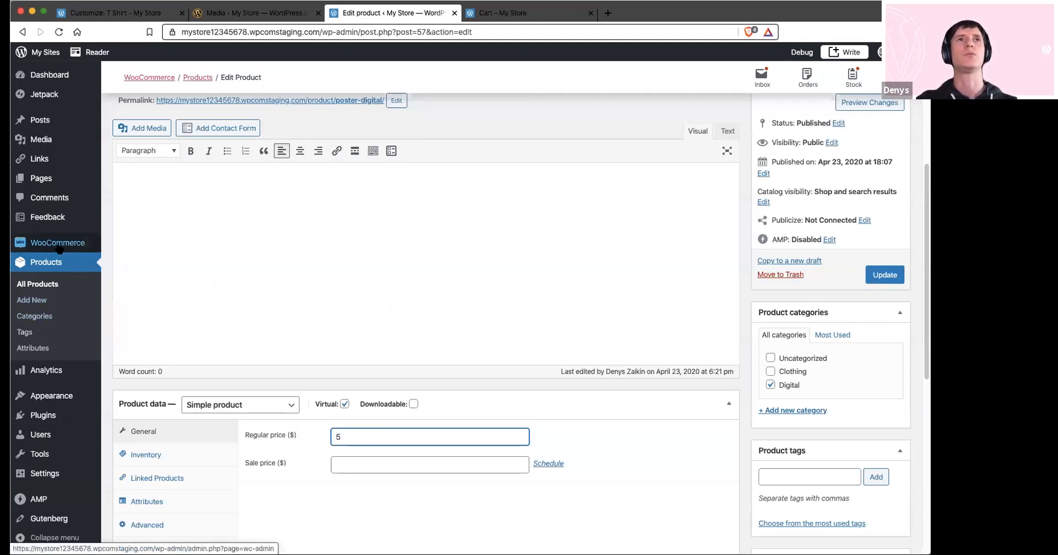
Open the WooCommerce extensions catalog, review the Bookings extension's details page and return to the catalog
{"action": "mouse_move", "coordinate": [64, 245]}
{"action": "left_click", "coordinate": [133, 356]}
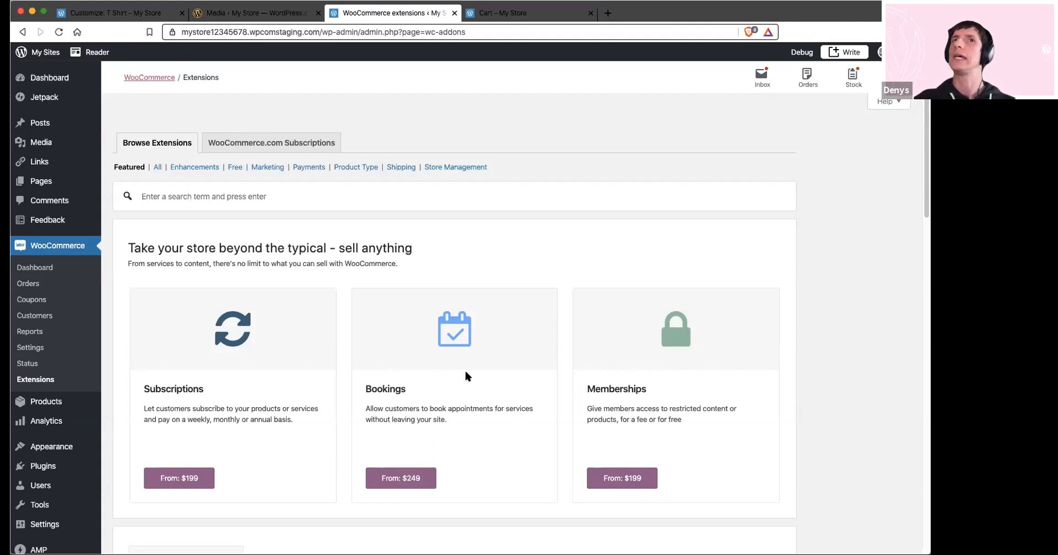
{"action": "left_click", "coordinate": [400, 477]}
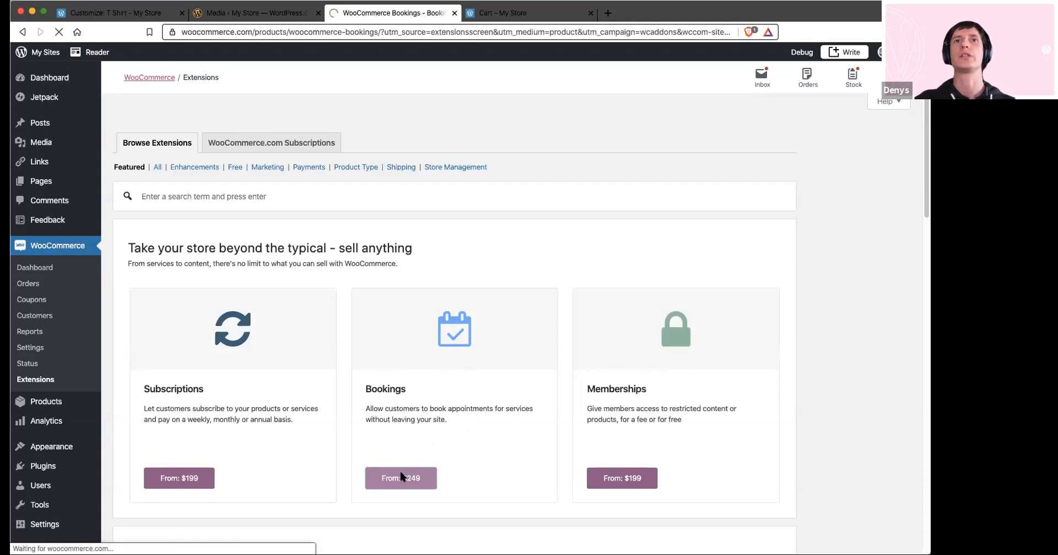
{"action": "scroll", "coordinate": [433, 267], "scroll_direction": "down", "scroll_amount": 1}
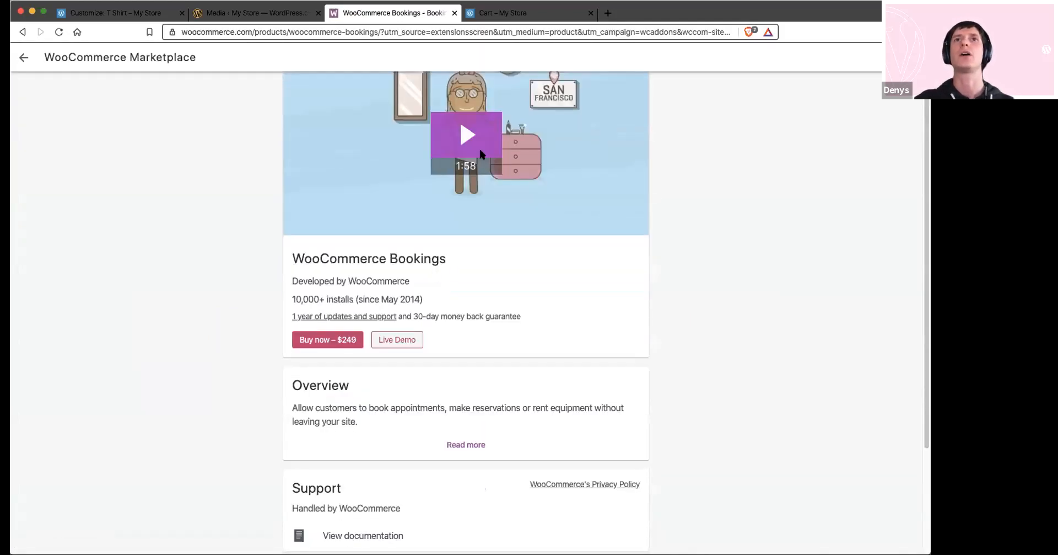
{"action": "scroll", "coordinate": [460, 262], "scroll_direction": "down", "scroll_amount": 2}
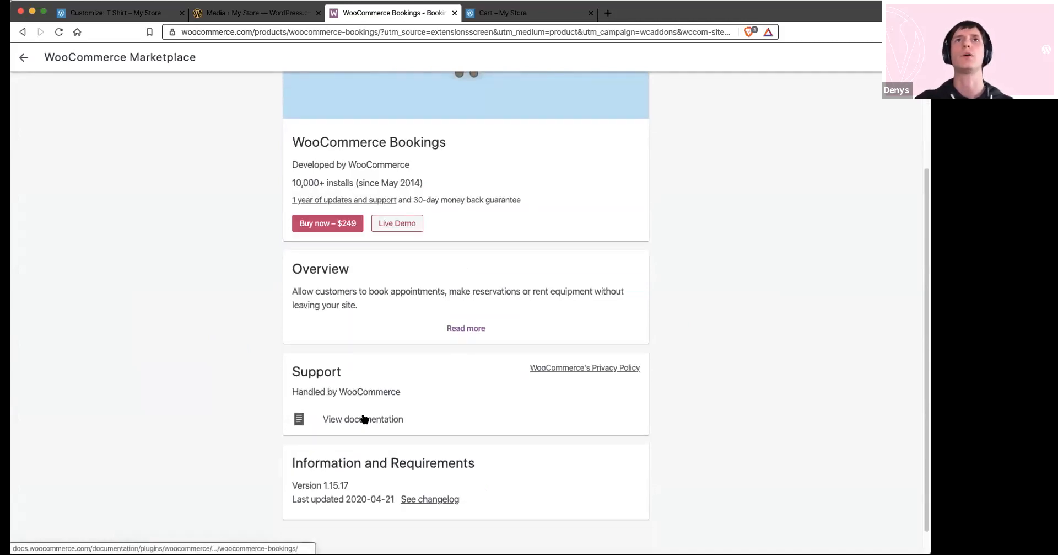
{"action": "scroll", "coordinate": [363, 419], "scroll_direction": "up", "scroll_amount": 3}
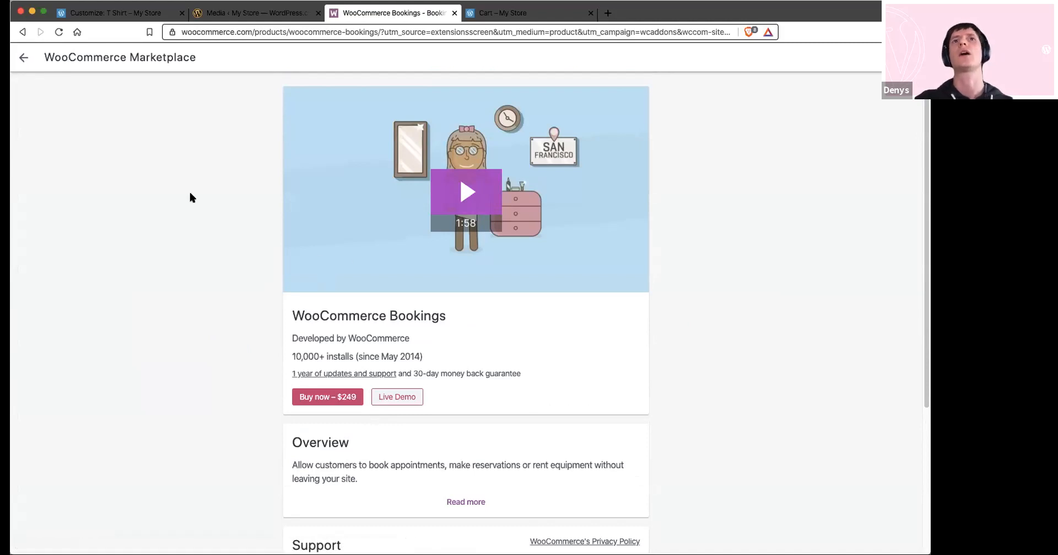
{"action": "left_click", "coordinate": [22, 57]}
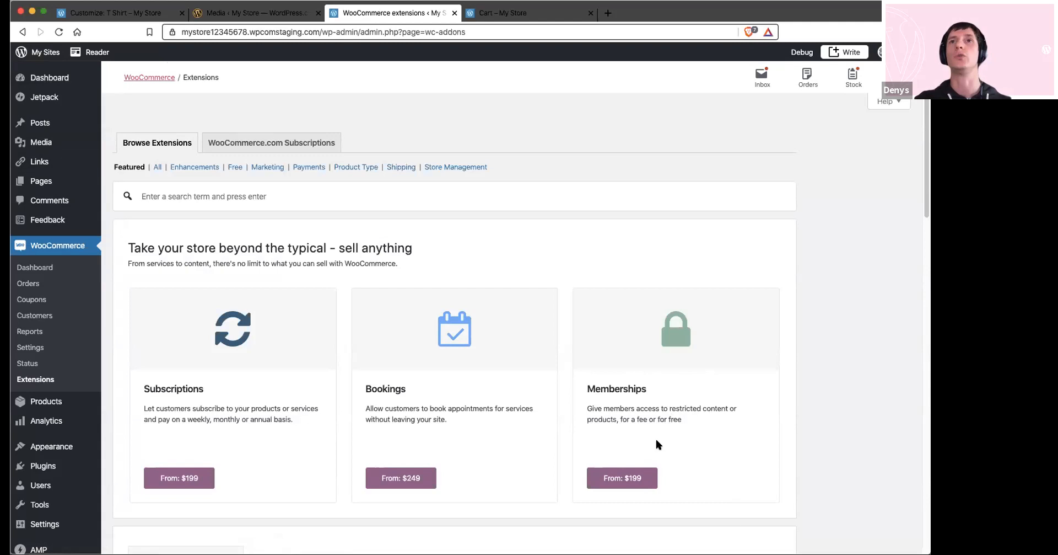
Browse the featured WooCommerce extensions, including the store add-ons and reporting tools
{"action": "left_click", "coordinate": [227, 196]}
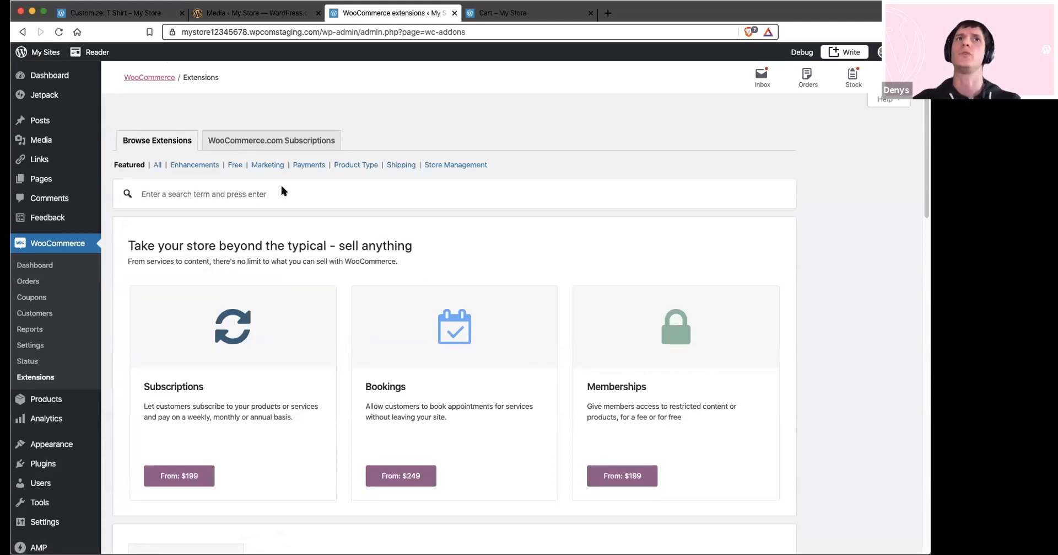
{"action": "scroll", "coordinate": [370, 165], "scroll_direction": "down", "scroll_amount": 3}
{"action": "scroll", "coordinate": [431, 281], "scroll_direction": "down", "scroll_amount": 8}
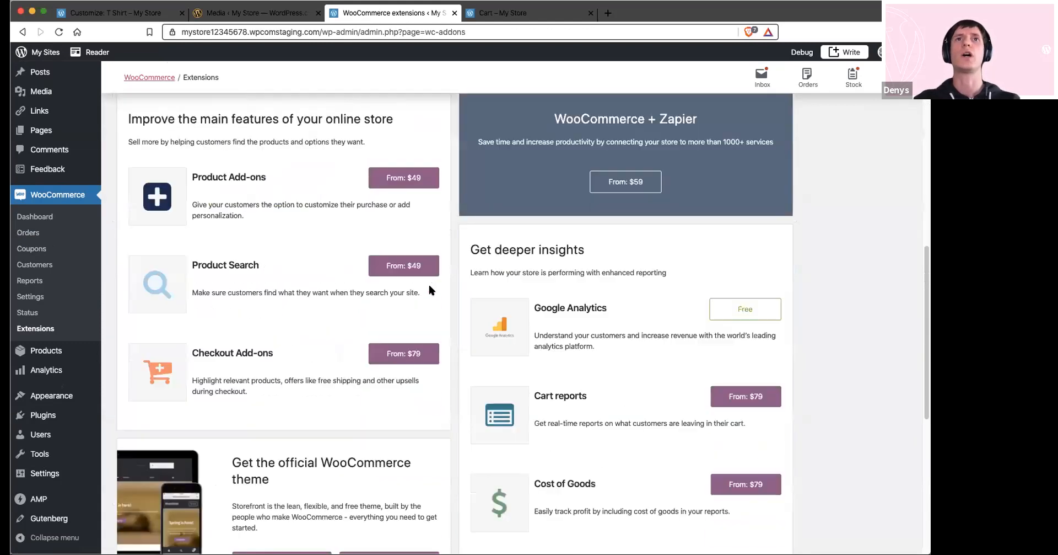
{"action": "scroll", "coordinate": [338, 309], "scroll_direction": "down", "scroll_amount": 1}
{"action": "scroll", "coordinate": [337, 315], "scroll_direction": "up", "scroll_amount": 4}
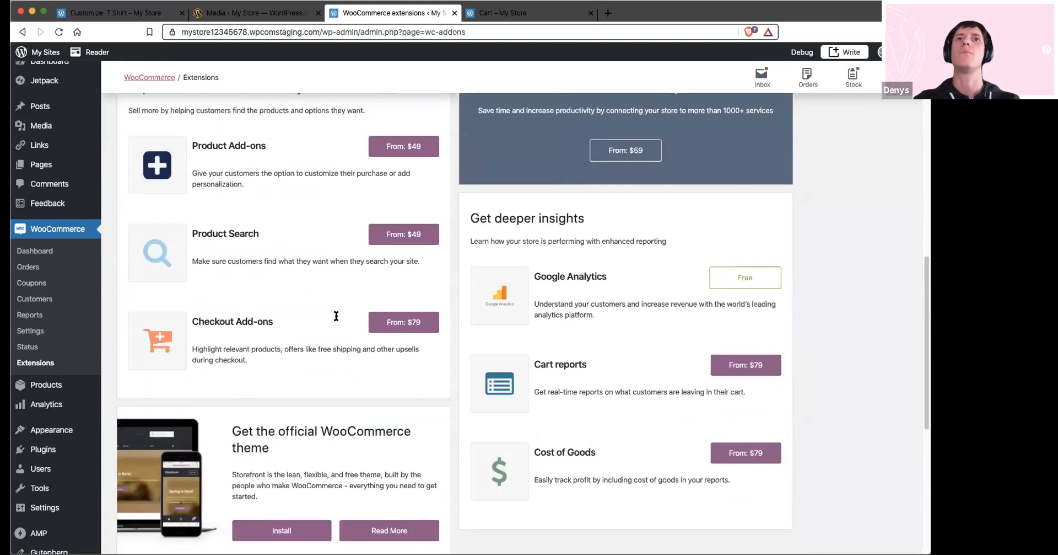
{"action": "scroll", "coordinate": [337, 325], "scroll_direction": "up", "scroll_amount": 8}
View the extensions in the Payments category and switch to the Shipping category
{"action": "left_click", "coordinate": [188, 198]}
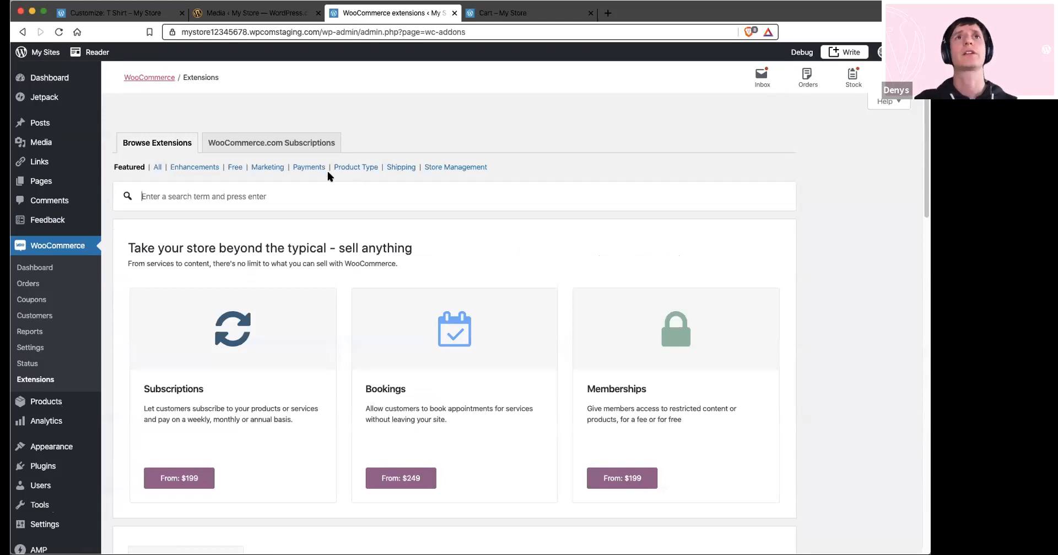
{"action": "left_click", "coordinate": [310, 167]}
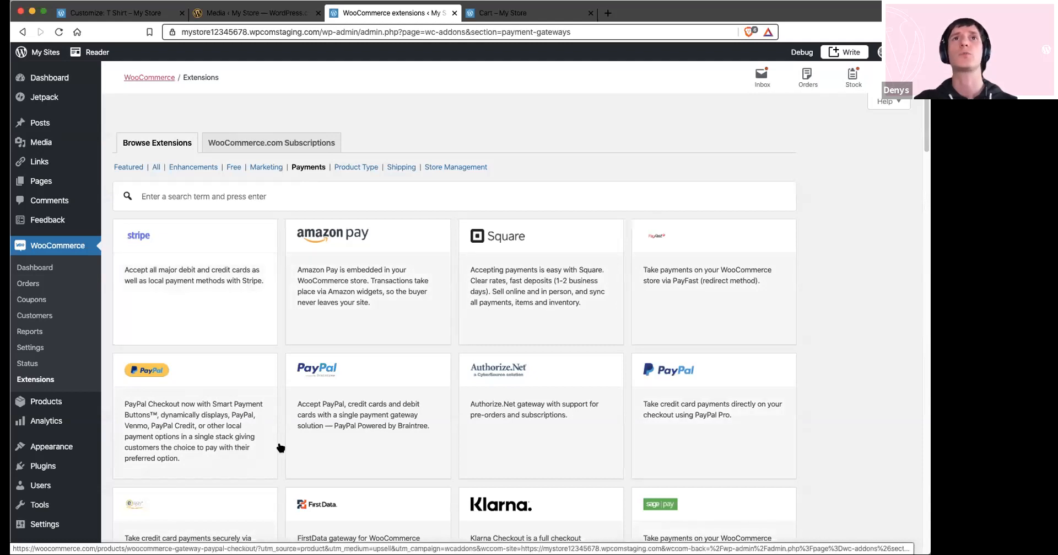
{"action": "left_click", "coordinate": [401, 167]}
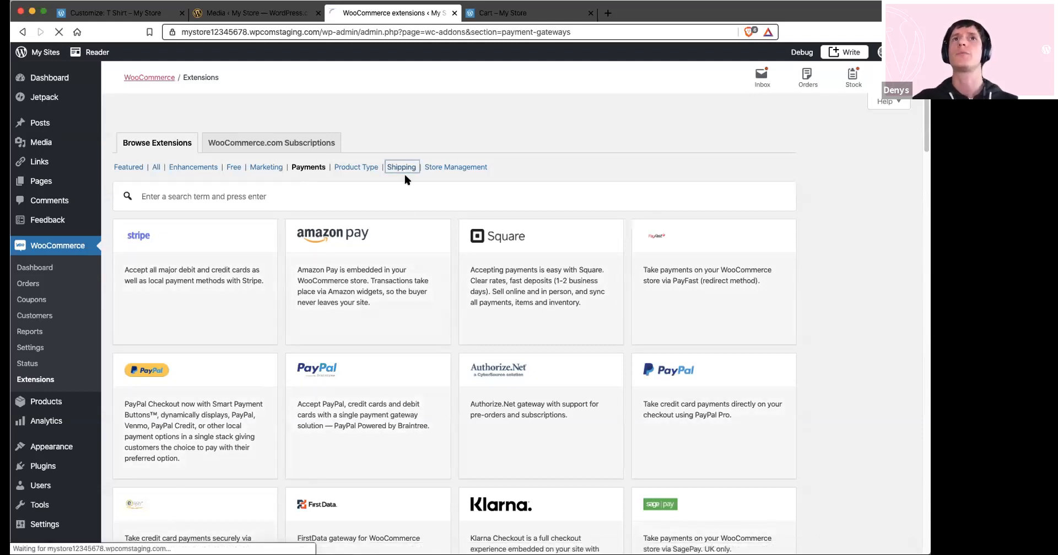
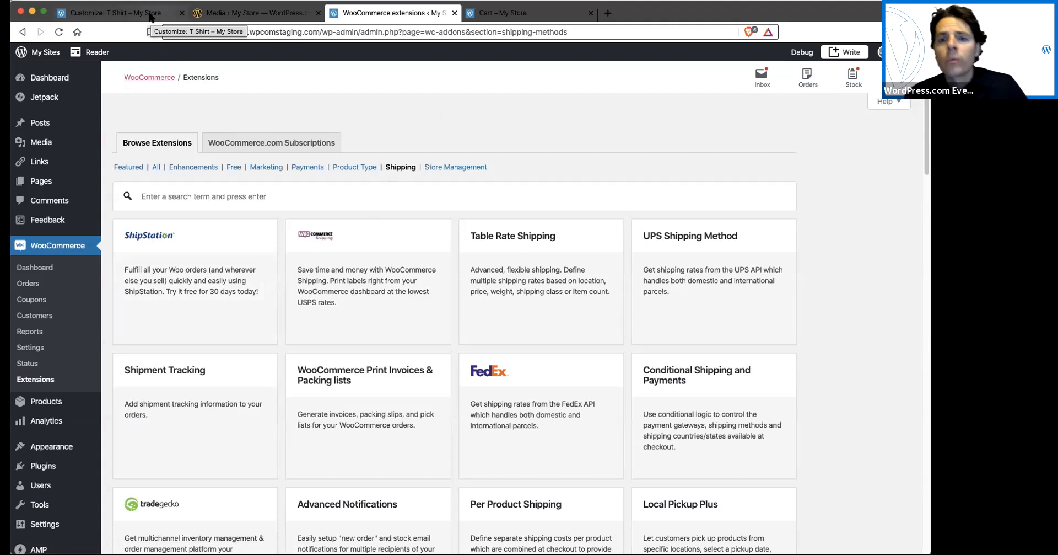
Leave the Customizer, open the site's plan details and view the comparison of plans for business sites and online stores
{"action": "left_click", "coordinate": [150, 16]}
{"action": "left_click", "coordinate": [25, 53]}
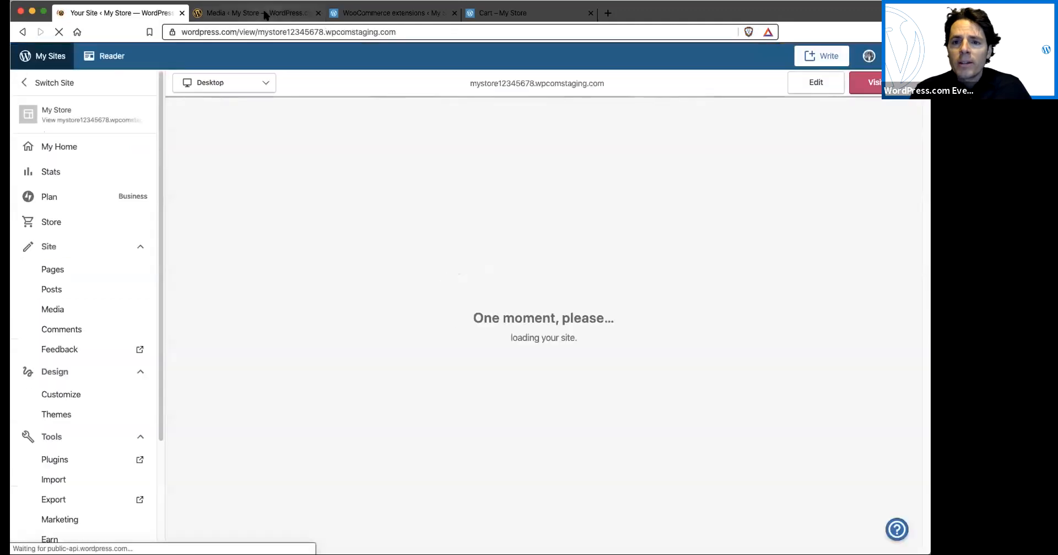
{"action": "left_click", "coordinate": [266, 13]}
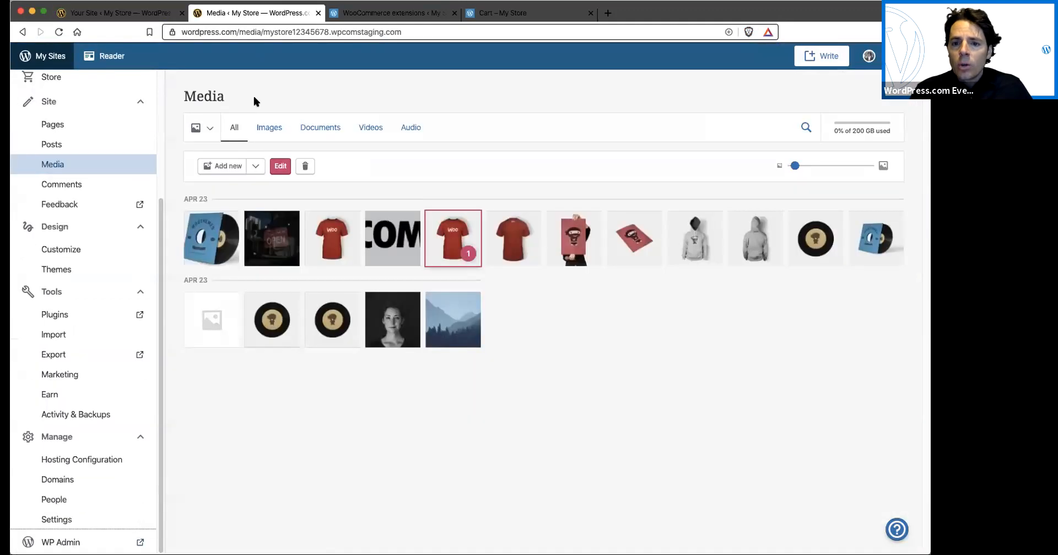
{"action": "left_click", "coordinate": [398, 15]}
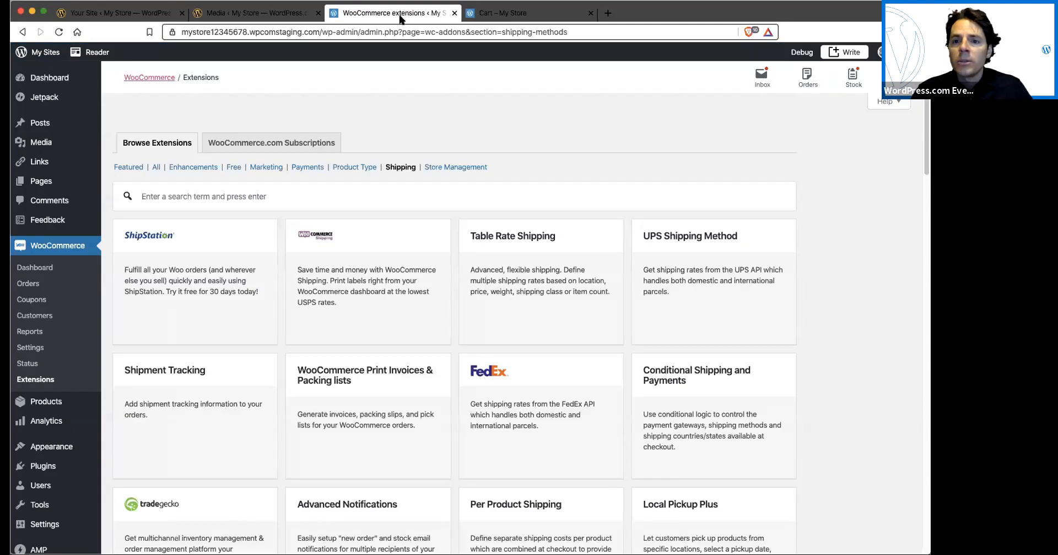
{"action": "left_click", "coordinate": [106, 13]}
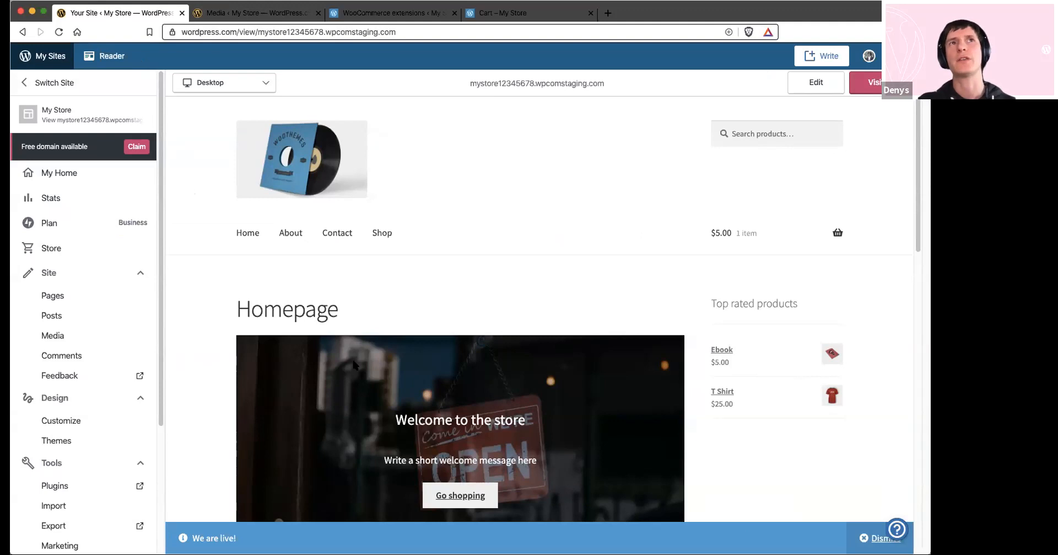
{"action": "left_click", "coordinate": [64, 225]}
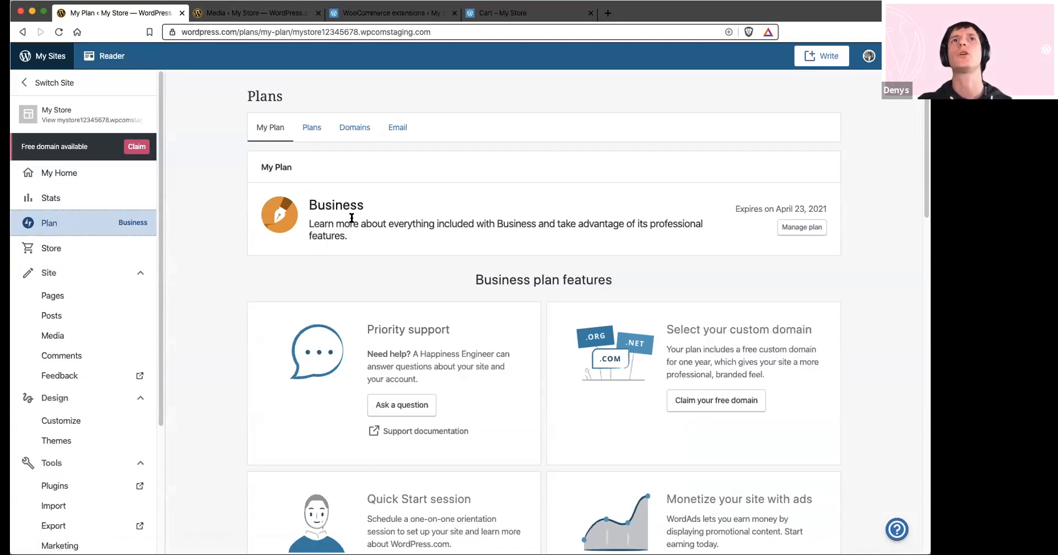
{"action": "left_click", "coordinate": [312, 128]}
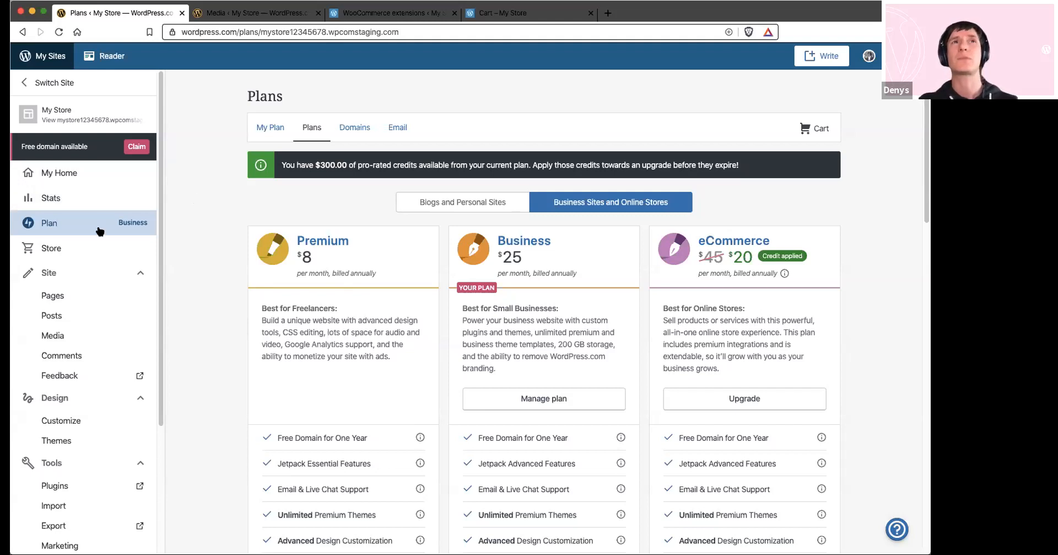
Look at the support contact option in the inline help, then close the help
{"action": "left_click", "coordinate": [893, 529]}
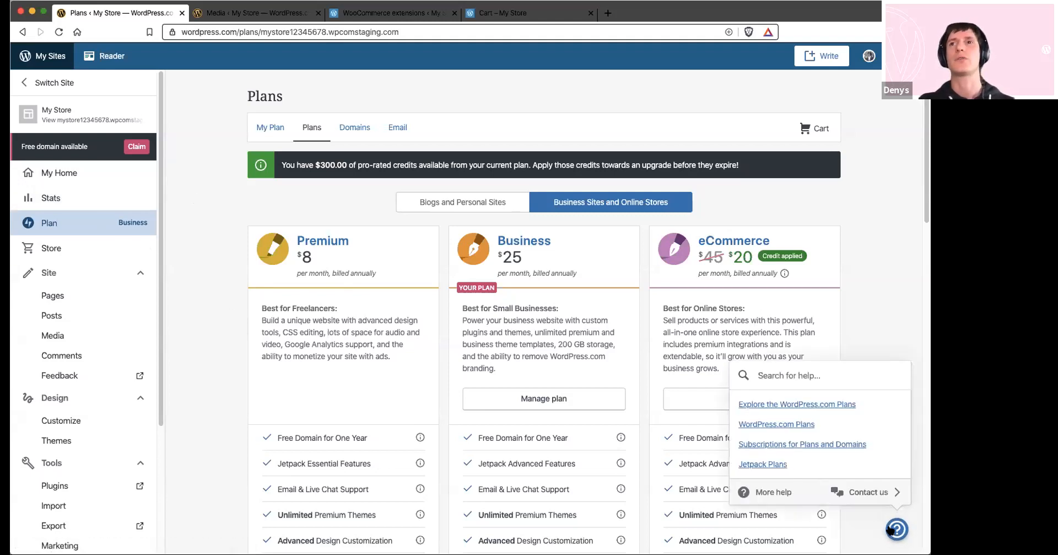
{"action": "left_click", "coordinate": [863, 492]}
{"action": "left_click", "coordinate": [880, 228]}
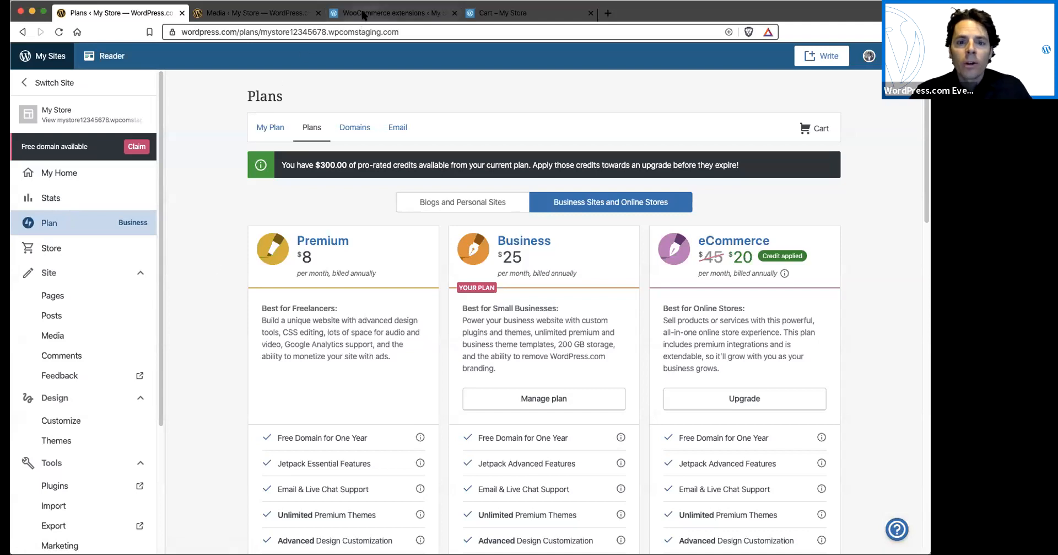
Open the WooCommerce payment settings and review the installed payment methods
{"action": "left_click", "coordinate": [364, 13]}
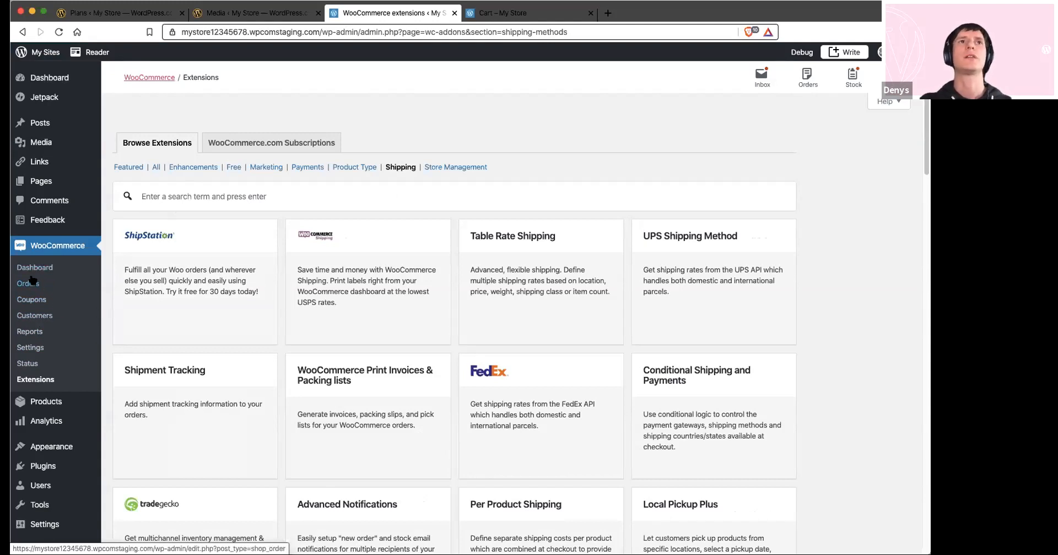
{"action": "left_click", "coordinate": [31, 348]}
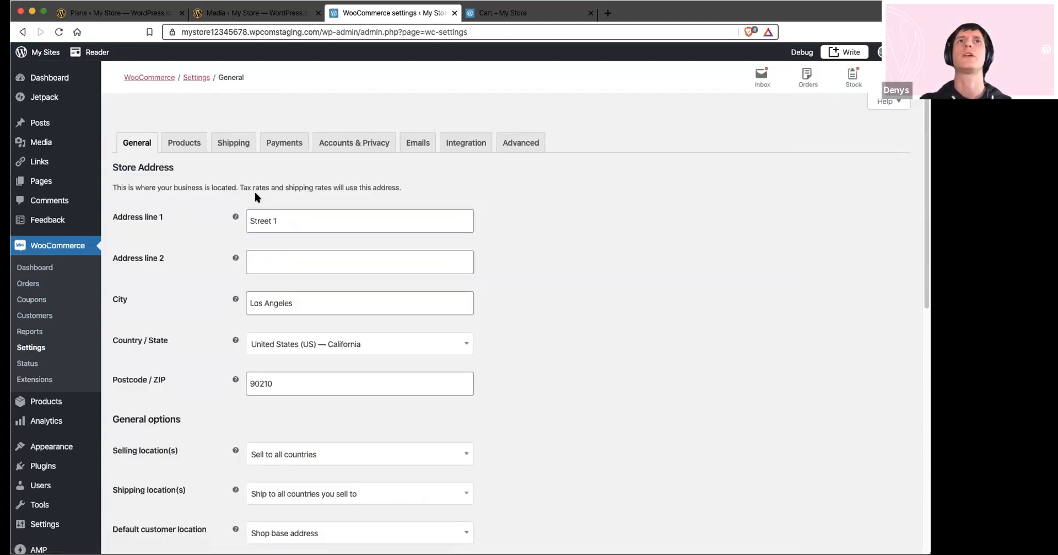
{"action": "left_click", "coordinate": [280, 143]}
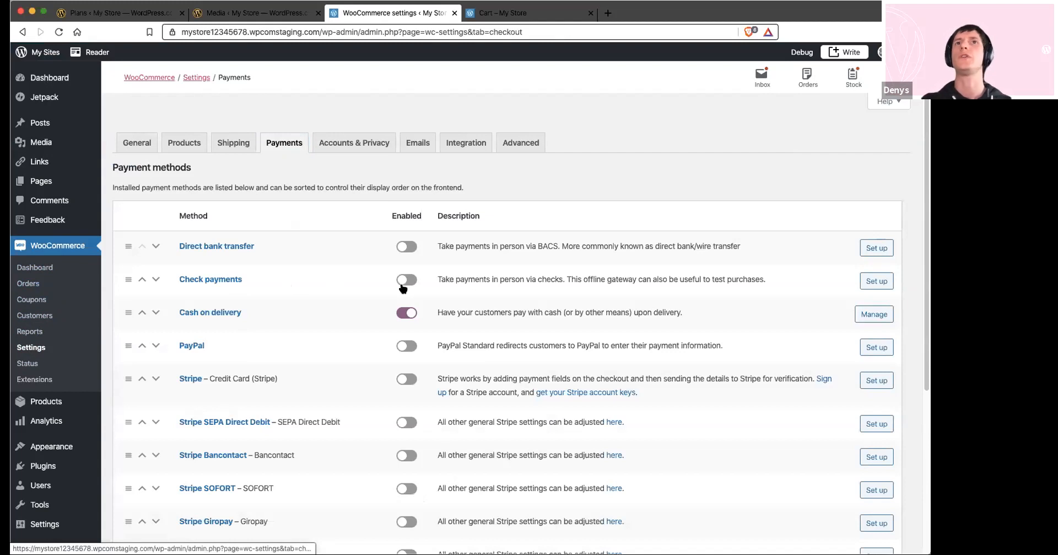
{"action": "scroll", "coordinate": [282, 293], "scroll_direction": "down", "scroll_amount": 1}
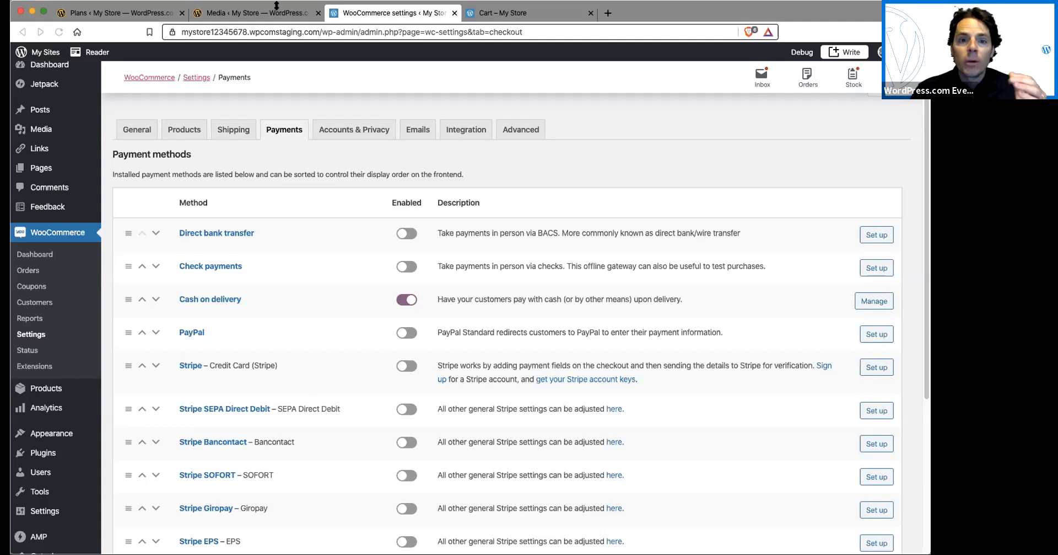
{"action": "left_click", "coordinate": [255, 16]}
{"action": "left_click", "coordinate": [370, 16]}
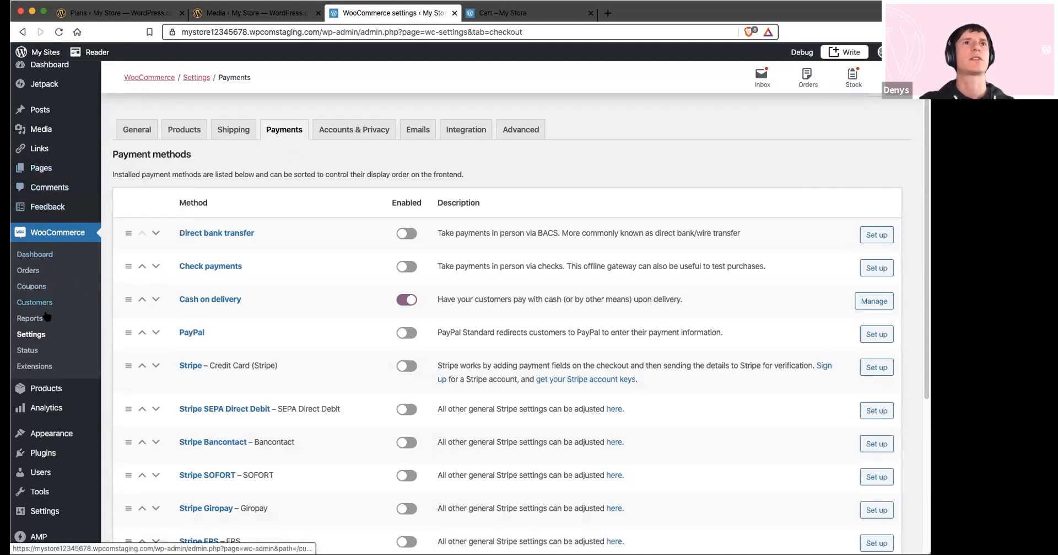
Open the T Shirt product for editing and show its attributes in the product data
{"action": "left_click", "coordinate": [43, 389]}
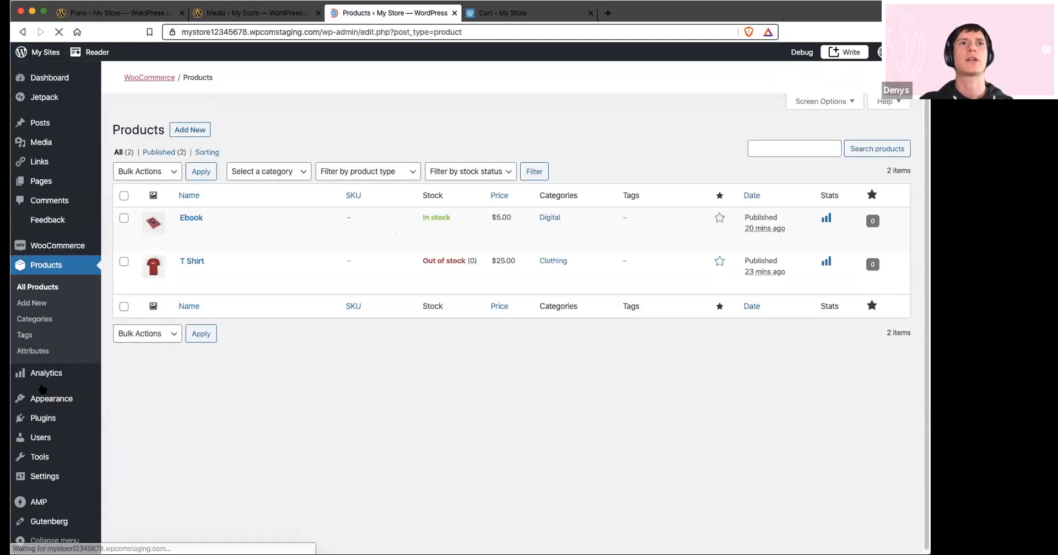
{"action": "left_click", "coordinate": [192, 430]}
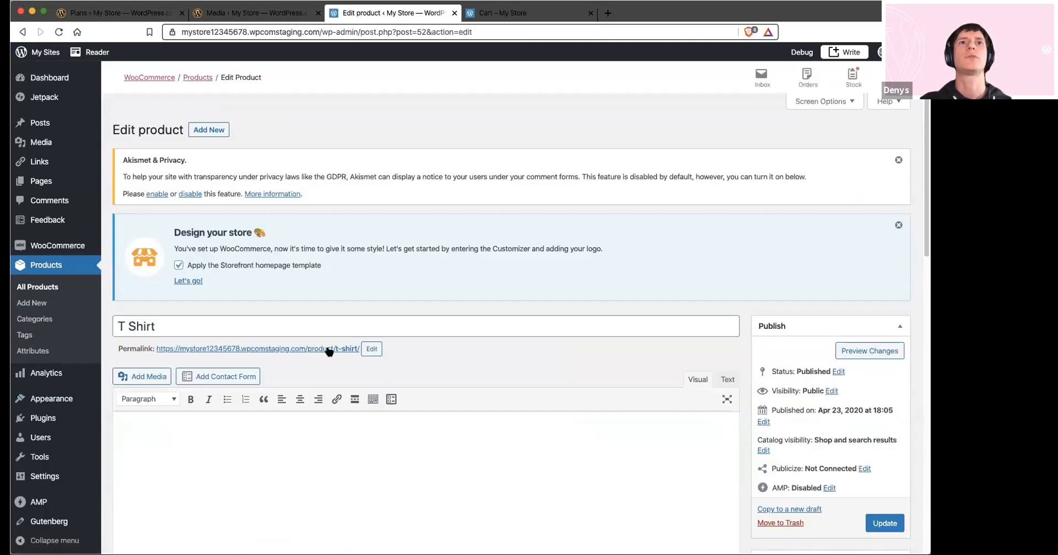
{"action": "scroll", "coordinate": [366, 284], "scroll_direction": "down", "scroll_amount": 5}
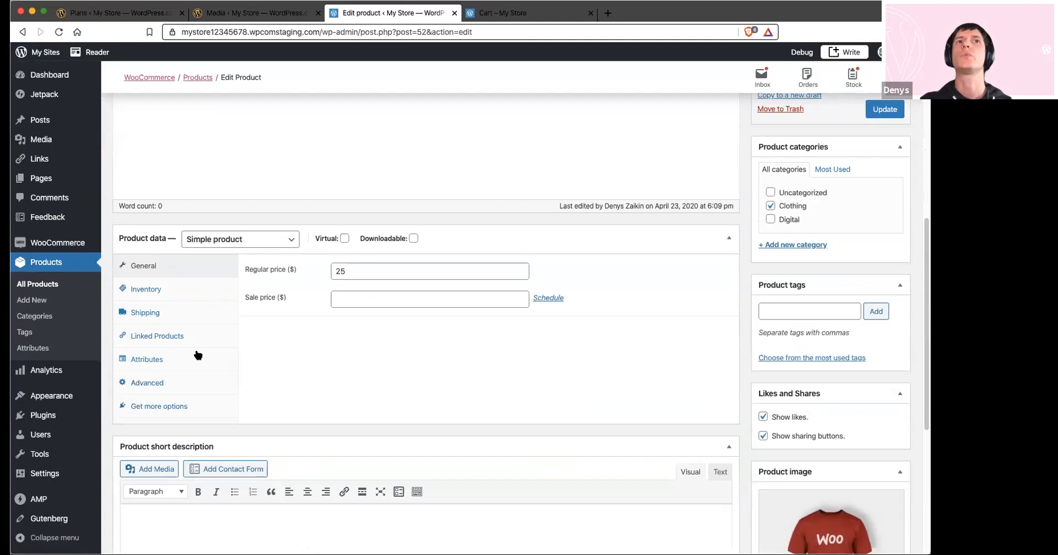
{"action": "left_click", "coordinate": [154, 361]}
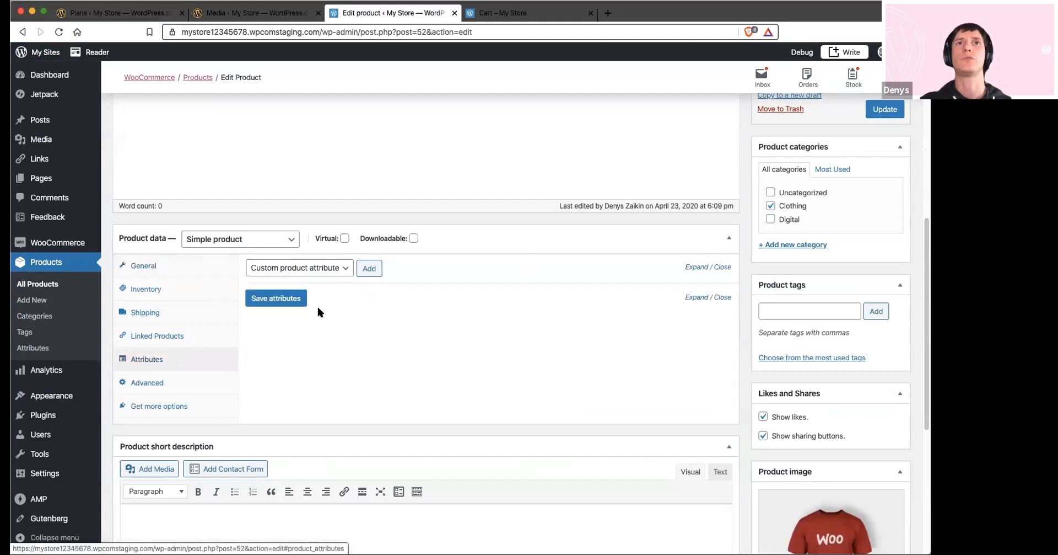
Add a custom product attribute named Color with the values Red | Green | Blue and save the attributes
{"action": "left_click", "coordinate": [338, 268]}
{"action": "left_click", "coordinate": [337, 268]}
{"action": "left_click", "coordinate": [369, 268]}
{"action": "left_click", "coordinate": [284, 337]}
{"action": "type", "text": "Color"}
{"action": "left_click", "coordinate": [389, 336]}
{"action": "type", "text": "Red | Gree"}
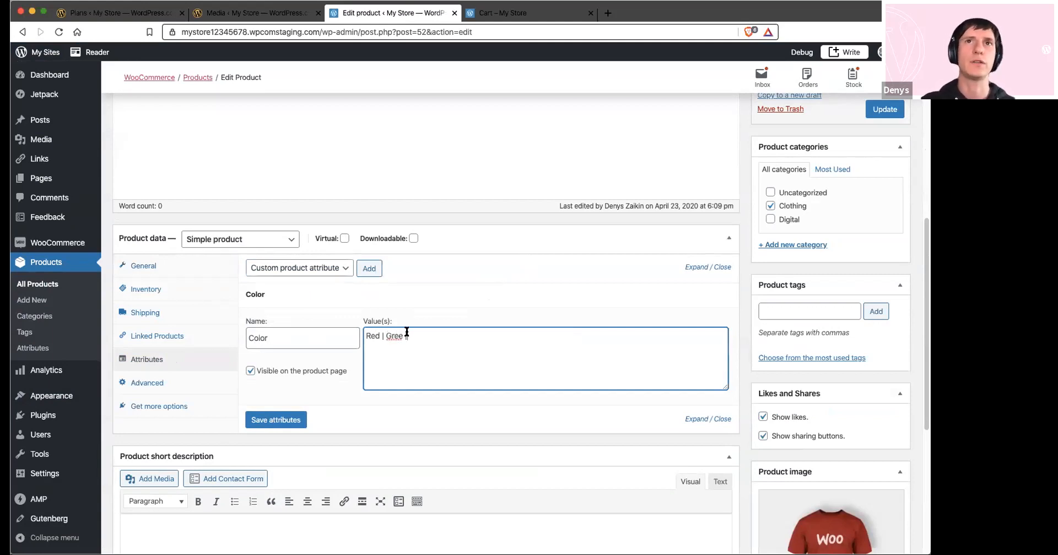
{"action": "type", "text": "n |"}
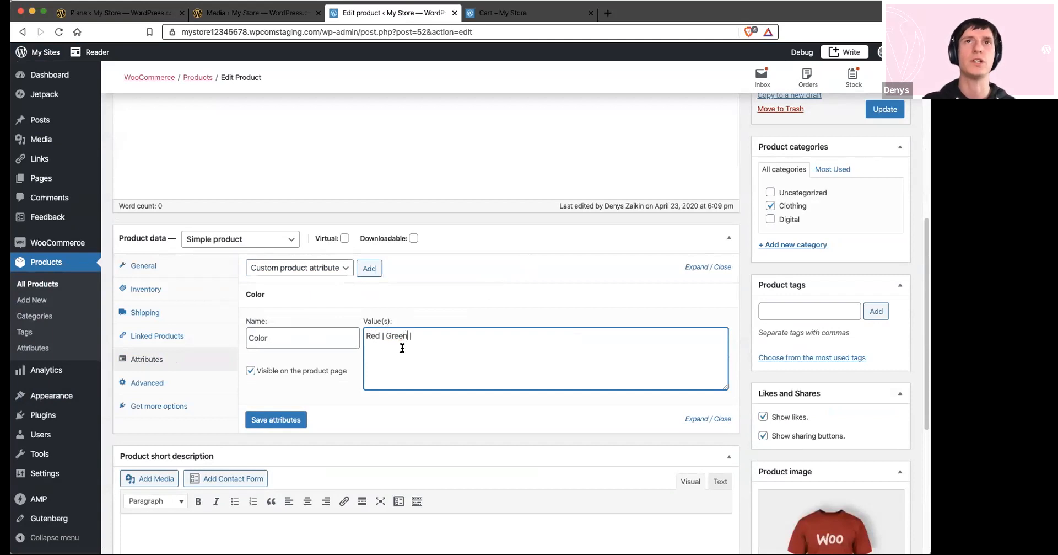
{"action": "type", "text": " Blue"}
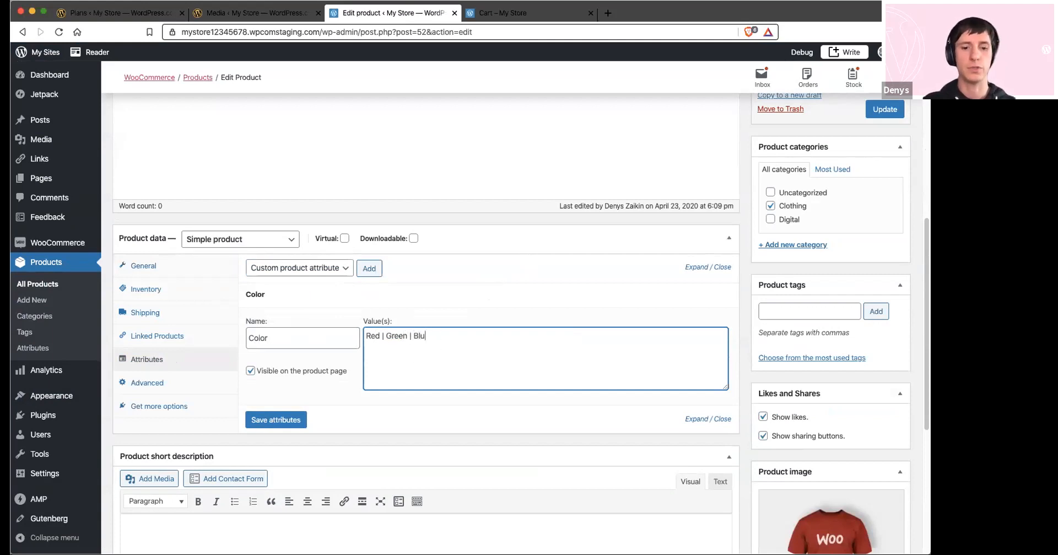
{"action": "left_click", "coordinate": [285, 420]}
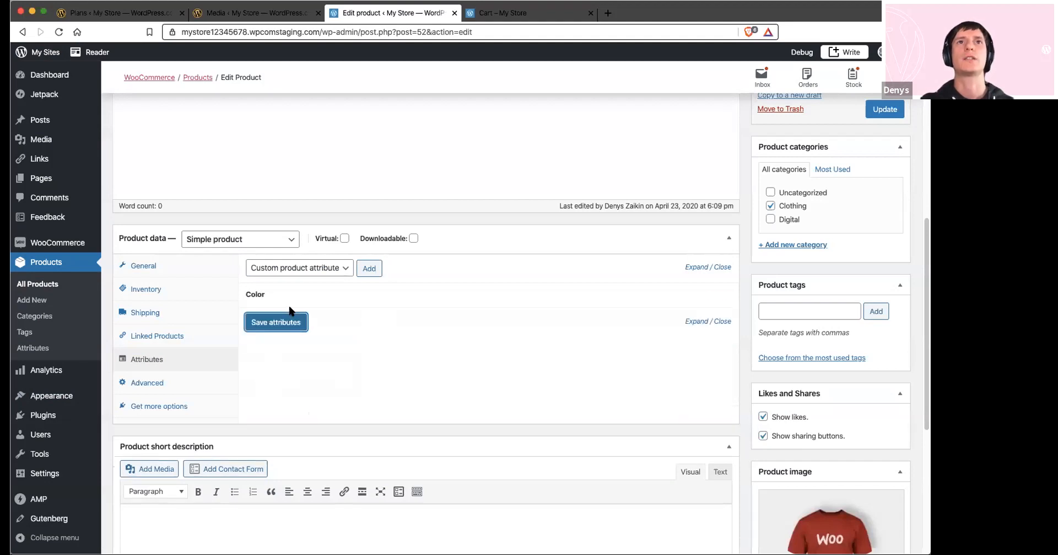
Check the saved Color attribute, update the T Shirt product and view its page in the store
{"action": "left_click", "coordinate": [263, 298]}
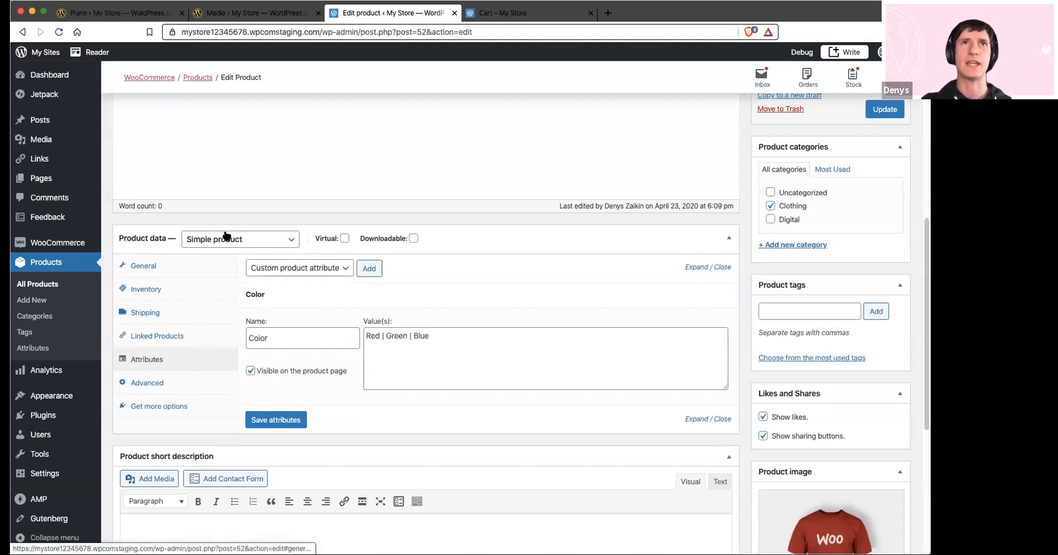
{"action": "left_click", "coordinate": [881, 115]}
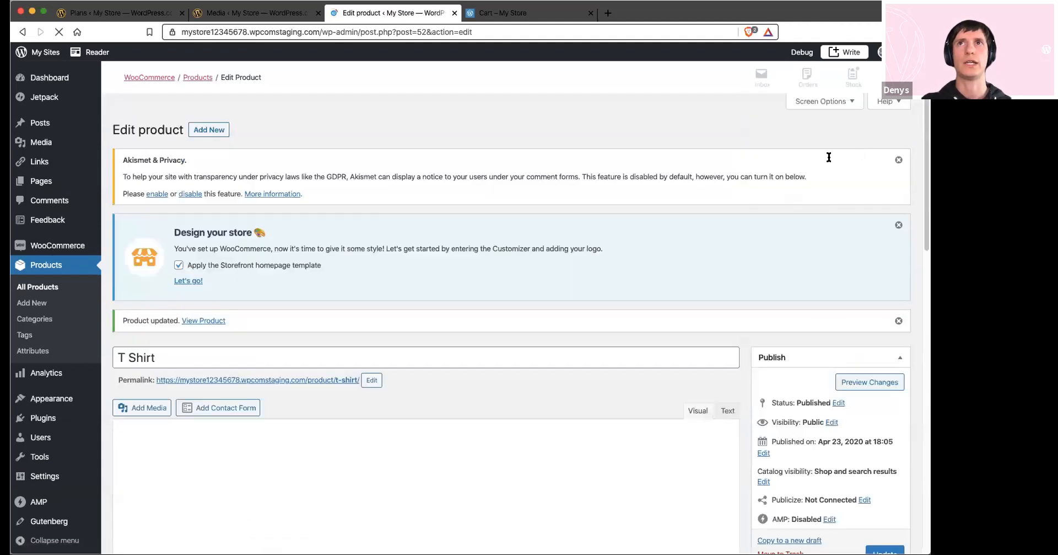
{"action": "scroll", "coordinate": [727, 373], "scroll_direction": "down", "scroll_amount": 2}
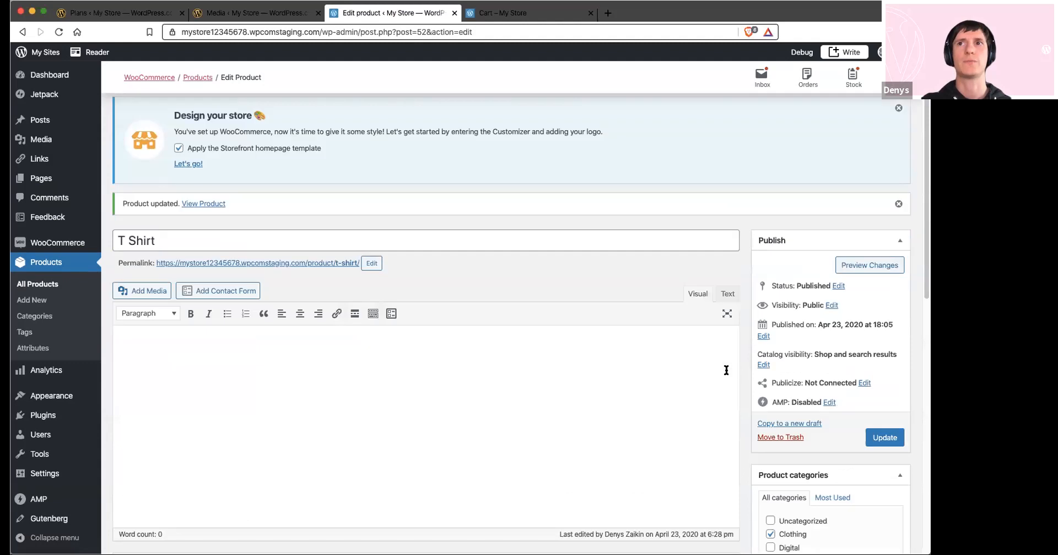
{"action": "left_click", "coordinate": [204, 204], "text": "super"}
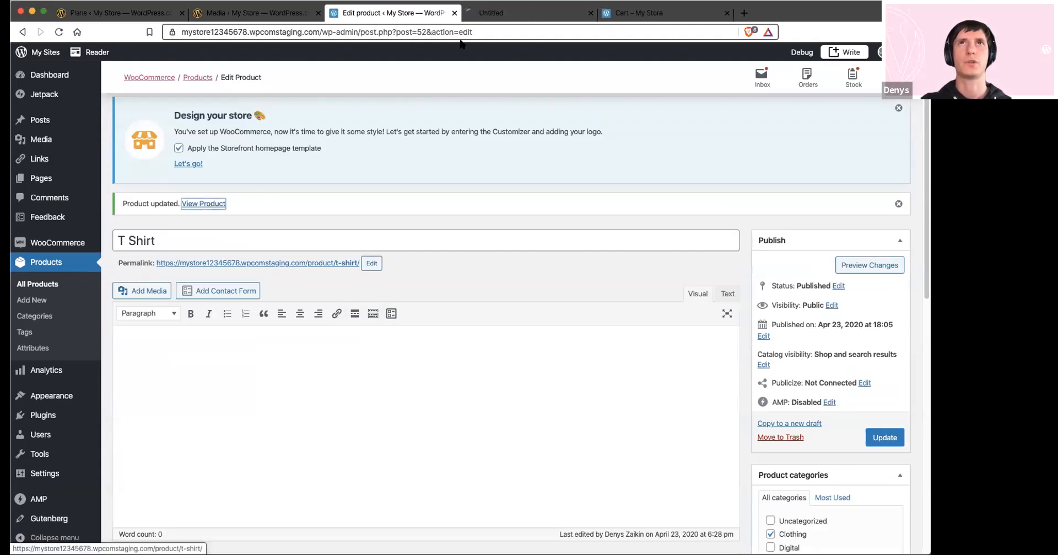
{"action": "left_click", "coordinate": [508, 15]}
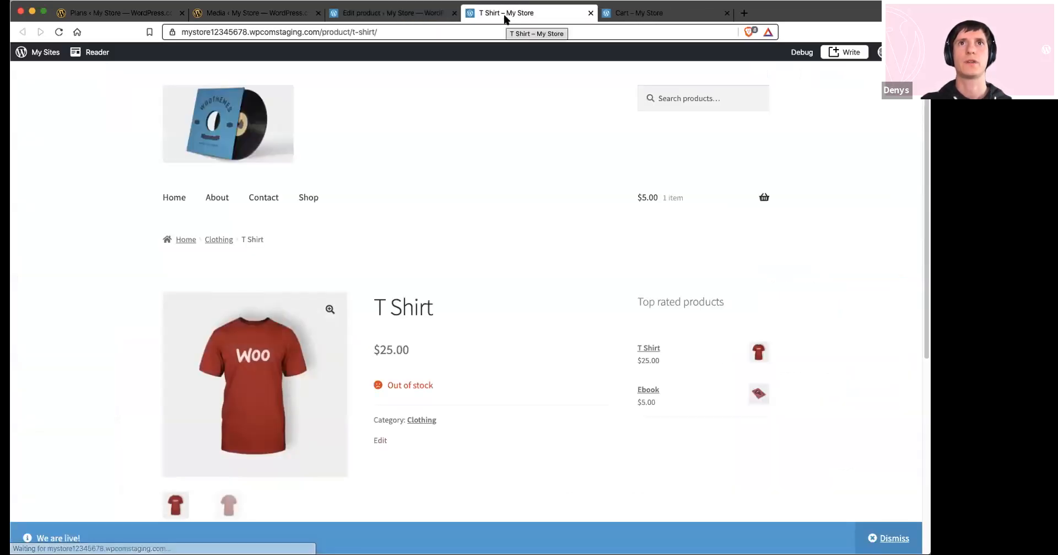
Return to editing the T Shirt and change its product type to Variable product
{"action": "left_click", "coordinate": [389, 15]}
{"action": "scroll", "coordinate": [266, 326], "scroll_direction": "down", "scroll_amount": 8}
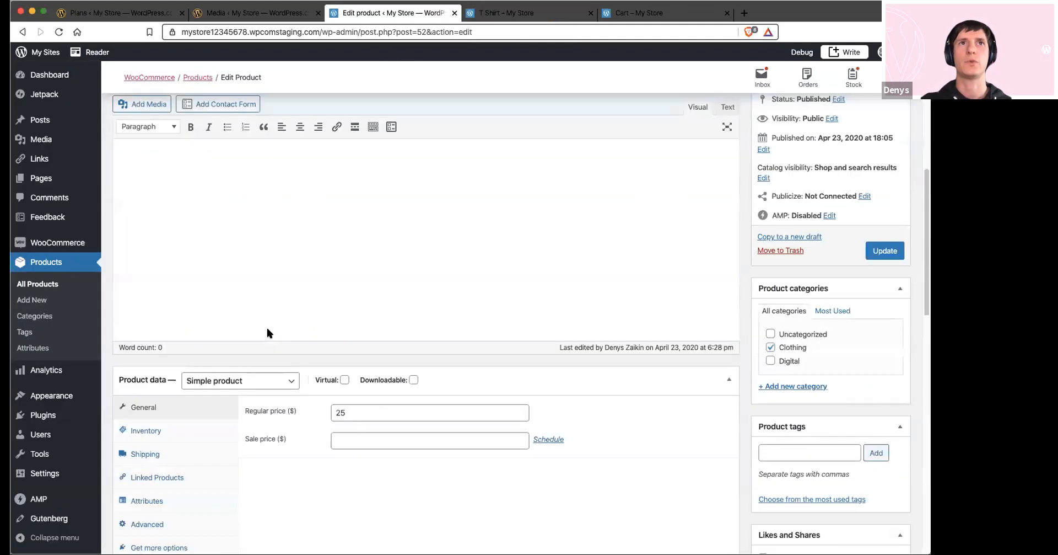
{"action": "scroll", "coordinate": [194, 285], "scroll_direction": "up", "scroll_amount": 4}
{"action": "scroll", "coordinate": [161, 401], "scroll_direction": "down", "scroll_amount": 3}
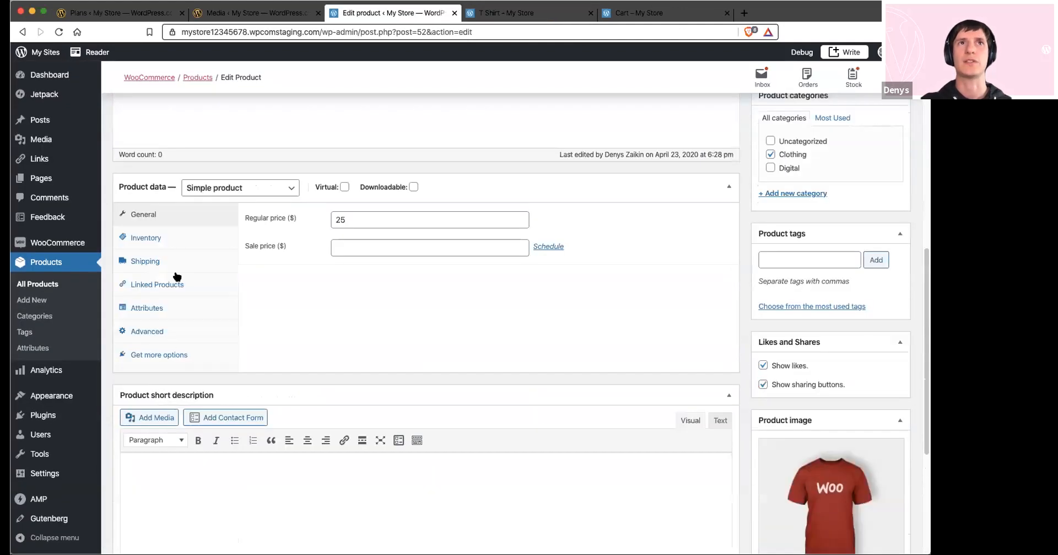
{"action": "left_click", "coordinate": [208, 189]}
{"action": "left_click", "coordinate": [208, 220]}
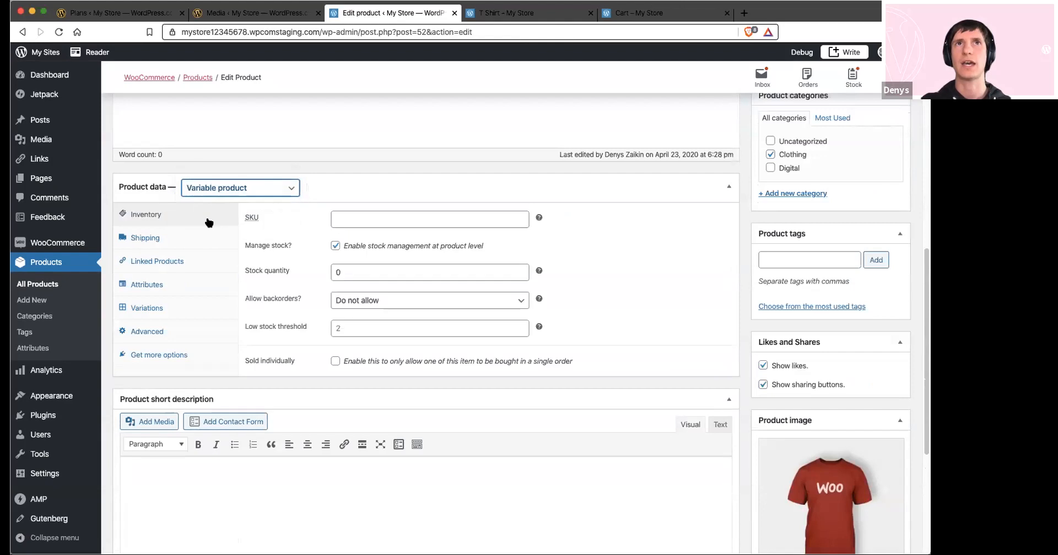
Mark the T Shirt's Color attribute as used for variations and save the attributes
{"action": "left_click", "coordinate": [145, 307]}
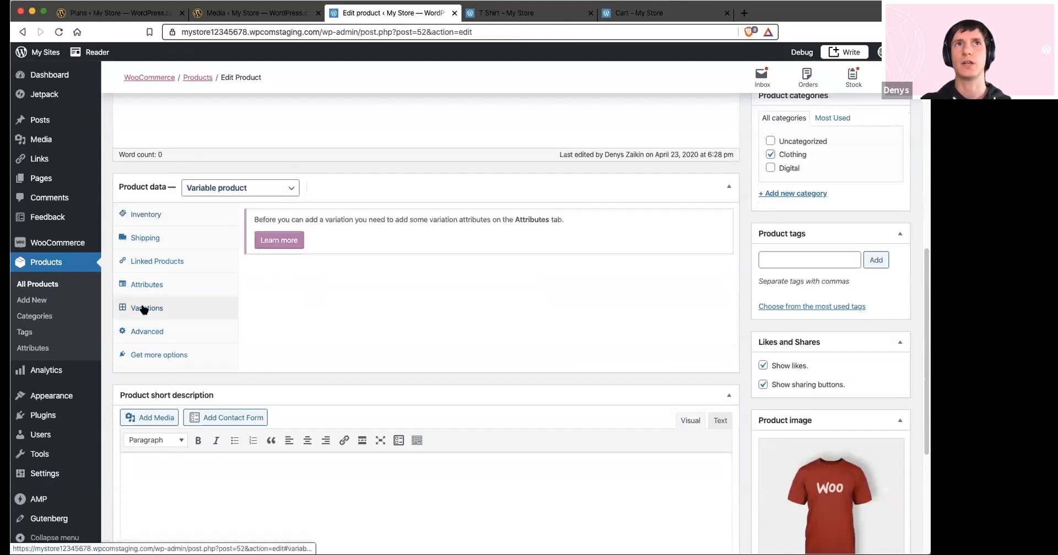
{"action": "left_click", "coordinate": [125, 285]}
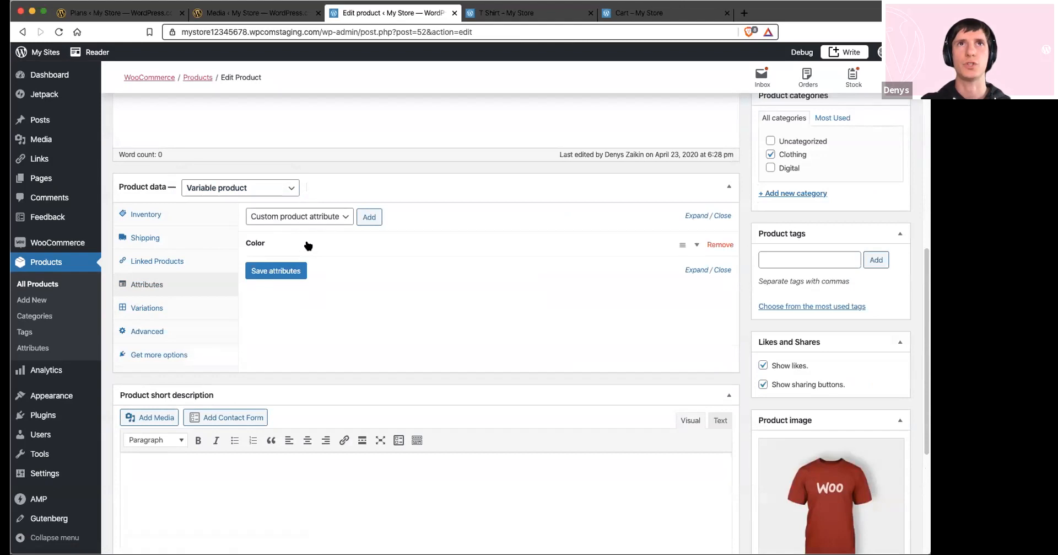
{"action": "left_click", "coordinate": [277, 243]}
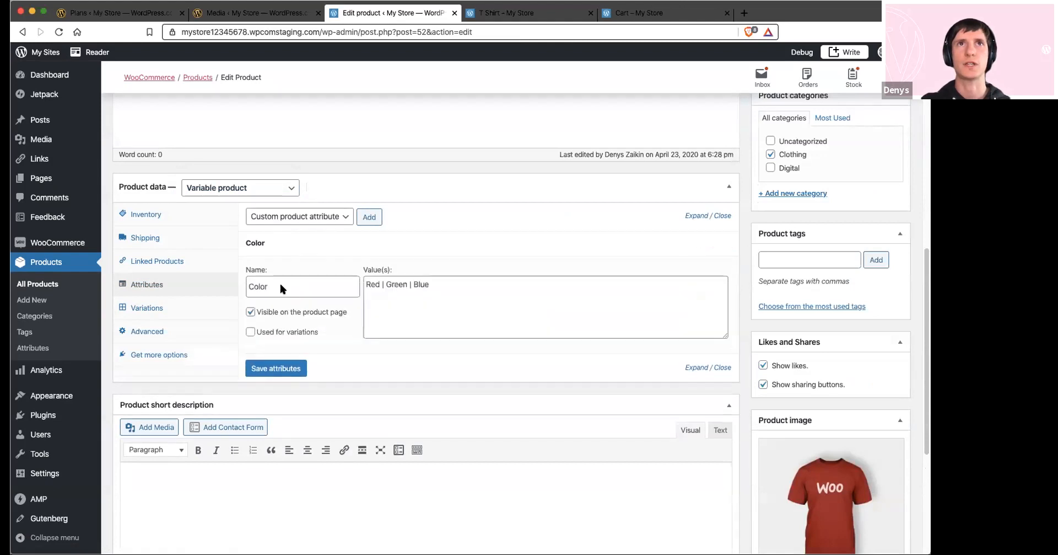
{"action": "left_click", "coordinate": [279, 368]}
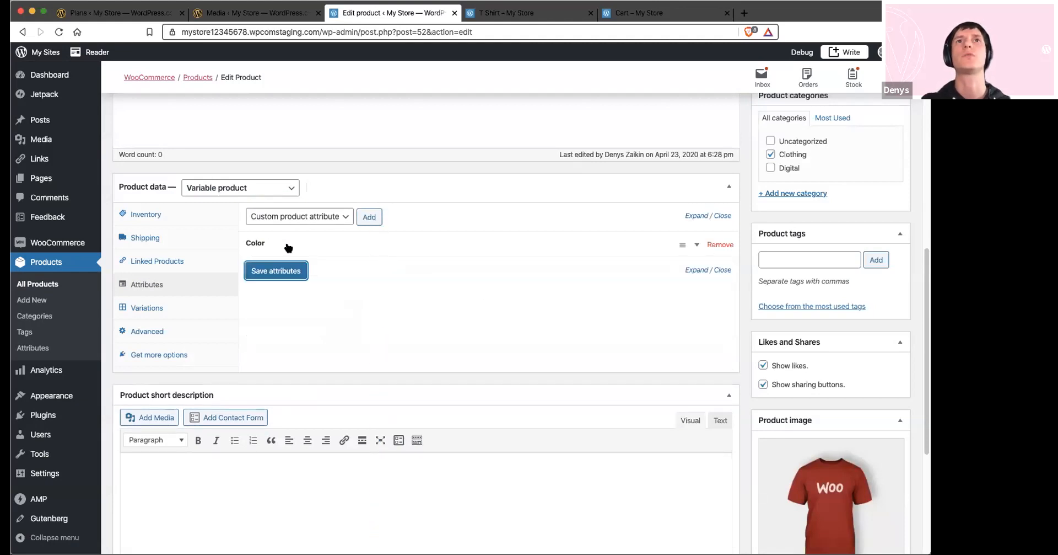
Create variations from all attributes for the T Shirt and confirm the creation
{"action": "left_click", "coordinate": [155, 307]}
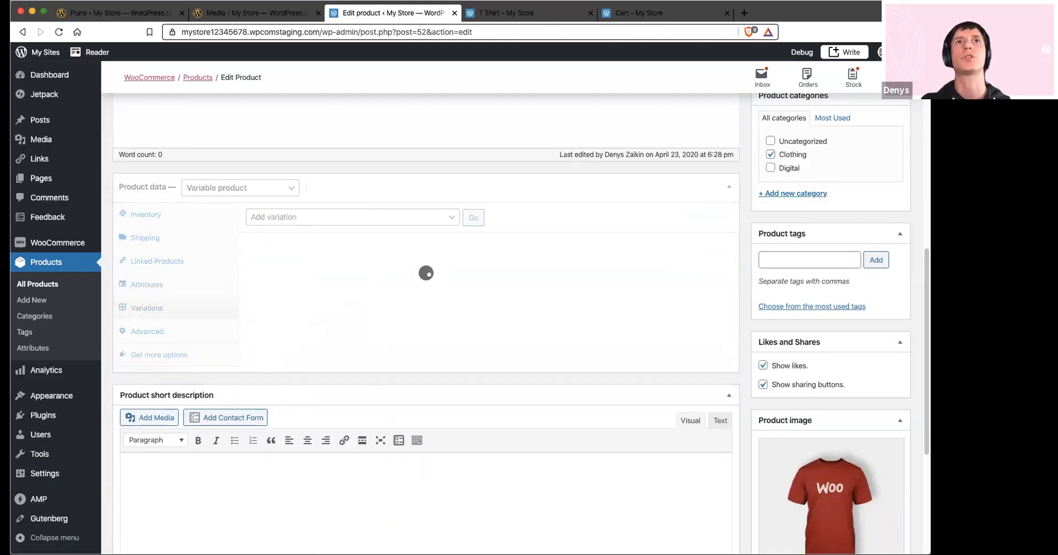
{"action": "left_click", "coordinate": [430, 218]}
{"action": "left_click", "coordinate": [416, 227]}
{"action": "left_click", "coordinate": [468, 218]}
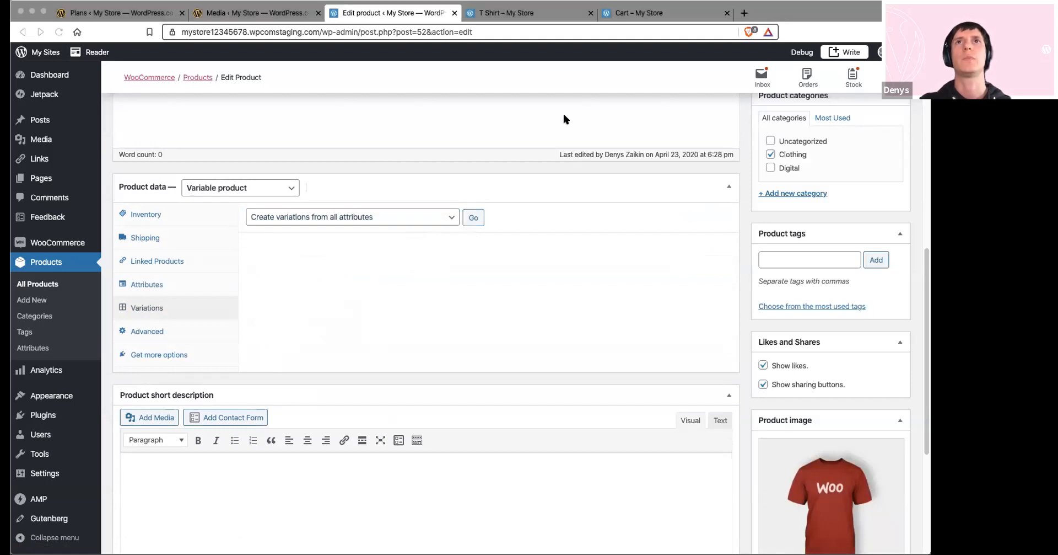
{"action": "key", "text": "Return"}
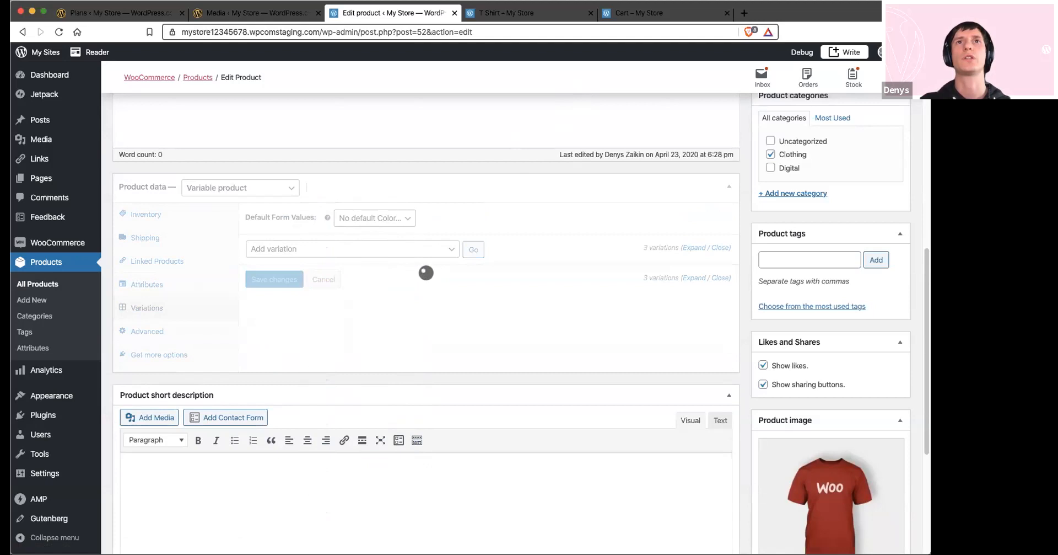
Try to set the Red variation's sale price to 5 without a regular price
{"action": "left_click", "coordinate": [344, 312]}
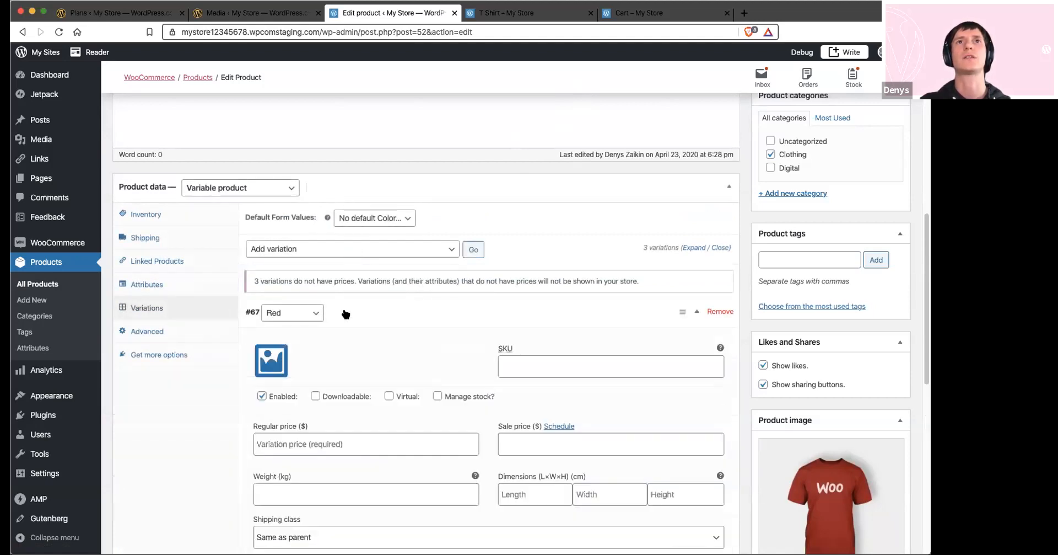
{"action": "scroll", "coordinate": [346, 330], "scroll_direction": "down", "scroll_amount": 1}
{"action": "left_click", "coordinate": [527, 423]}
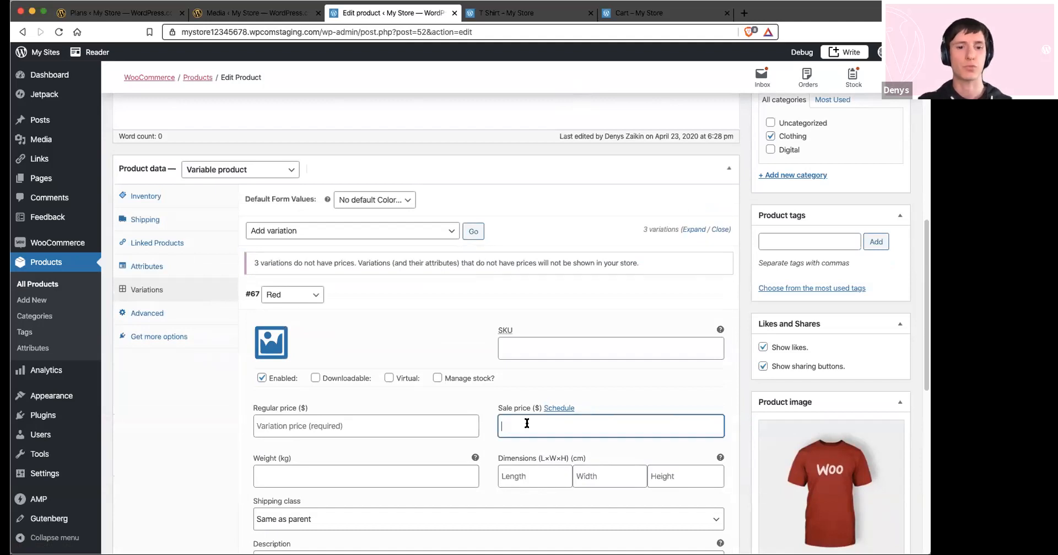
{"action": "type", "text": "5"}
{"action": "scroll", "coordinate": [518, 413], "scroll_direction": "down", "scroll_amount": 1}
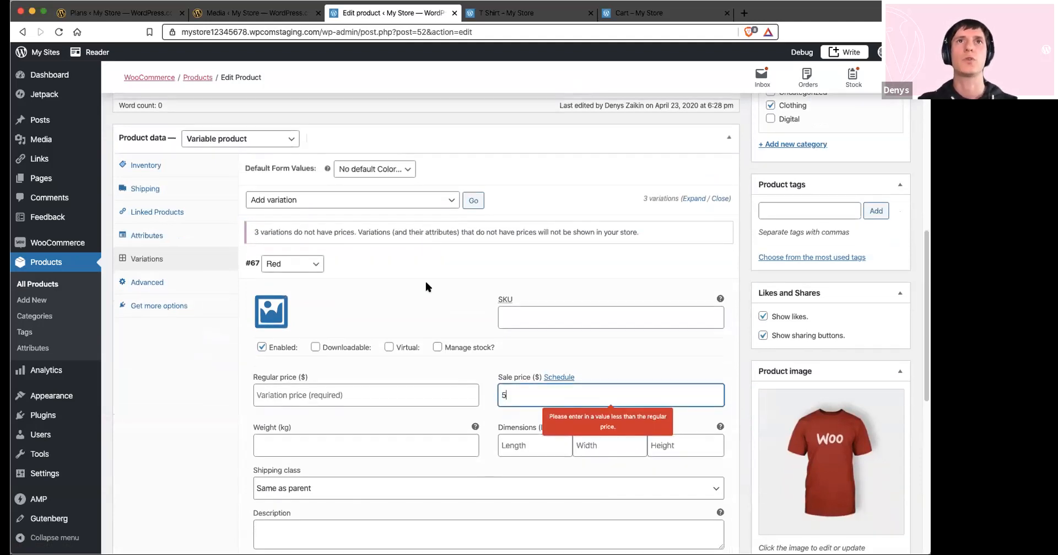
{"action": "left_click", "coordinate": [696, 265]}
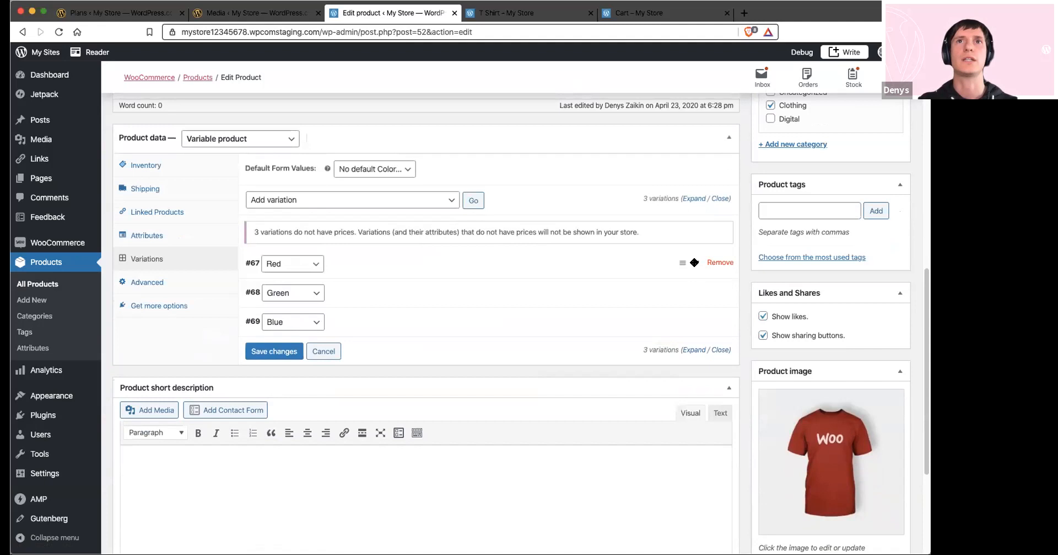
Set the Green variation's regular price to 5, leaving its sale price empty
{"action": "left_click", "coordinate": [388, 301]}
{"action": "left_click", "coordinate": [538, 423]}
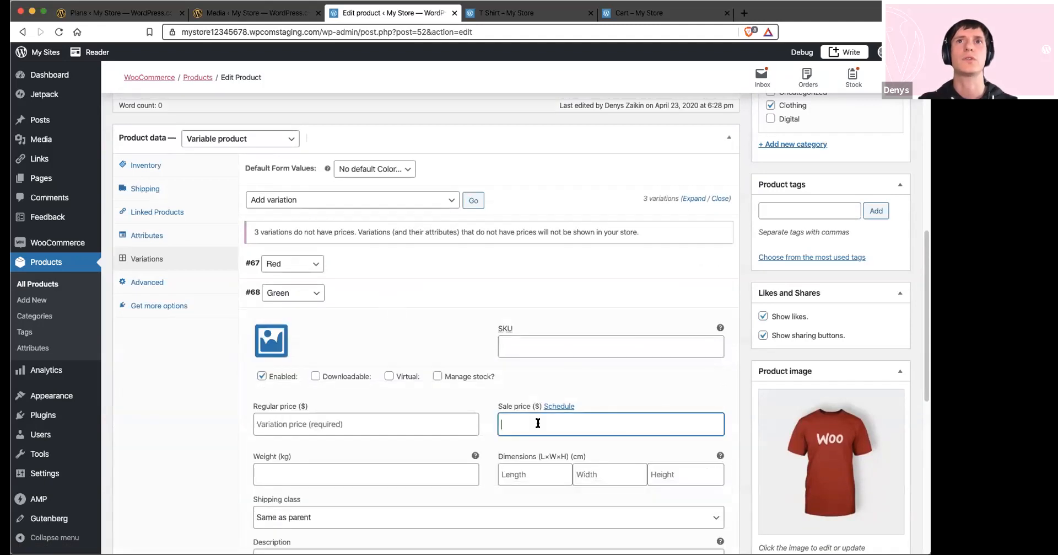
{"action": "type", "text": "5"}
{"action": "left_click", "coordinate": [337, 423]}
{"action": "type", "text": "5"}
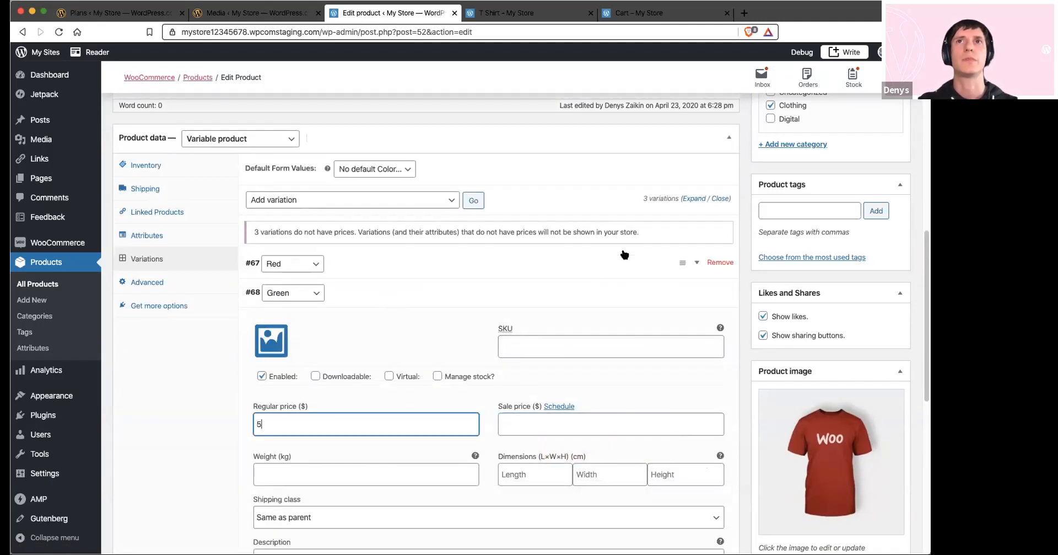
Set the regular price of the Red and Blue variations to 5 and save the variation changes
{"action": "left_click", "coordinate": [573, 268]}
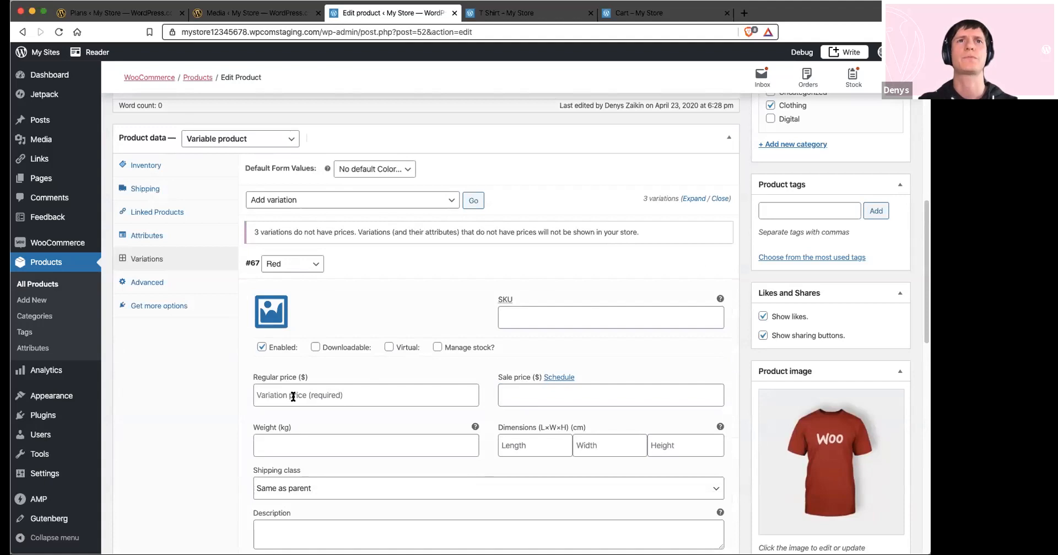
{"action": "left_click", "coordinate": [291, 396]}
{"action": "scroll", "coordinate": [352, 386], "scroll_direction": "down", "scroll_amount": 10}
{"action": "left_click", "coordinate": [363, 383]}
{"action": "scroll", "coordinate": [354, 388], "scroll_direction": "down", "scroll_amount": 2}
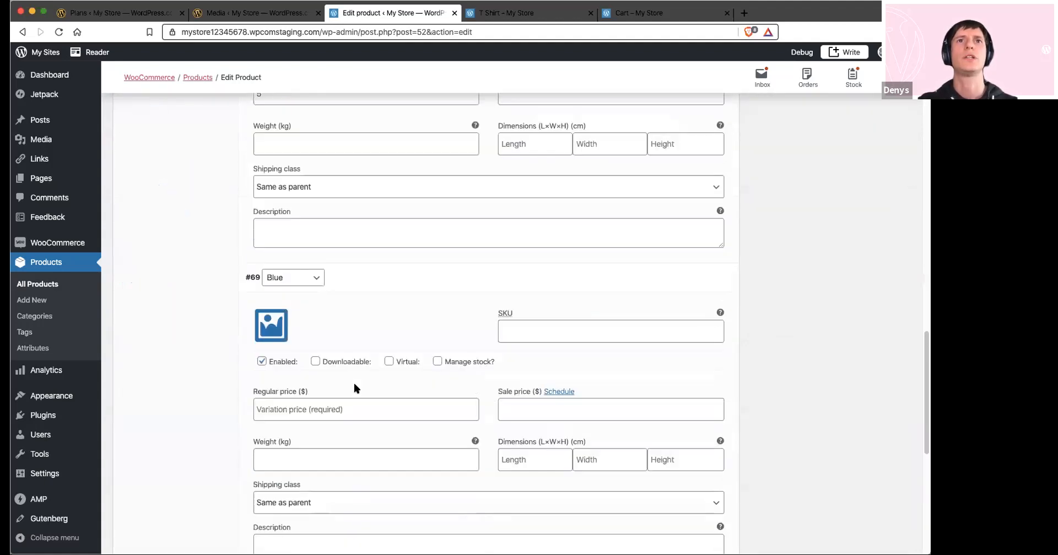
{"action": "left_click", "coordinate": [315, 410]}
{"action": "type", "text": "5"}
{"action": "scroll", "coordinate": [299, 427], "scroll_direction": "down", "scroll_amount": 5}
{"action": "left_click", "coordinate": [284, 320]}
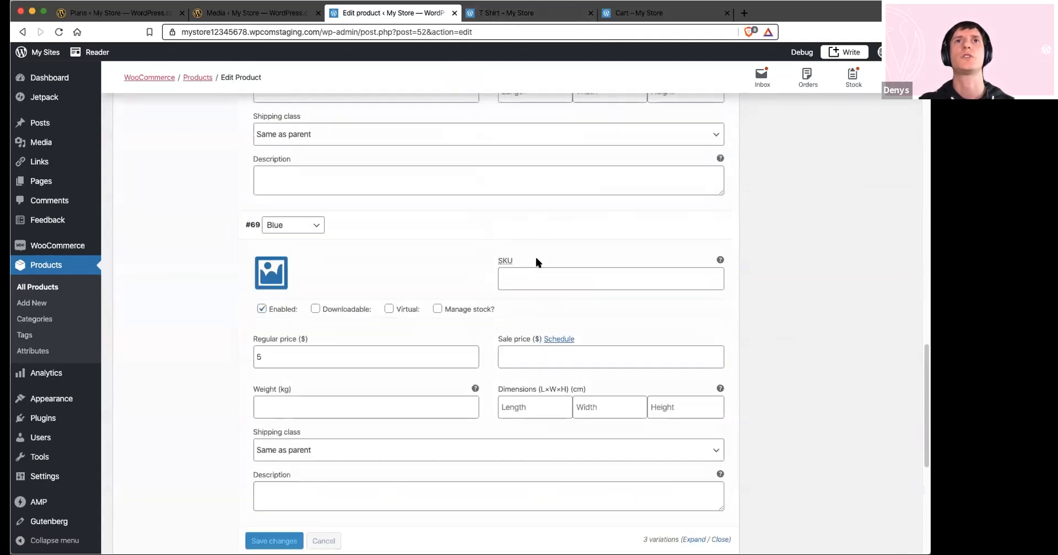
Update the T Shirt product and reload its page in the store
{"action": "scroll", "coordinate": [537, 259], "scroll_direction": "up", "scroll_amount": 20}
{"action": "left_click", "coordinate": [885, 540]}
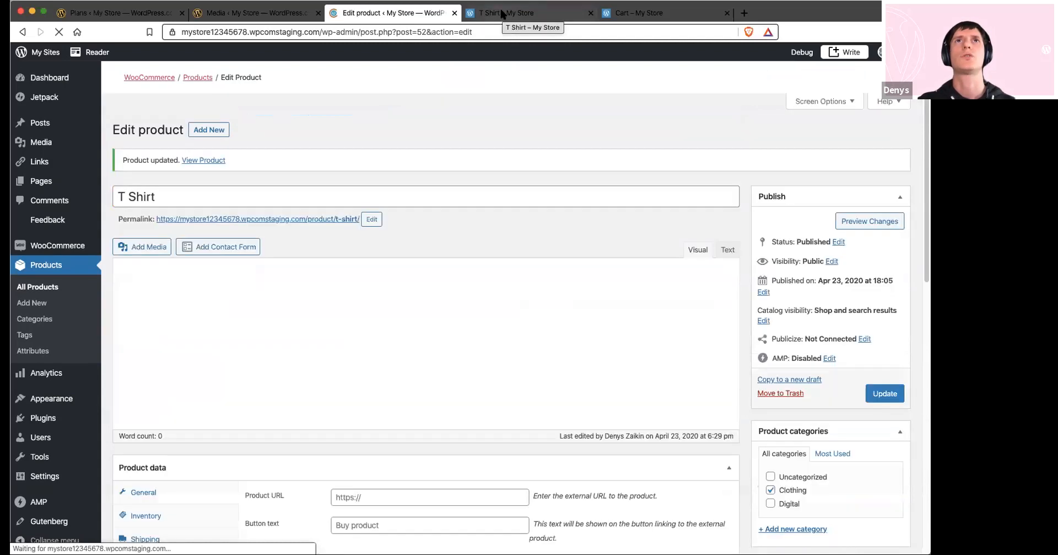
{"action": "left_click", "coordinate": [503, 14]}
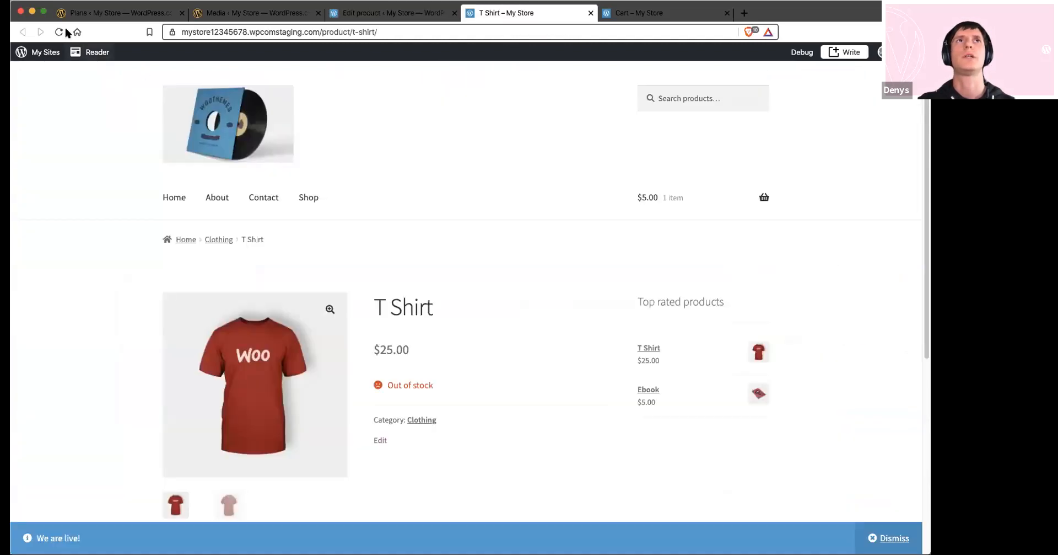
{"action": "left_click", "coordinate": [60, 32]}
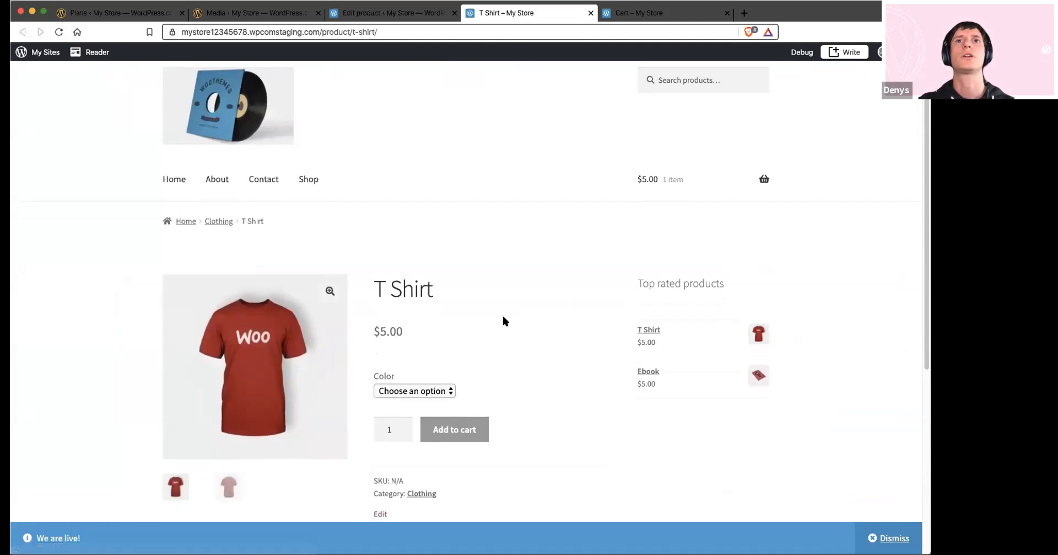
Select Red, Green and Blue in turn on the T Shirt's store page to check each variation's price and availability
{"action": "left_click", "coordinate": [420, 390]}
{"action": "left_click", "coordinate": [398, 401]}
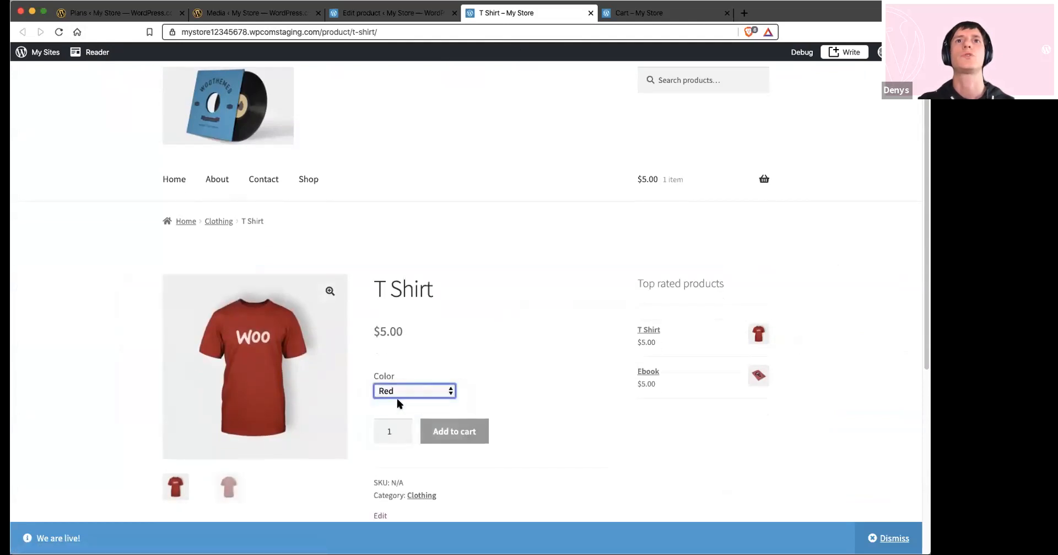
{"action": "left_click", "coordinate": [397, 398]}
{"action": "left_click", "coordinate": [396, 399]}
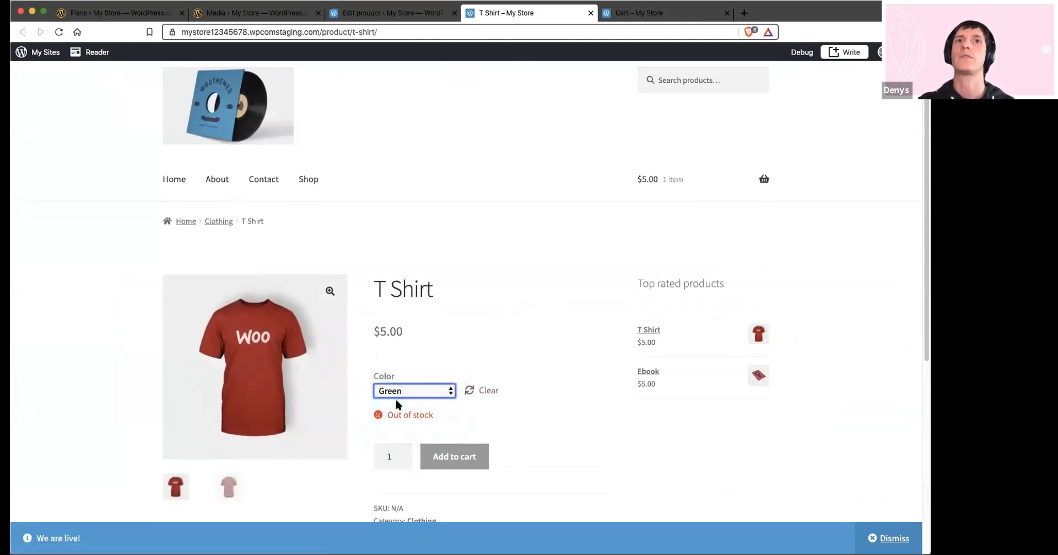
{"action": "left_click", "coordinate": [416, 390]}
{"action": "left_click", "coordinate": [406, 405]}
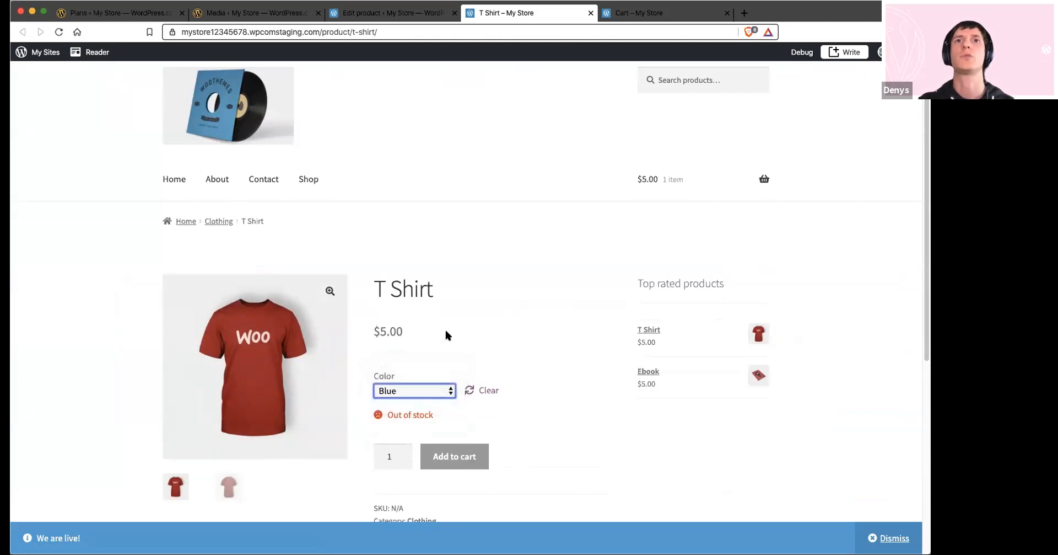
{"action": "scroll", "coordinate": [418, 368], "scroll_direction": "down", "scroll_amount": 2}
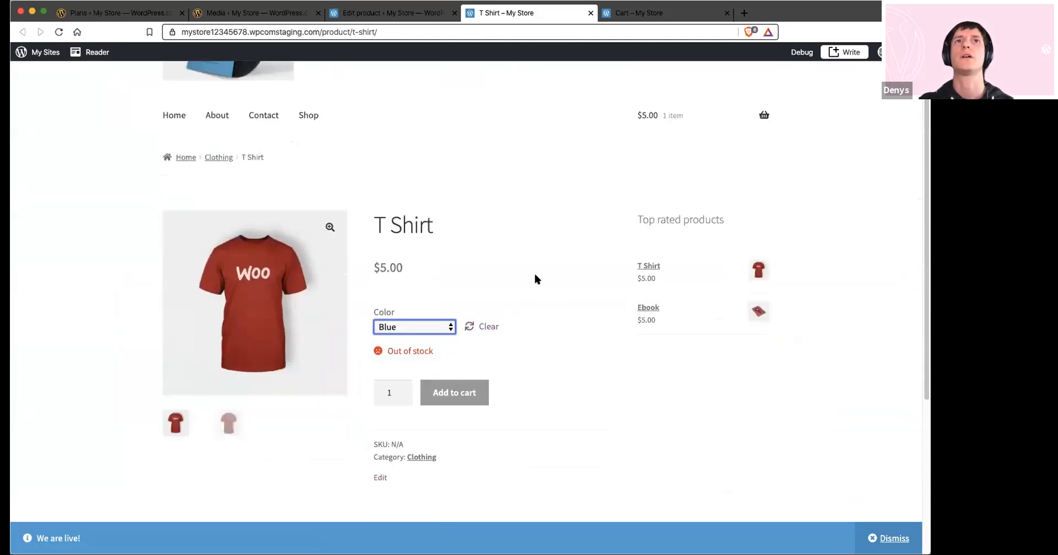
Return to editing the T Shirt and examine its inventory settings
{"action": "left_click", "coordinate": [382, 8]}
{"action": "scroll", "coordinate": [339, 329], "scroll_direction": "down", "scroll_amount": 5}
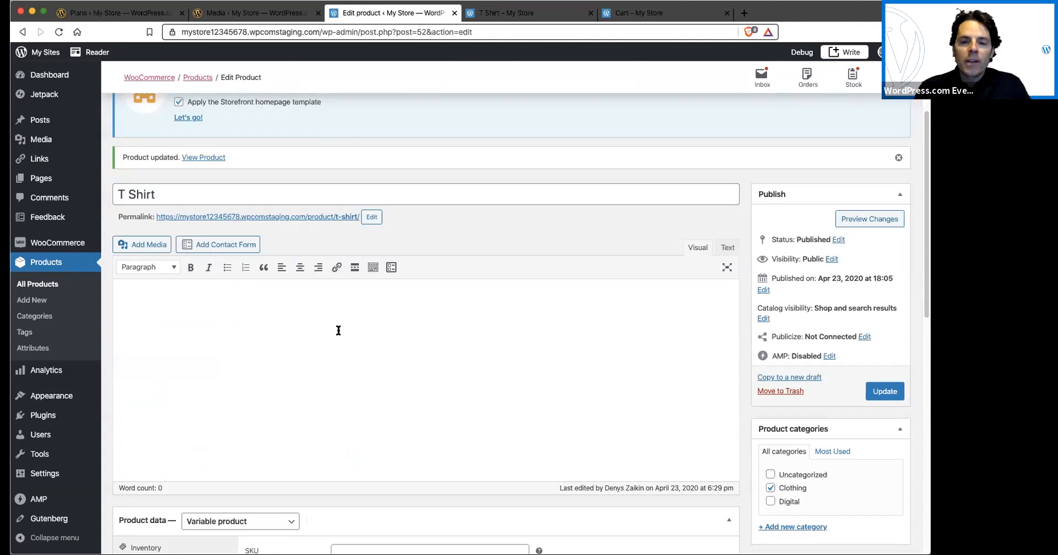
{"action": "scroll", "coordinate": [350, 382], "scroll_direction": "down", "scroll_amount": 5}
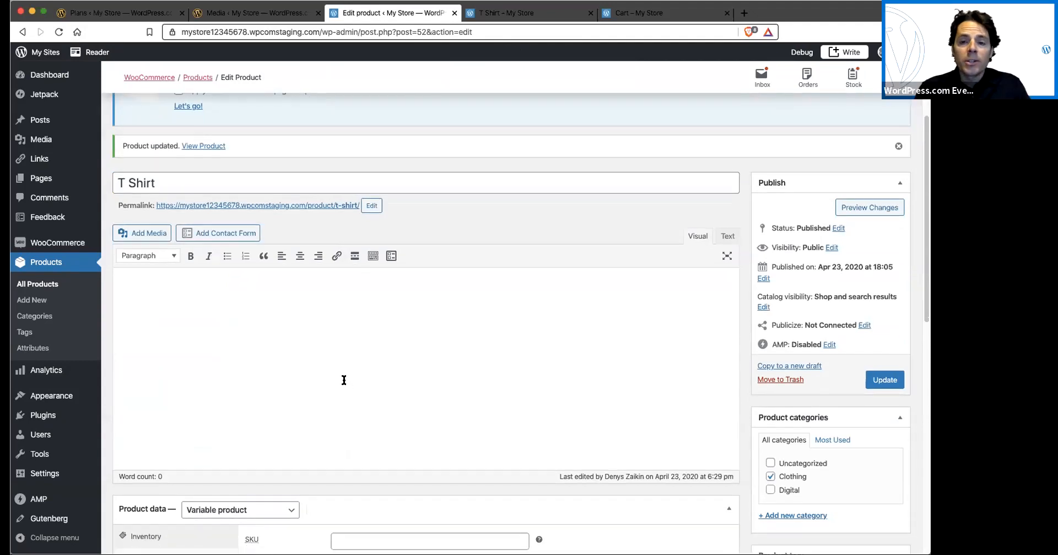
{"action": "scroll", "coordinate": [341, 372], "scroll_direction": "down", "scroll_amount": 5}
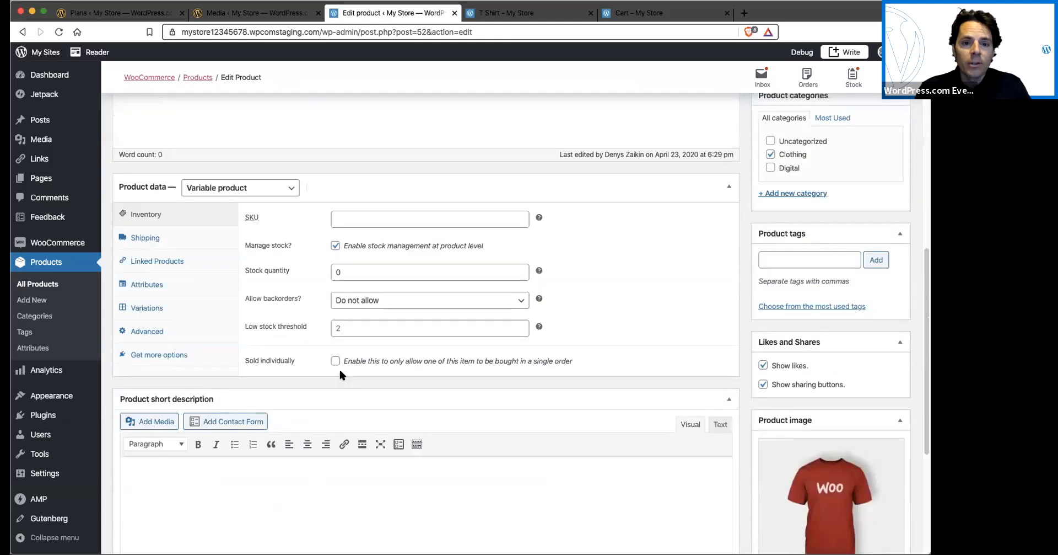
{"action": "scroll", "coordinate": [339, 367], "scroll_direction": "up", "scroll_amount": 1}
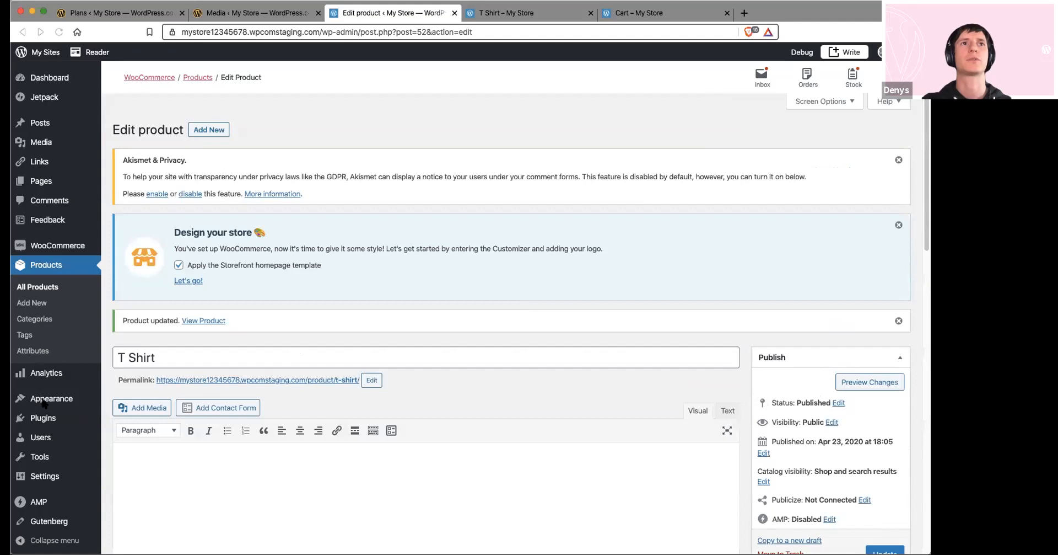
Open the WooCommerce payment settings and enable the PayPal and Stripe credit card payment methods
{"action": "scroll", "coordinate": [69, 403], "scroll_direction": "down", "scroll_amount": 1}
{"action": "left_click", "coordinate": [60, 244]}
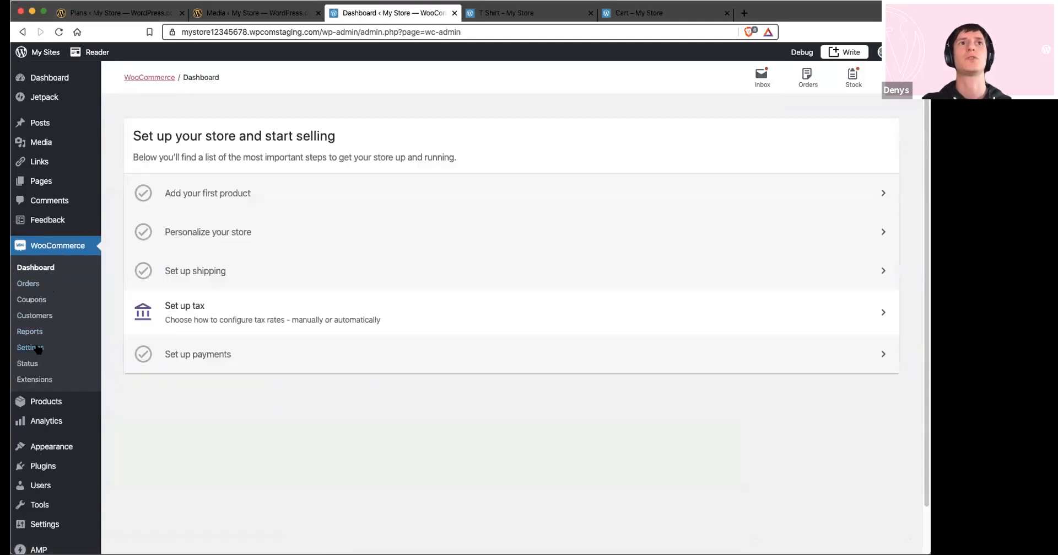
{"action": "left_click", "coordinate": [69, 349]}
{"action": "left_click", "coordinate": [283, 142]}
{"action": "scroll", "coordinate": [335, 294], "scroll_direction": "down", "scroll_amount": 1}
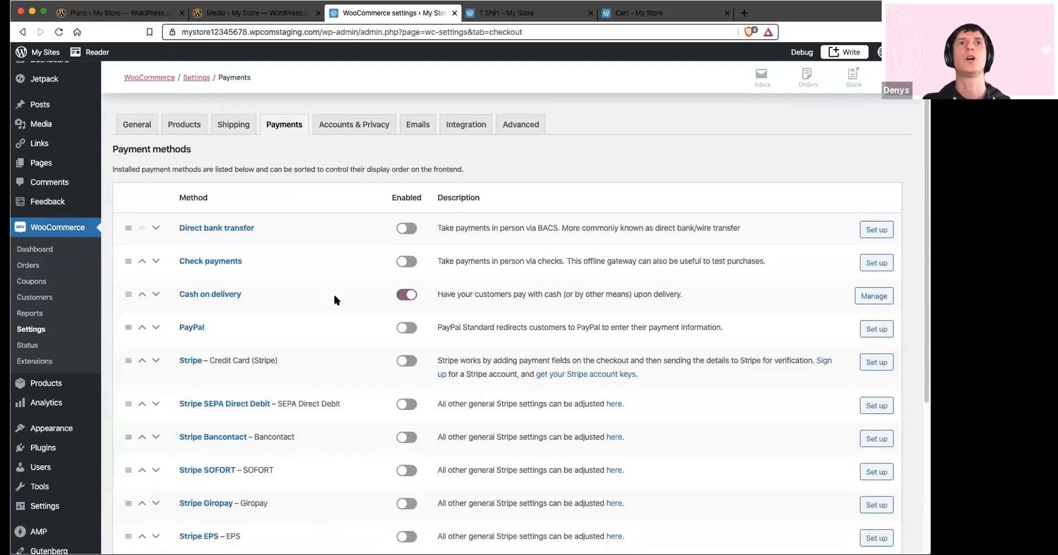
{"action": "left_click", "coordinate": [405, 328]}
{"action": "scroll", "coordinate": [406, 341], "scroll_direction": "down", "scroll_amount": 1}
{"action": "left_click", "coordinate": [406, 341]}
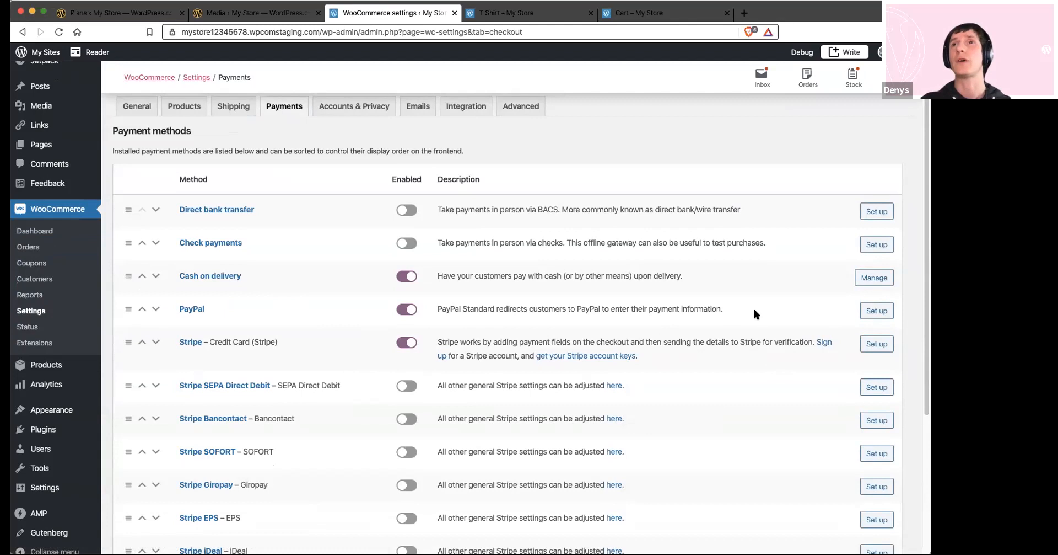
Open the PayPal setup, select Enable PayPal sandbox and go back to the payment methods list without saving
{"action": "left_click", "coordinate": [868, 311]}
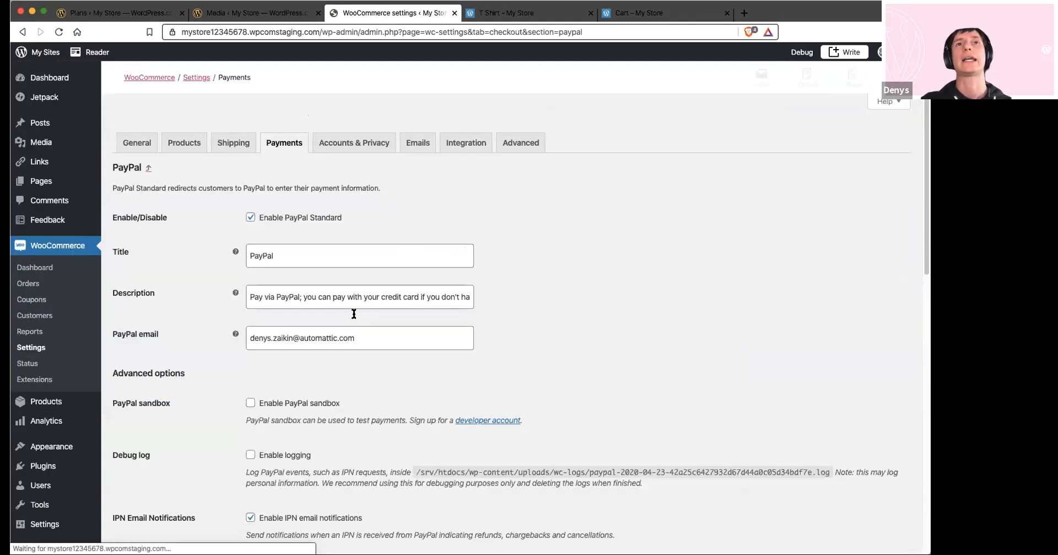
{"action": "scroll", "coordinate": [281, 226], "scroll_direction": "down", "scroll_amount": 5}
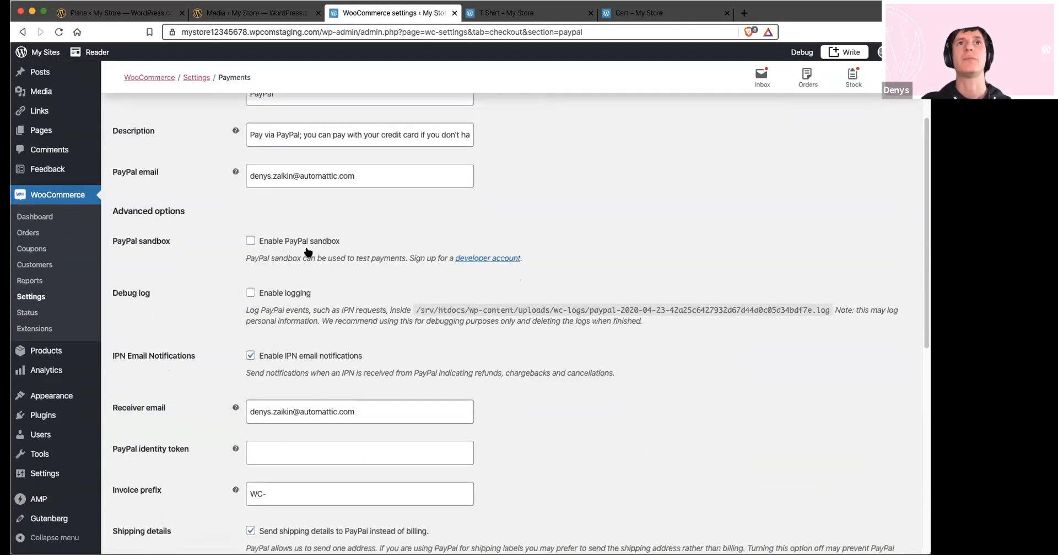
{"action": "scroll", "coordinate": [283, 221], "scroll_direction": "down", "scroll_amount": 3}
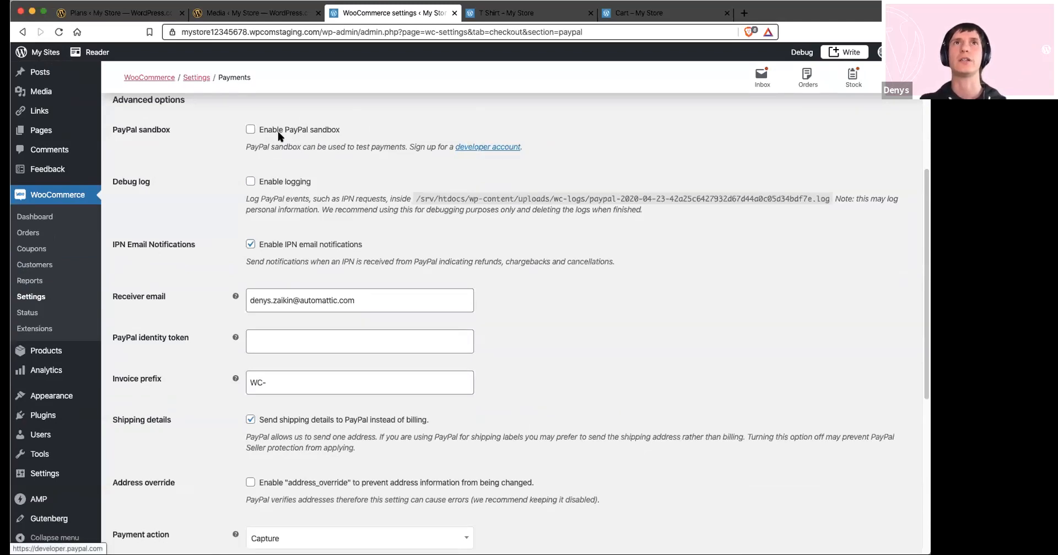
{"action": "left_click", "coordinate": [249, 130]}
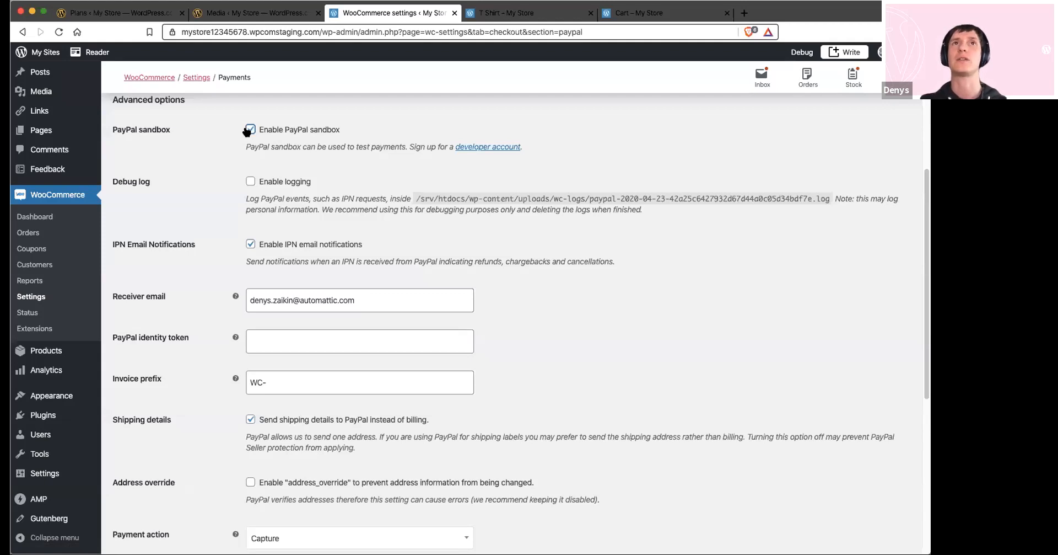
{"action": "scroll", "coordinate": [391, 323], "scroll_direction": "up", "scroll_amount": 5}
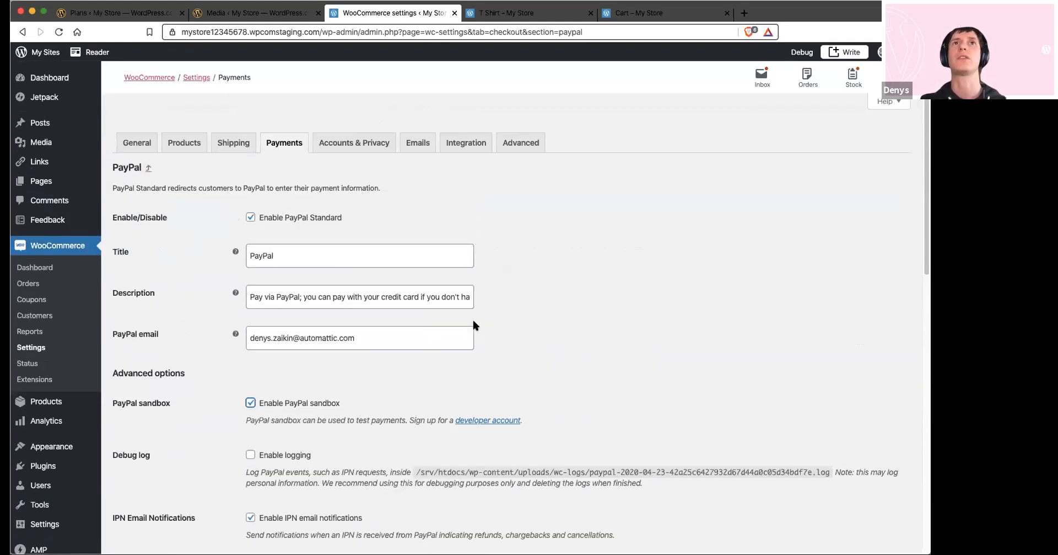
{"action": "left_click", "coordinate": [148, 168]}
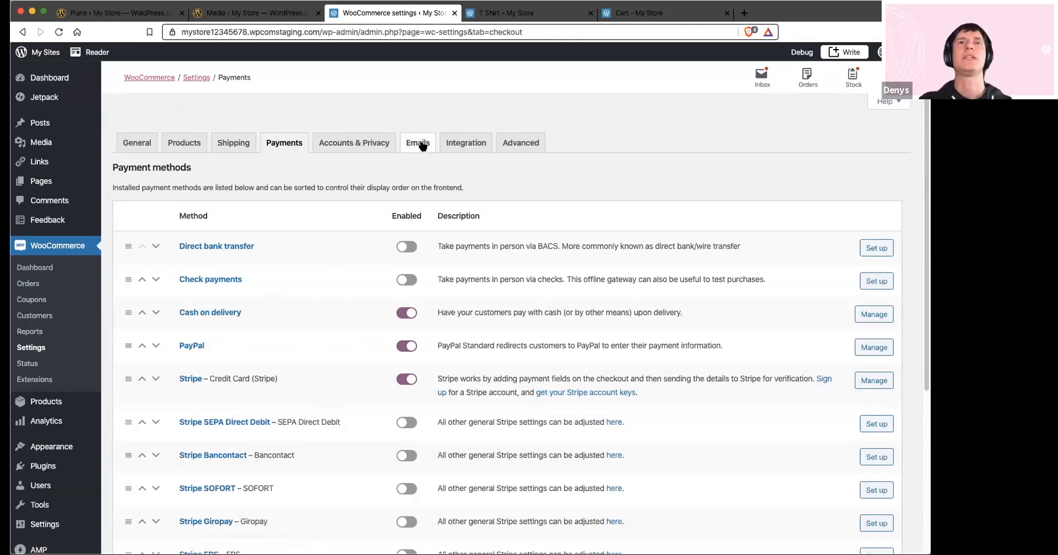
View the store's orders list and open the WooCommerce email notification settings
{"action": "left_click", "coordinate": [32, 284]}
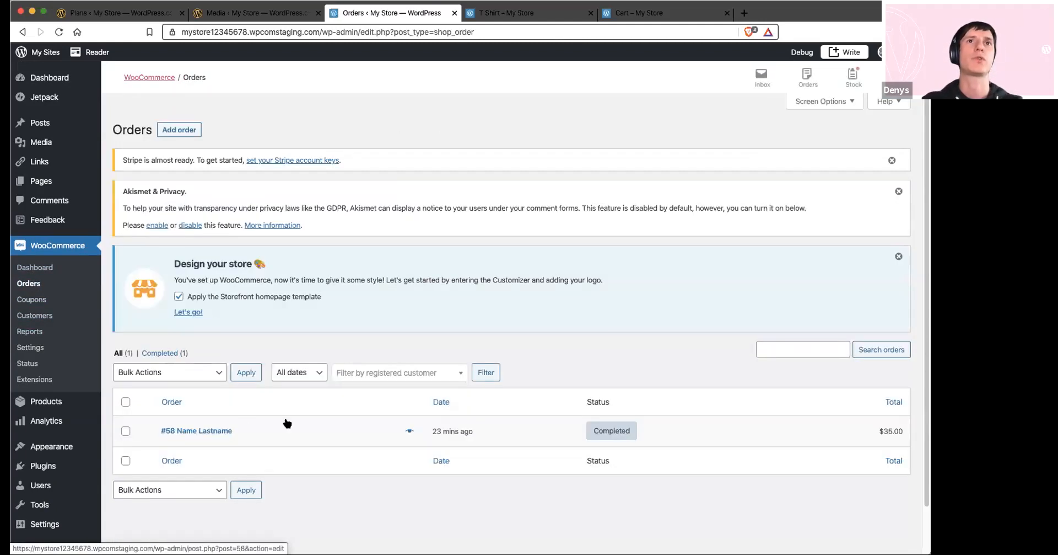
{"action": "left_click", "coordinate": [30, 348]}
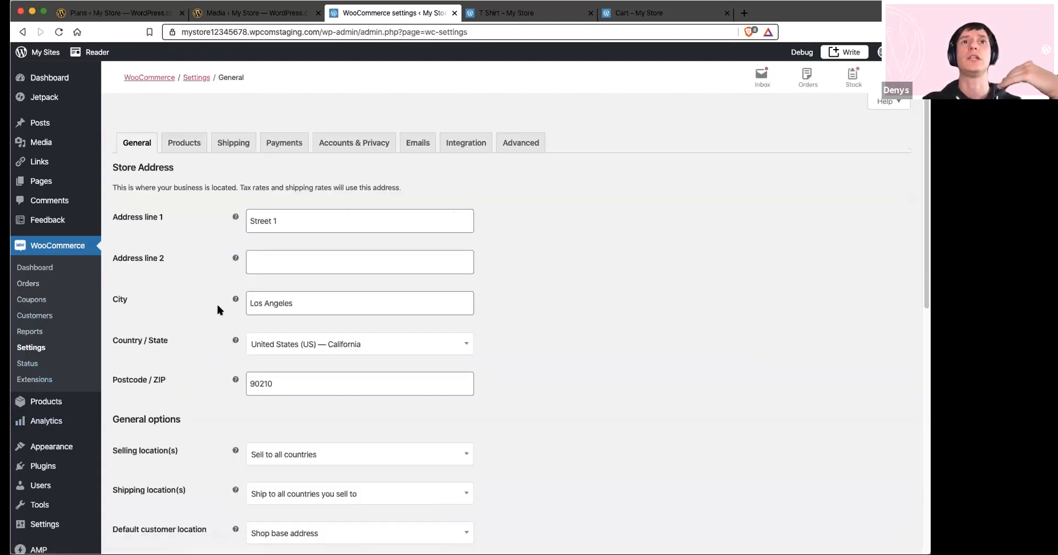
{"action": "left_click", "coordinate": [423, 143]}
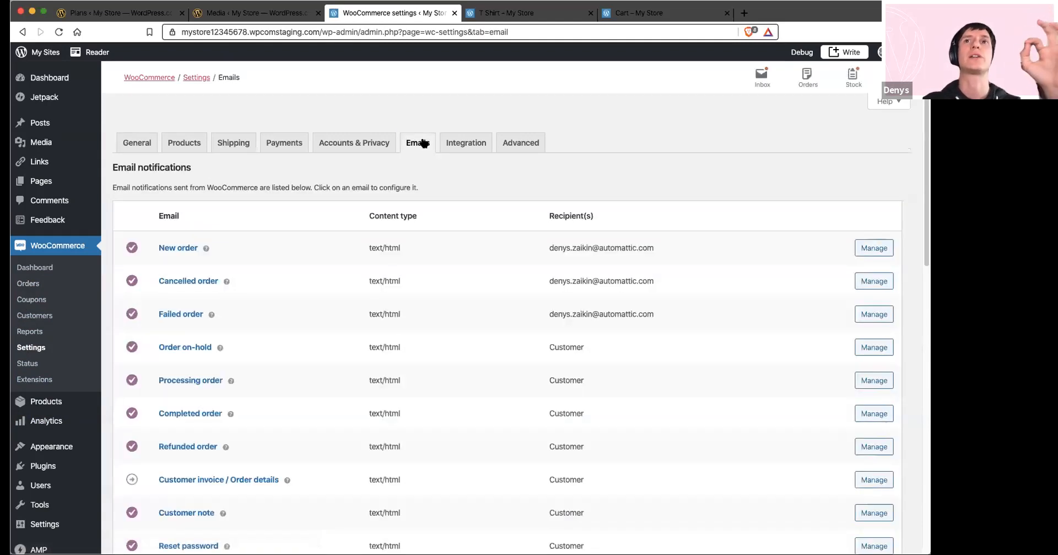
Look through the email notifications list and open the settings of the Order on-hold email
{"action": "scroll", "coordinate": [277, 332], "scroll_direction": "down", "scroll_amount": 2}
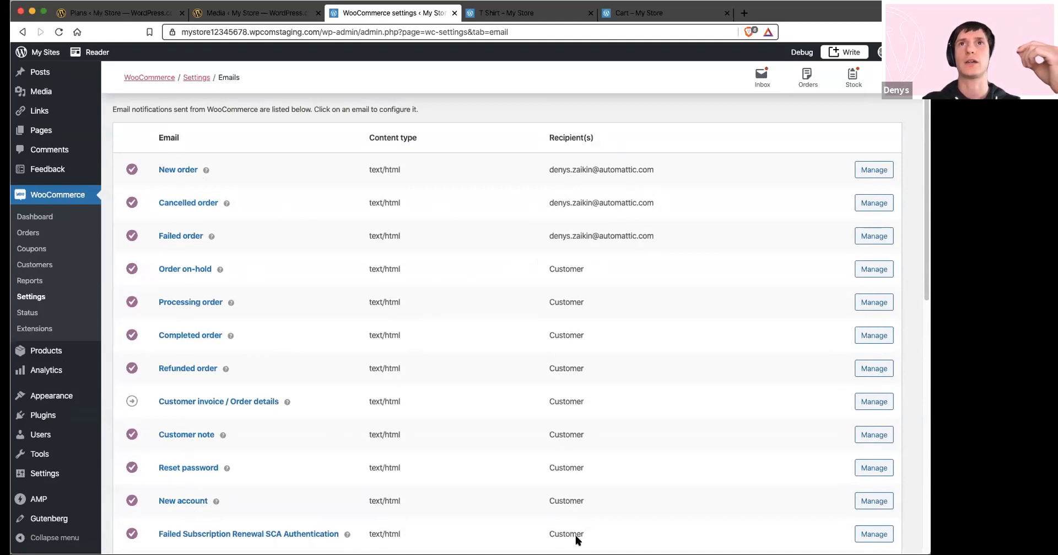
{"action": "left_click", "coordinate": [171, 268]}
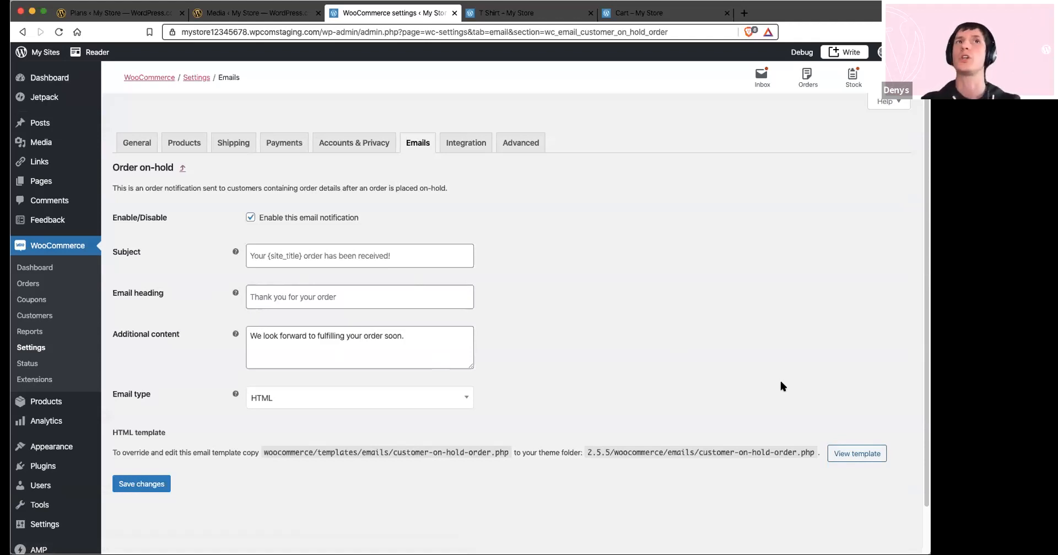
Open the completed T Shirt order from the orders list and examine its status options, items, totals and notes
{"action": "left_click", "coordinate": [29, 285]}
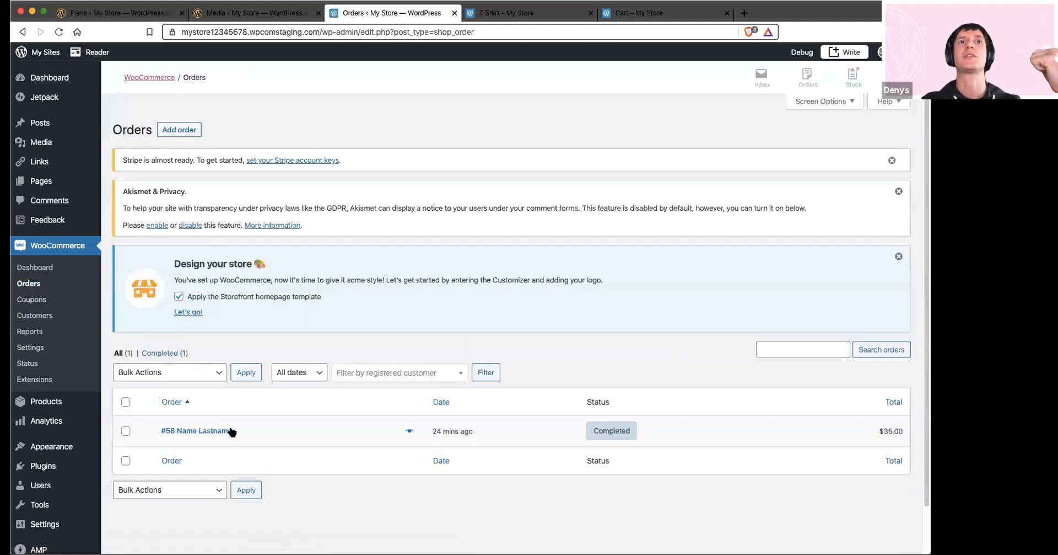
{"action": "left_click", "coordinate": [209, 431]}
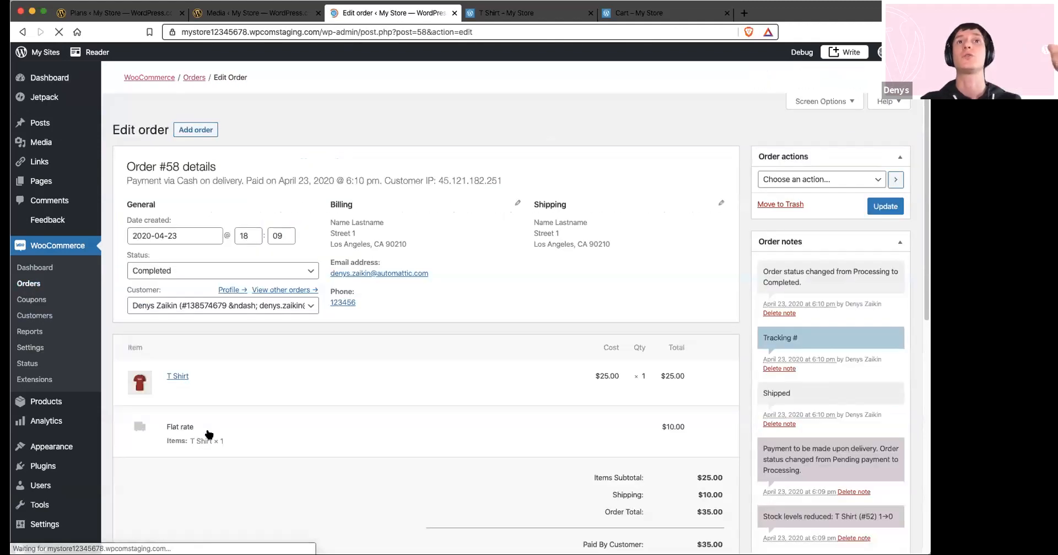
{"action": "scroll", "coordinate": [194, 436], "scroll_direction": "down", "scroll_amount": 1}
{"action": "left_click", "coordinate": [187, 444]}
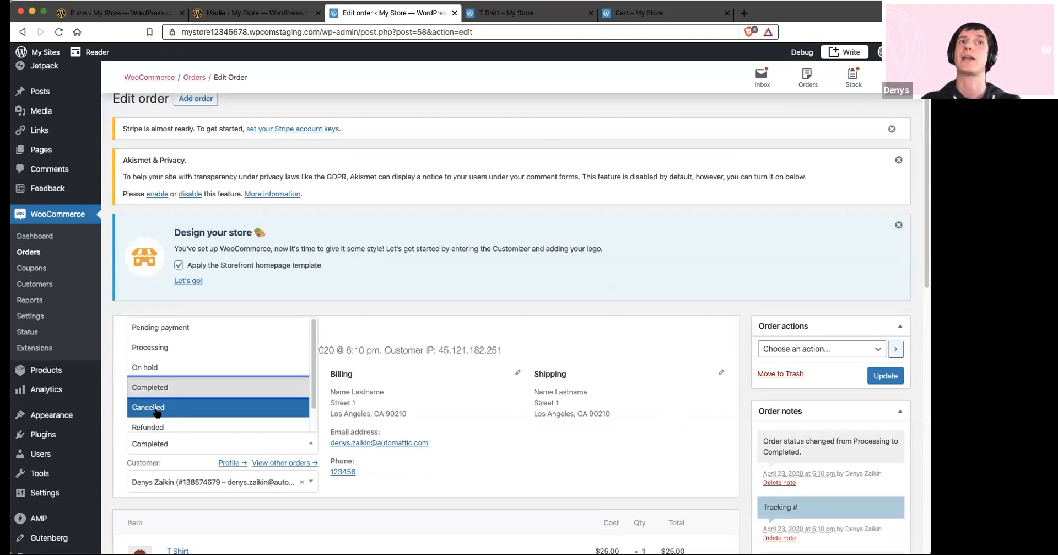
{"action": "left_click", "coordinate": [582, 457]}
{"action": "scroll", "coordinate": [581, 458], "scroll_direction": "down", "scroll_amount": 7}
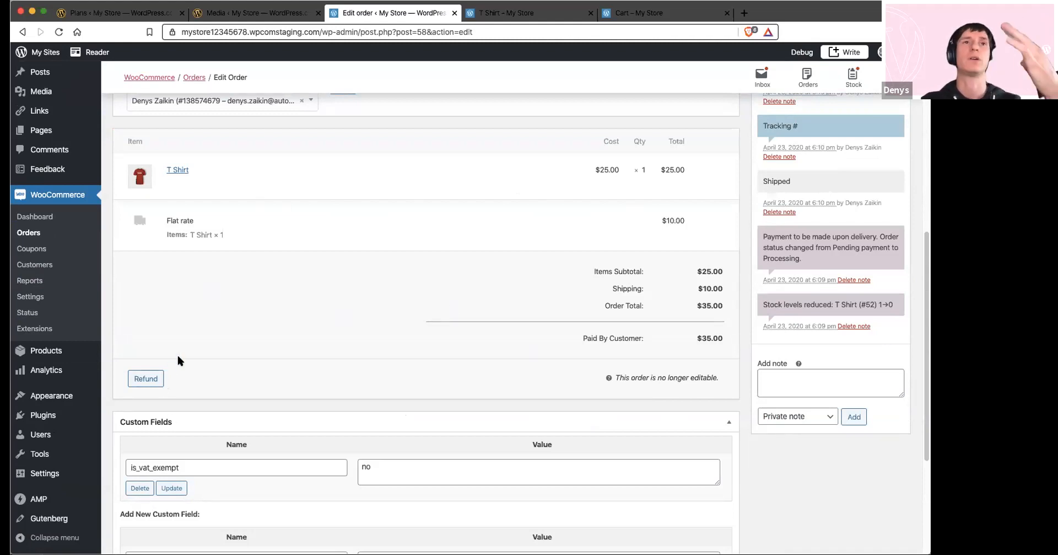
{"action": "scroll", "coordinate": [176, 356], "scroll_direction": "up", "scroll_amount": 2}
{"action": "scroll", "coordinate": [177, 360], "scroll_direction": "up", "scroll_amount": 1}
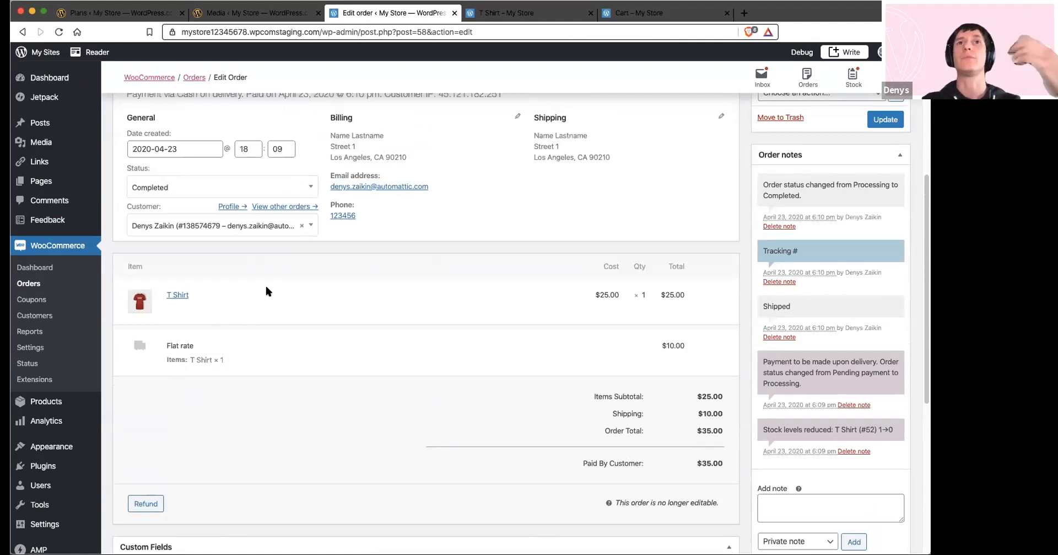
{"action": "scroll", "coordinate": [263, 287], "scroll_direction": "up", "scroll_amount": 6}
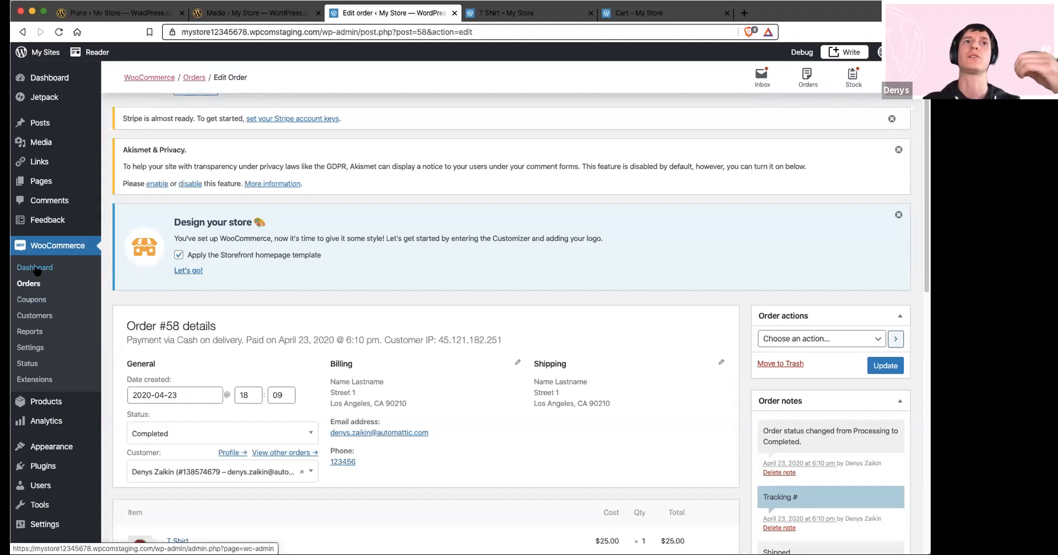
Reopen the WooCommerce email settings, view the New order email's configuration and return to the notifications list
{"action": "left_click", "coordinate": [30, 347]}
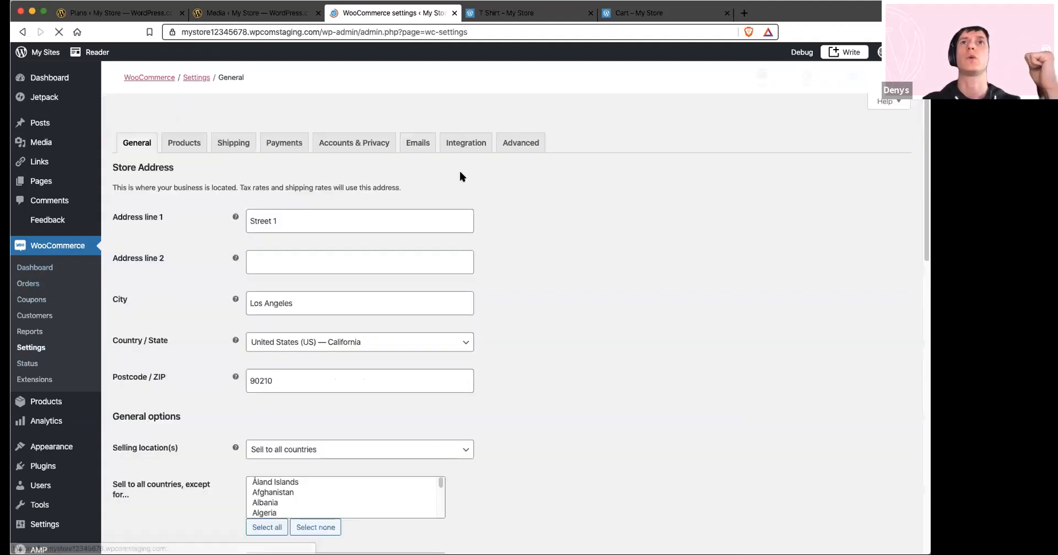
{"action": "left_click", "coordinate": [424, 143]}
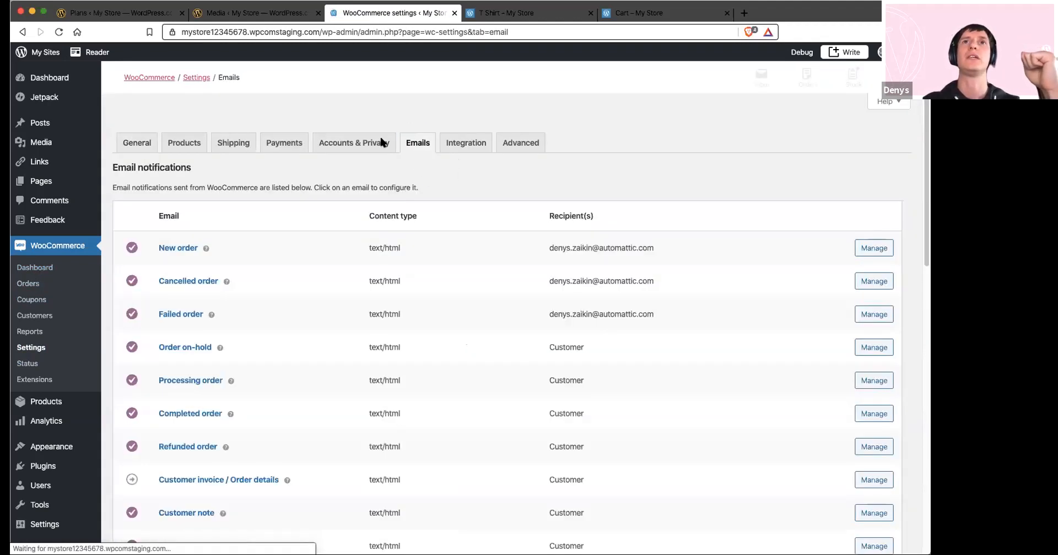
{"action": "scroll", "coordinate": [451, 260], "scroll_direction": "down", "scroll_amount": 2}
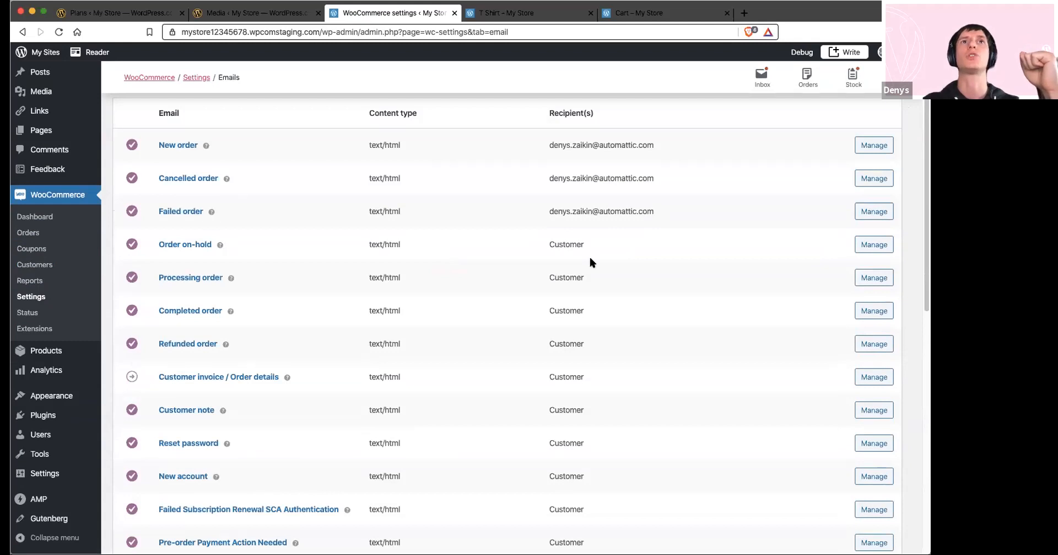
{"action": "left_click", "coordinate": [874, 145]}
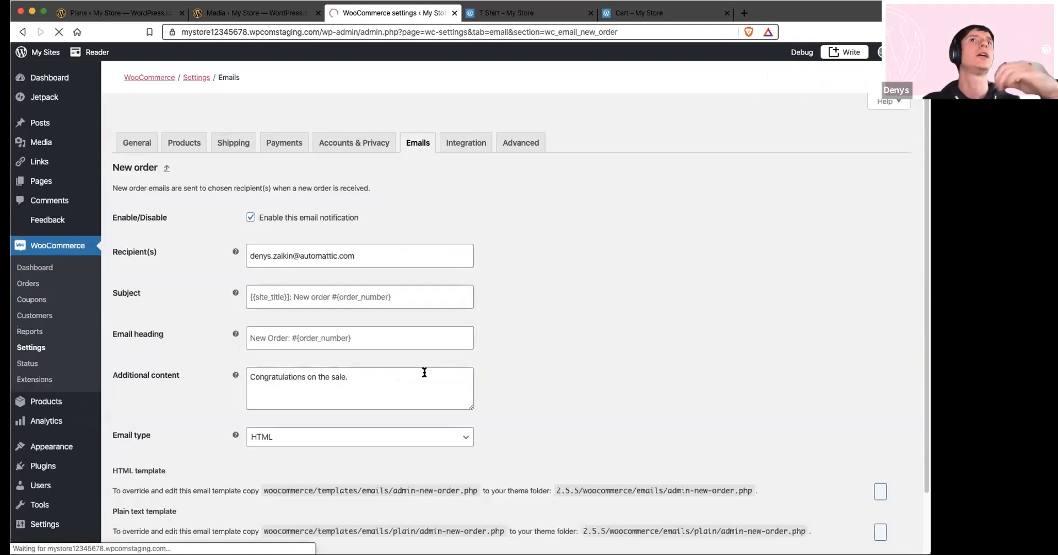
{"action": "scroll", "coordinate": [309, 355], "scroll_direction": "down", "scroll_amount": 1}
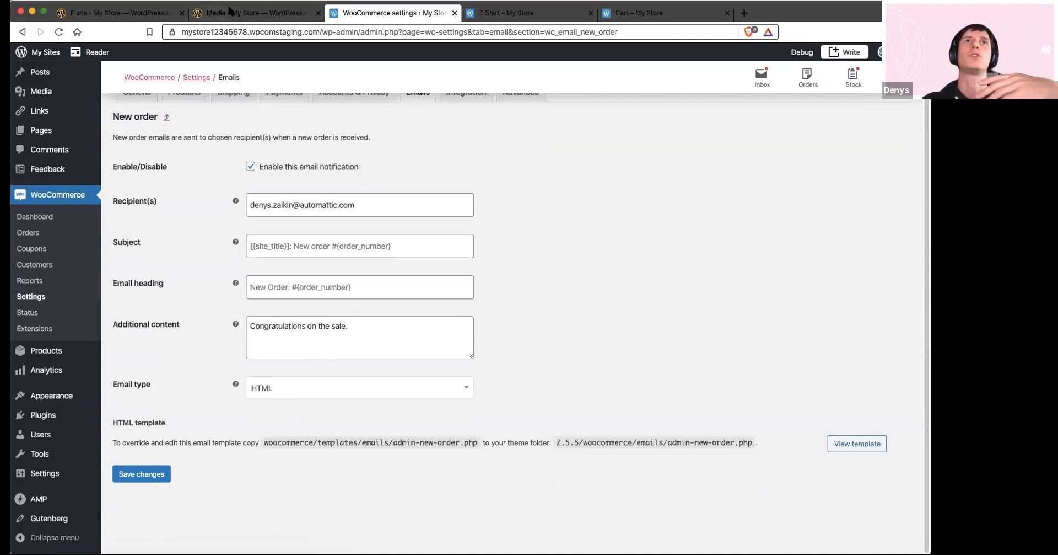
{"action": "left_click", "coordinate": [22, 32]}
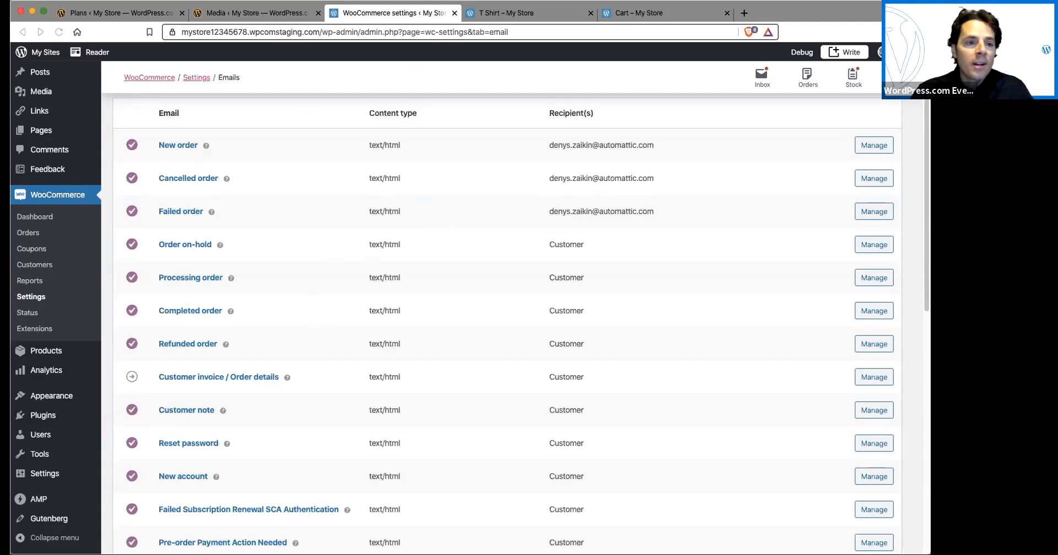
Switch to the WordPress.com plans page for the store
{"action": "left_click", "coordinate": [120, 14]}
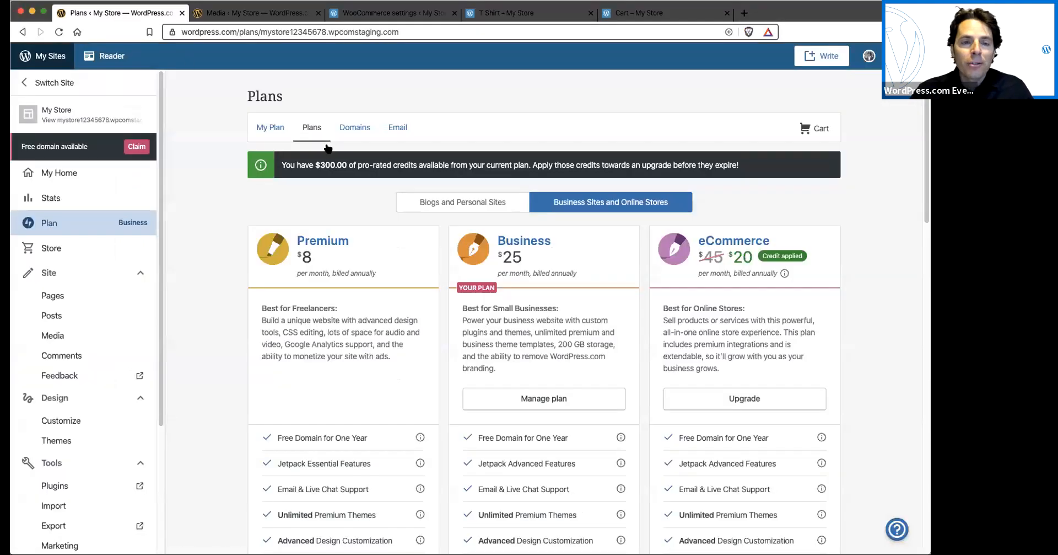